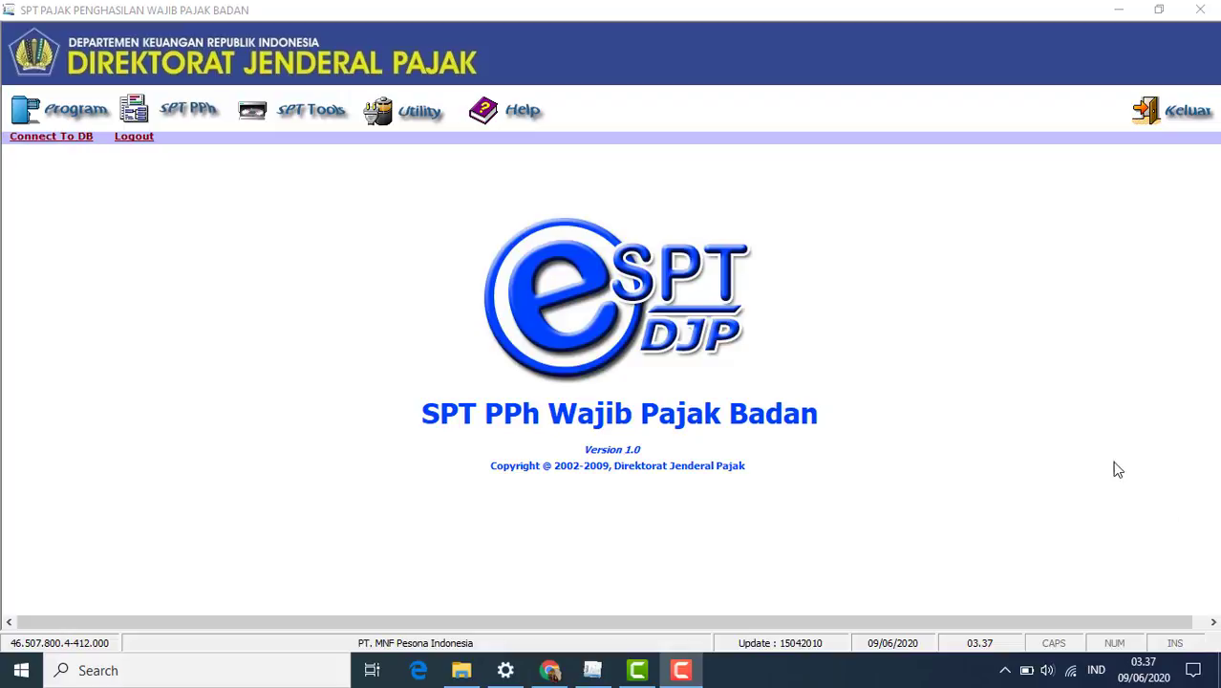
- Create a new SPT PPh Badan return for tax year 2018, correction 0, and acknowledge the confirmation
left_click(80, 114)
left_click(215, 218)
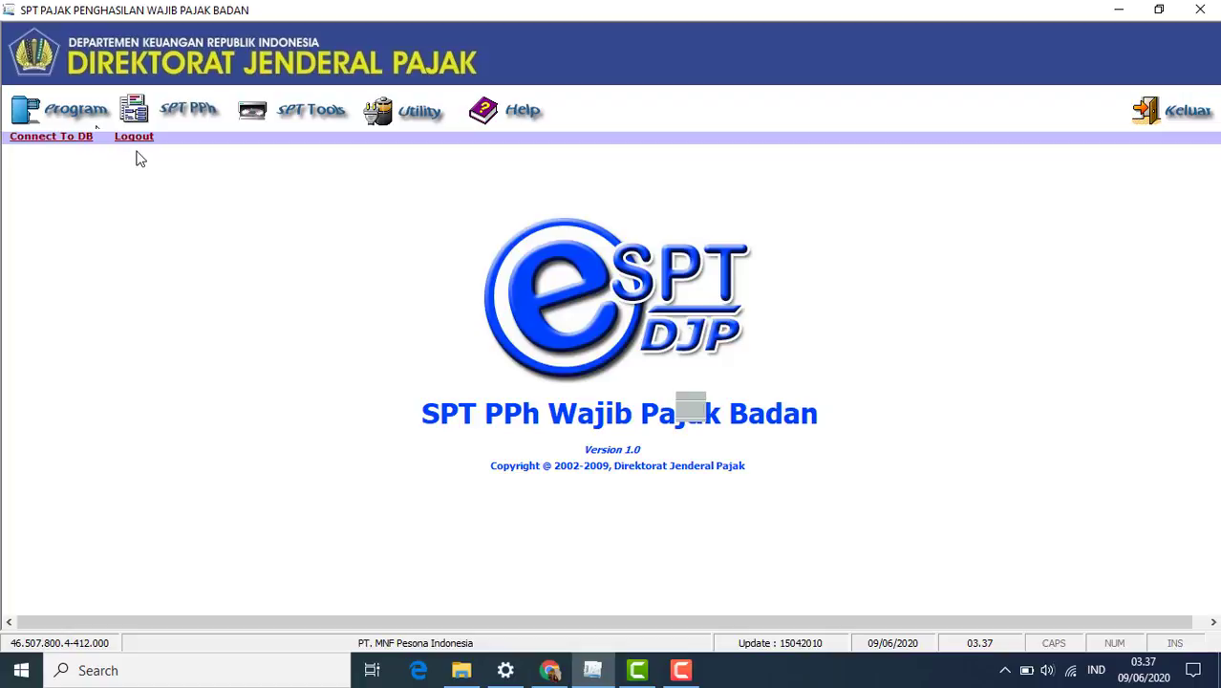
left_click(95, 117)
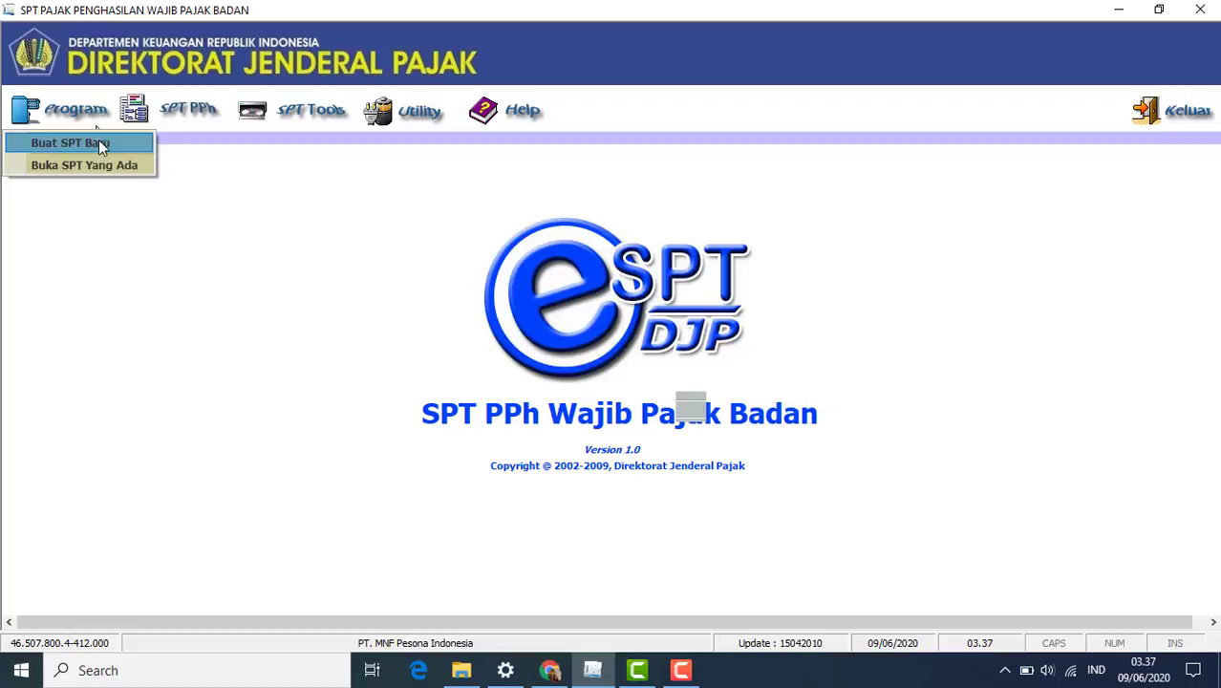
left_click(100, 146)
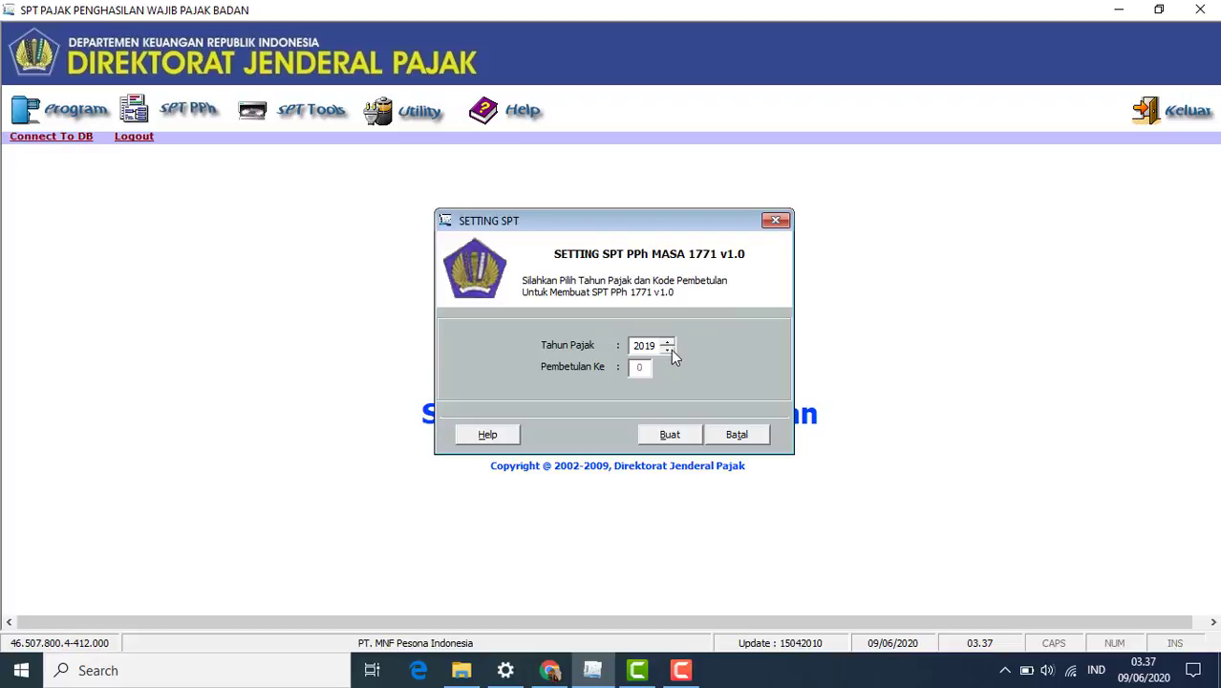
left_click(666, 435)
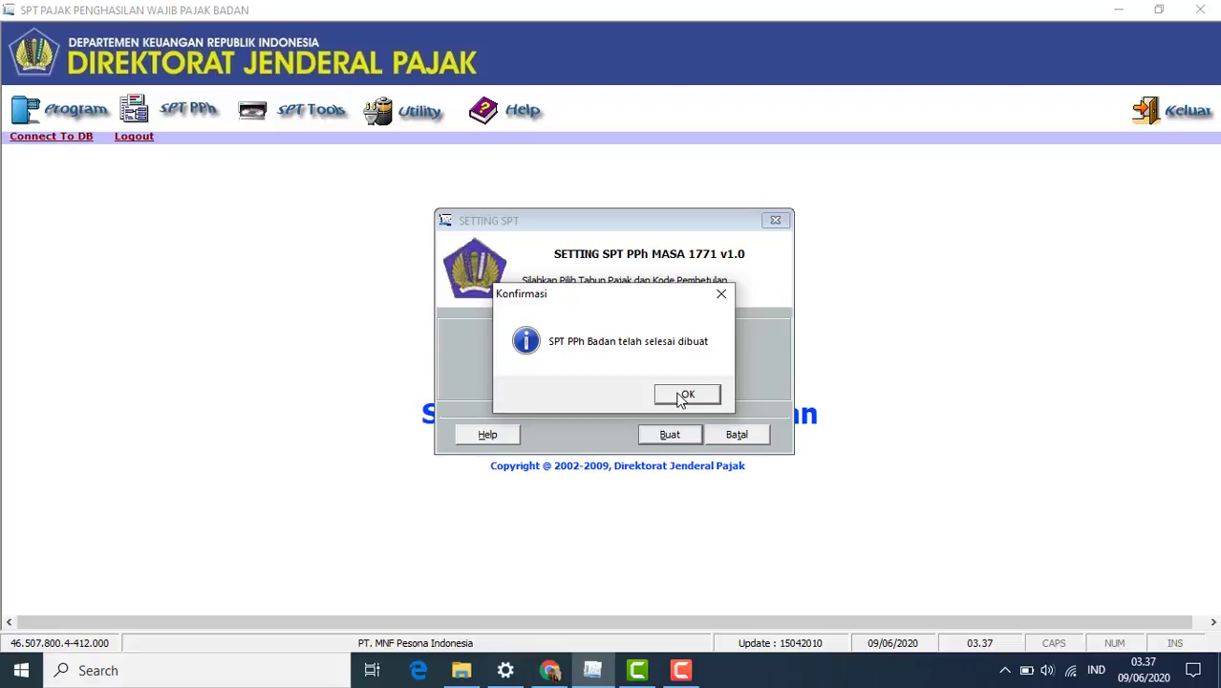
left_click(681, 396)
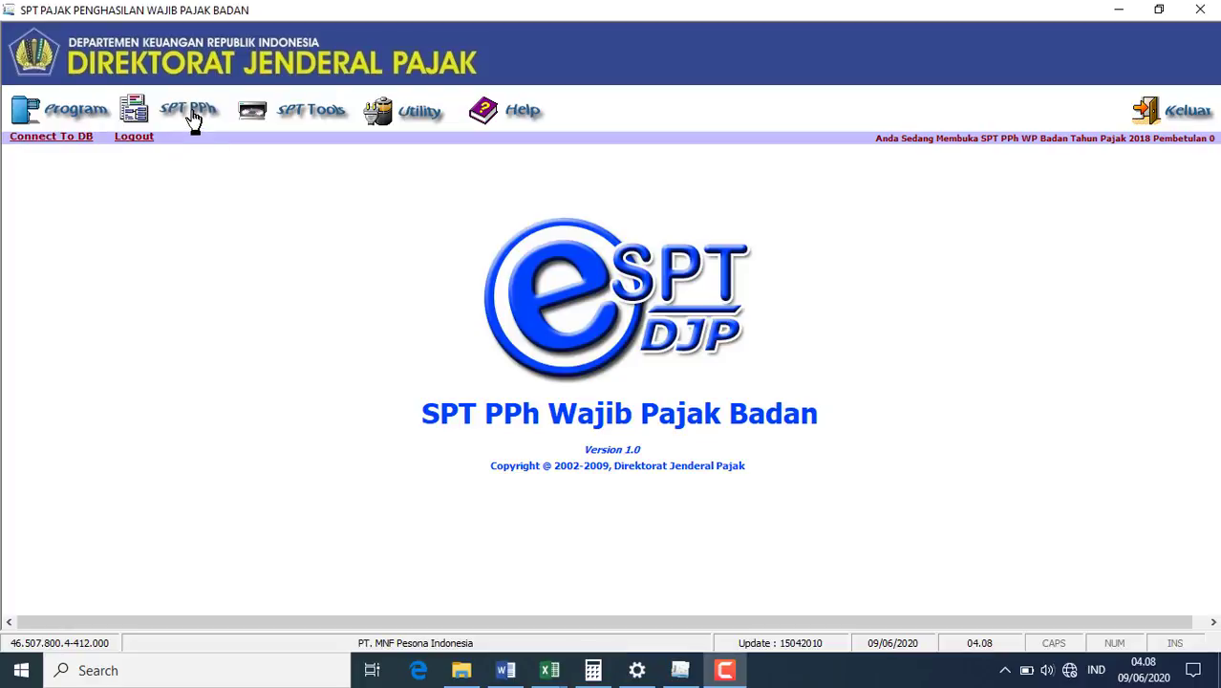
- Open the LK 8A-2 financial statement transcript and bring up the Word balance sheet for reference
left_click(194, 118)
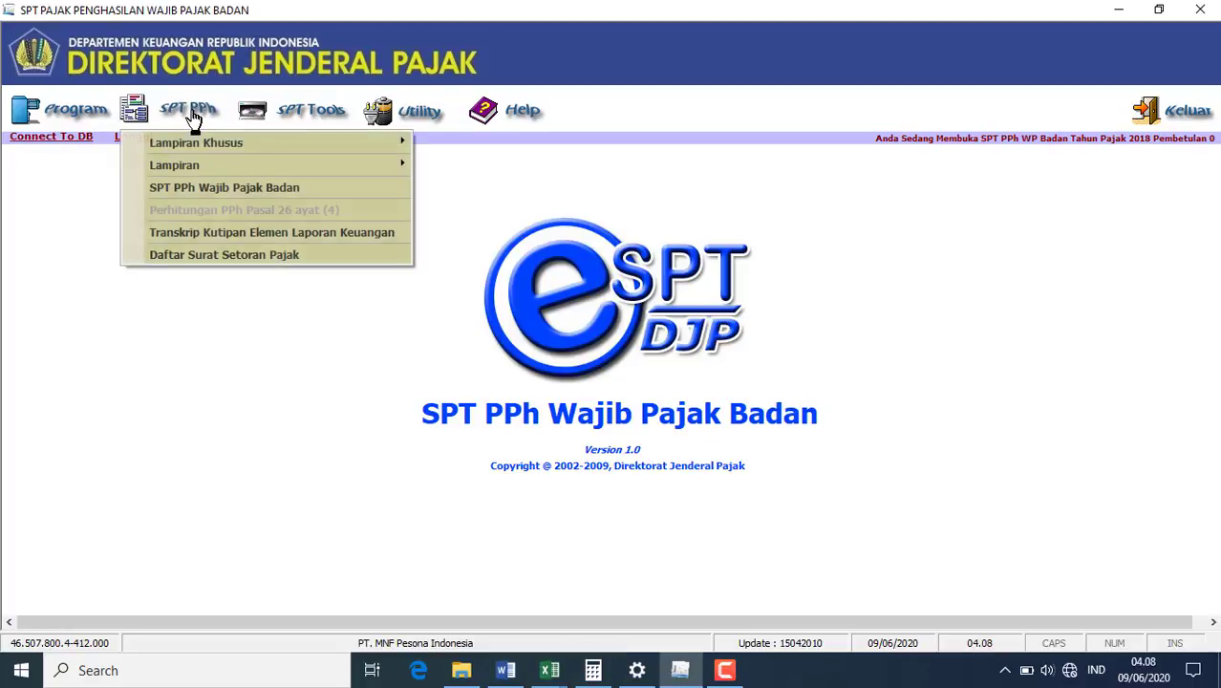
left_click(345, 232)
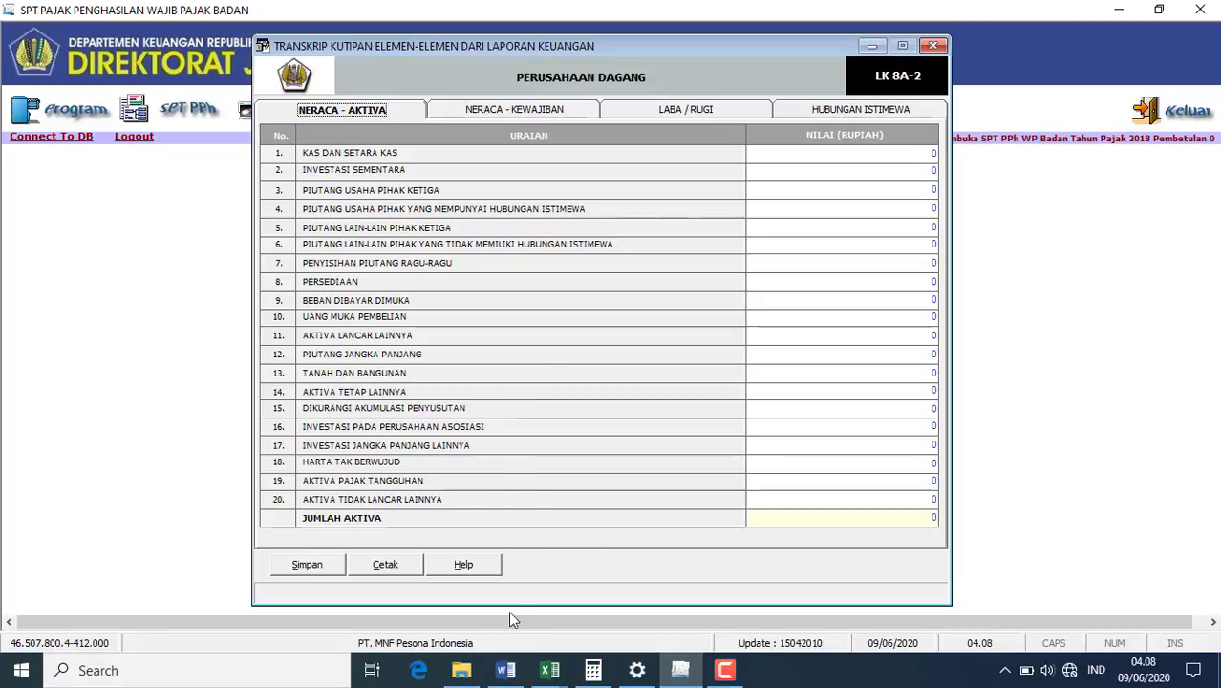
left_click(509, 676)
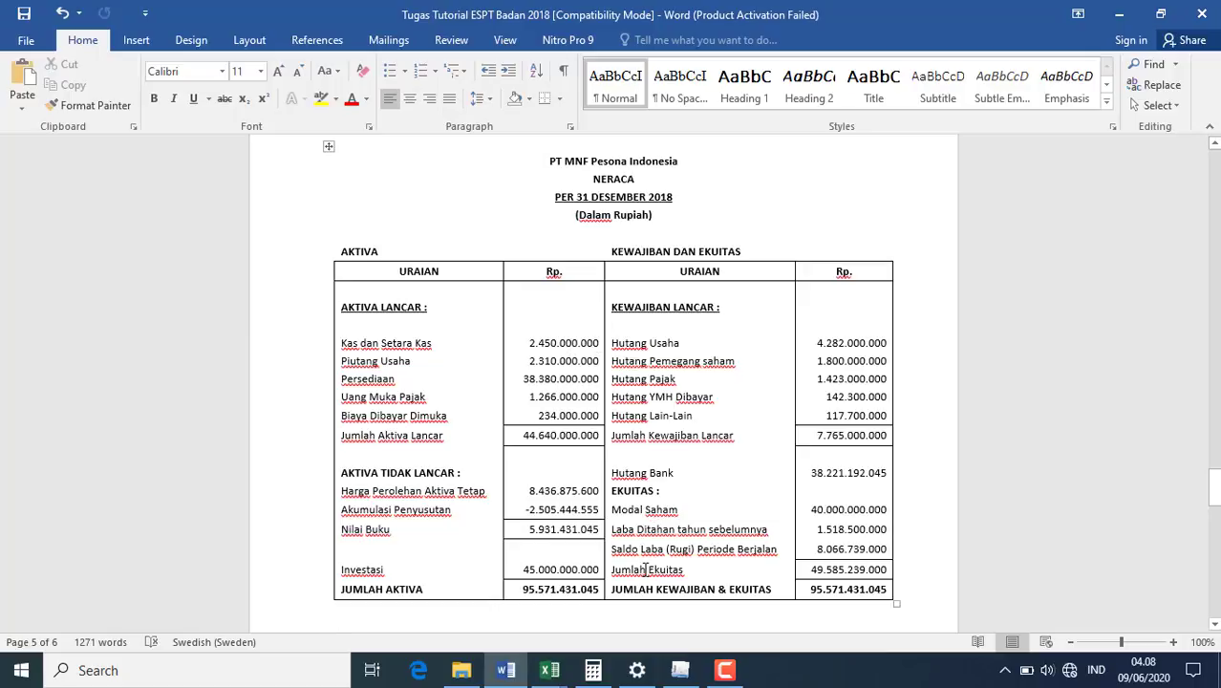
- Enter cash 2.450.000.000 and third-party receivables 2.310.000.000 in the NERACA - AKTIVA sheet
left_click(680, 670)
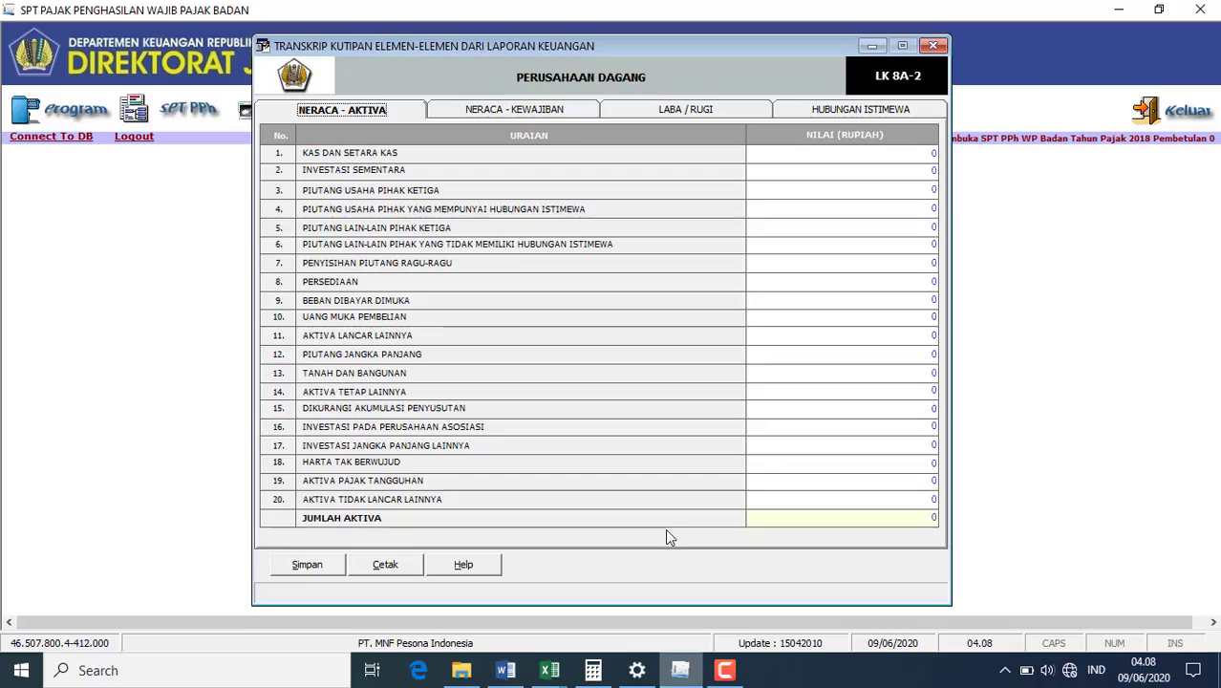
left_click(936, 153)
type("2450000000")
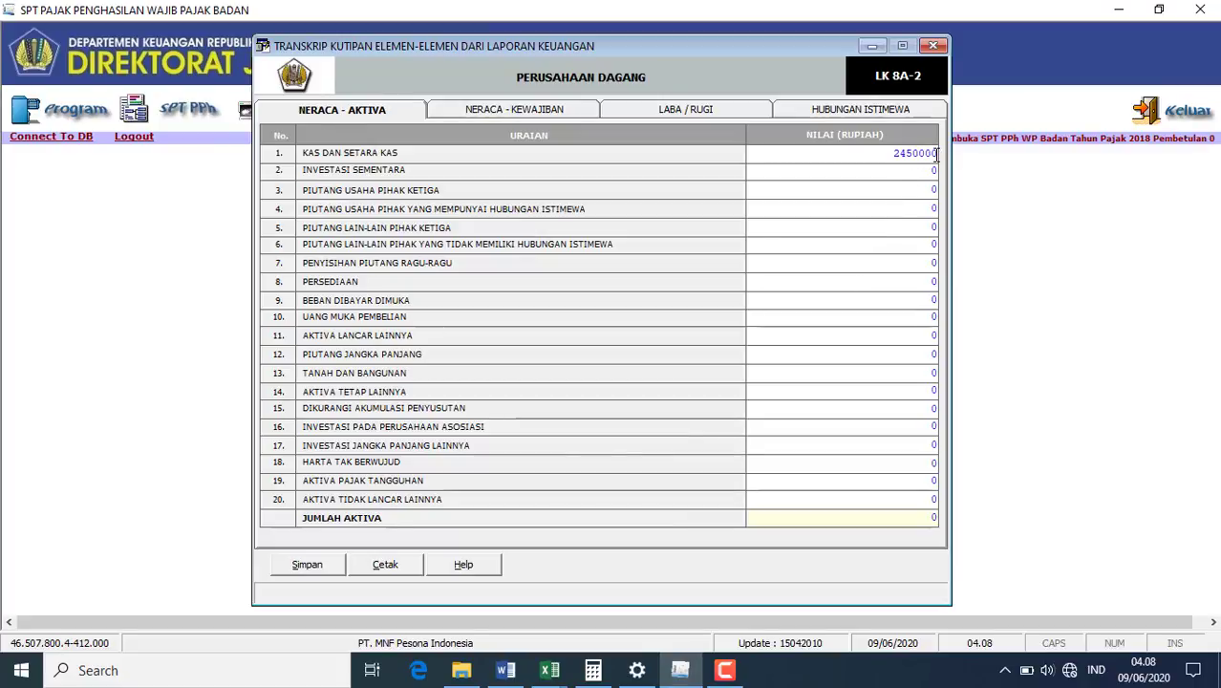
left_click(910, 189)
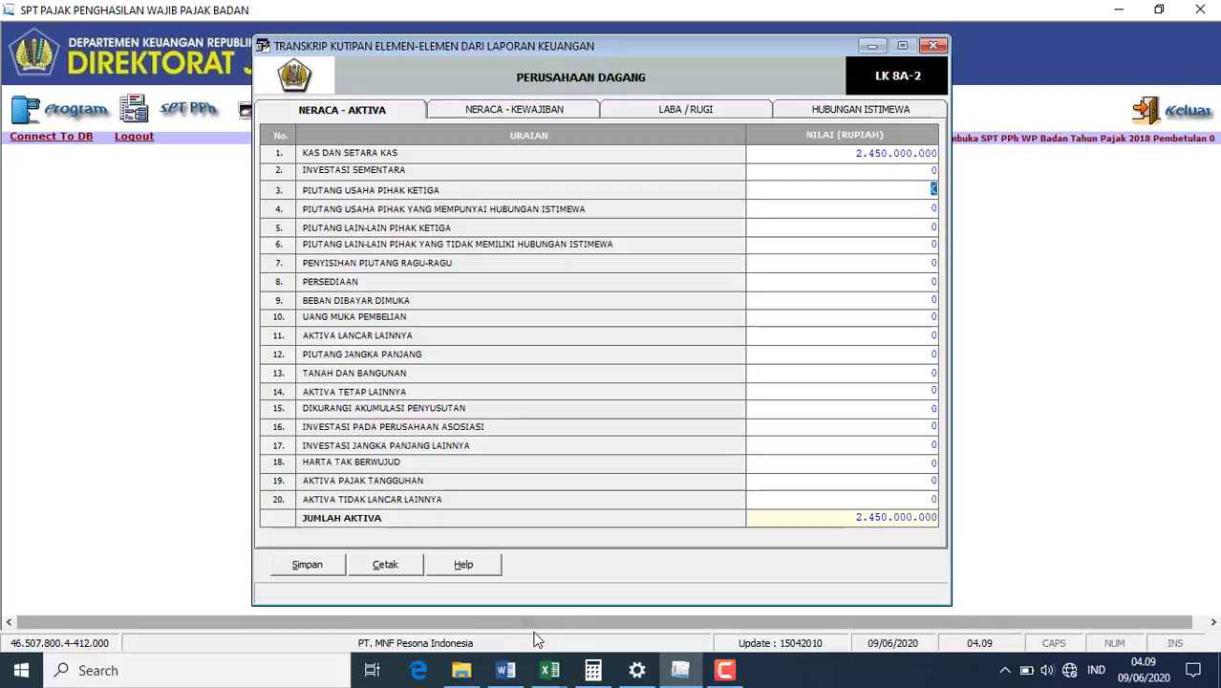
left_click(506, 670)
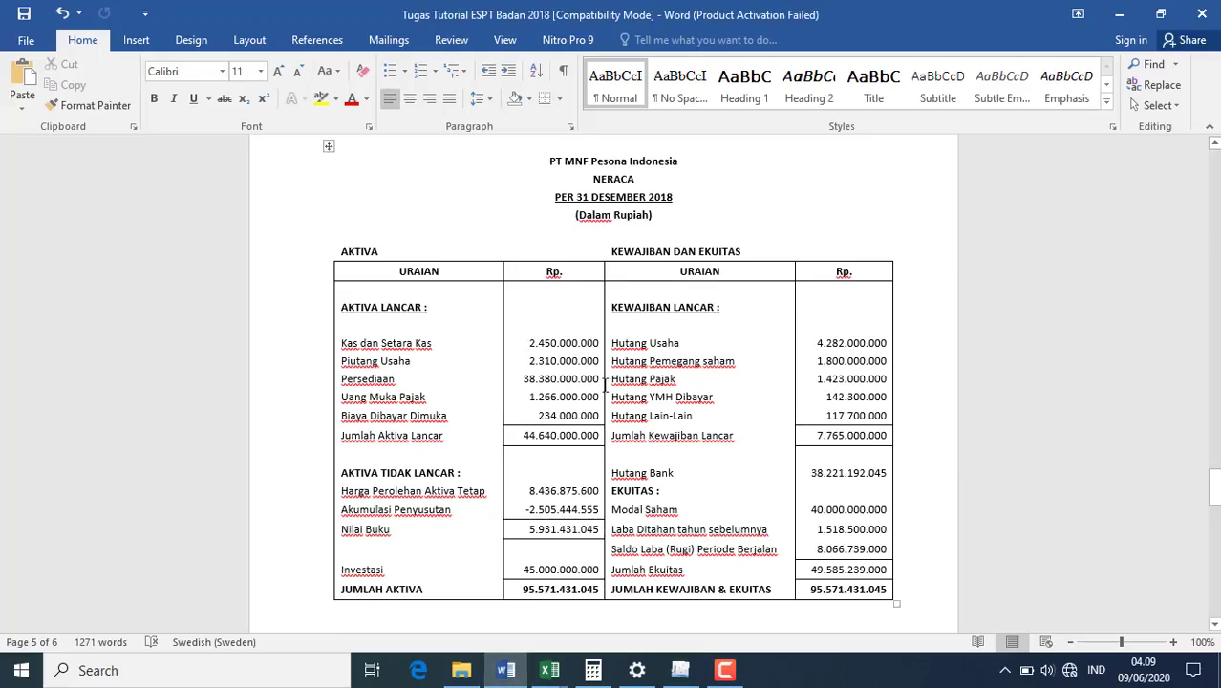
left_click(680, 671)
type("2310000000")
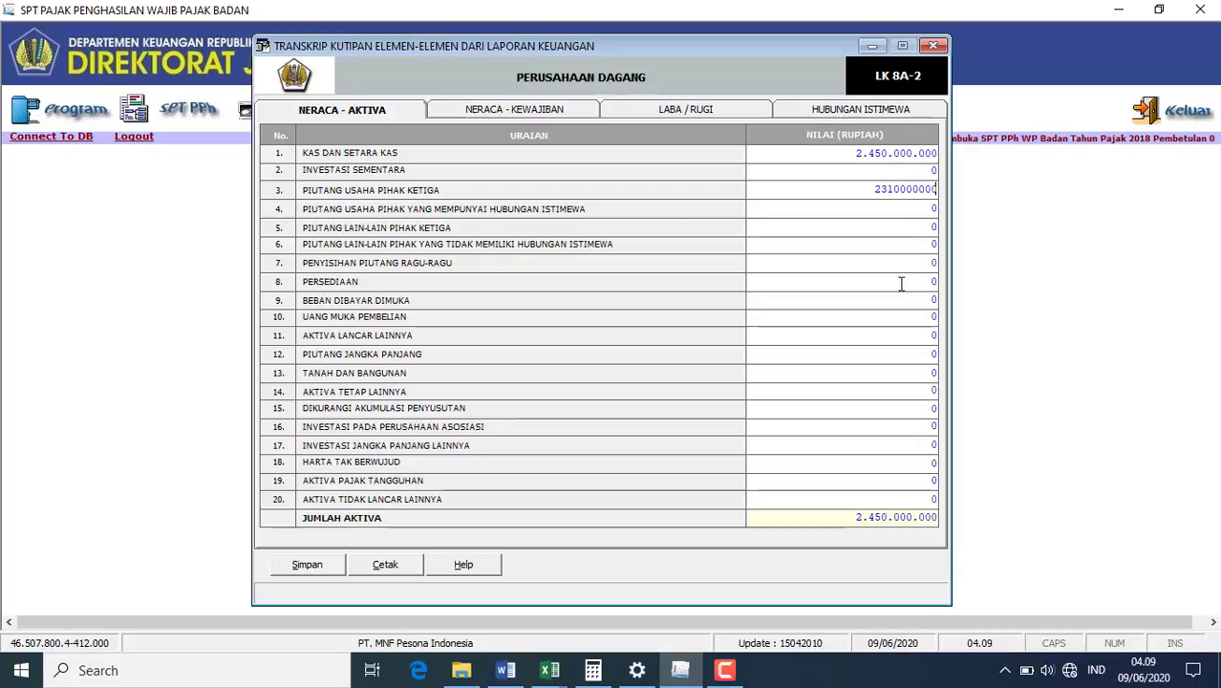
left_click(932, 321)
- Enter inventory 38.380.000.000 and prepaid expenses 1.500.000.000, bringing total assets to 44.640.000.000
left_click(920, 283)
left_click(920, 285)
left_click(506, 669)
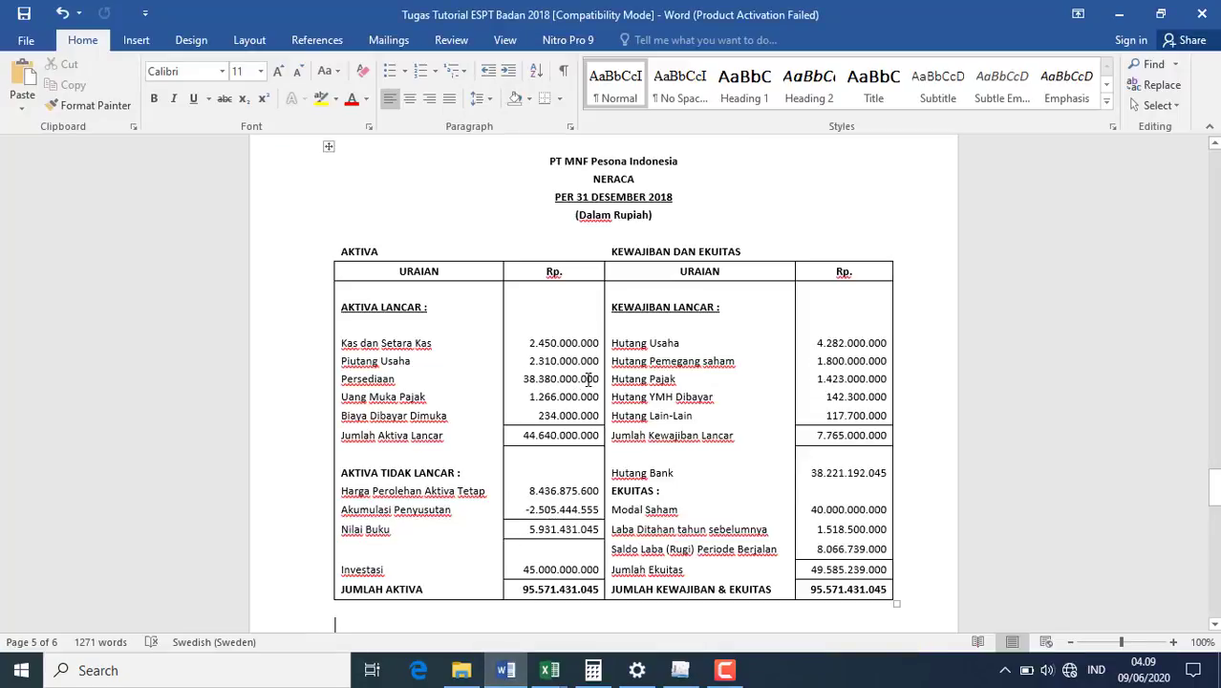
left_click(688, 674)
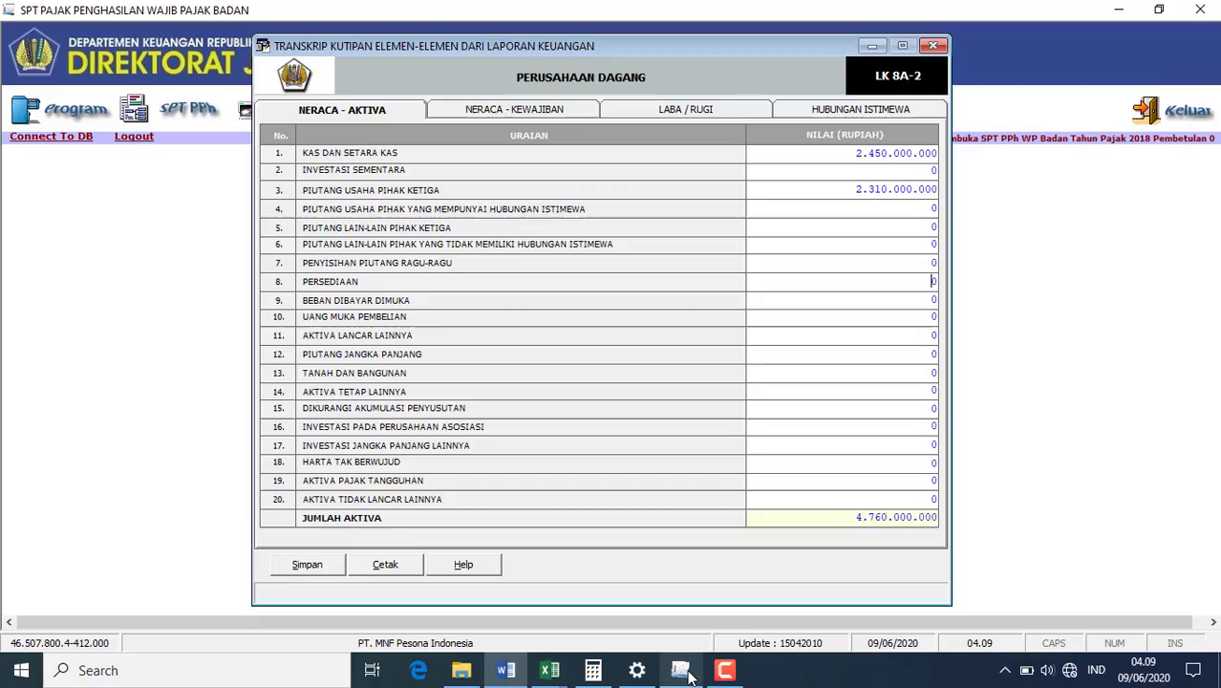
left_click(937, 280)
type("38380000000")
left_click(933, 301)
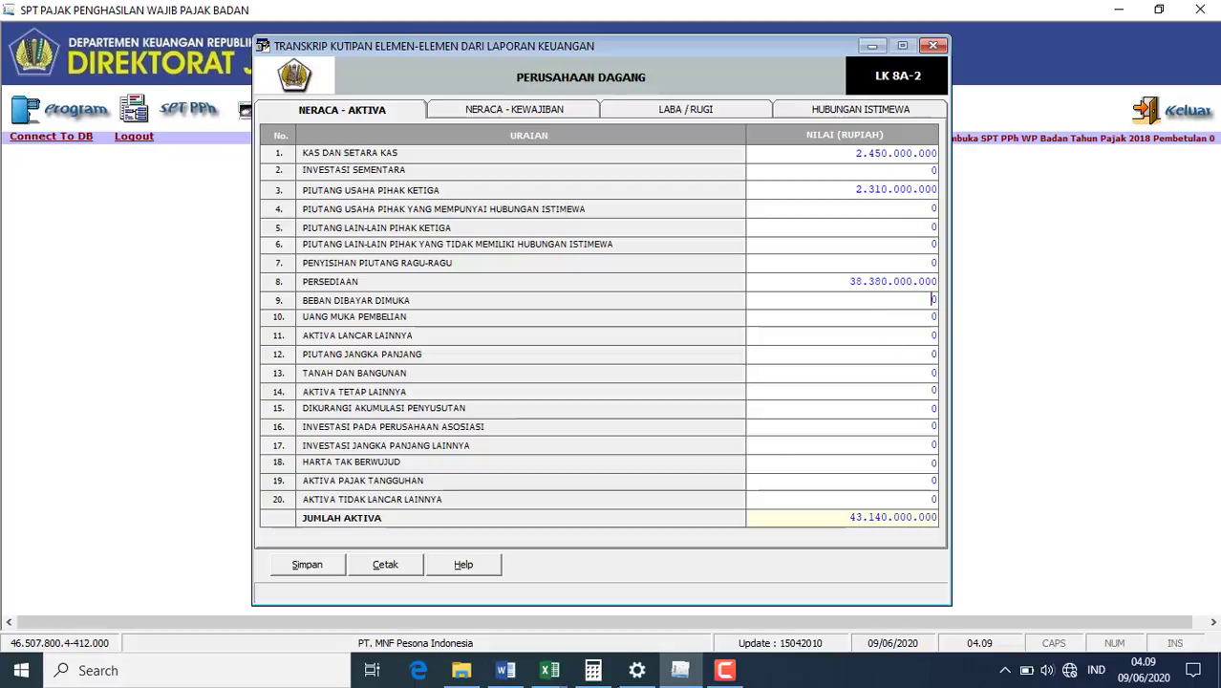
left_click(506, 670)
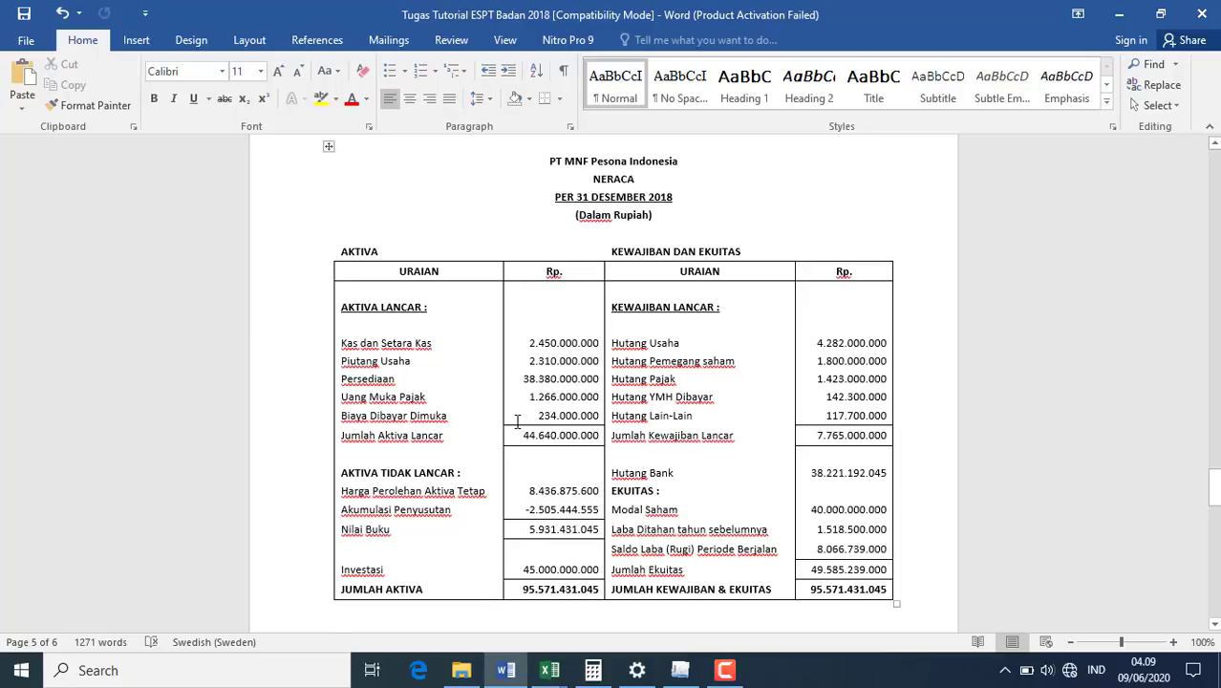
left_click(681, 670)
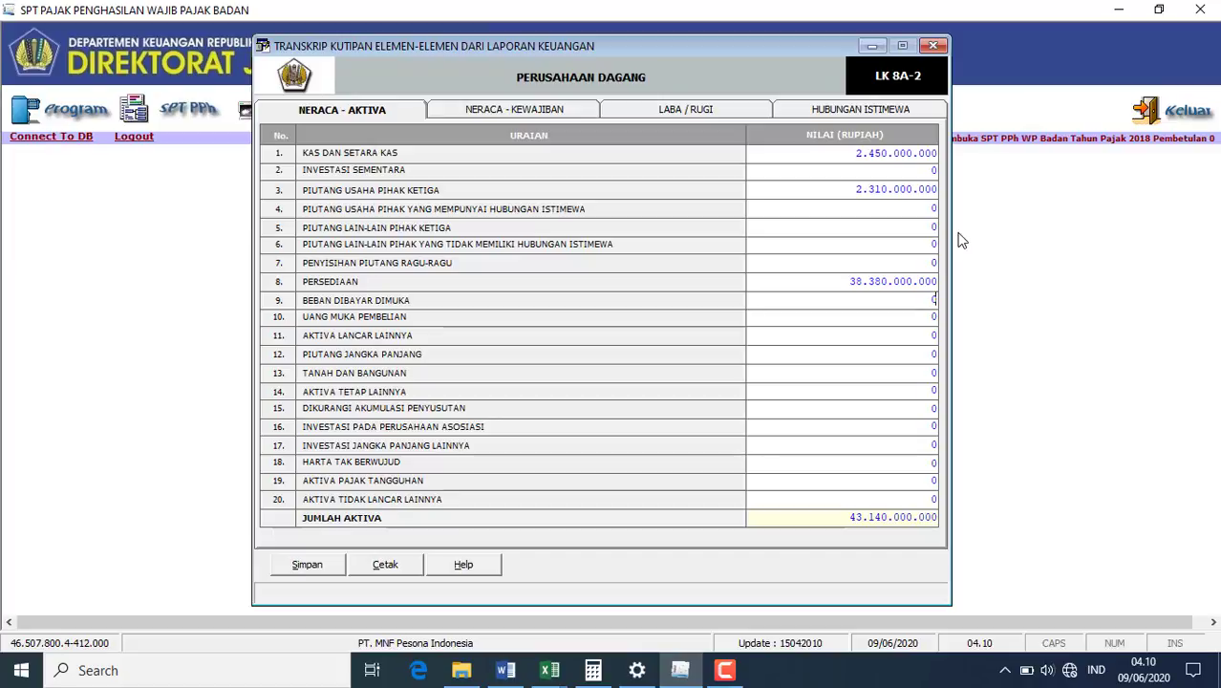
type("1500000000")
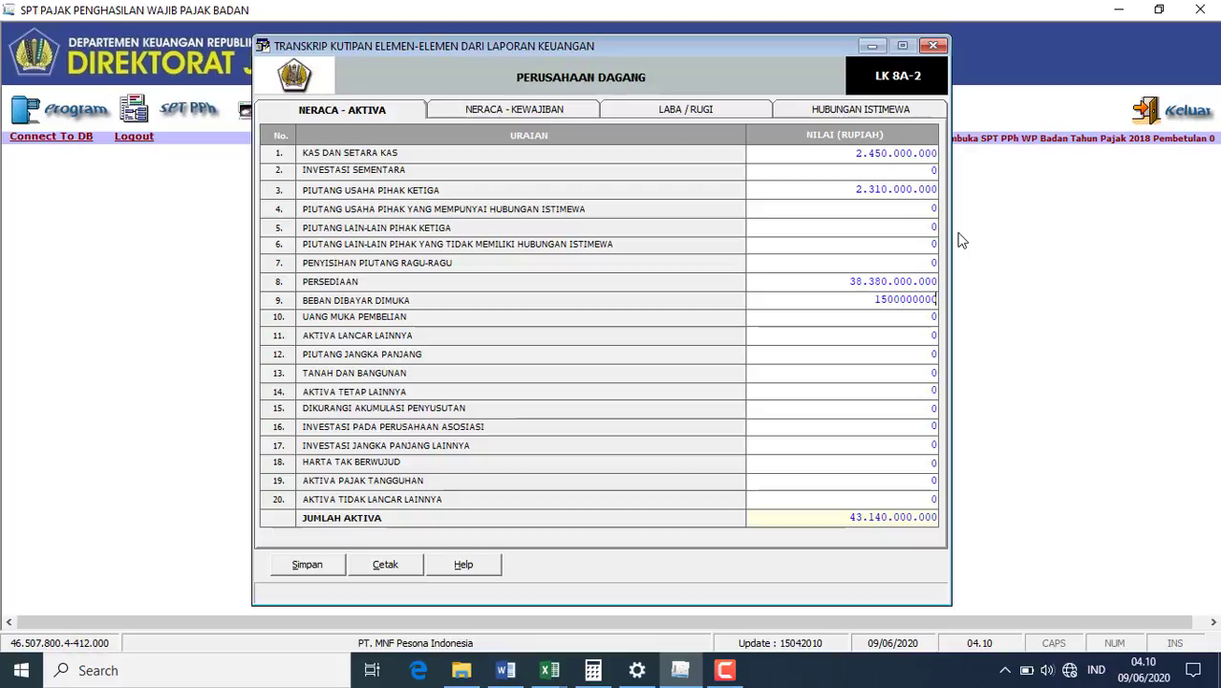
left_click(934, 372)
- Check building costs in the depreciation workbook and enter Tanah dan Bangunan 5.299.554.690
left_click(550, 671)
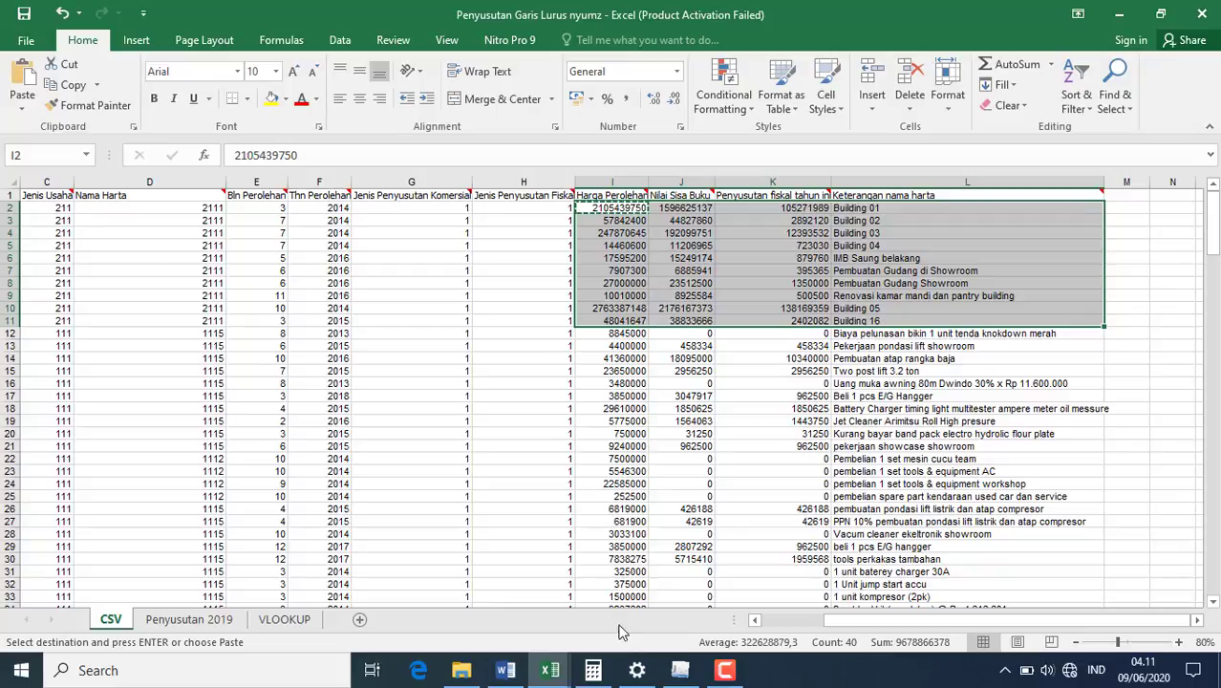
left_click(692, 676)
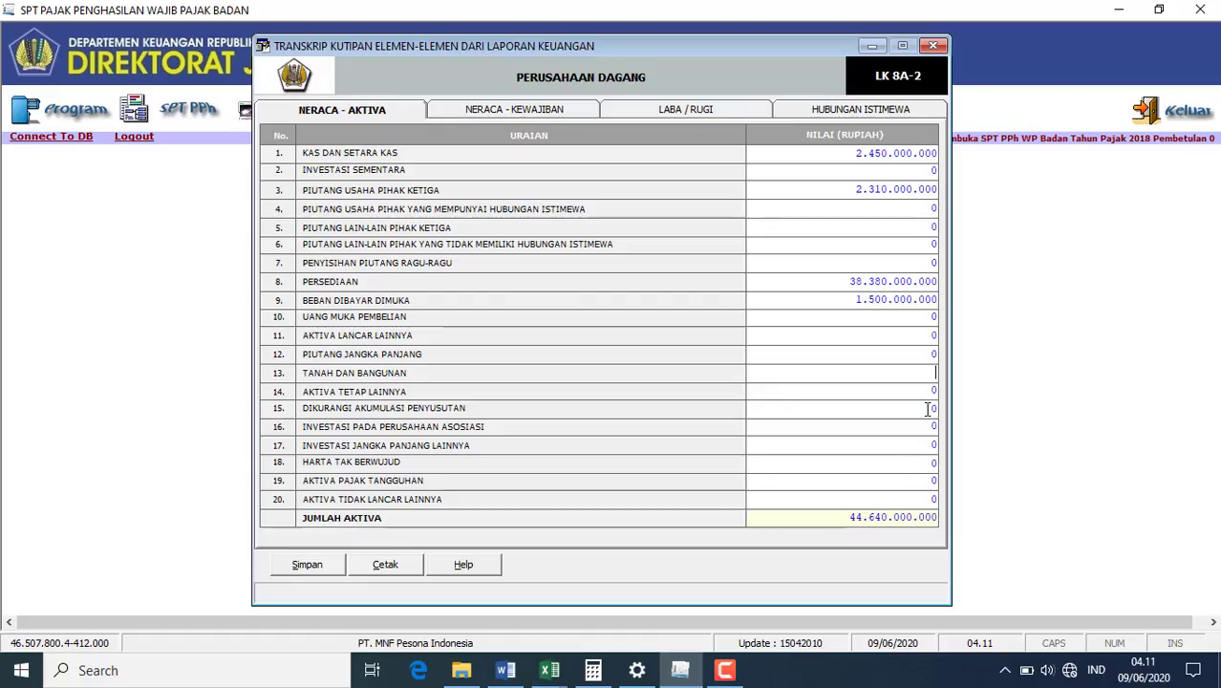
type("52")
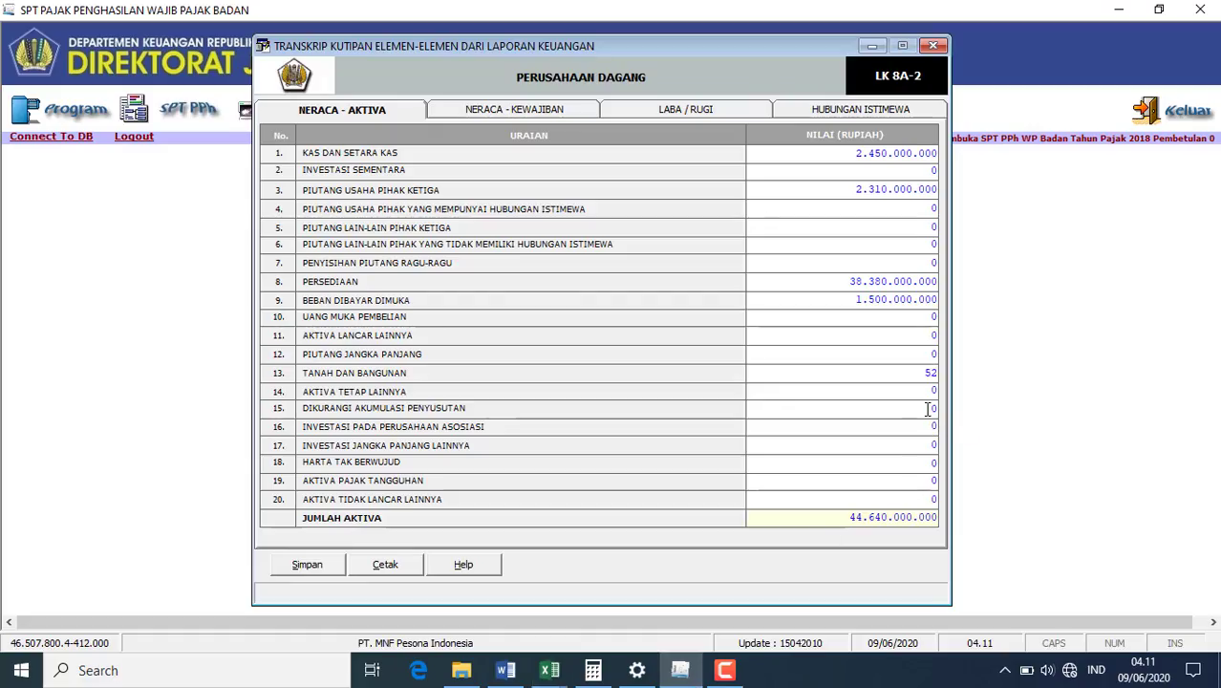
type("99554690")
left_click(932, 392)
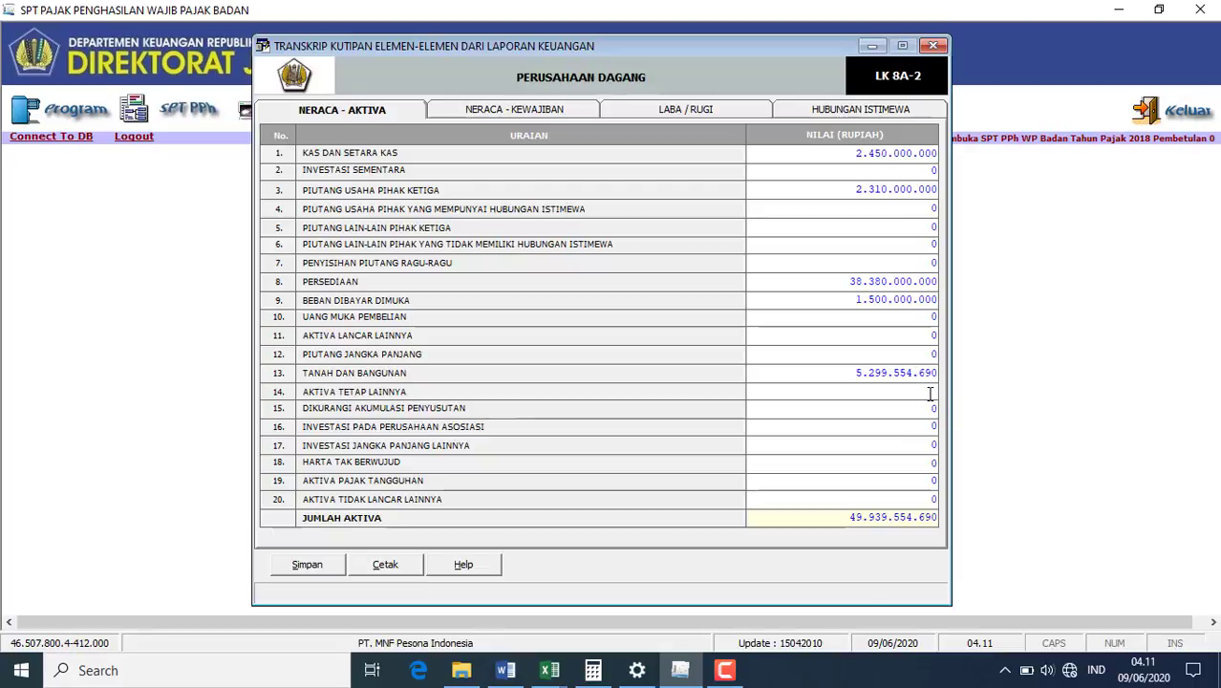
left_click(511, 673)
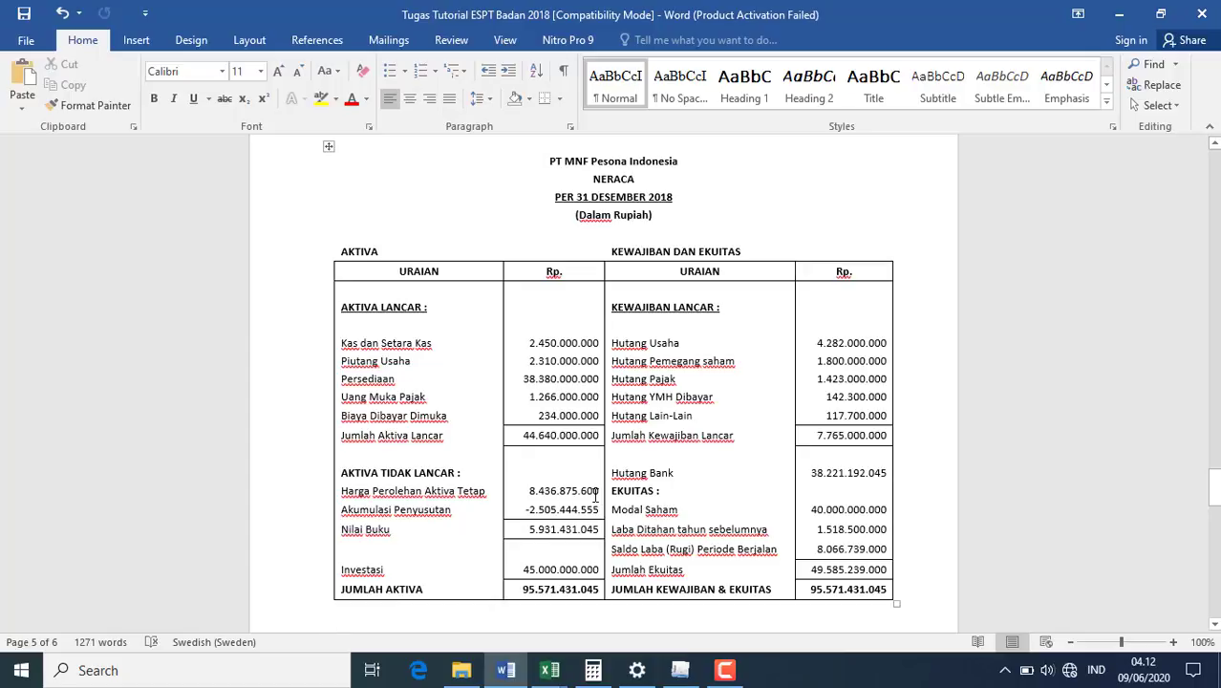
- Enter other fixed assets 3.137.320.910, depreciation 2.505.444.555 and long-term investments 45.000.000.000
left_click(681, 669)
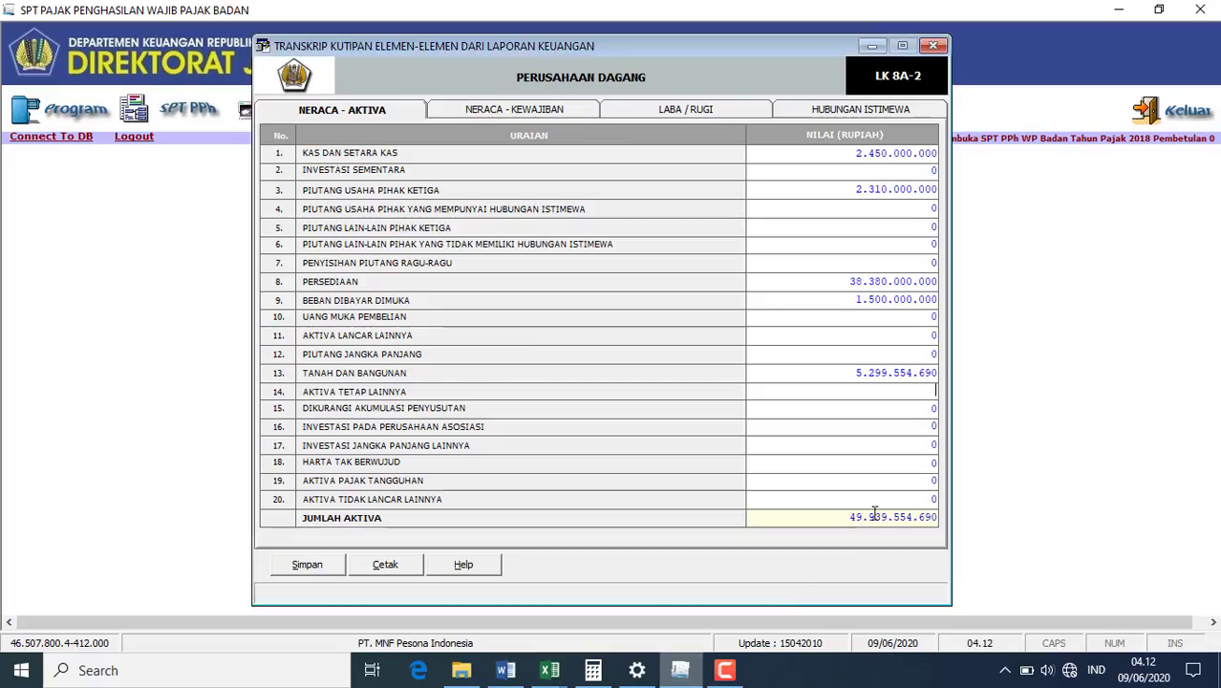
type("31")
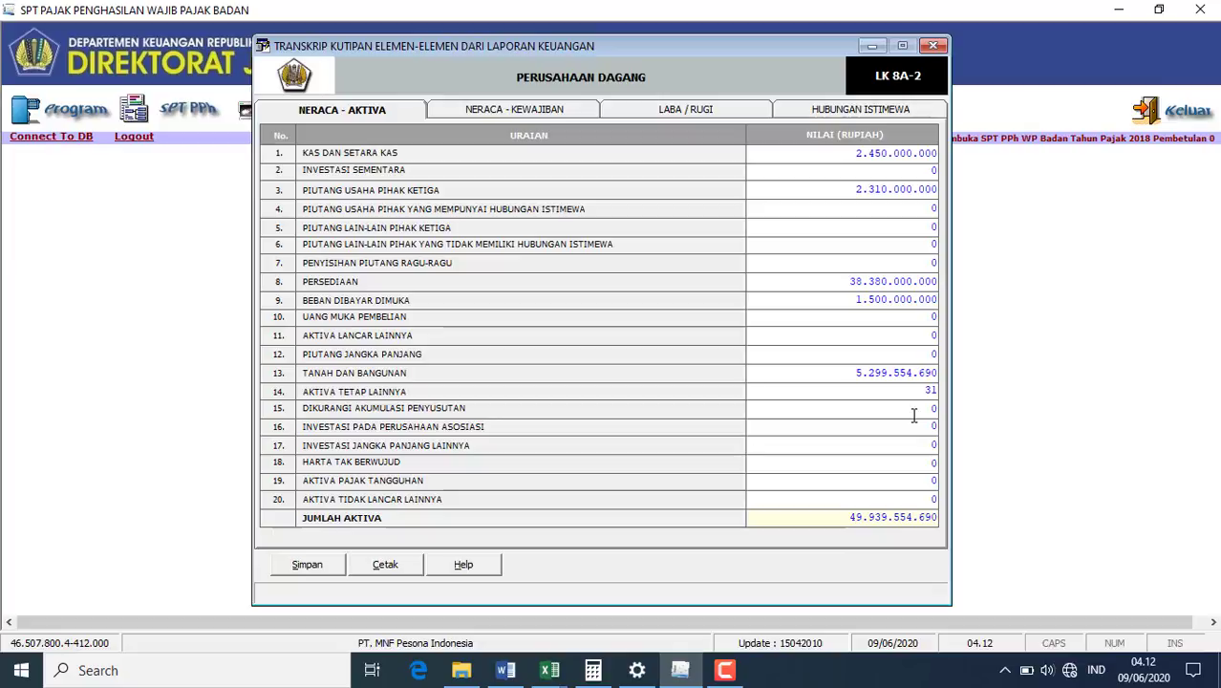
type("3732091")
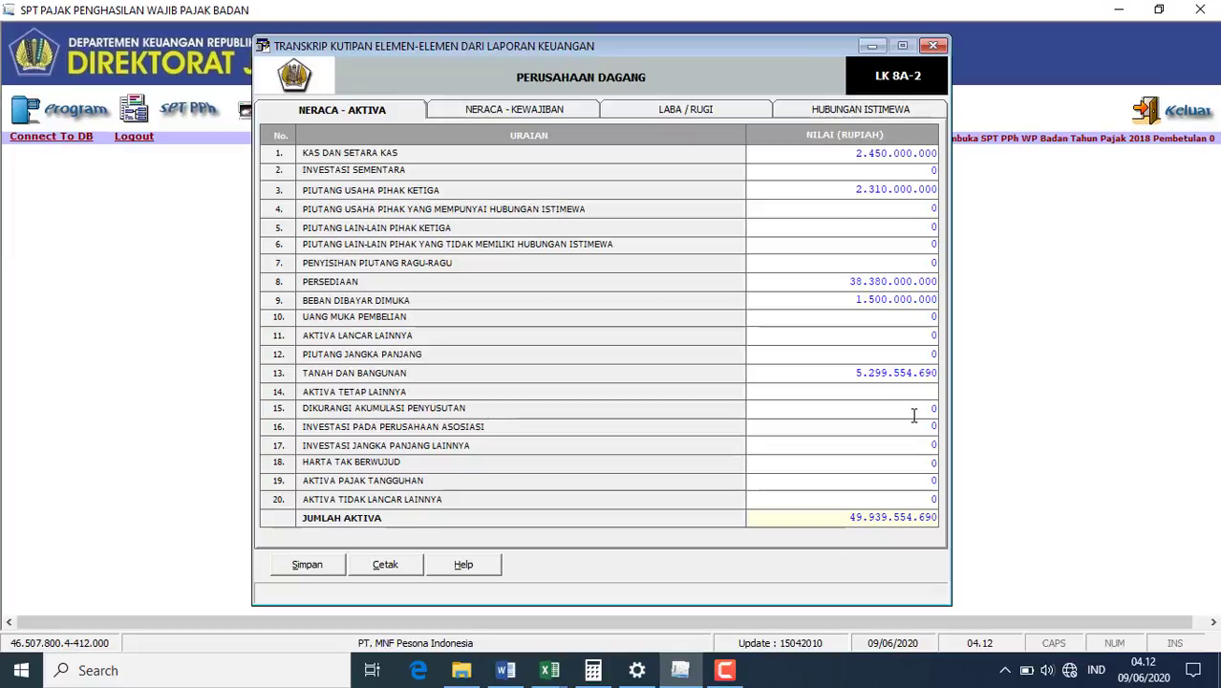
type("0")
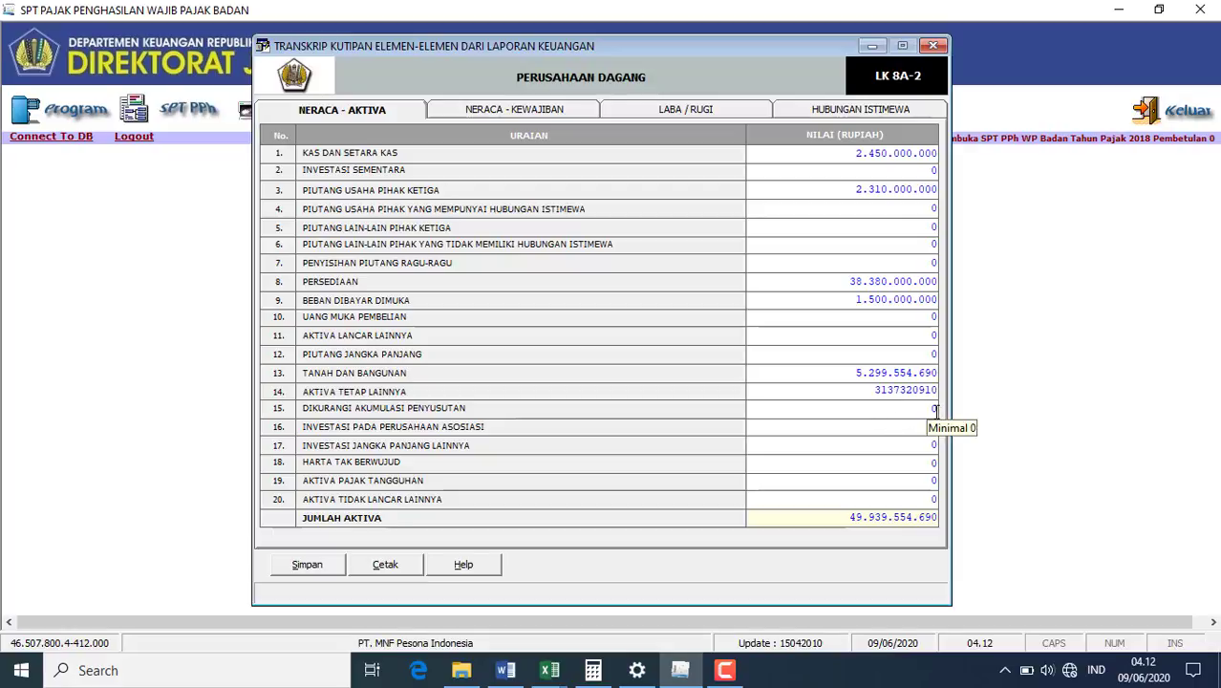
left_click(935, 409)
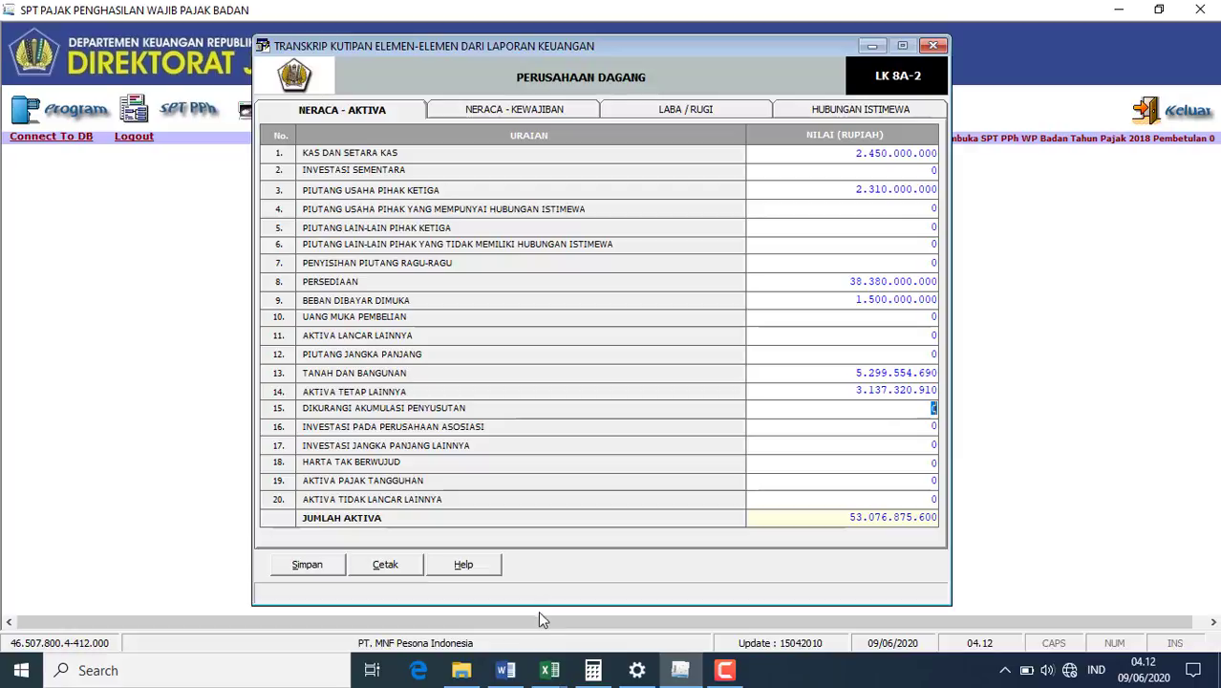
left_click(507, 670)
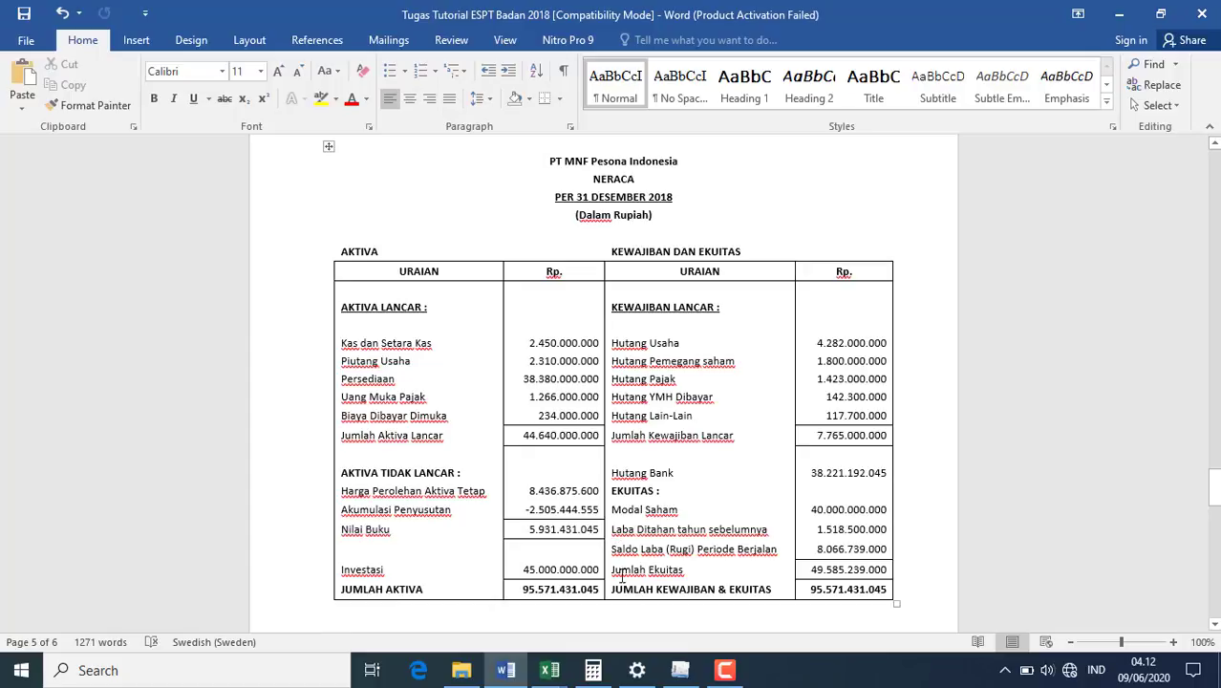
left_click(682, 671)
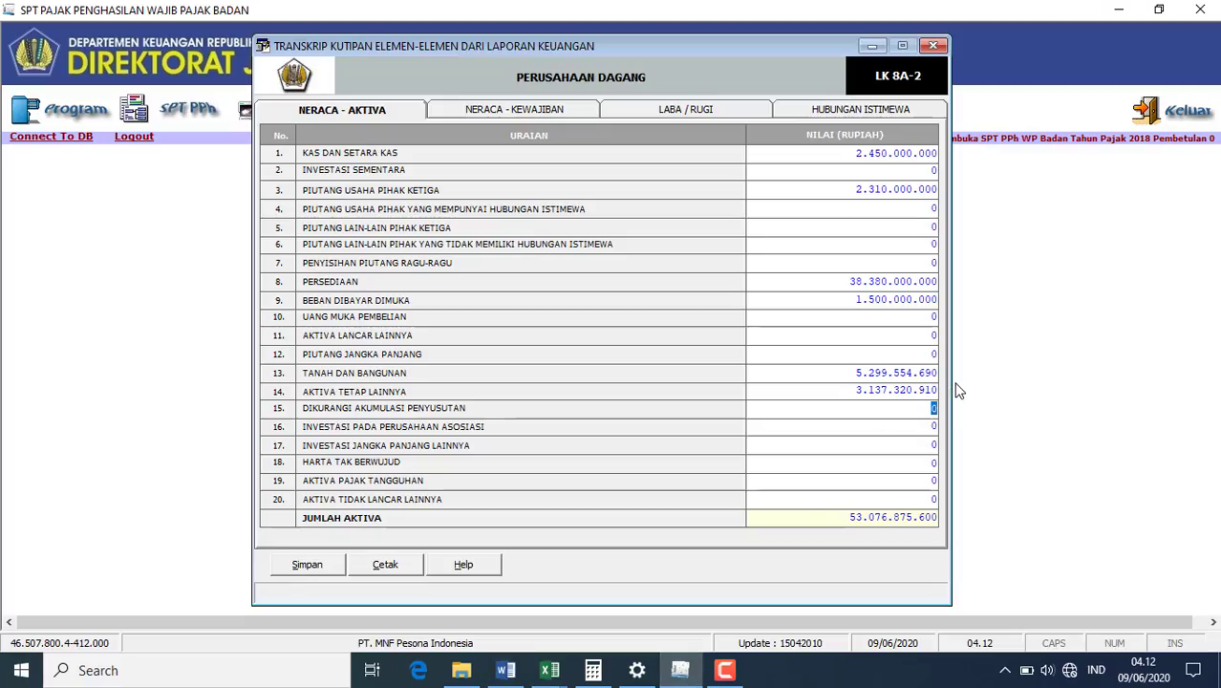
type("05444555")
left_click(918, 442)
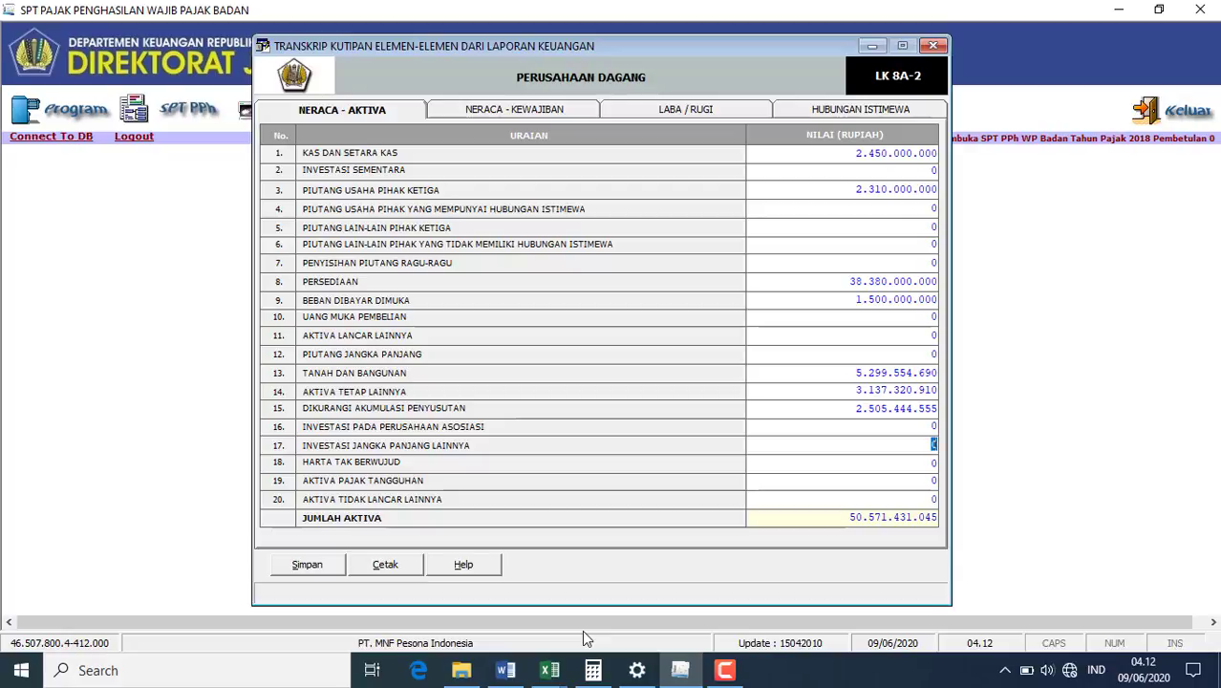
left_click(504, 671)
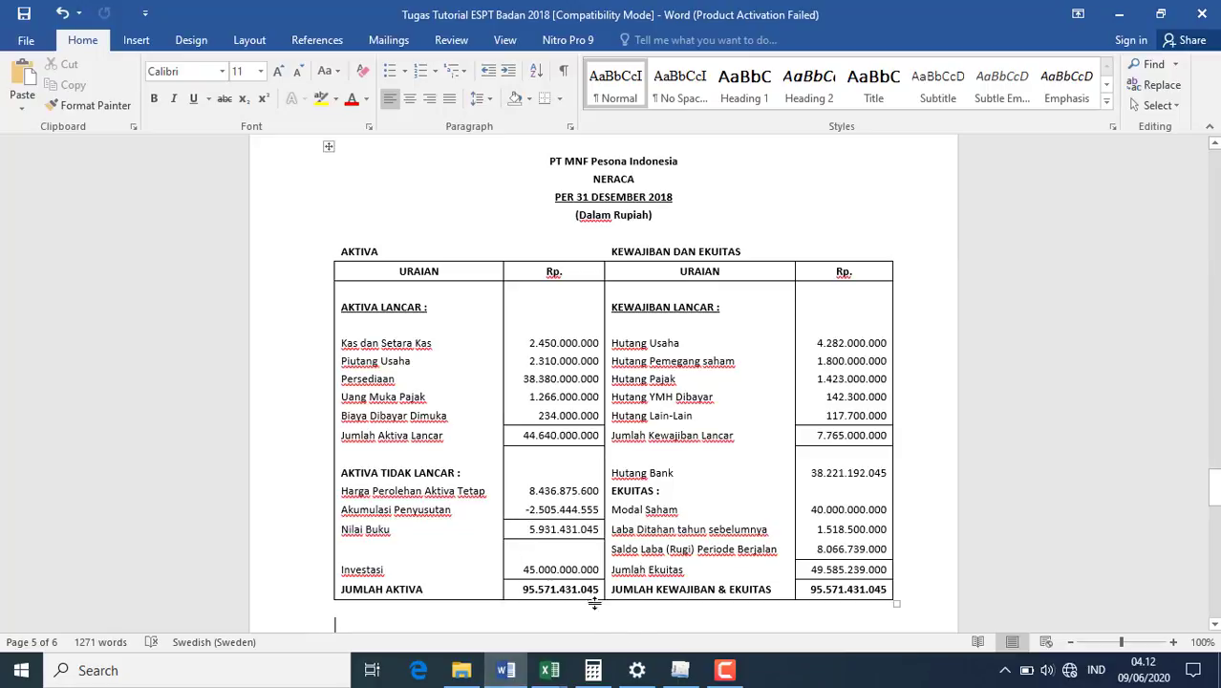
left_click(679, 671)
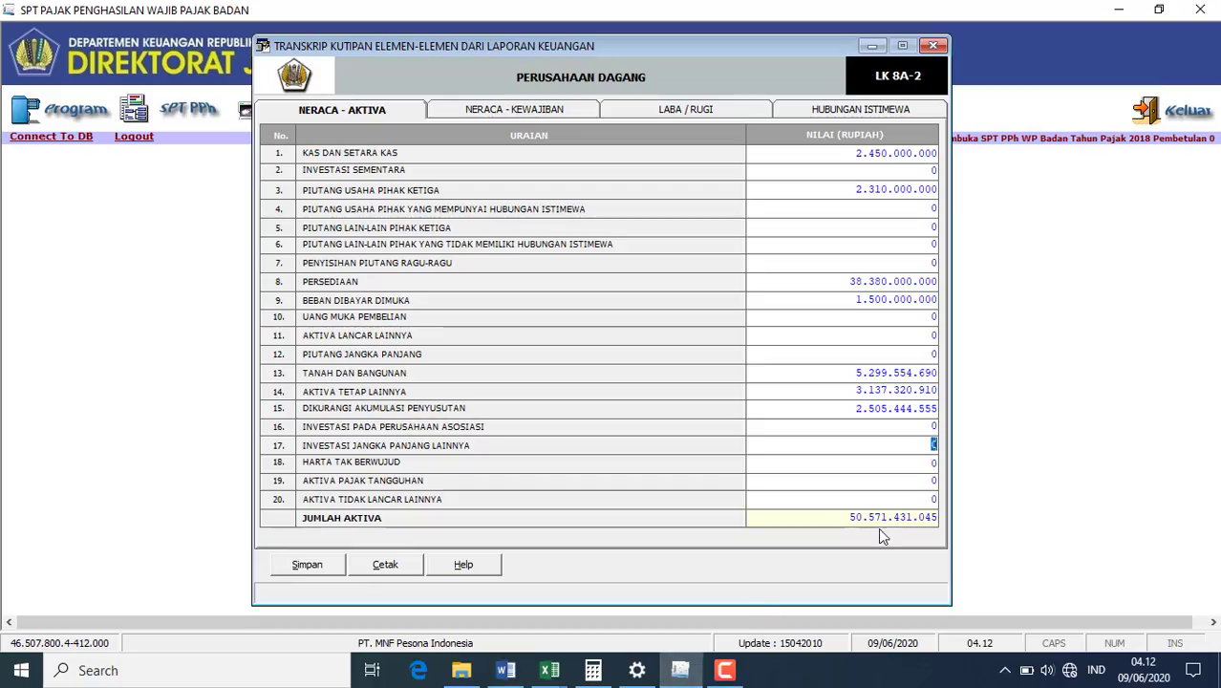
type("45000000")
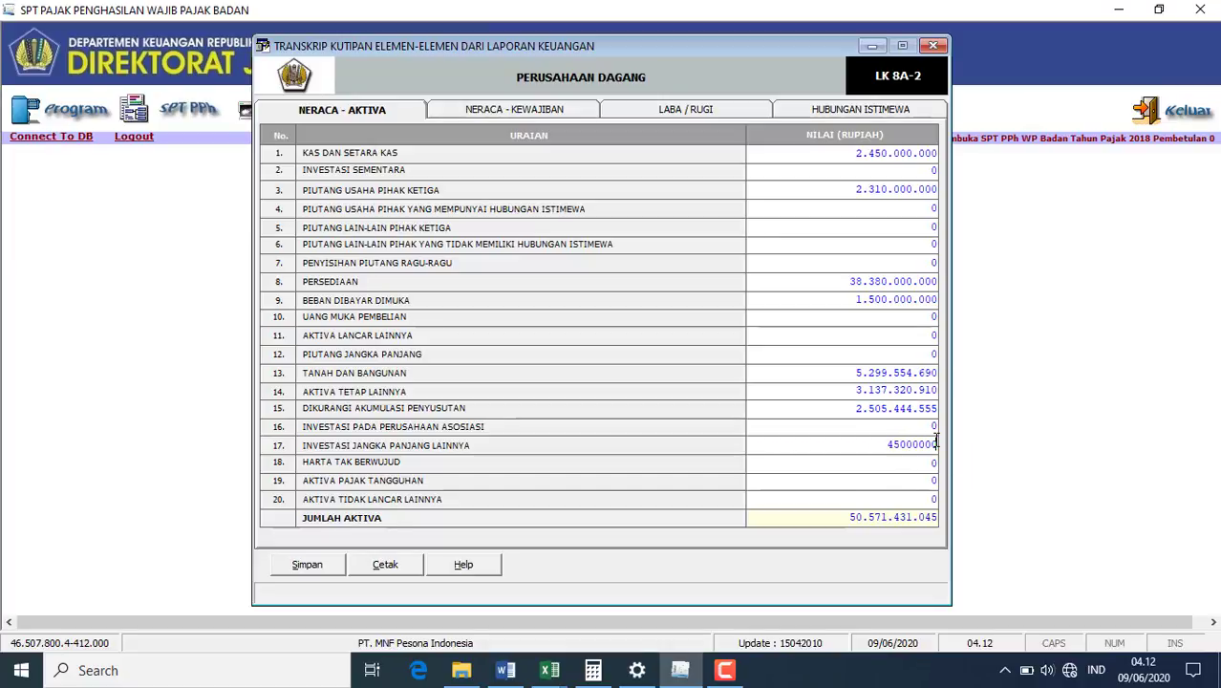
type("000")
left_click(833, 486)
- On NERACA - KEWAJIBAN, enter trade payables 4.283.000.000 and 1.800.000.000 in row 2
left_click(507, 115)
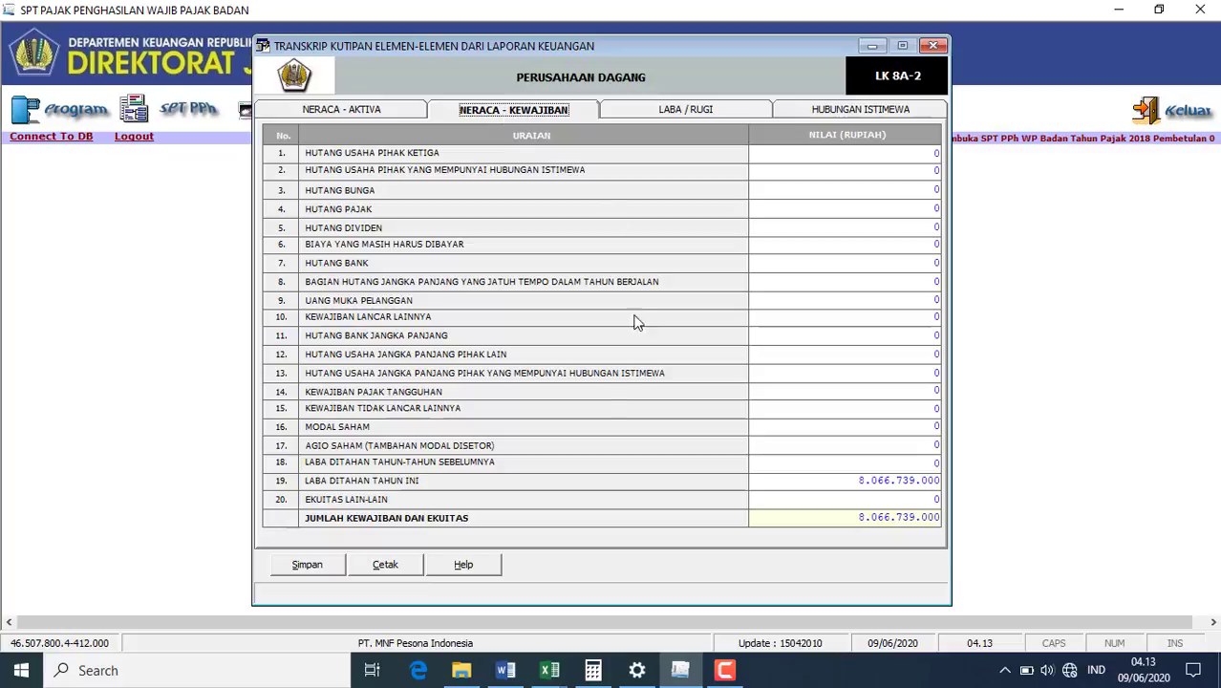
left_click(508, 671)
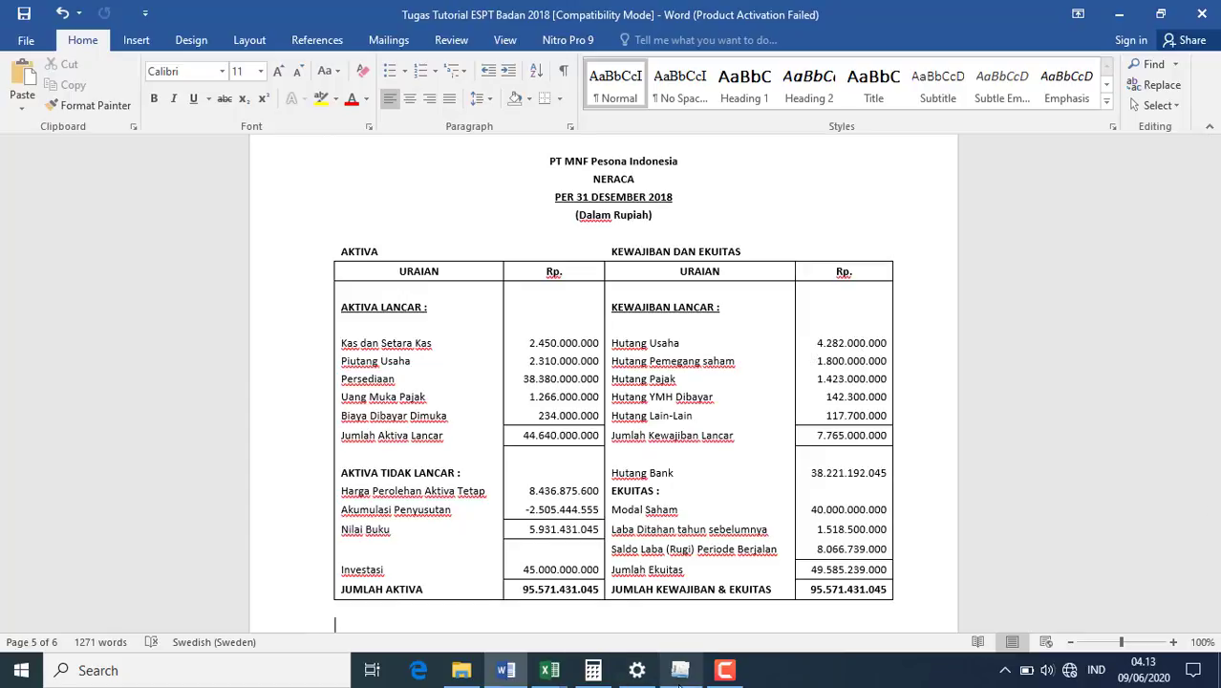
left_click(680, 672)
left_click(939, 152)
type("4283")
type("000000")
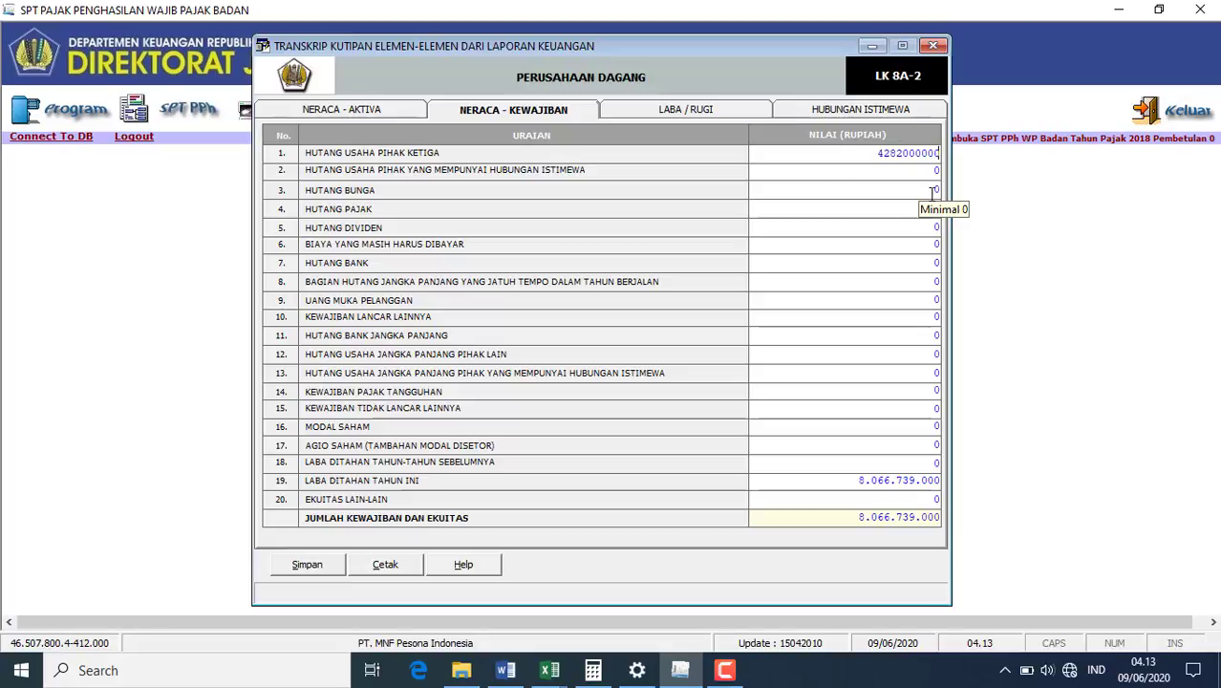
key("Return")
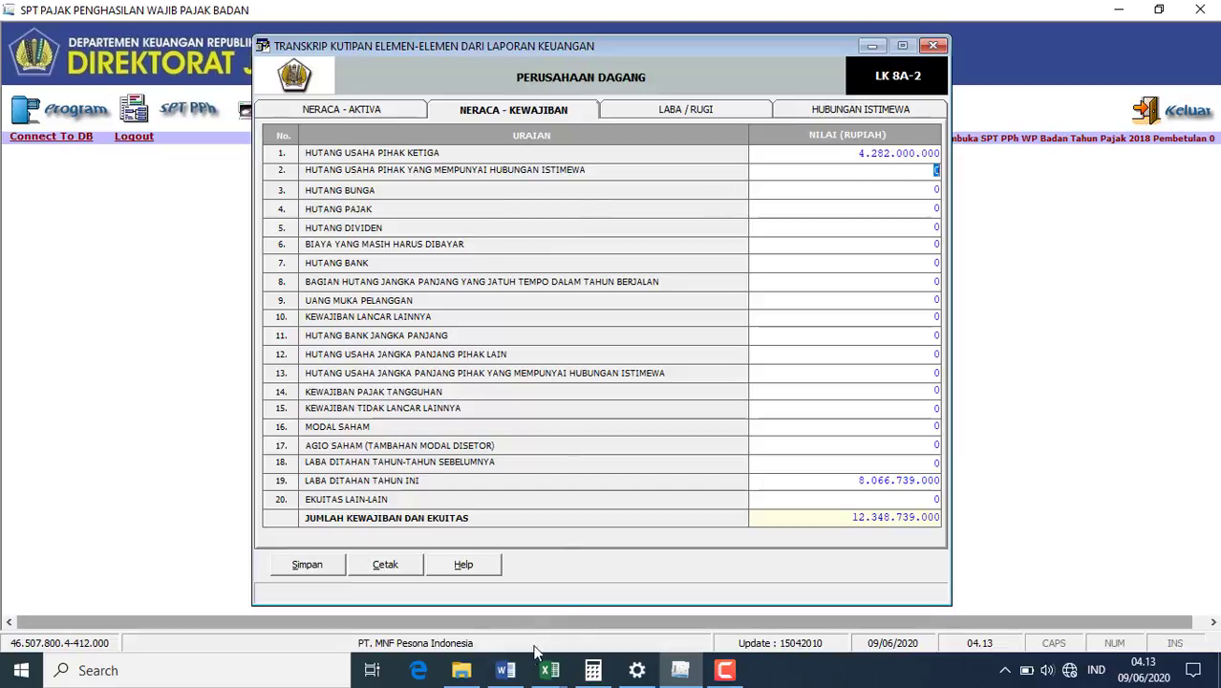
left_click(506, 672)
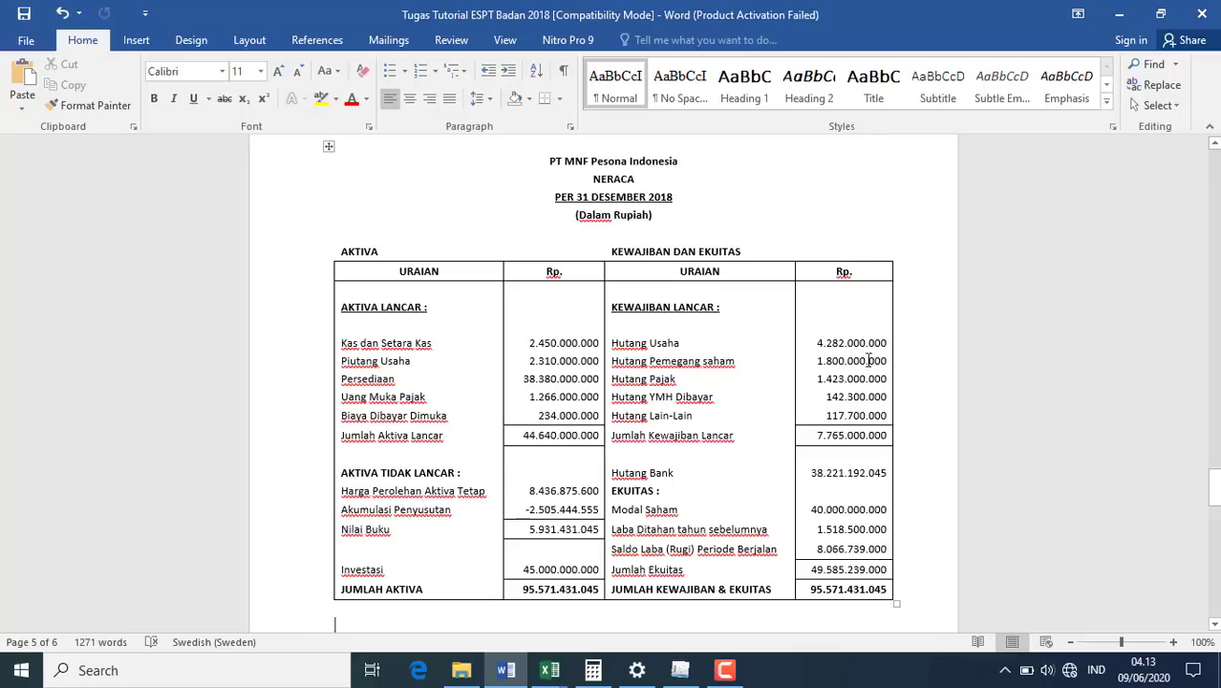
left_click(681, 671)
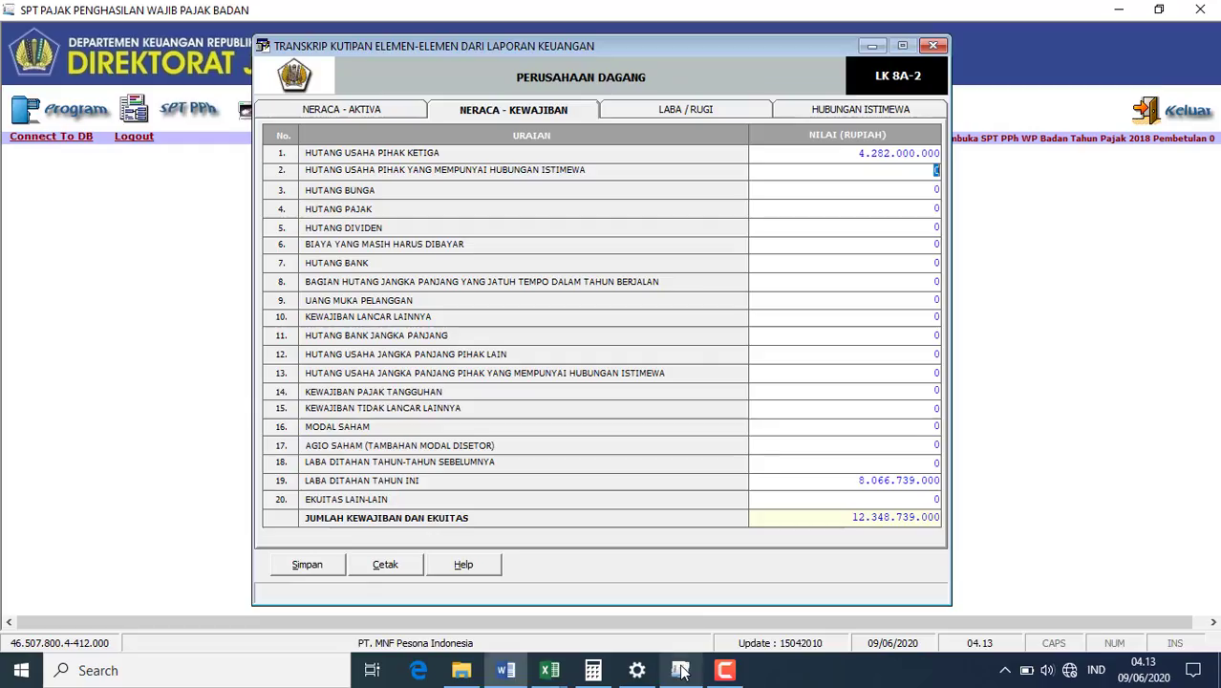
type("18")
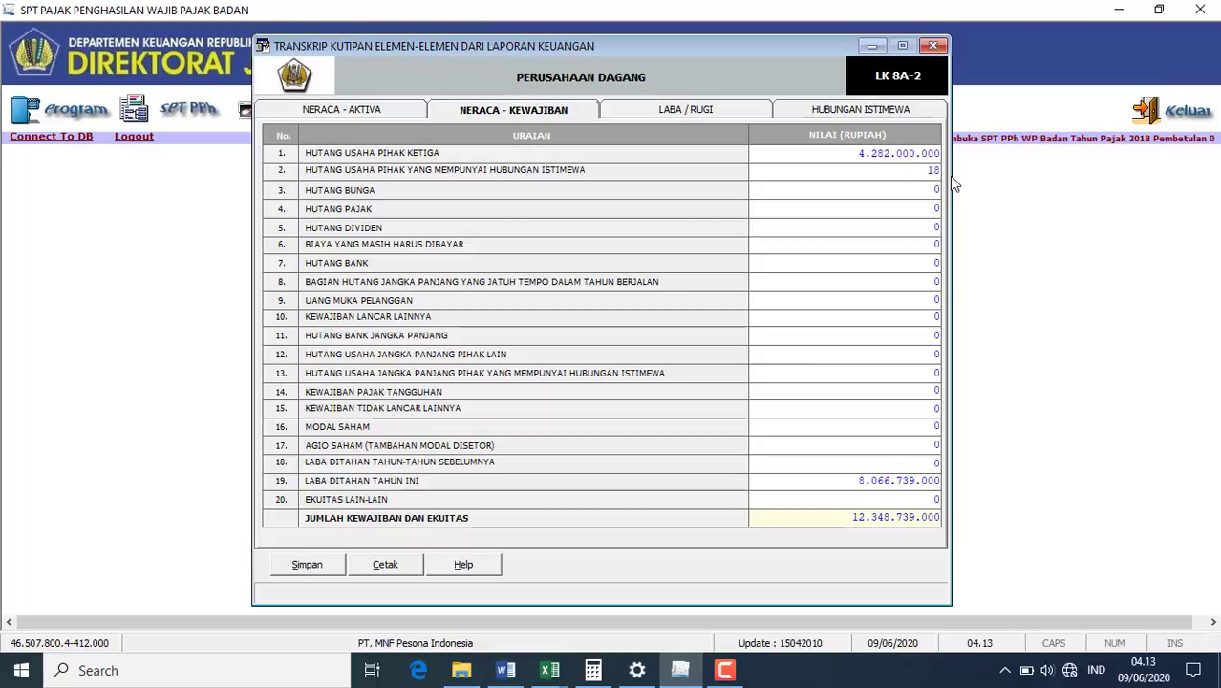
type("00000000")
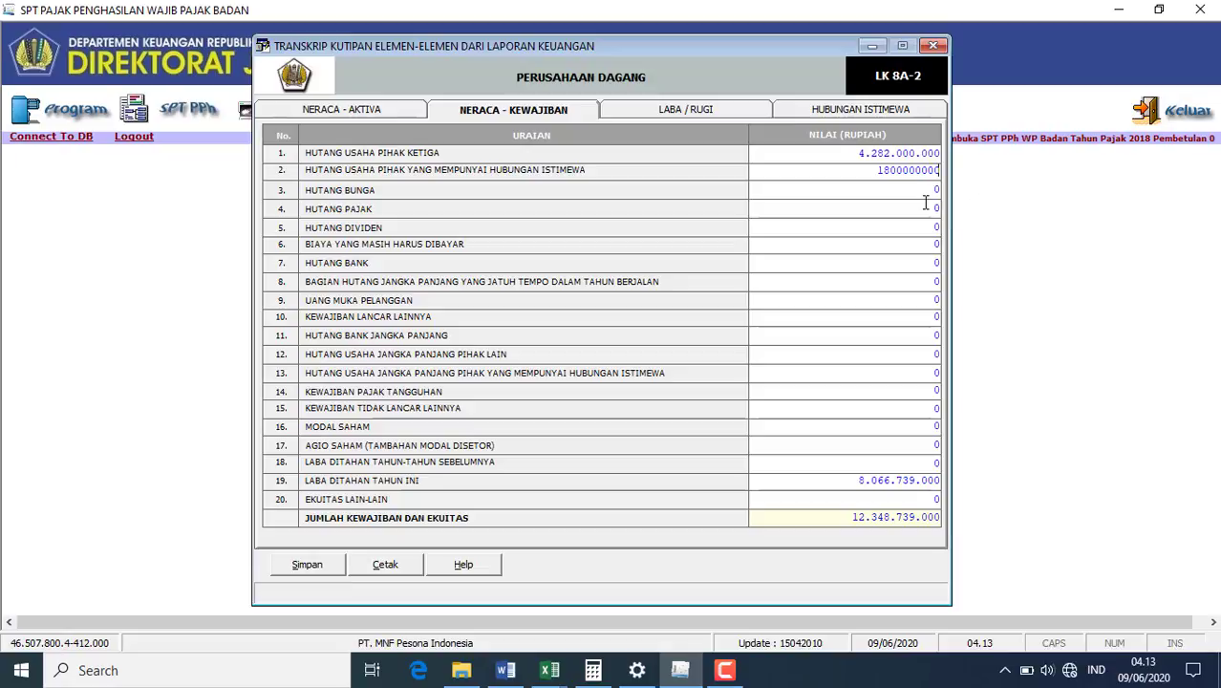
left_click(925, 208)
- Enter the Hutang Pajak and accrued expense amounts, and Hutang Bank 38.221.192.045
left_click(507, 674)
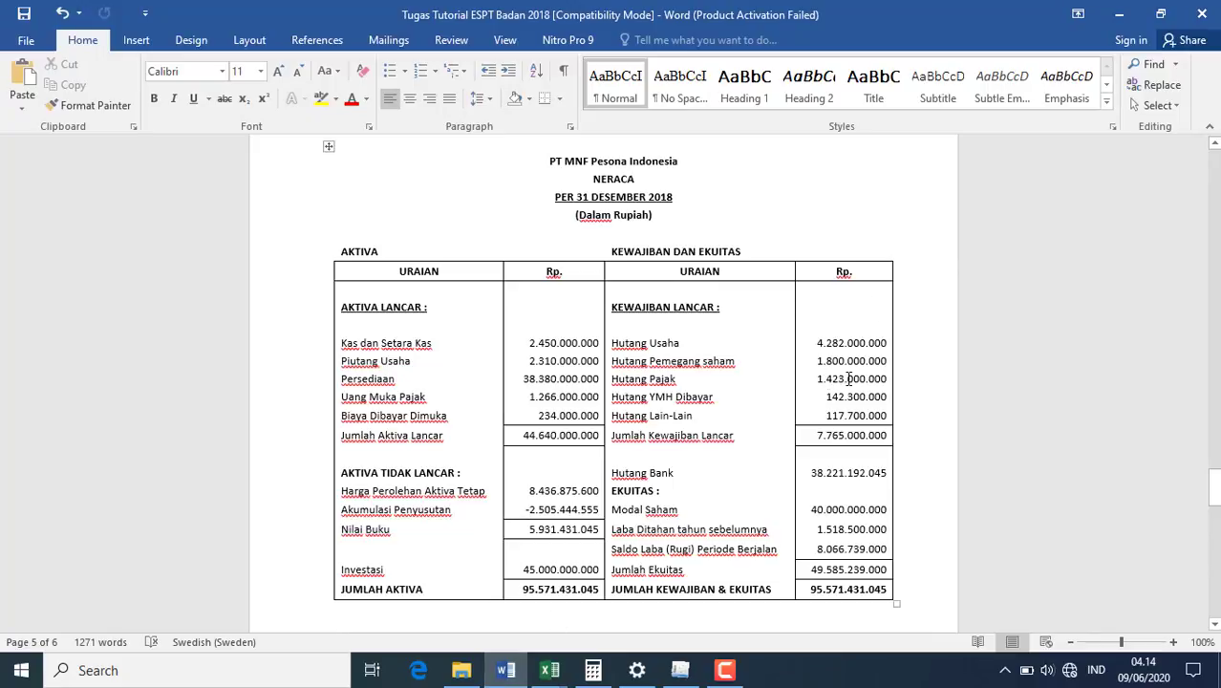
left_click(680, 670)
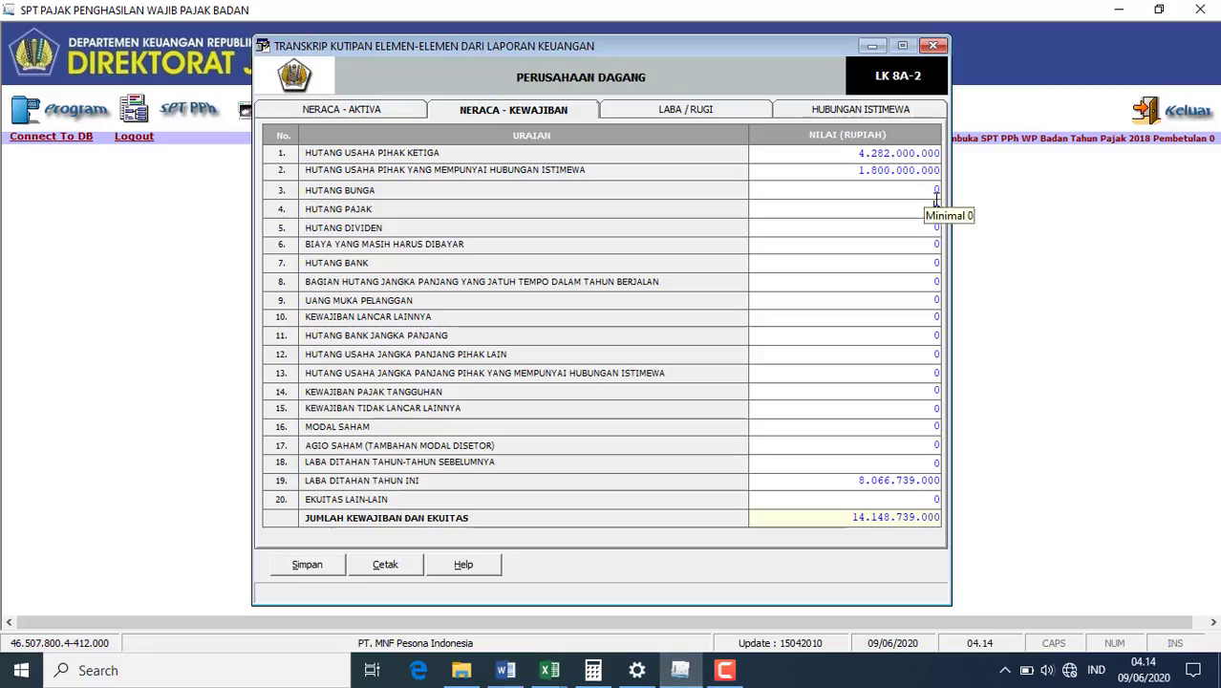
left_click(937, 205)
type("142")
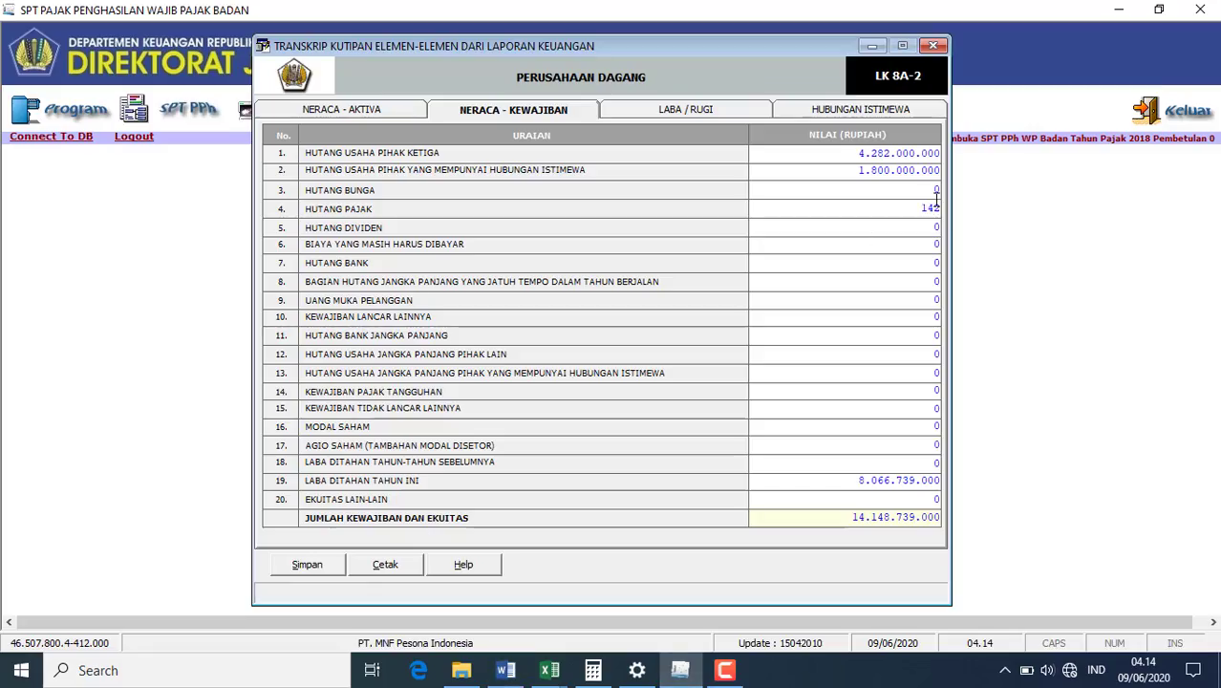
type("3000000")
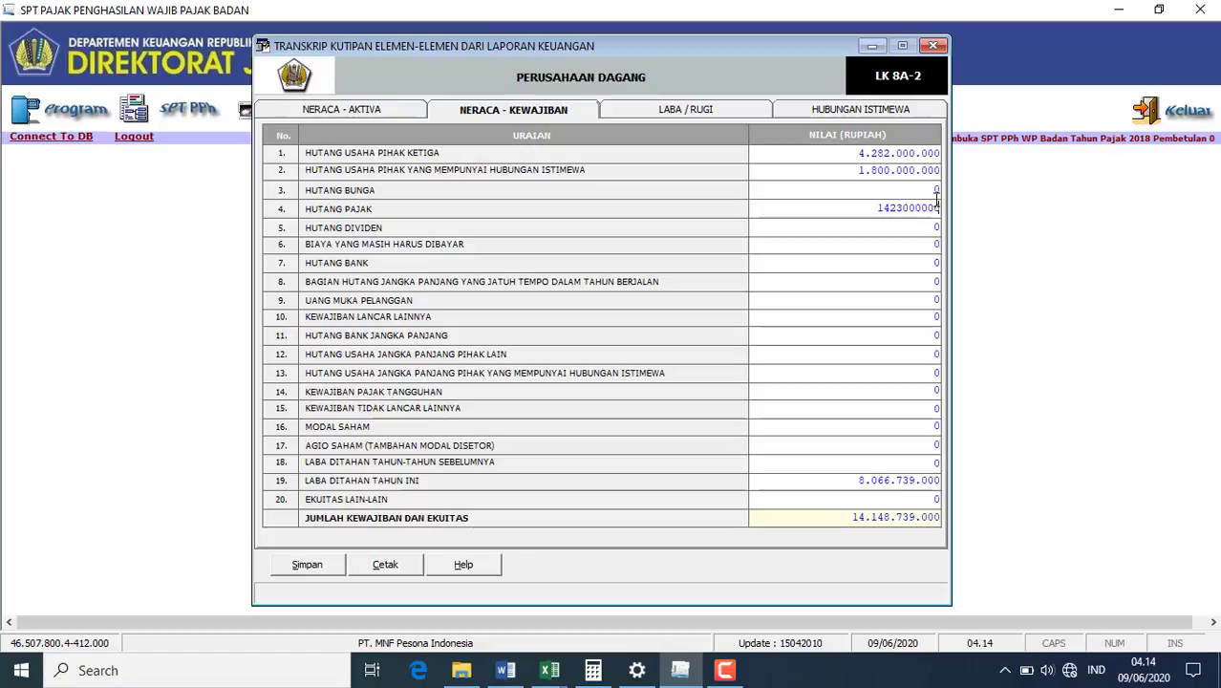
left_click(937, 244)
left_click(506, 670)
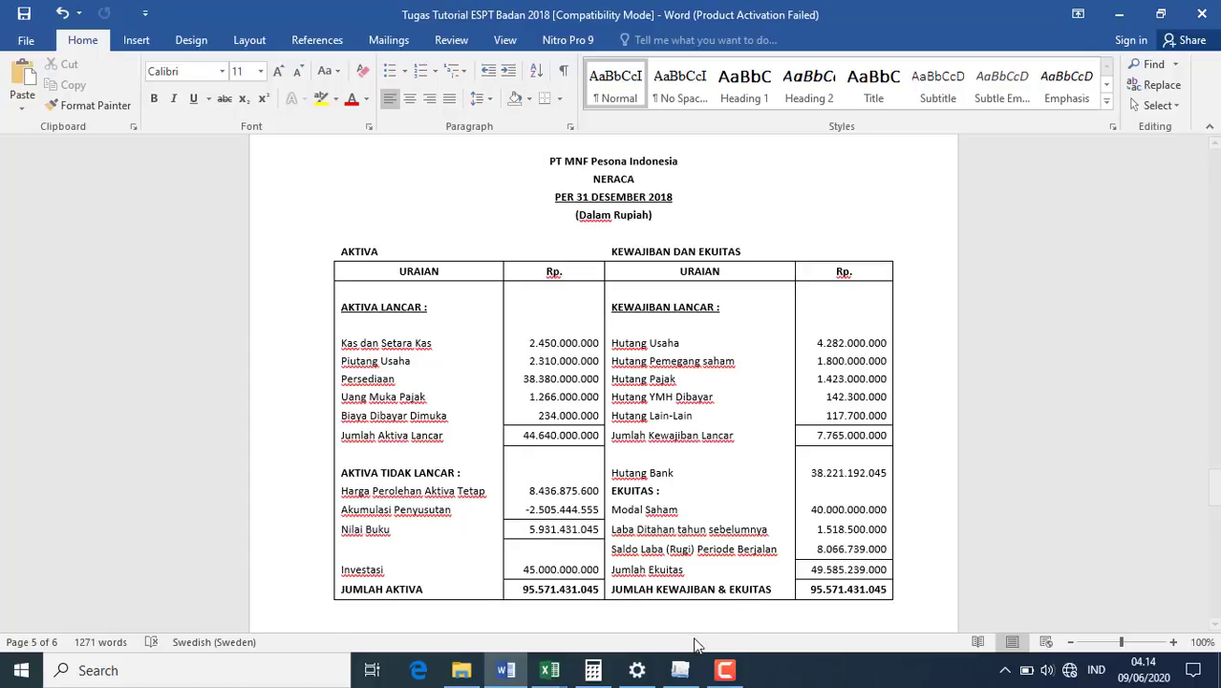
left_click(681, 670)
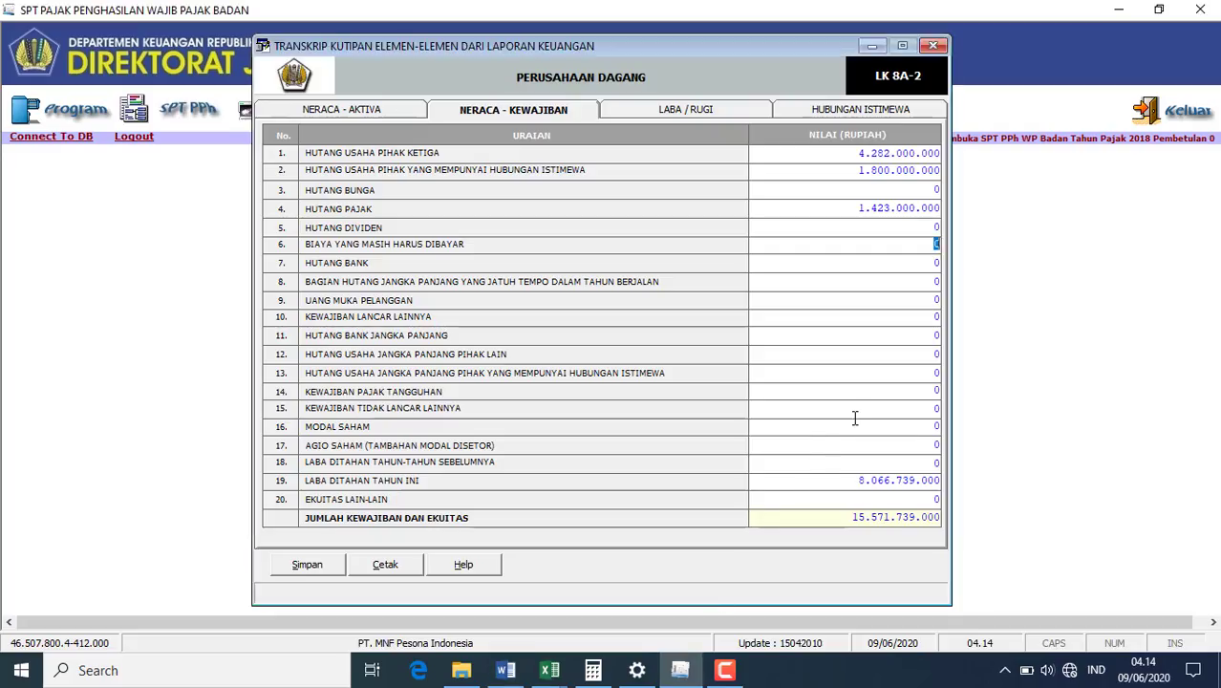
type("142300000")
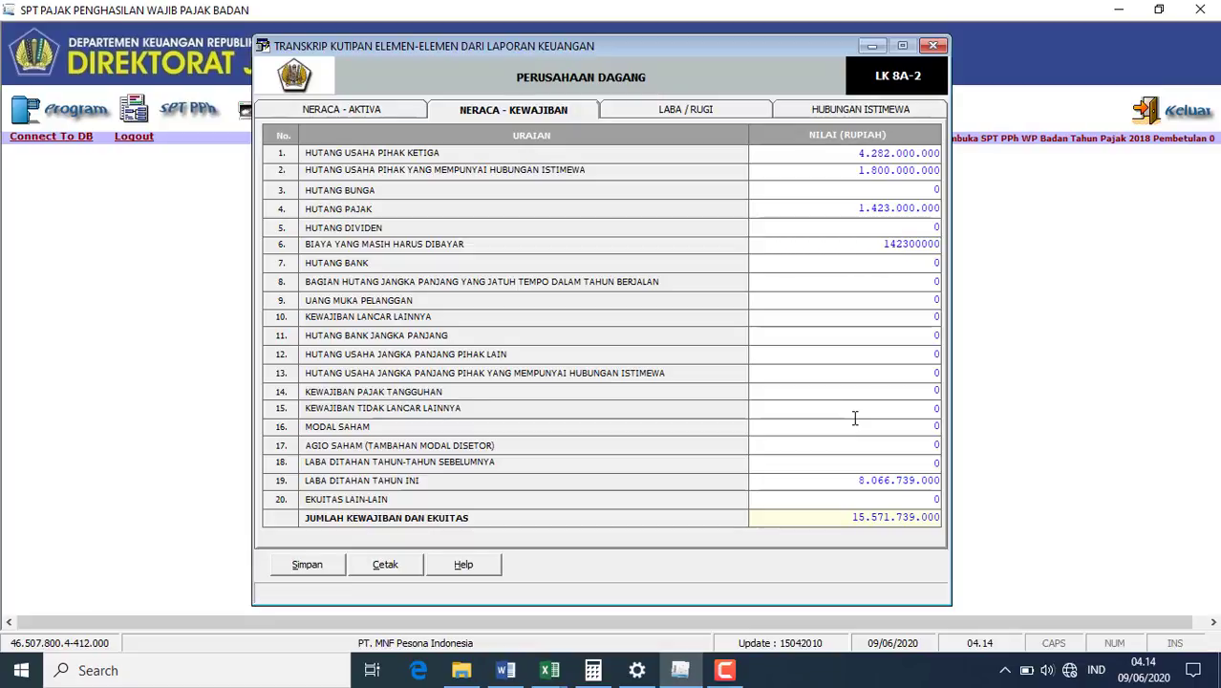
left_click(938, 267)
left_click(506, 670)
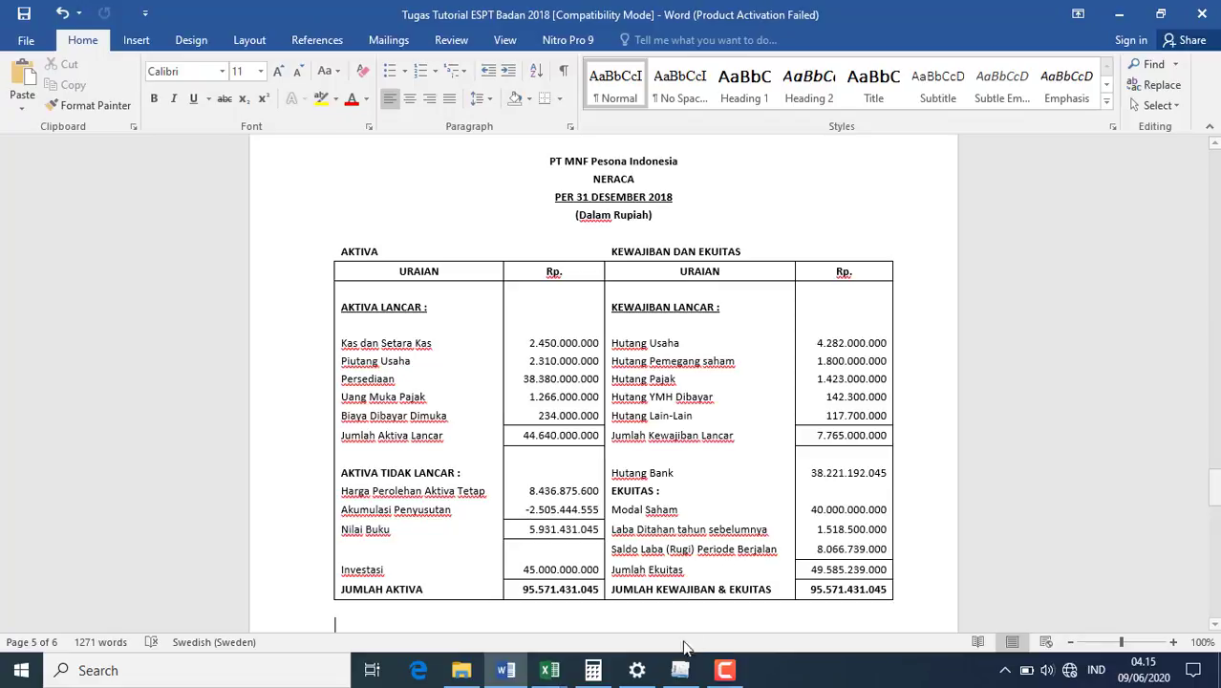
left_click(679, 670)
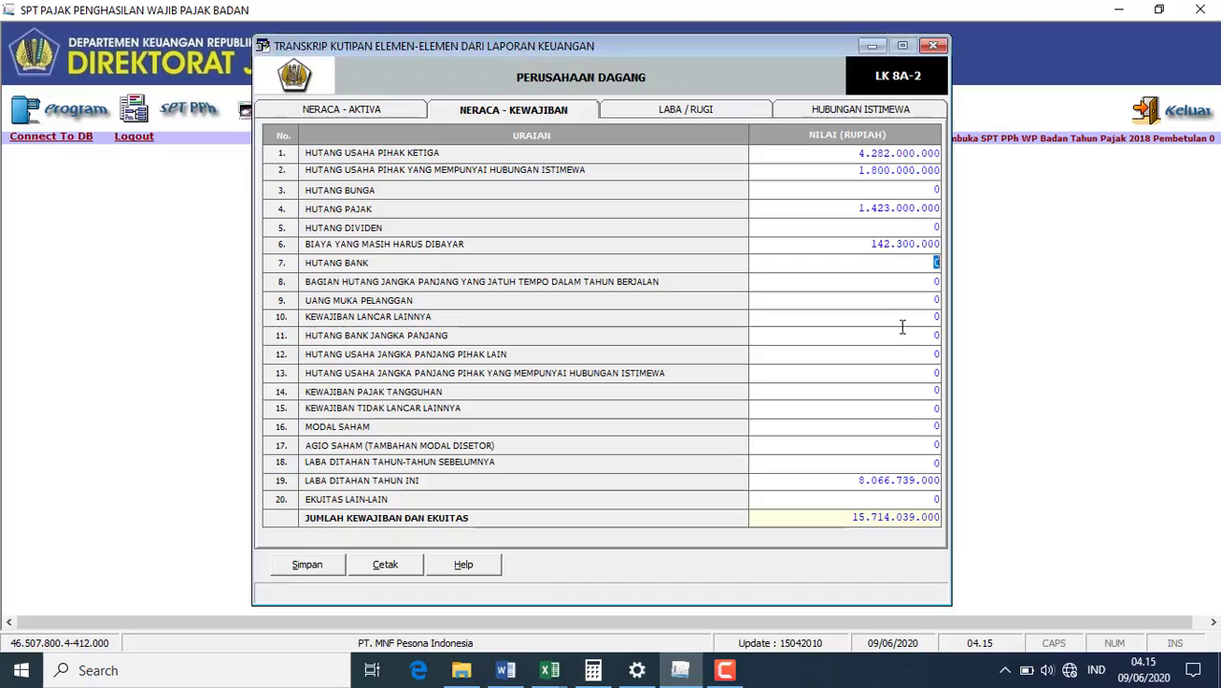
type("3822")
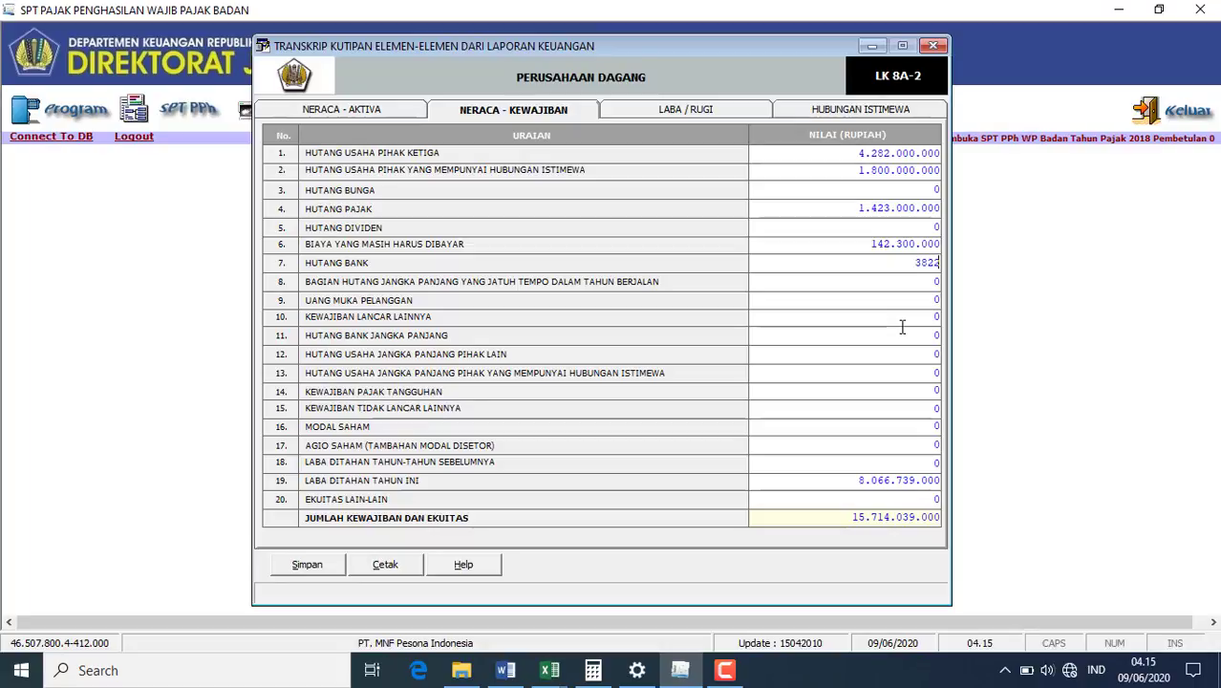
type("1192045")
left_click(936, 316)
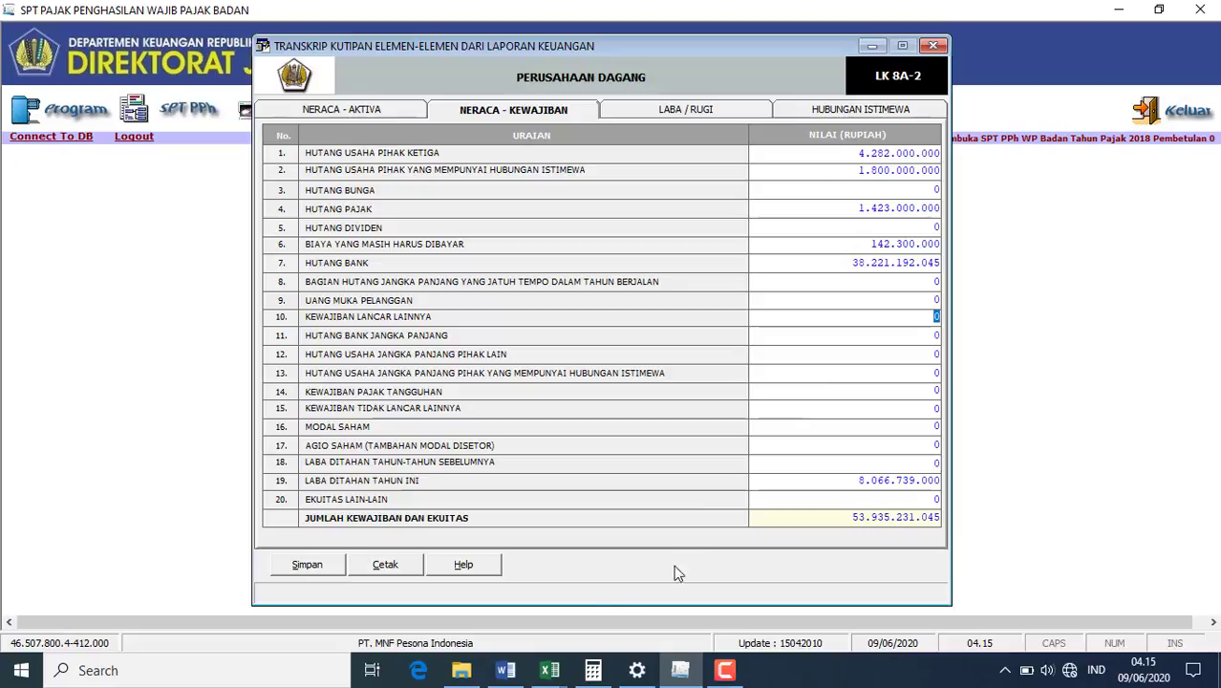
left_click(507, 670)
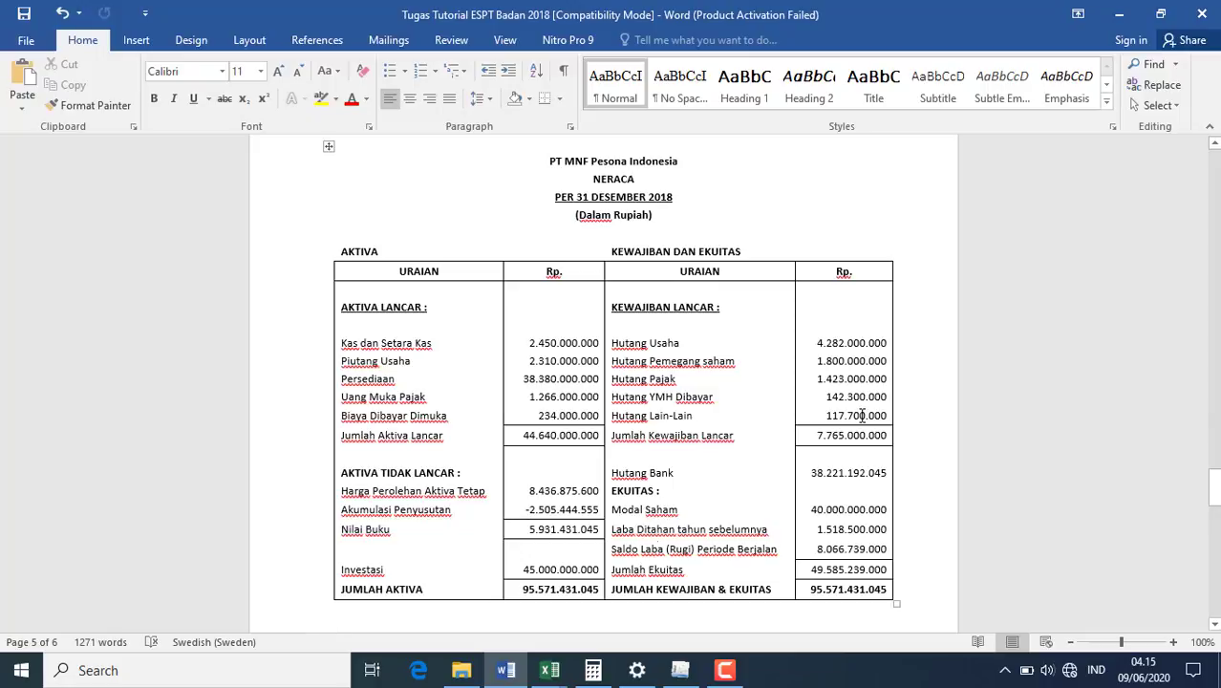
- Enter other current liabilities 117.700.000, Modal Saham 40.000.000.000 and prior retained earnings 1.518.500.000
left_click(681, 671)
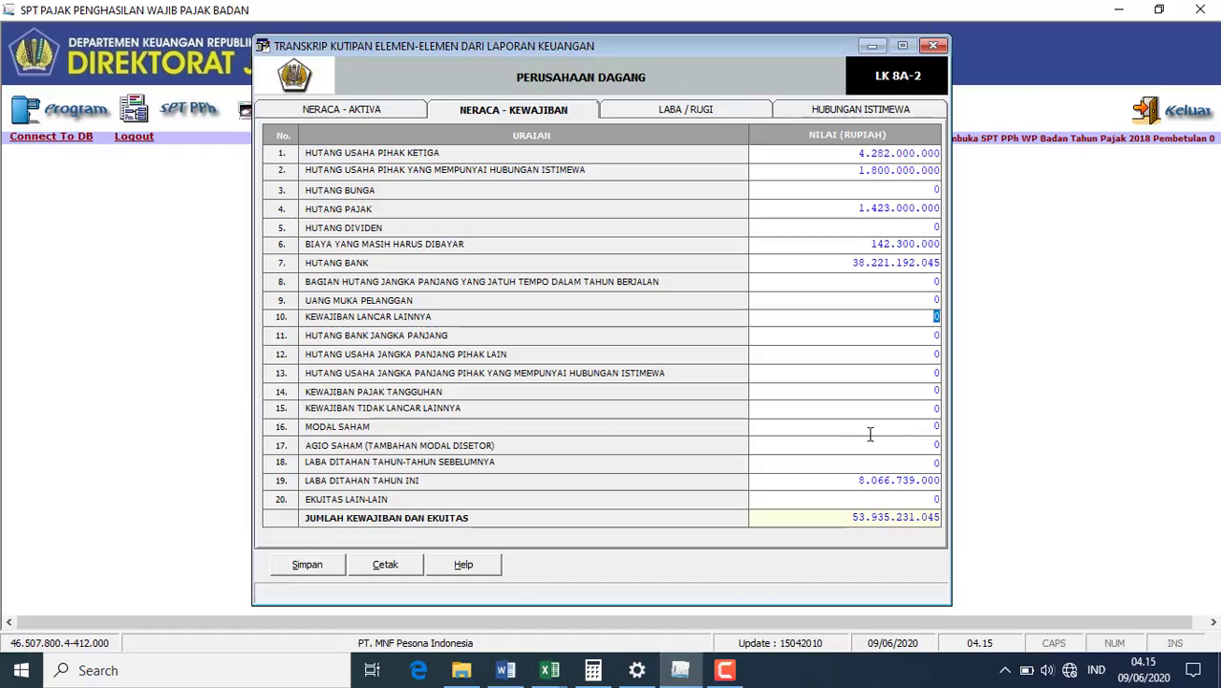
type("117700000")
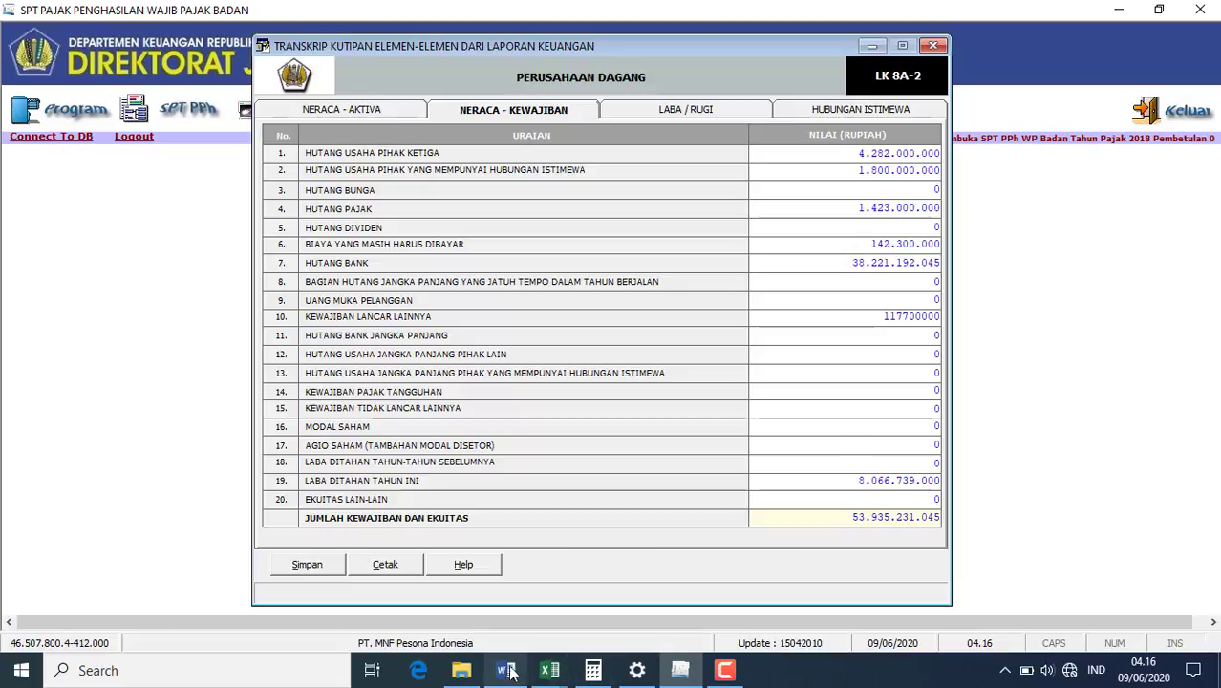
left_click(925, 446)
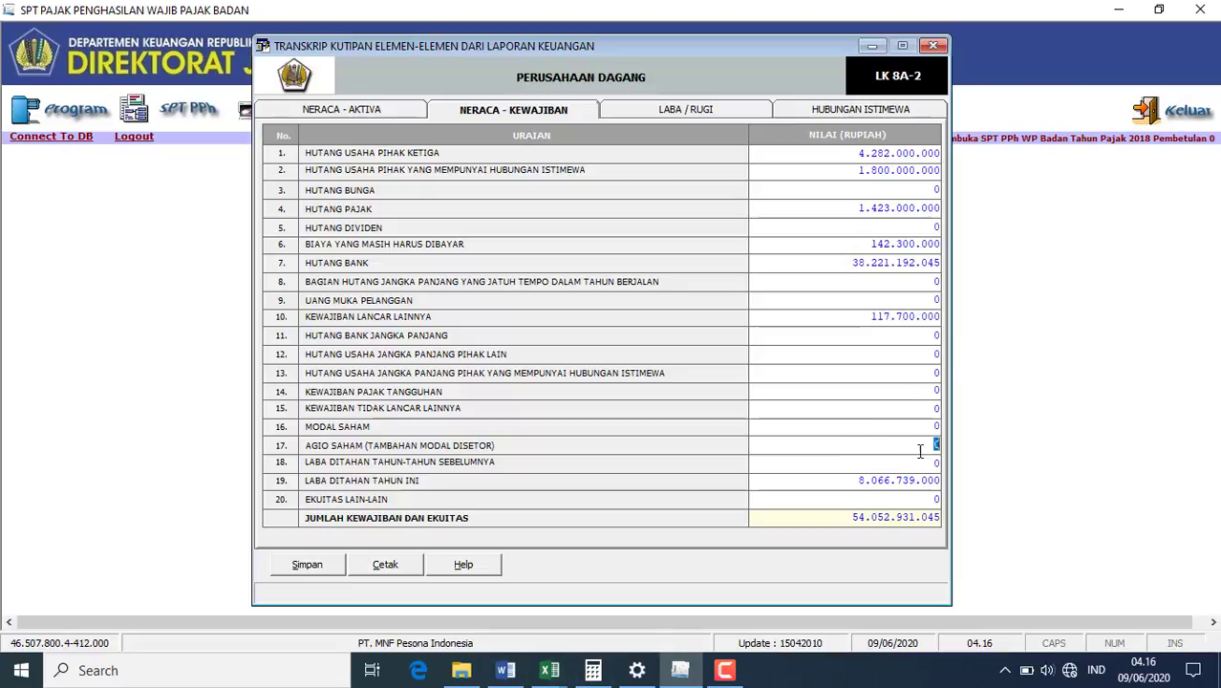
left_click(506, 672)
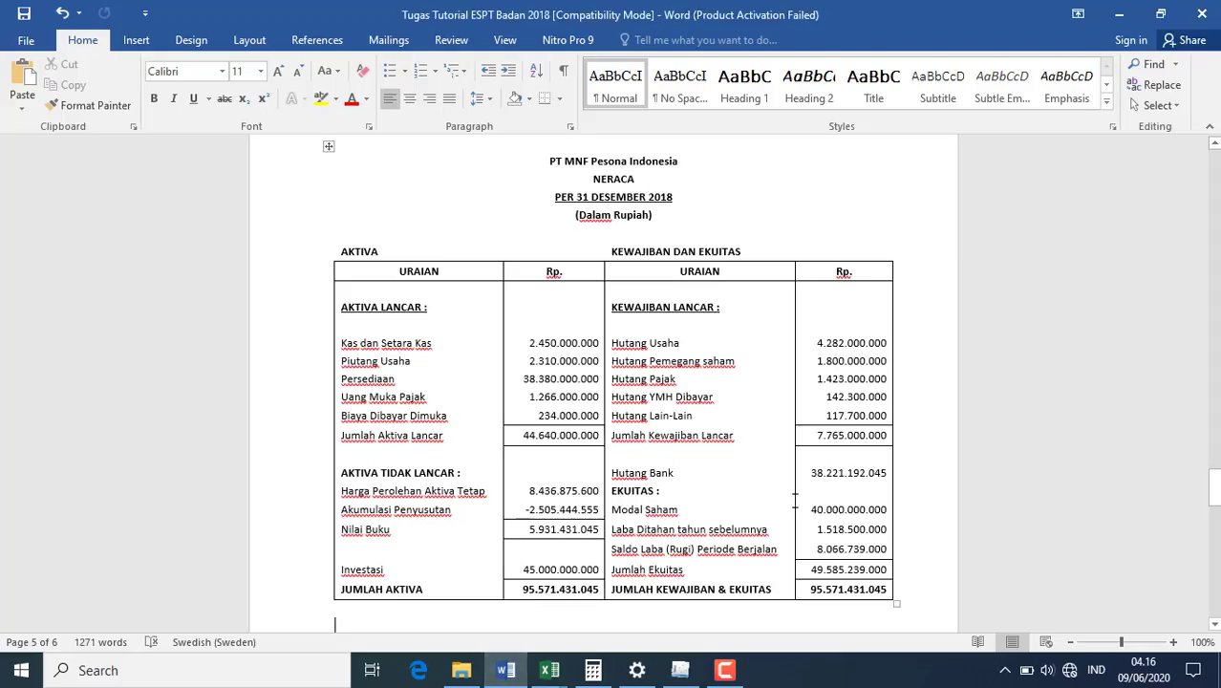
left_click(683, 671)
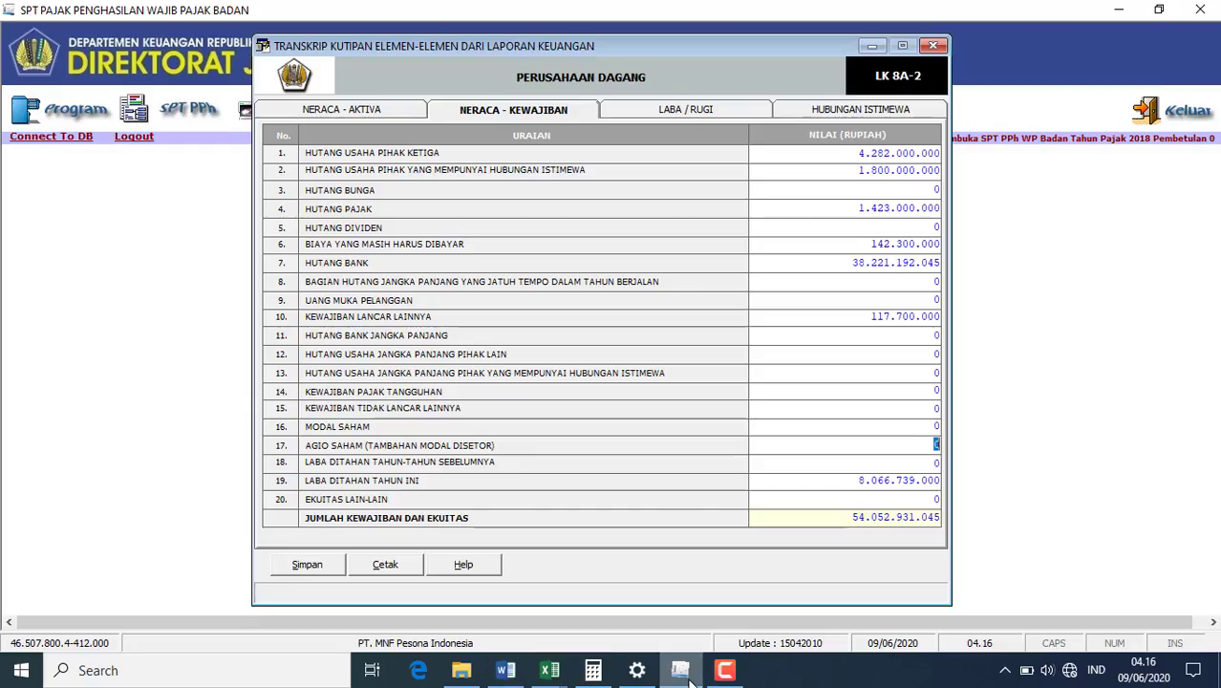
left_click(936, 426)
type("4")
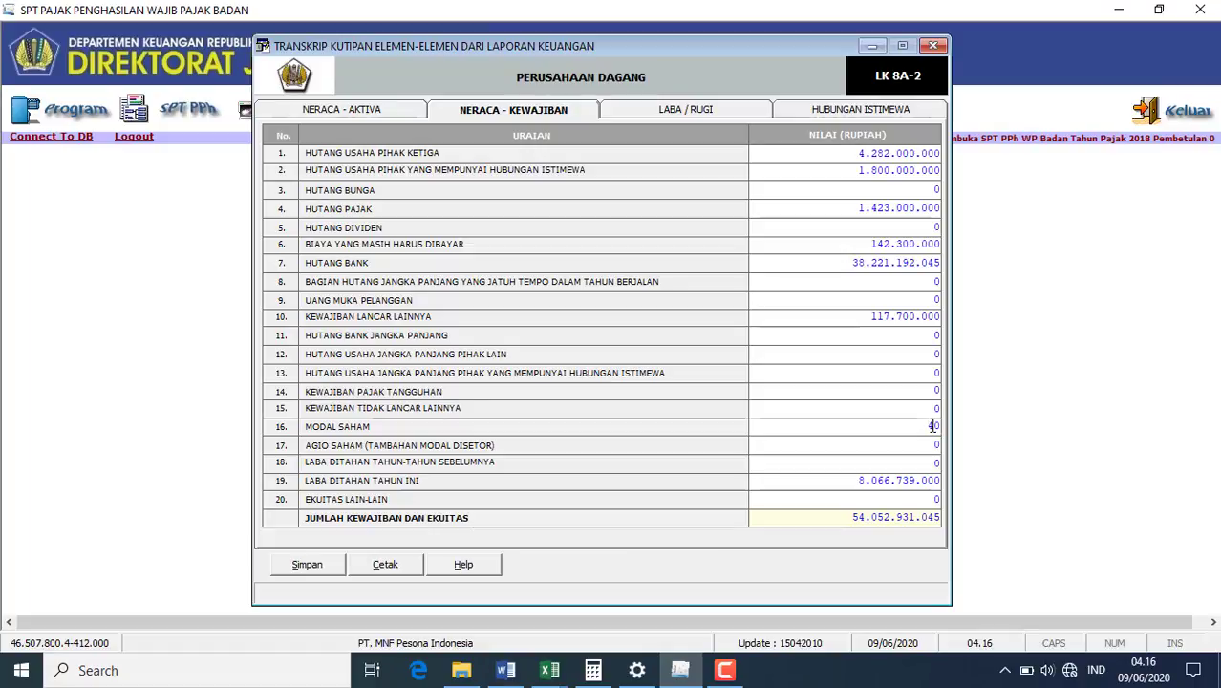
type("000000000")
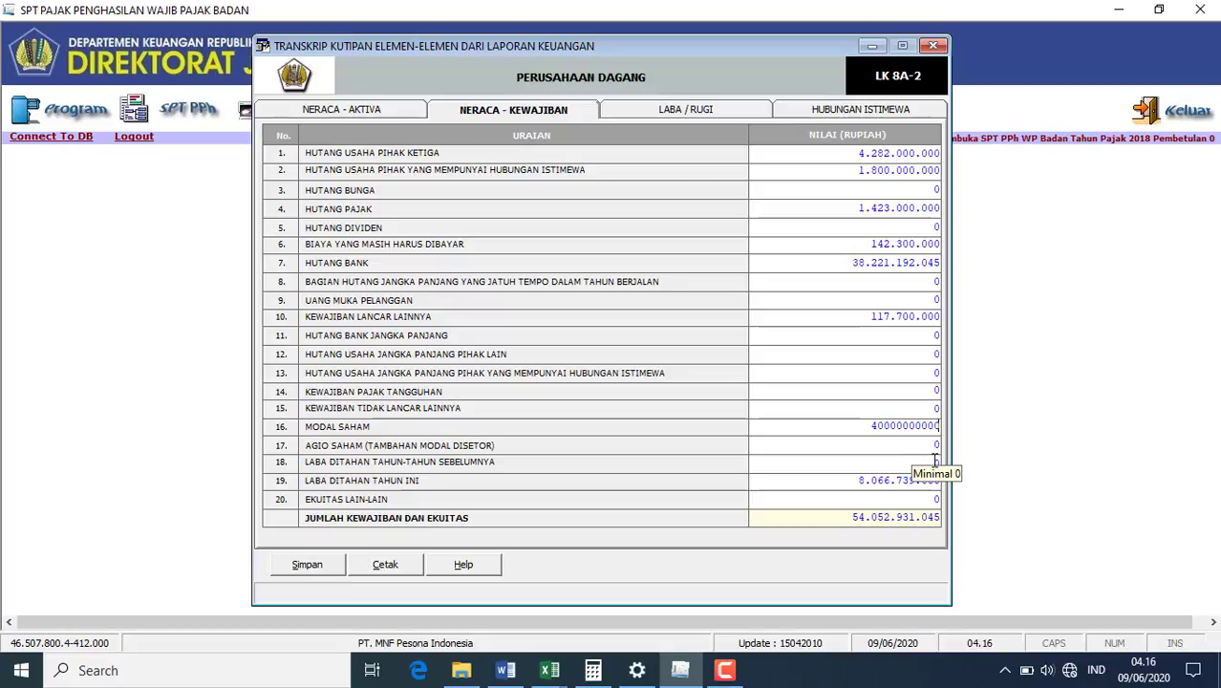
left_click(936, 461)
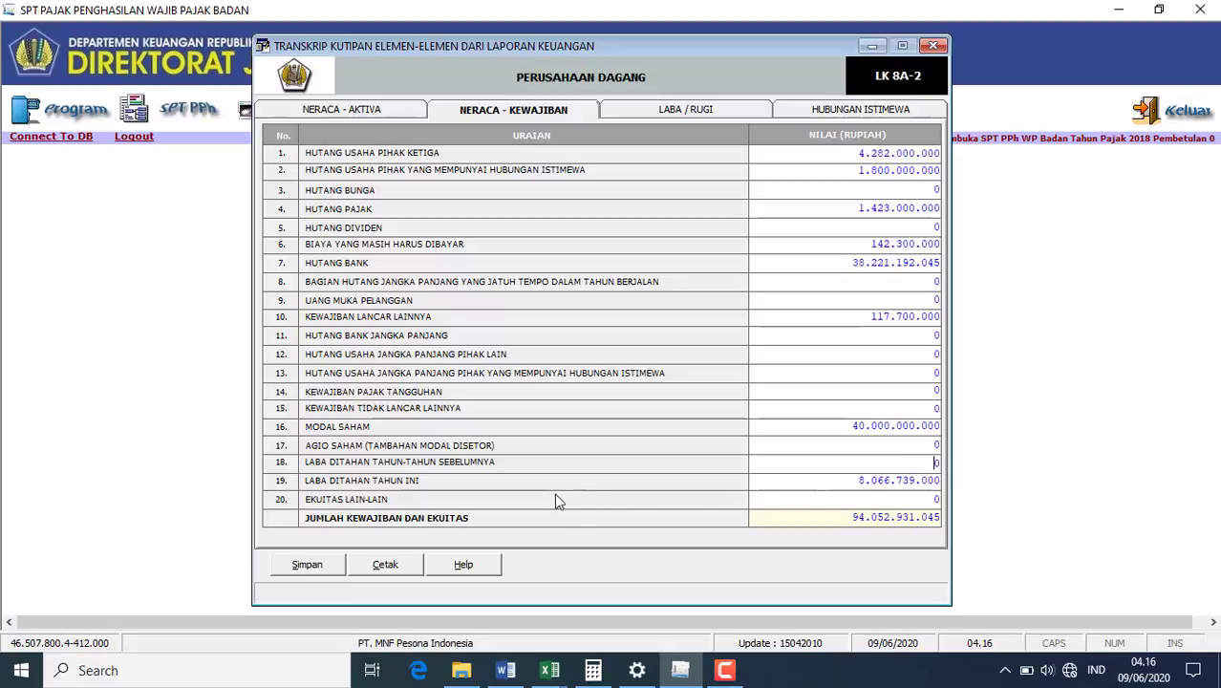
left_click(490, 673)
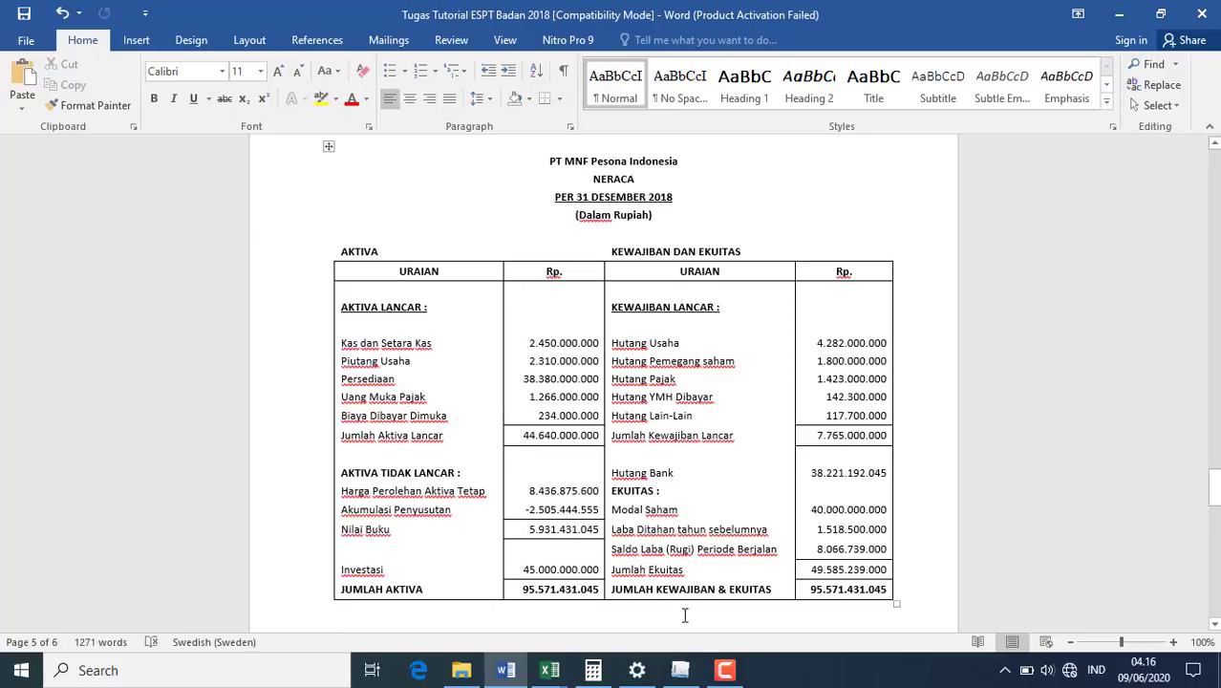
left_click(680, 671)
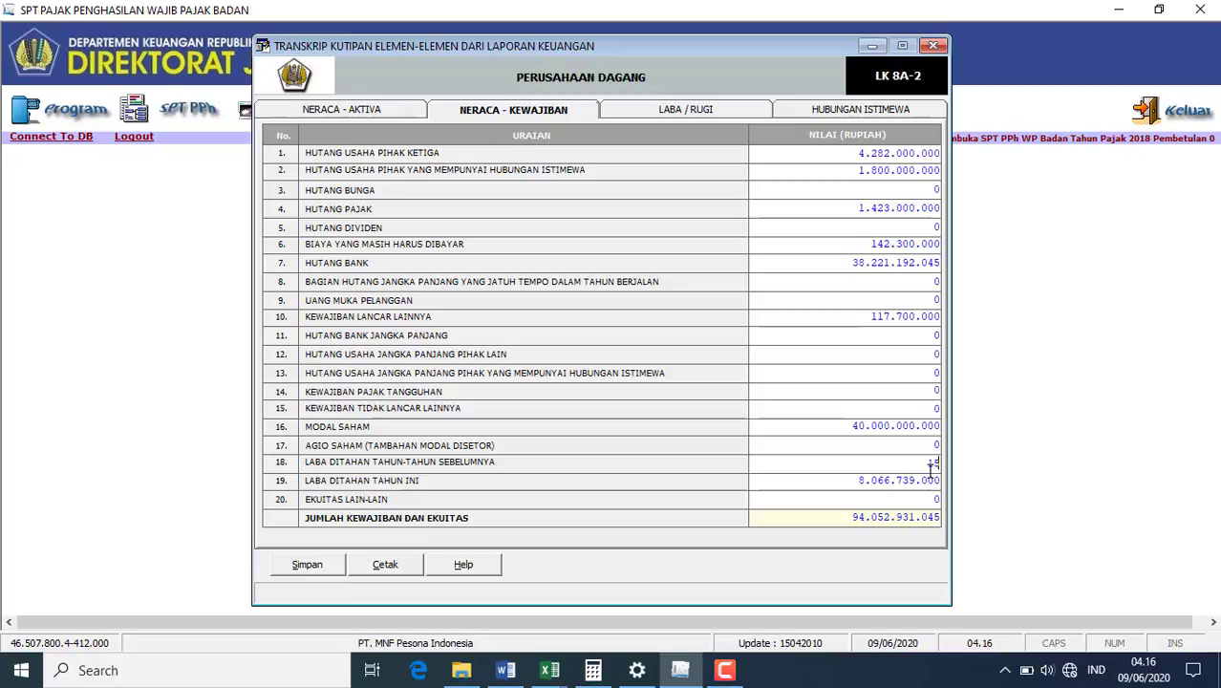
type("8500000")
left_click(860, 495)
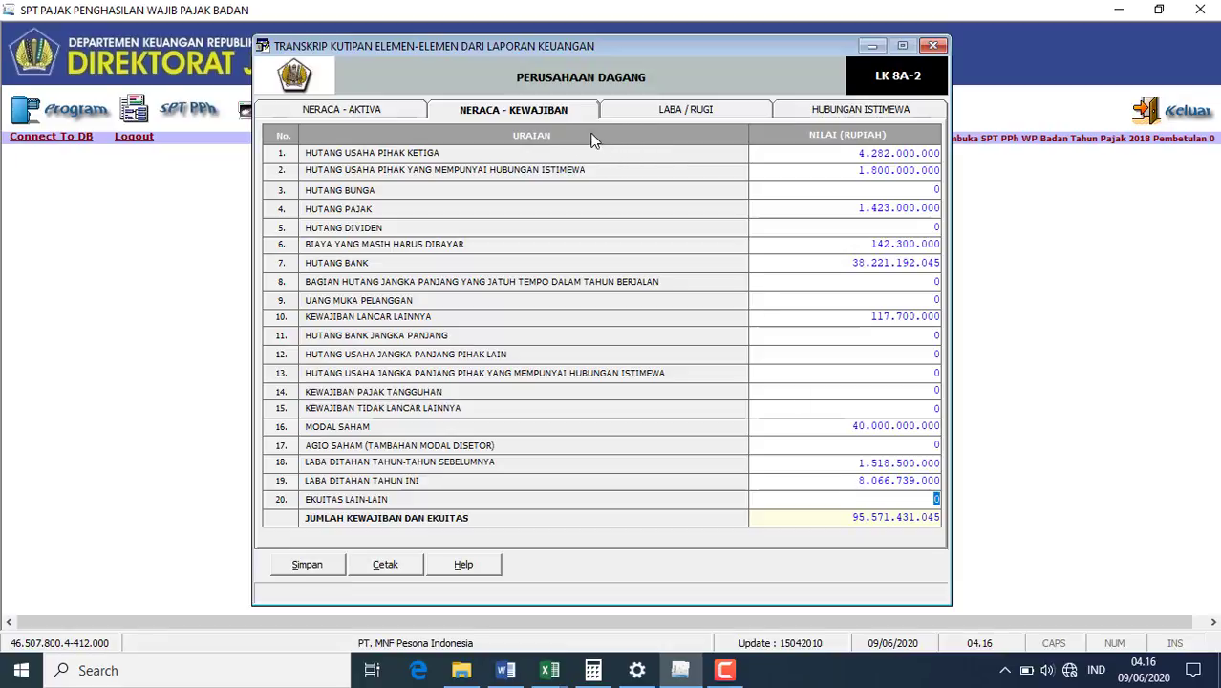
- On the Laba / Rugi sheet, enter Penjualan Bersih 46.617.989.000, then check cost figures in Word
left_click(657, 114)
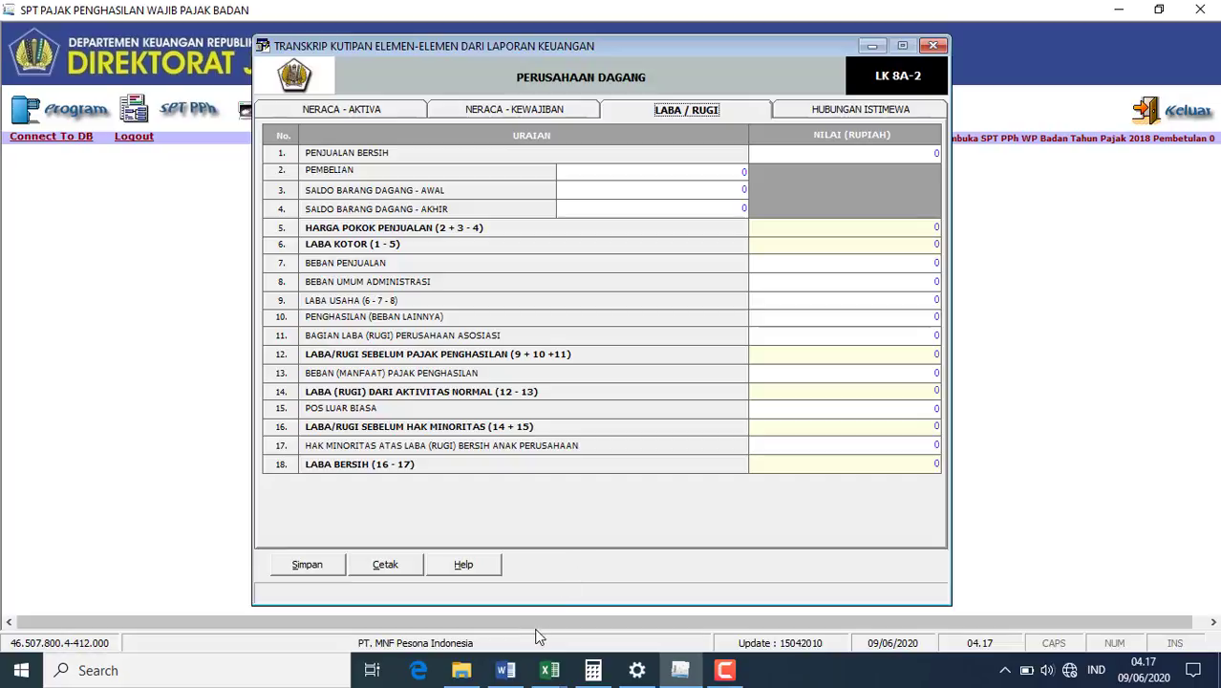
left_click(505, 670)
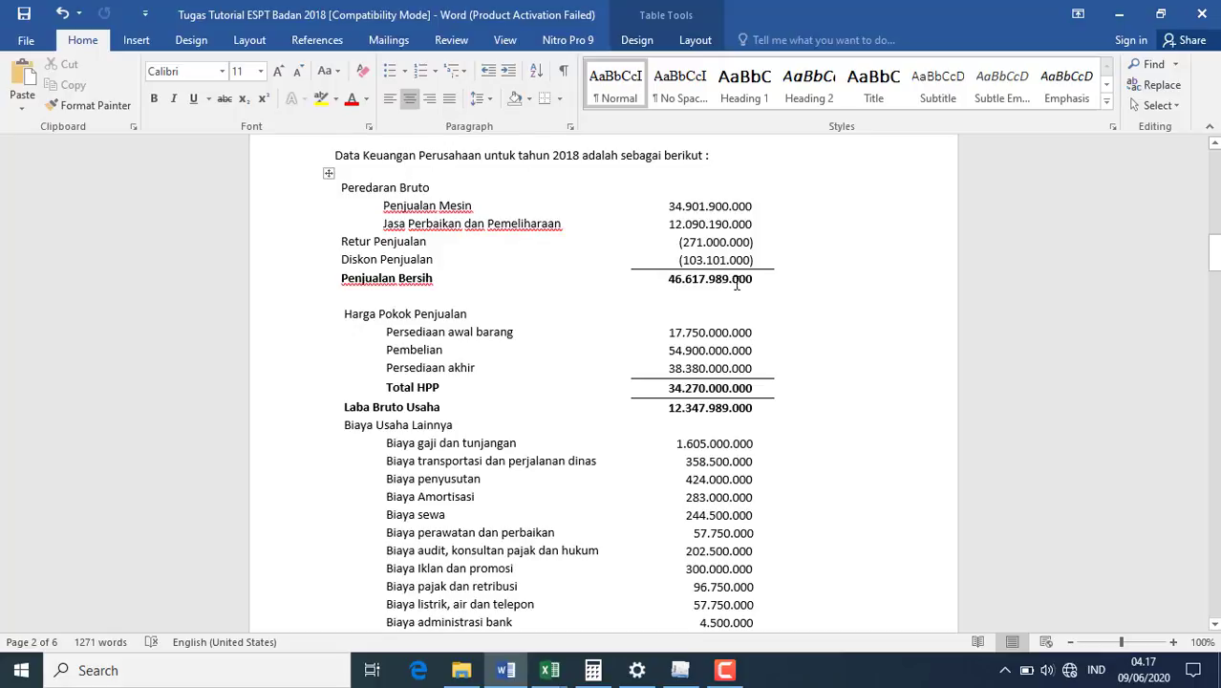
left_click(681, 670)
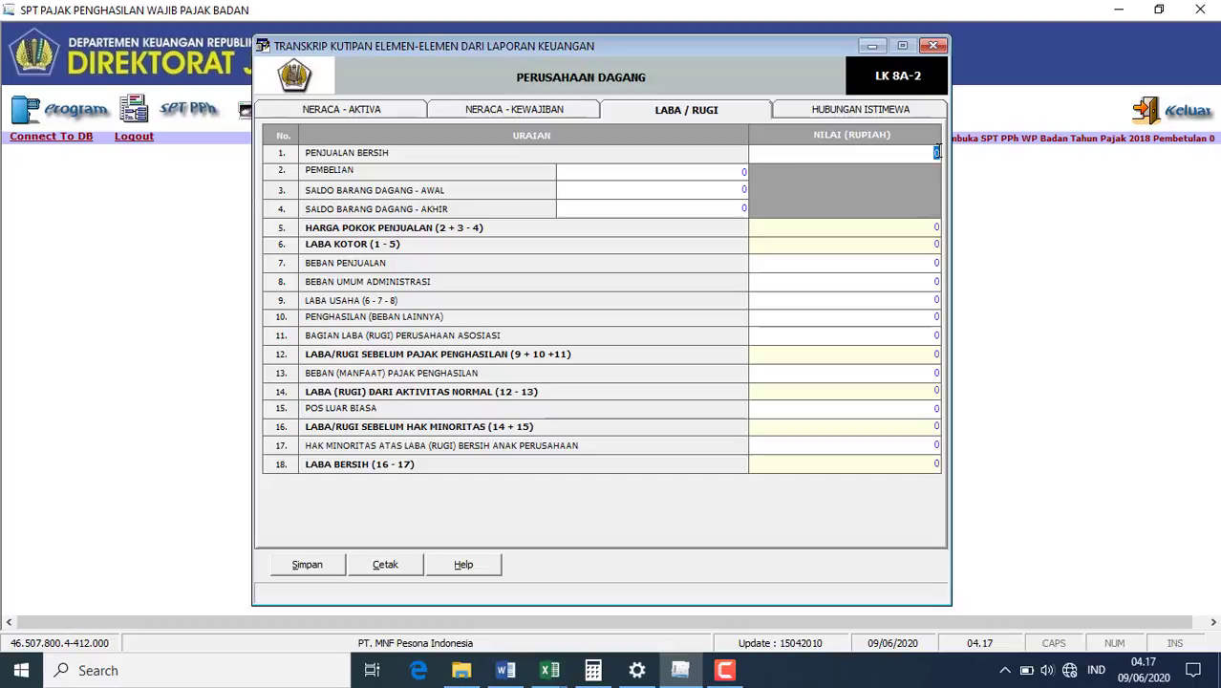
type("17989000")
left_click(743, 171)
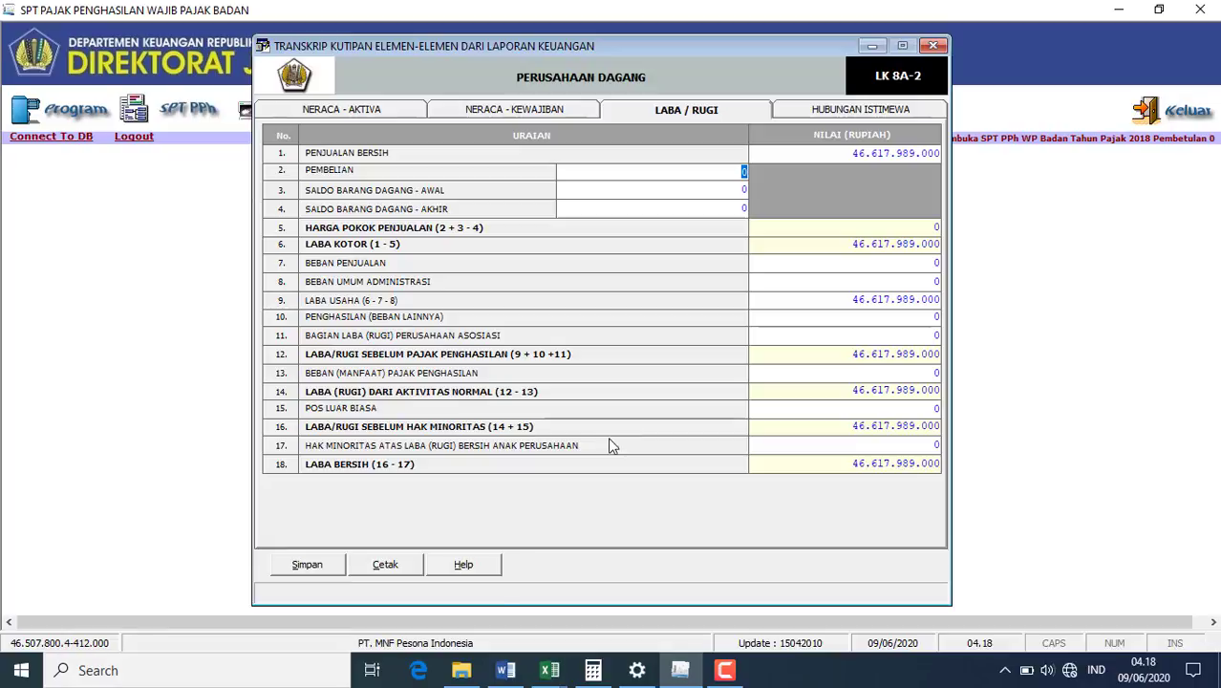
left_click(505, 670)
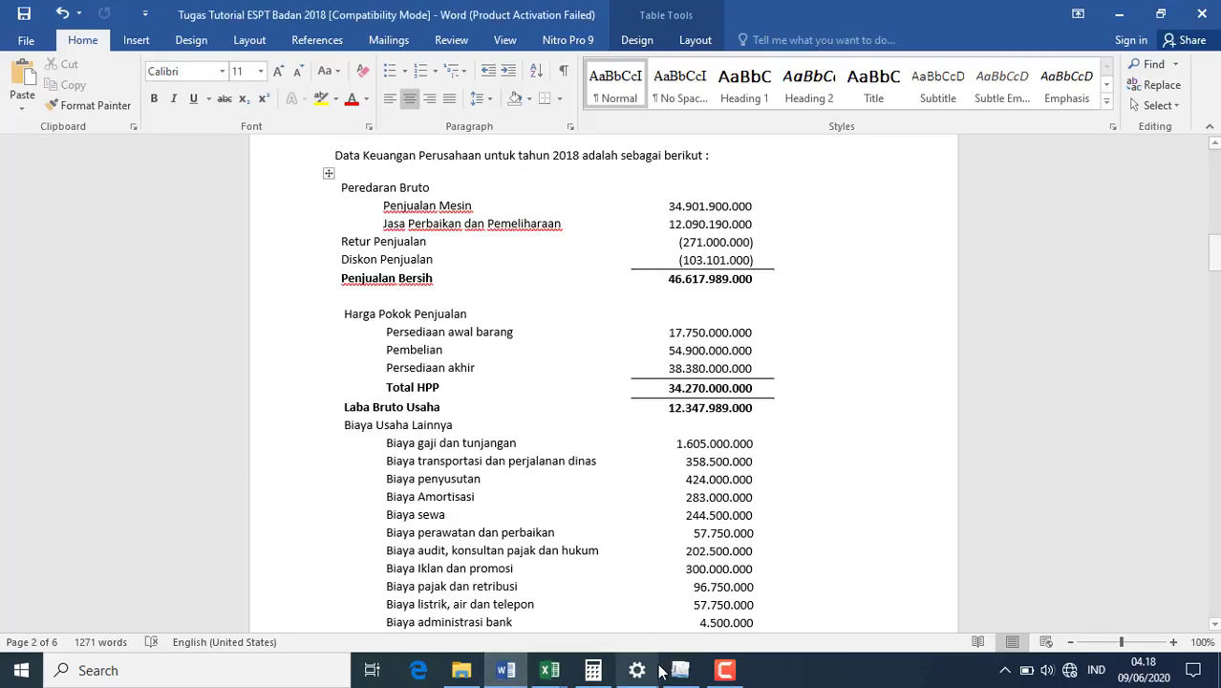
mouse_move(682, 671)
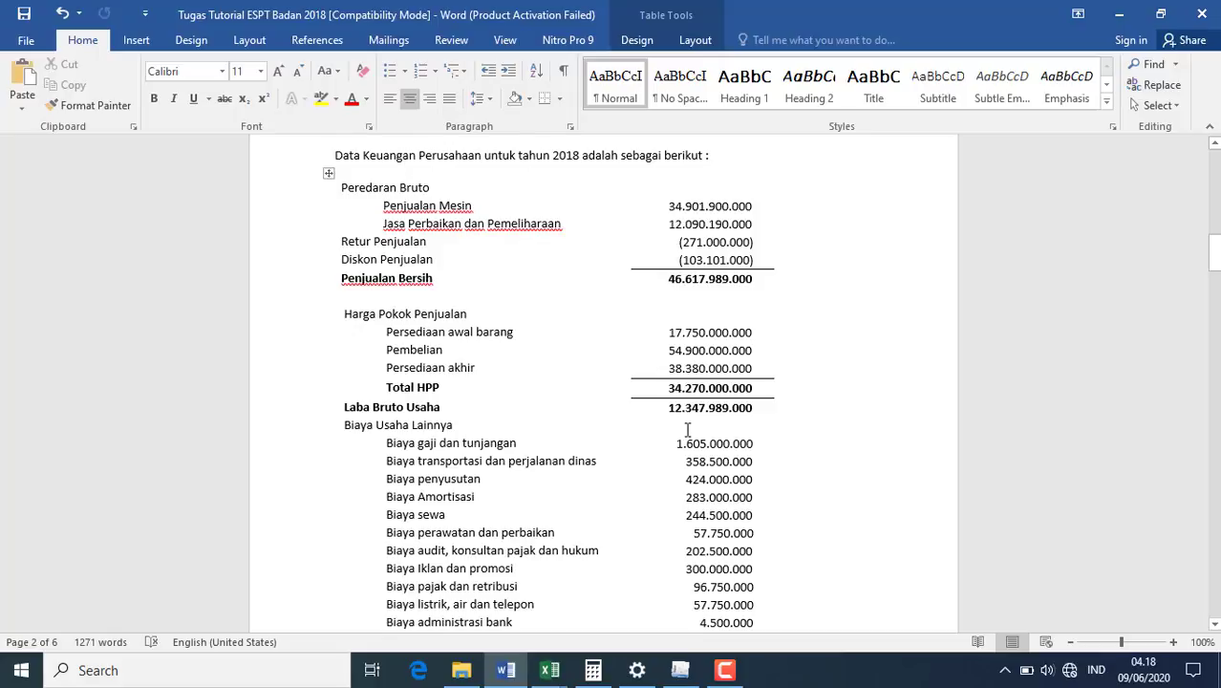
- Enter purchases 54.900.000.000, opening stock 17.750.000.000 and closing stock 38.380.000.000
left_click(712, 546)
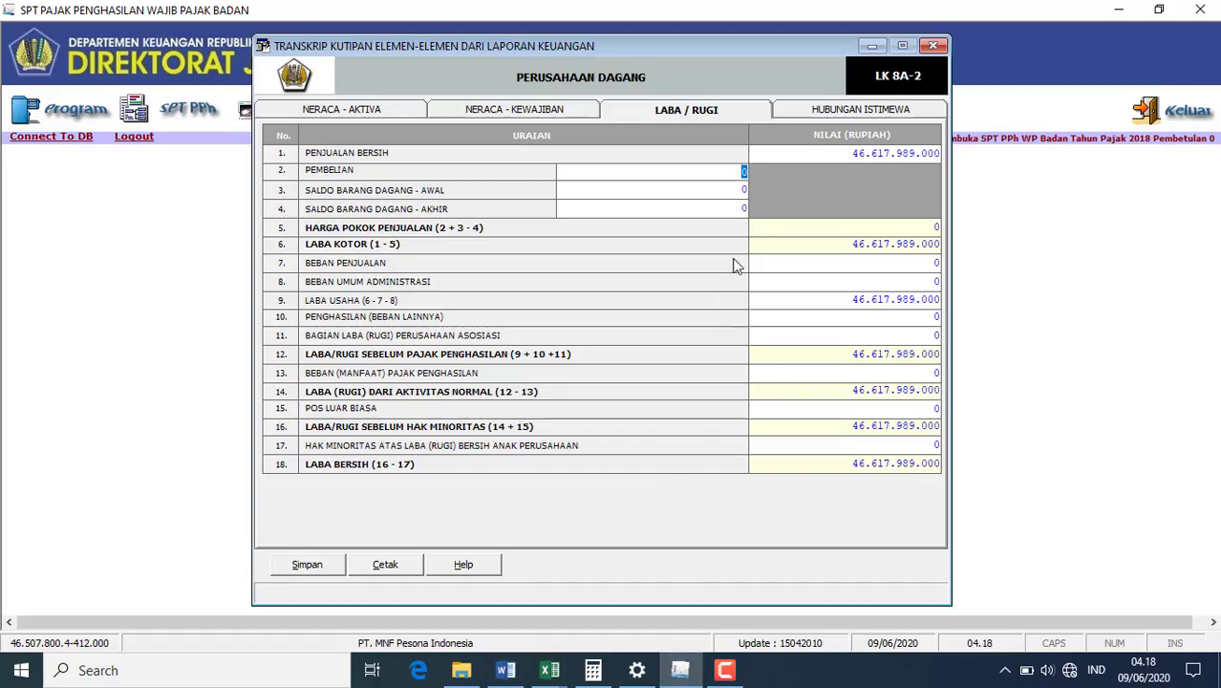
type("54900000000")
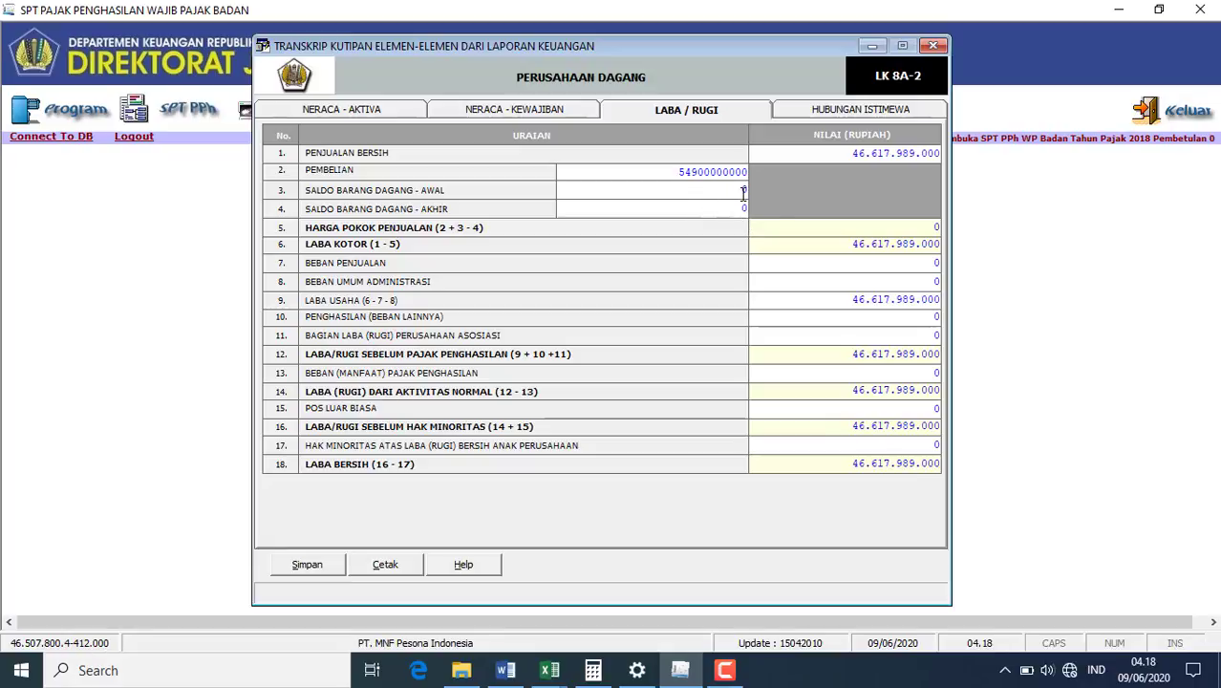
left_click(743, 191)
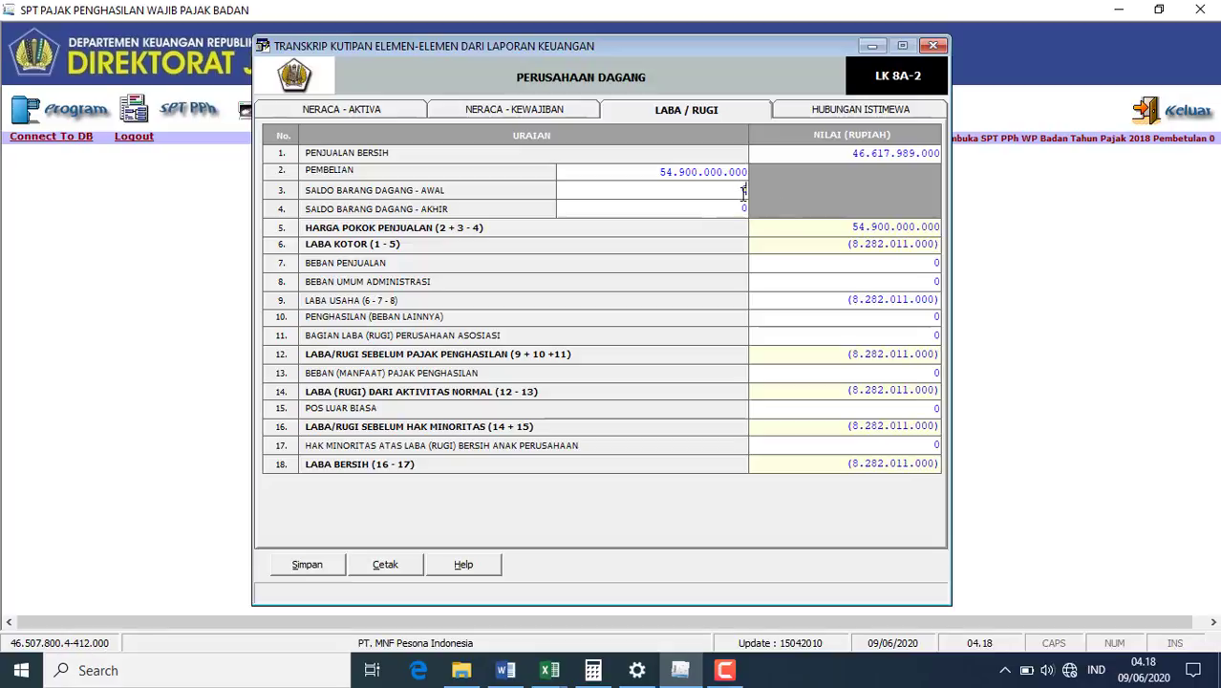
type("17750000000")
left_click(745, 207)
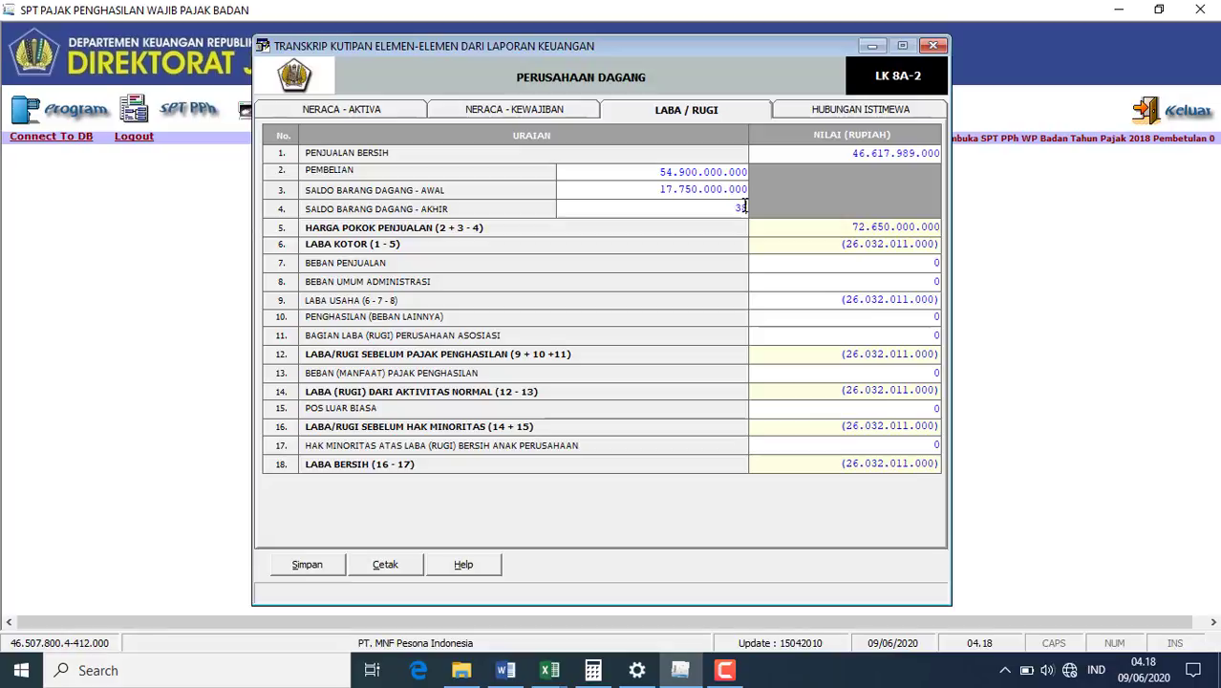
type("38380000000")
left_click(782, 262)
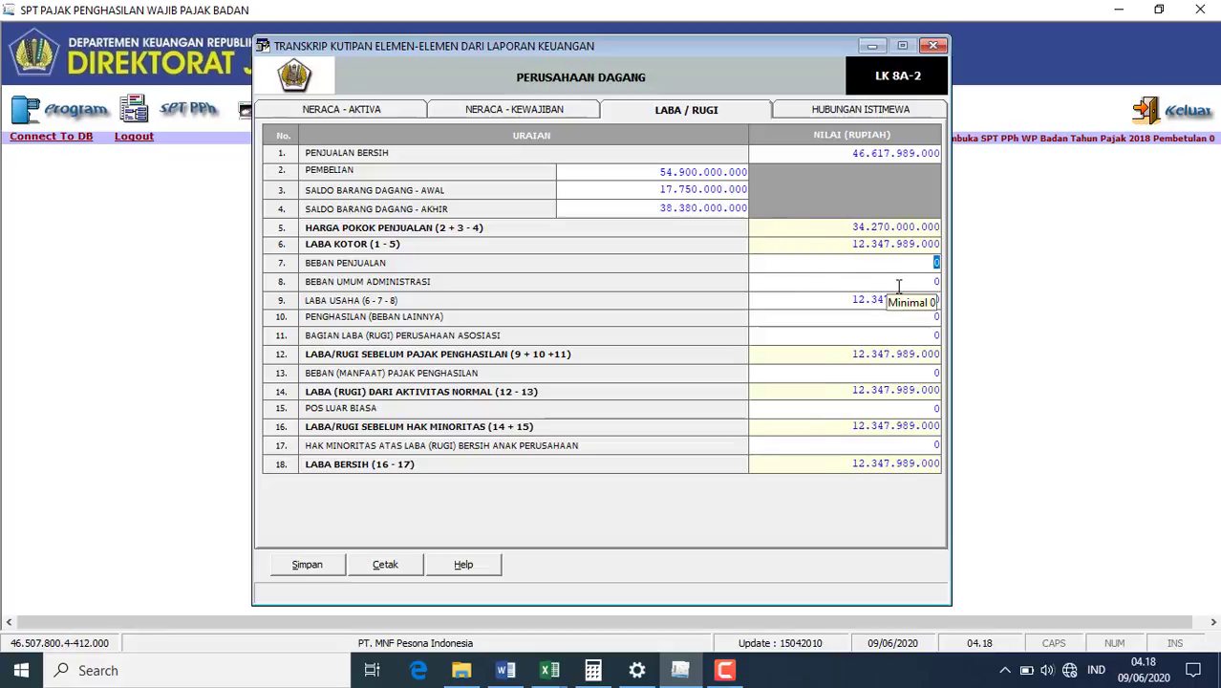
- Select the Beban Umum Administrasi field and look up the operating expense total in Word
left_click(936, 281)
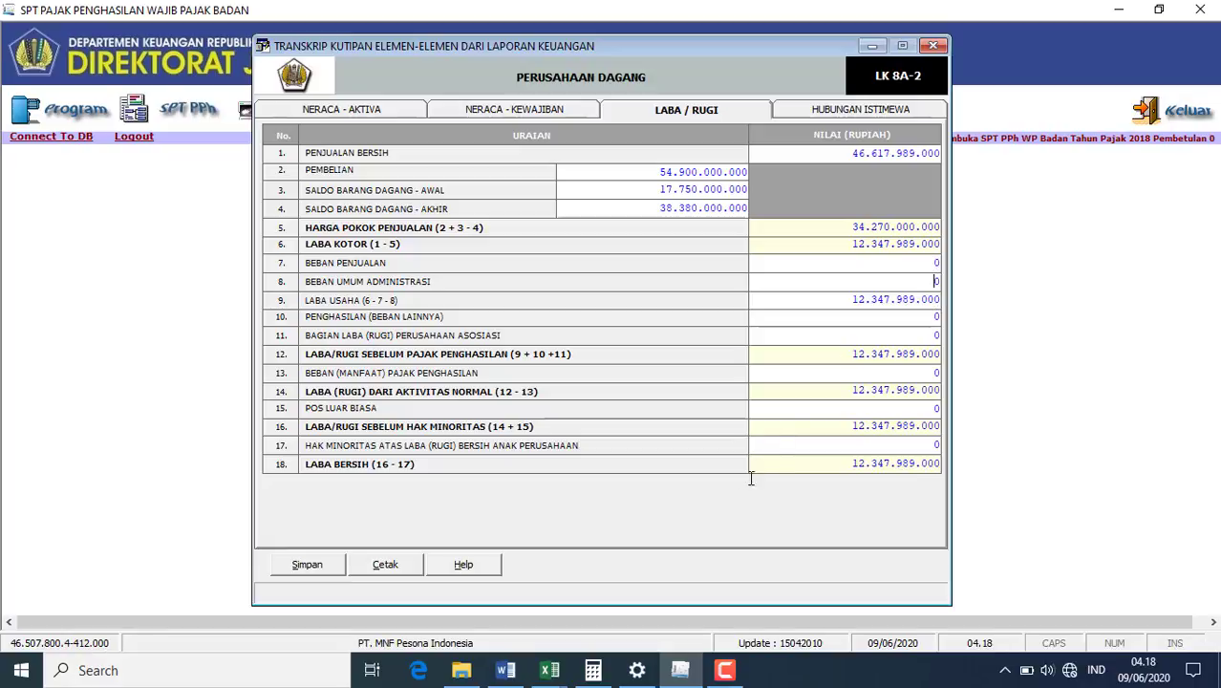
left_click(506, 671)
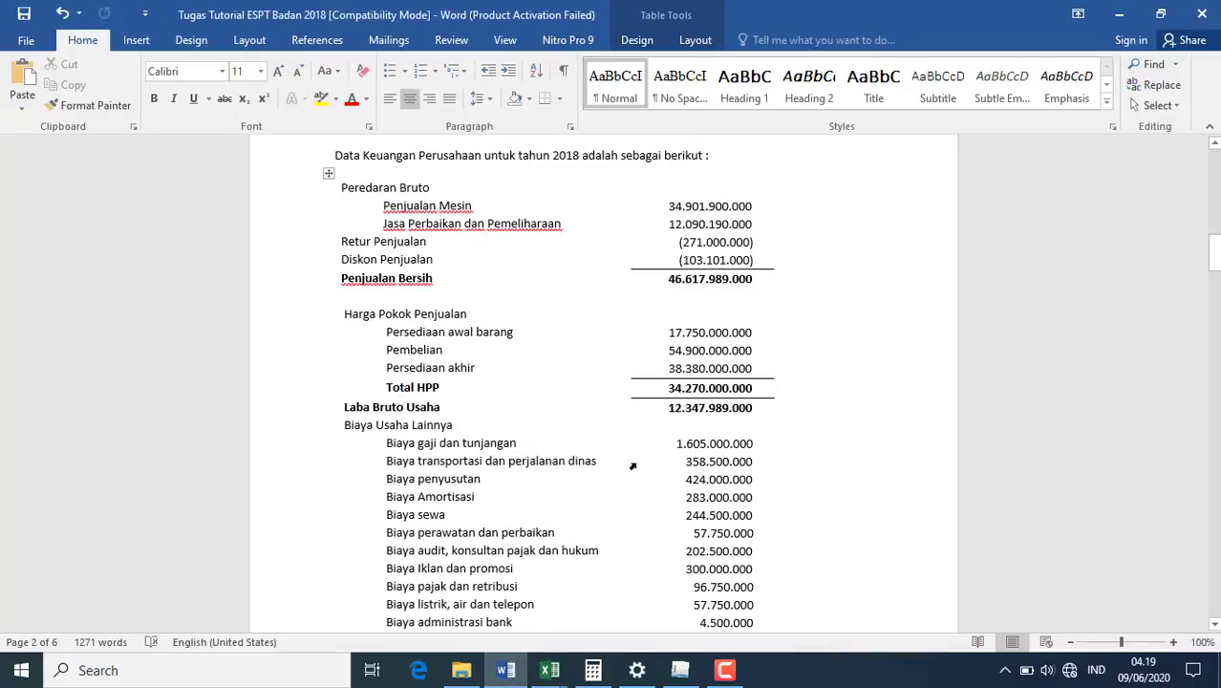
key("Down")
key("Down")
key("Down")
key("Down")
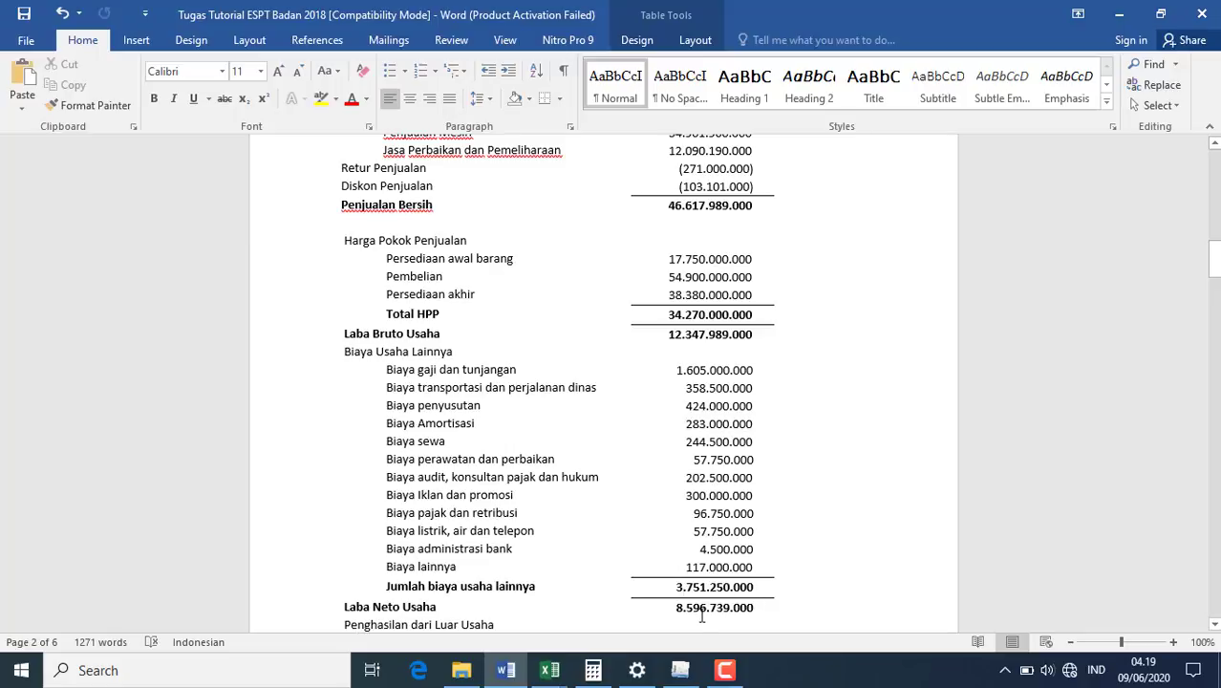
left_click(681, 671)
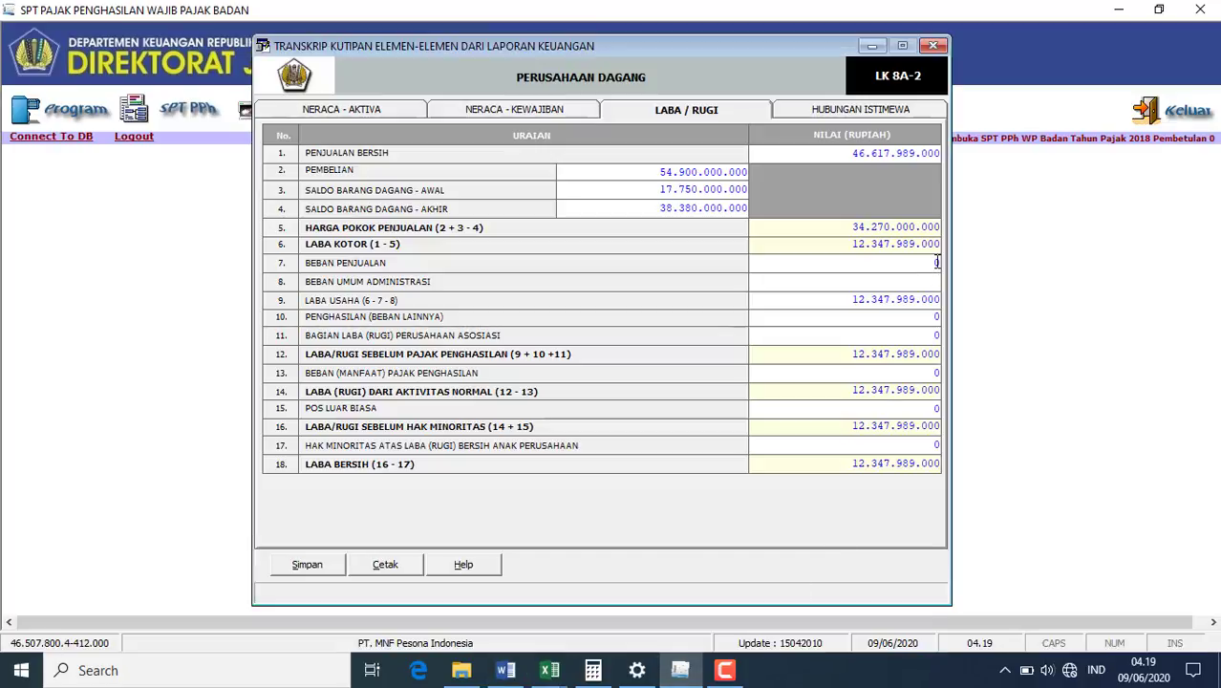
- Enter admin expenses 3.751.250.000 and other expenses -530.000.000, then go to HUBUNGAN ISTIMEWA
type("7512")
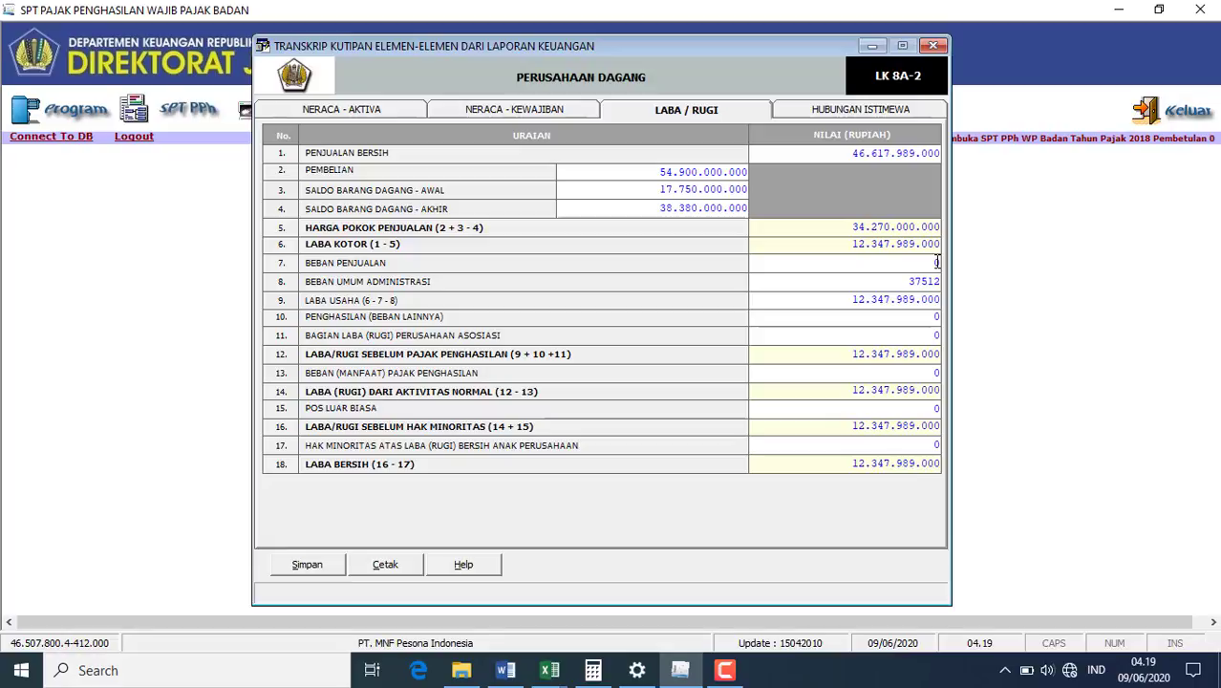
type("50000")
left_click(914, 342)
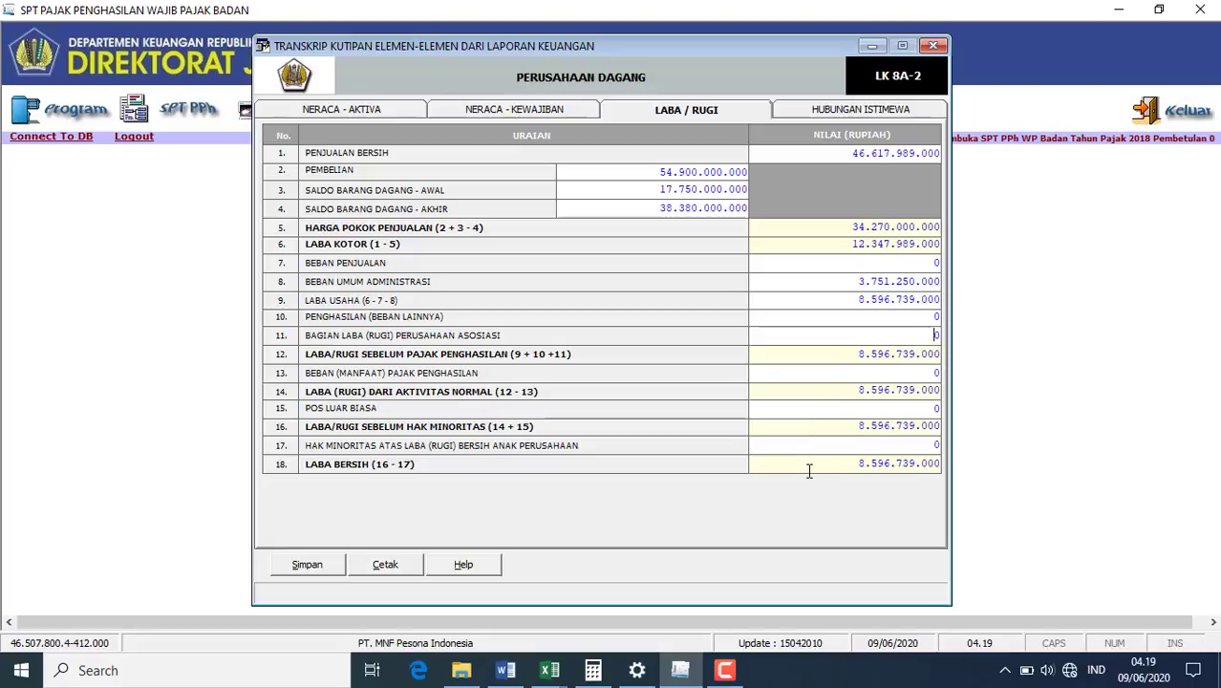
left_click(936, 318)
left_click(503, 680)
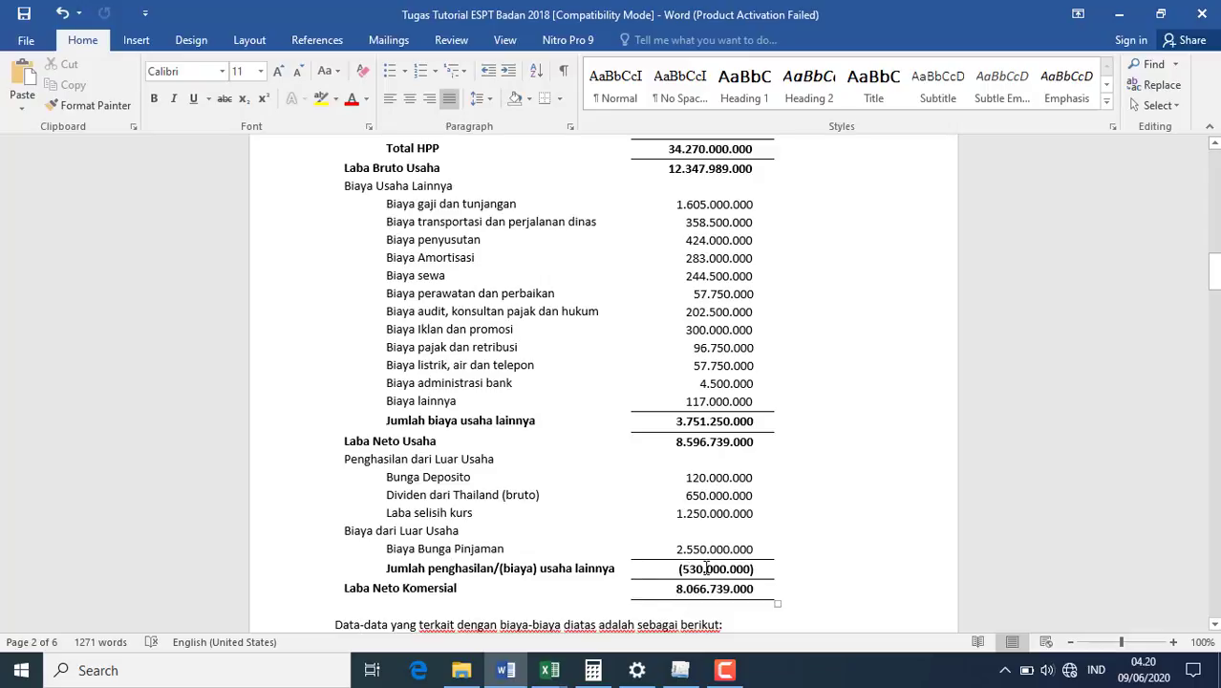
left_click(679, 670)
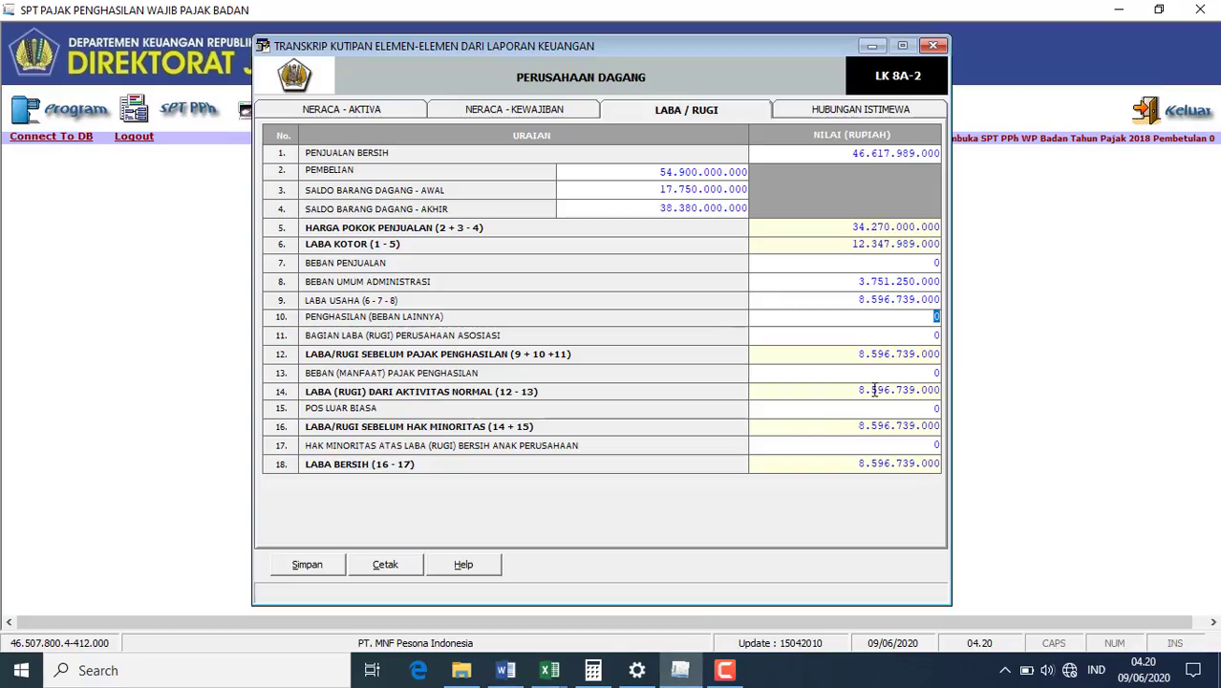
type("-530000000")
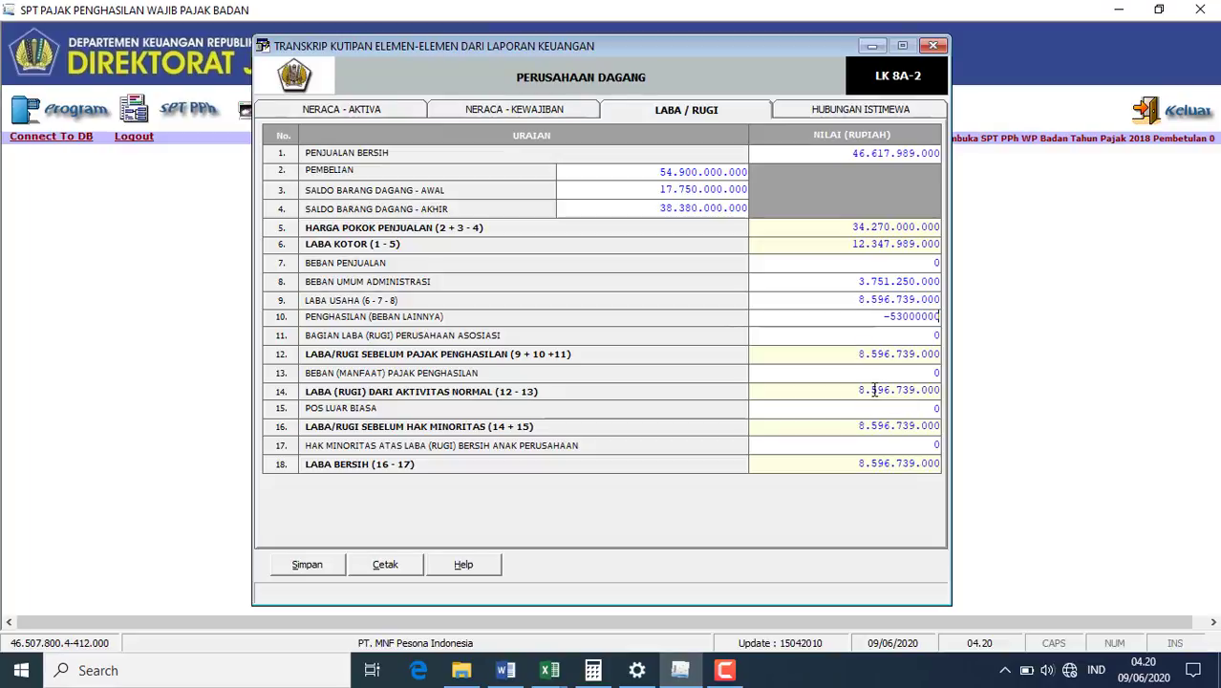
left_click(779, 443)
left_click(814, 113)
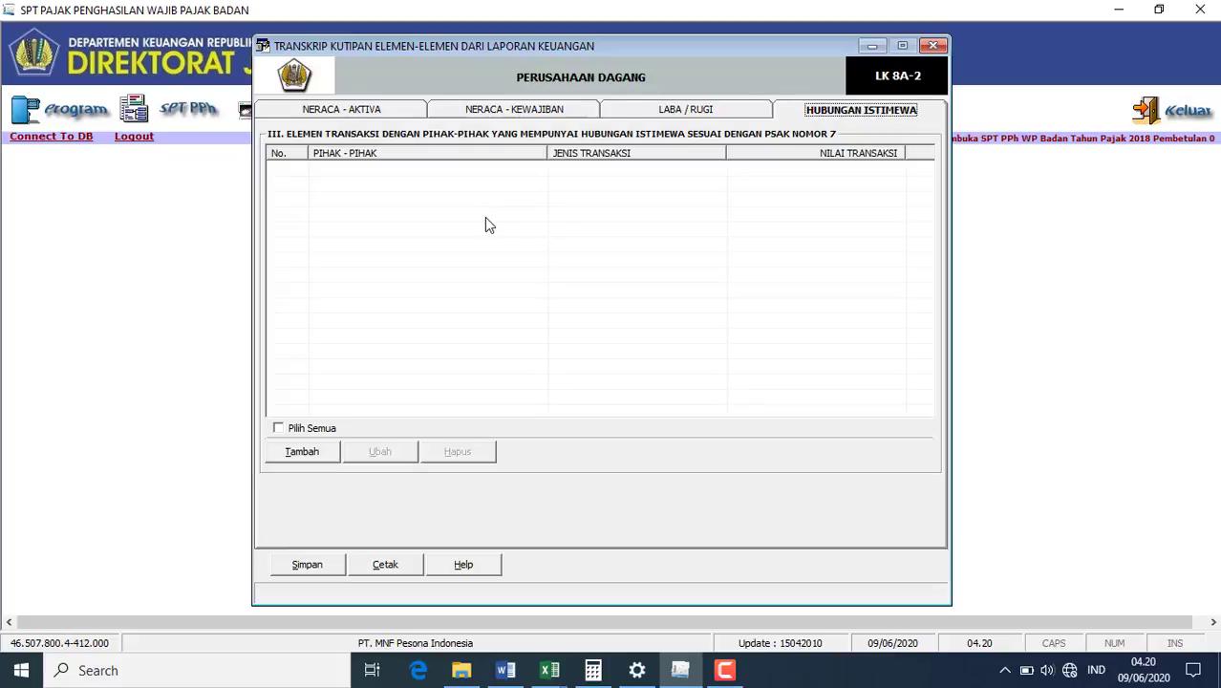
left_click(506, 670)
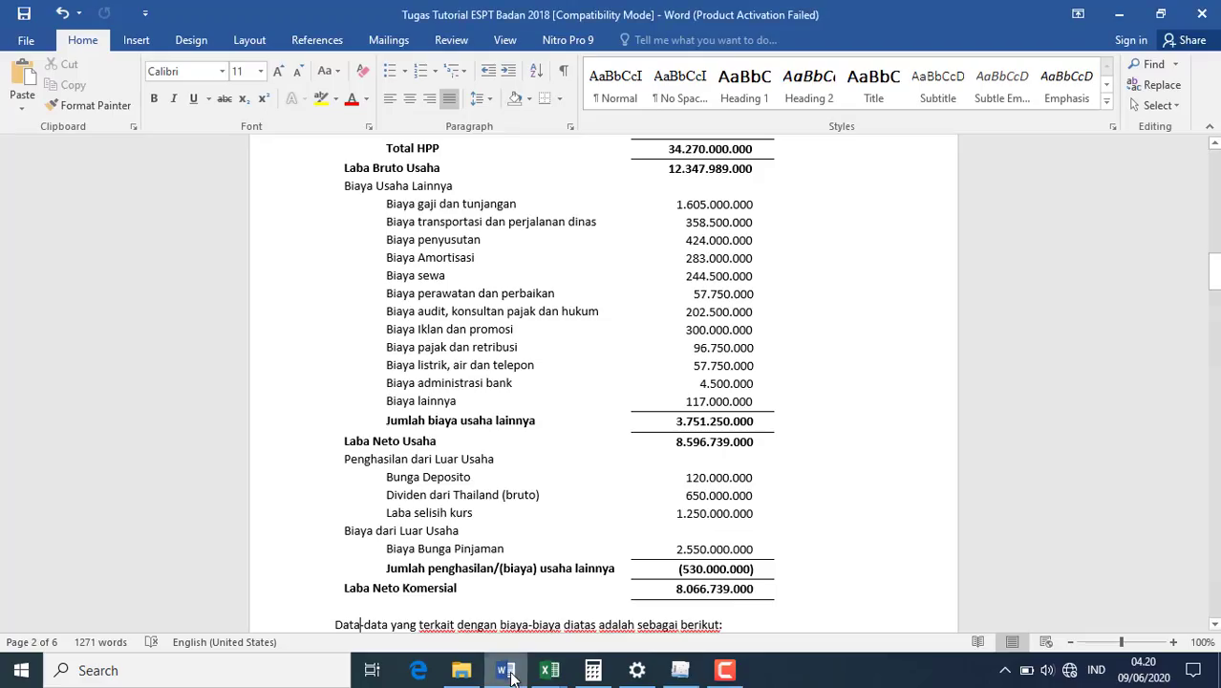
scroll(505, 570, "down", 15)
scroll(506, 570, "down", 10)
left_click(506, 570)
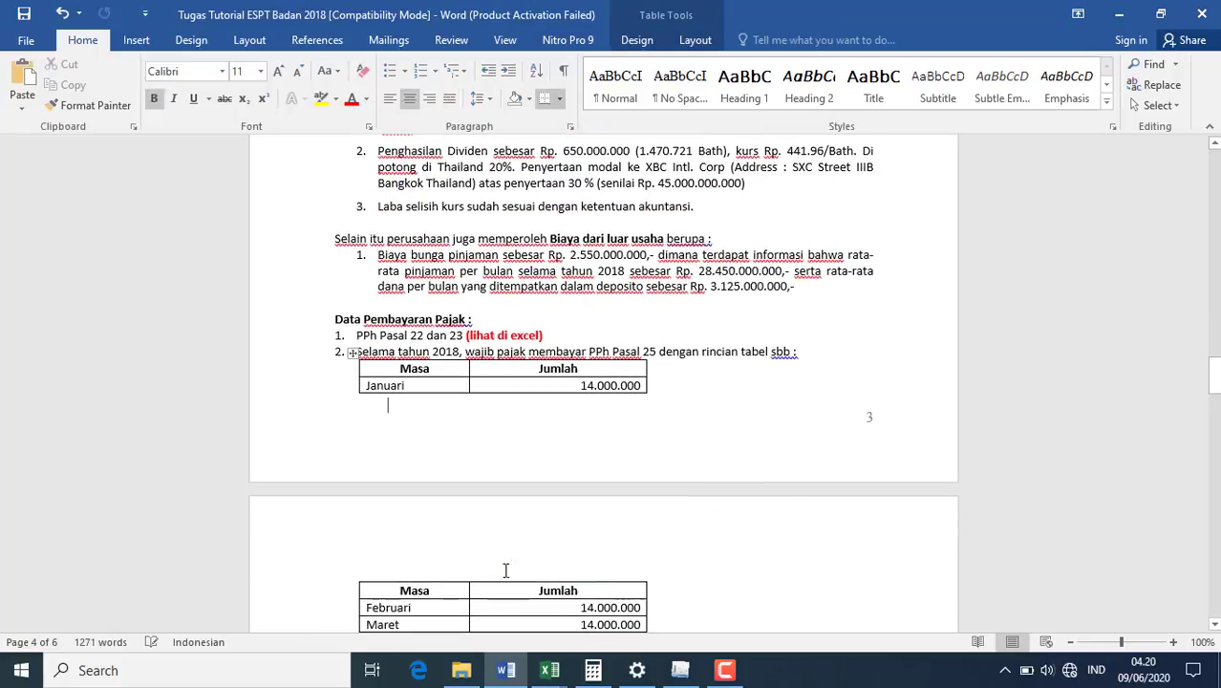
key("Up")
key("Up")
key("Up")
key("Up")
key("Up")
key("Up")
key("Up")
key("Up")
key("Up")
key("Up")
key("Up")
key("Up")
key("Up")
key("Up")
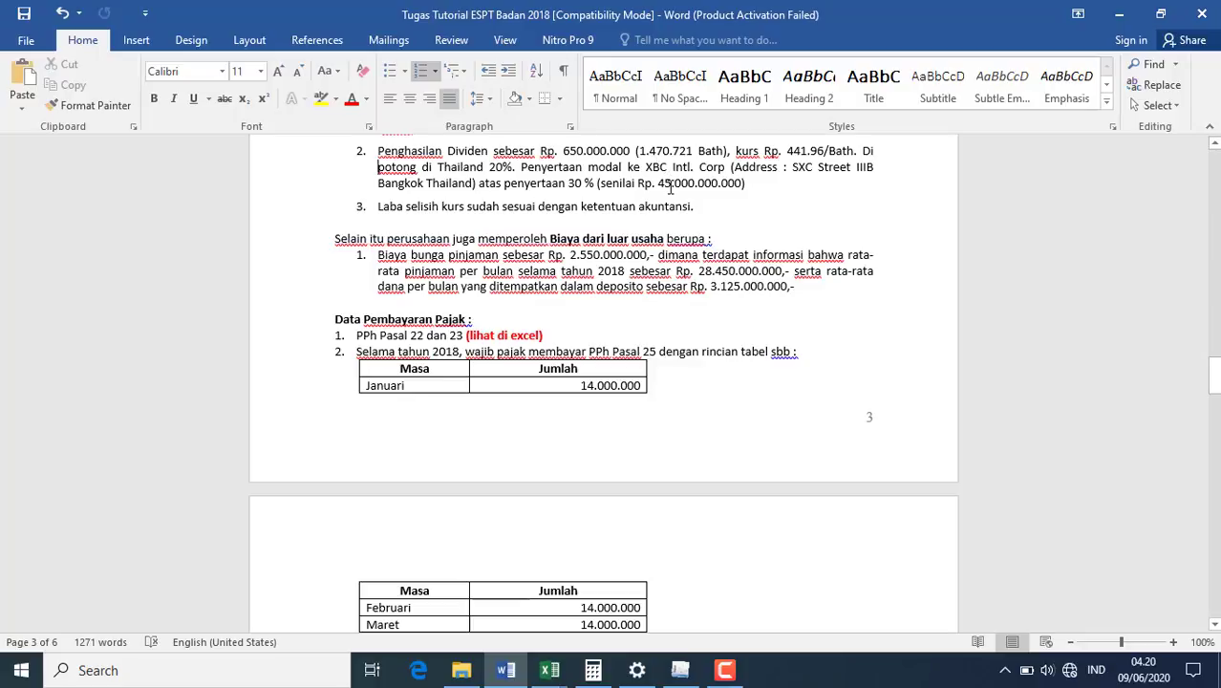
key("Down")
key("Down")
key("Down")
key("Down")
key("Down")
key("Down")
key("Down")
key("Down")
key("Down")
key("Down")
key("Down")
key("Down")
key("Down")
key("Down")
key("Down")
key("Down")
key("Down")
key("Down")
key("Down")
key("Down")
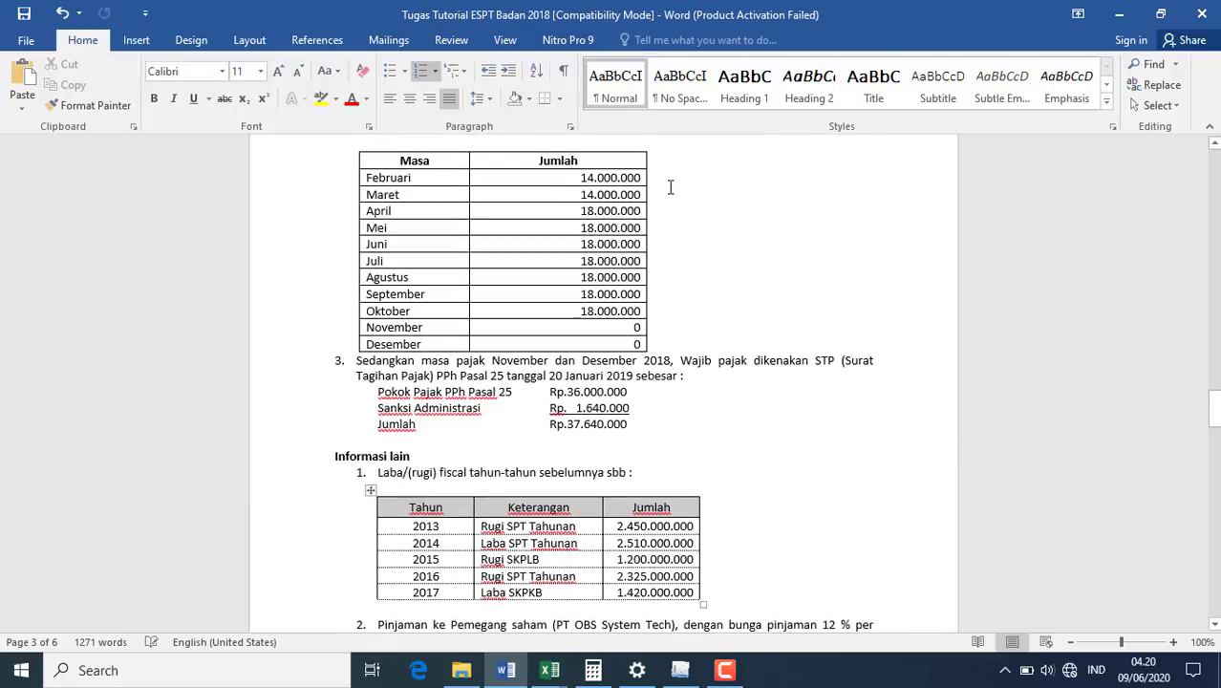
key("Down")
key("Down")
key("Down")
key("Down")
key("Down")
key("Down")
key("Down")
key("Down")
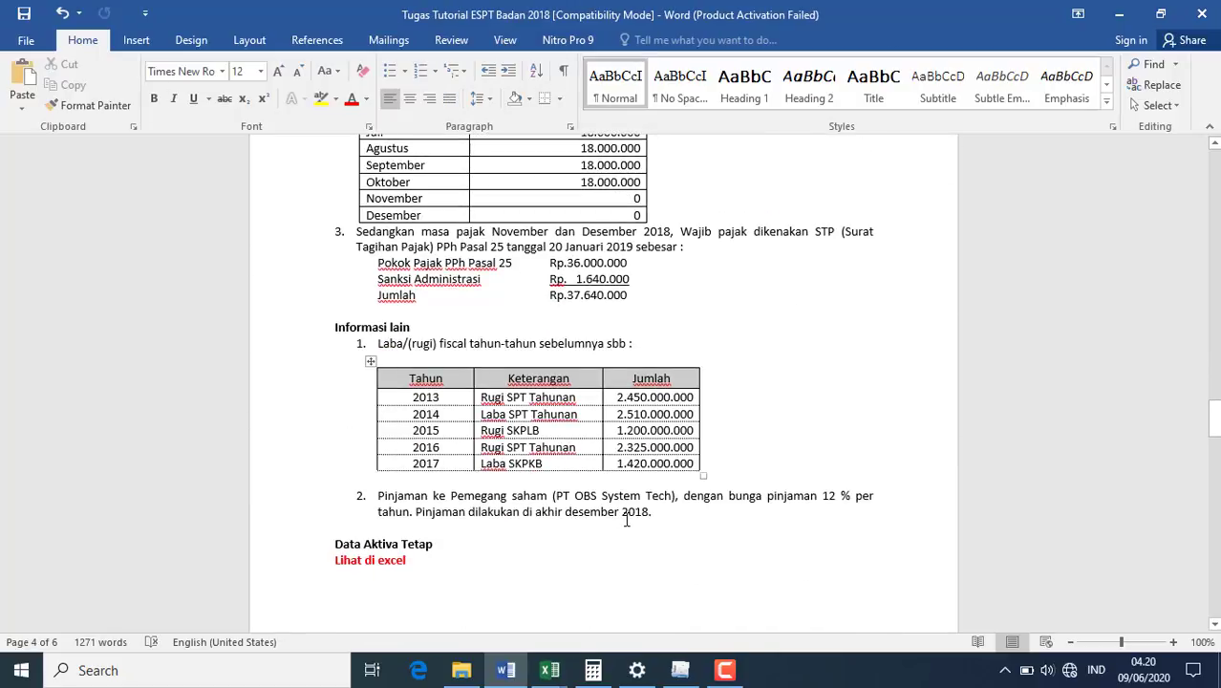
key("Up")
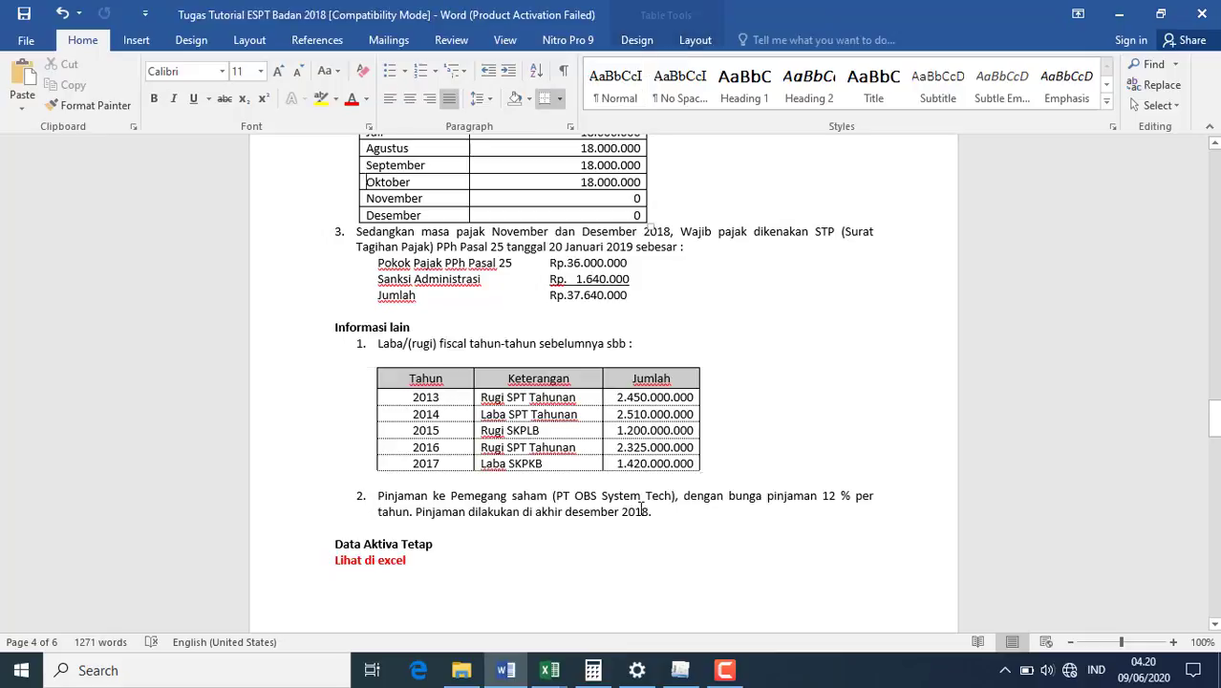
key("Up")
key("Up")
key("Up")
key("Up")
key("Up")
key("Up")
key("Up")
key("Up")
key("Up")
key("Up")
key("Up")
key("Up")
key("Up")
key("Up")
key("Up")
key("Up")
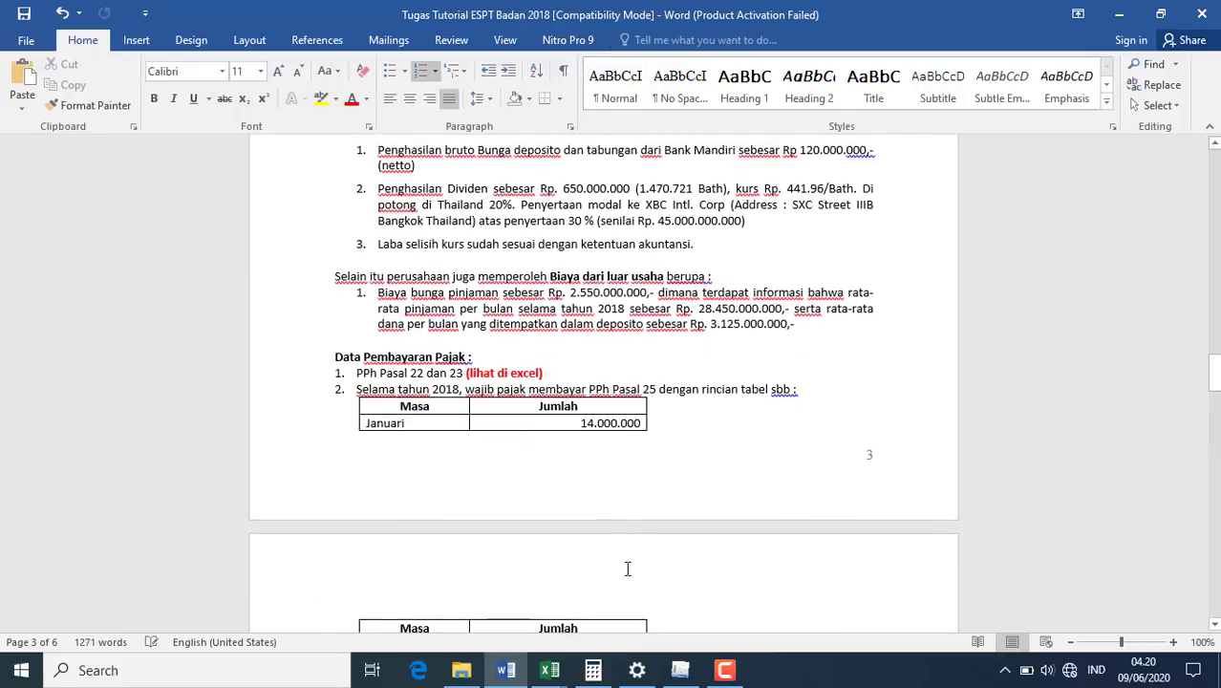
mouse_move(692, 672)
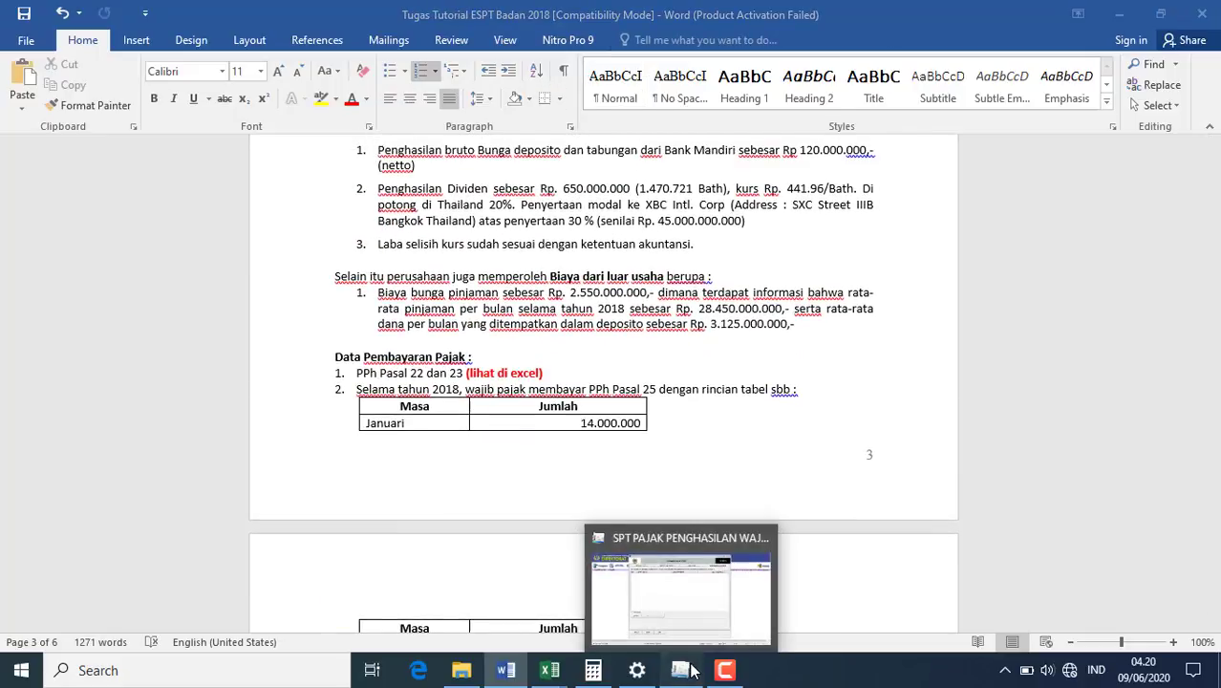
left_click(657, 602)
- Record XBC INTL CORP, Penyertaan Modal, 45.000.000.000 as a related-party transaction, then start another entry
left_click(303, 452)
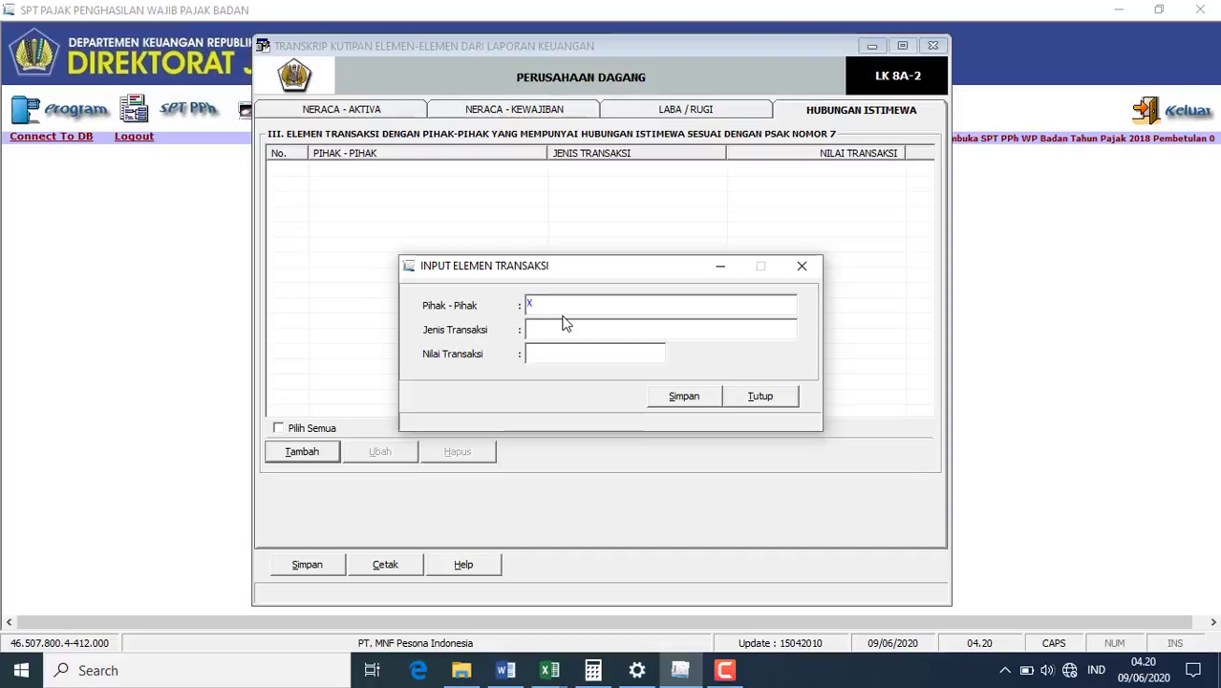
type("XBC")
type(" INT")
type("L CORP")
type("P")
type("enye")
type("rtaan M")
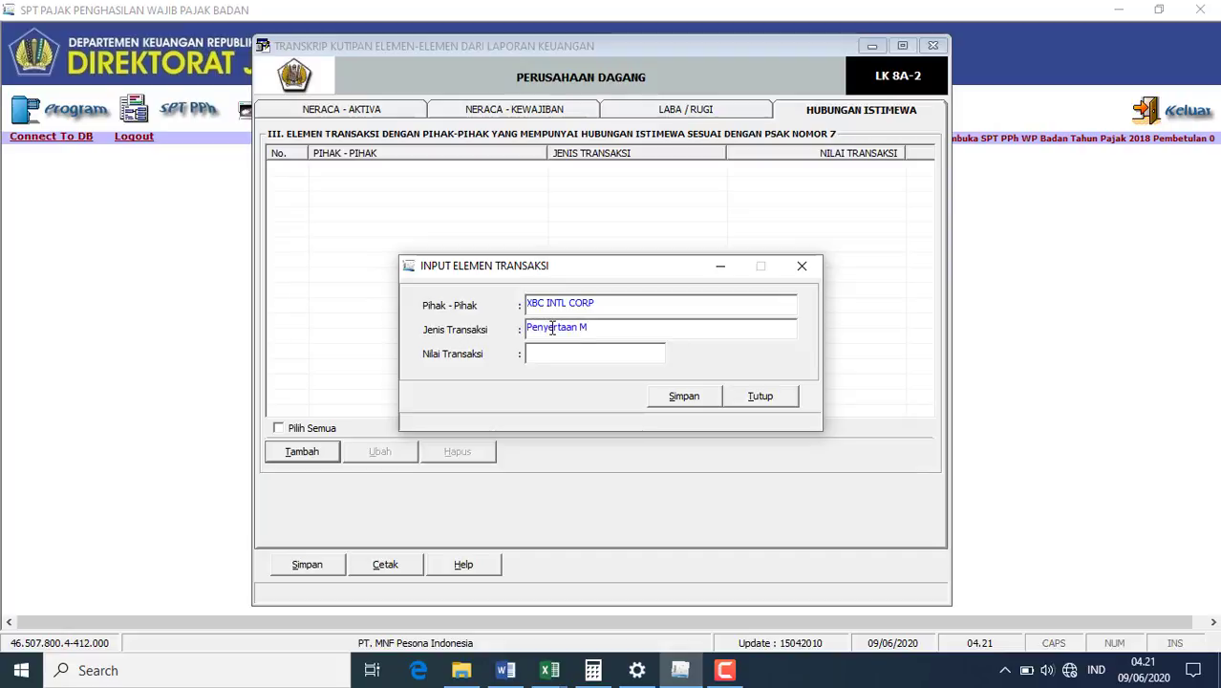
type("odal")
left_click(505, 672)
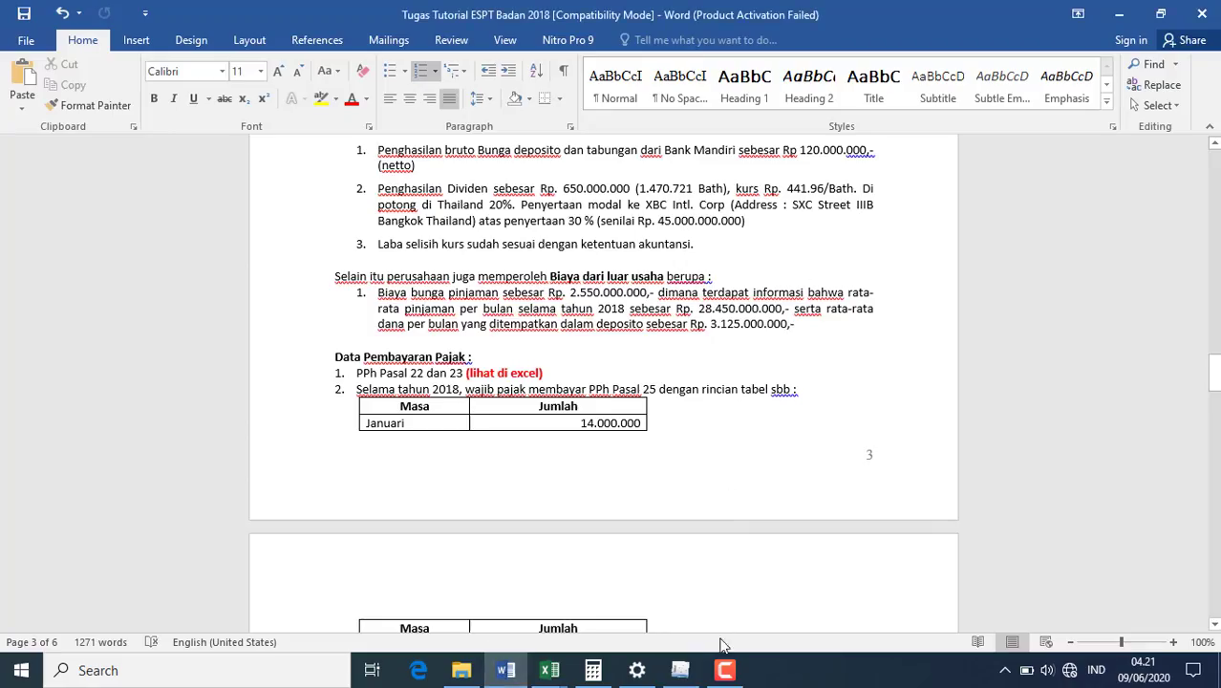
left_click(680, 670)
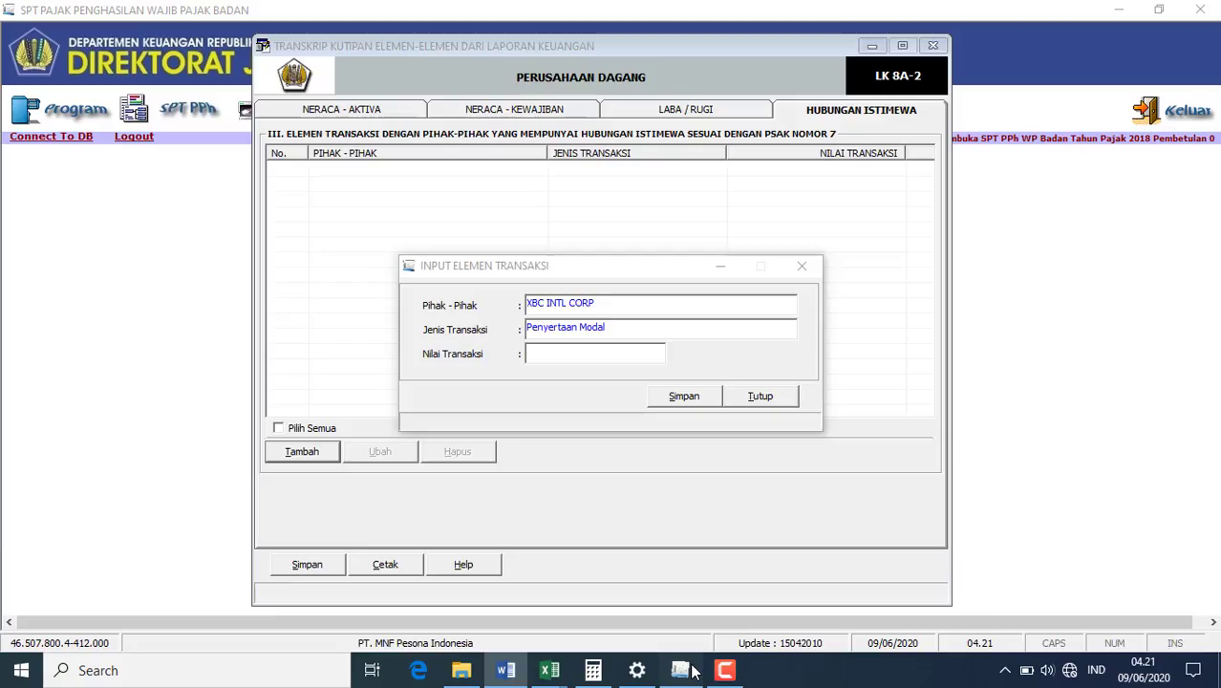
left_click(640, 360)
type("45000000")
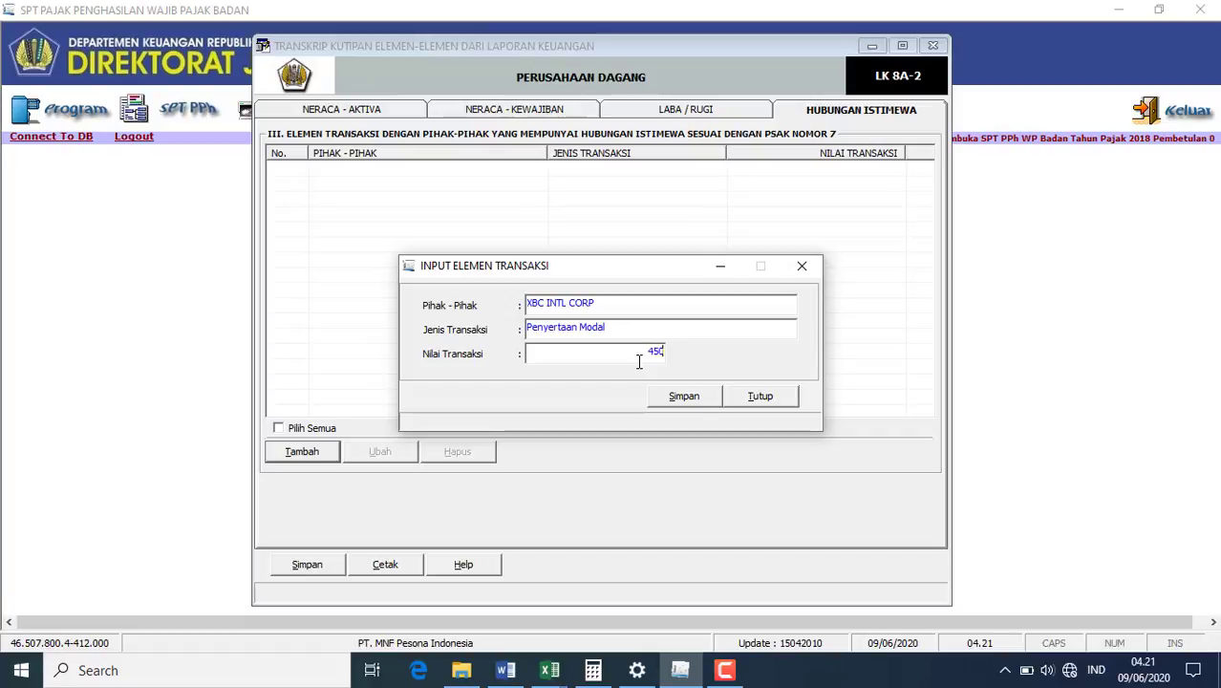
type("000")
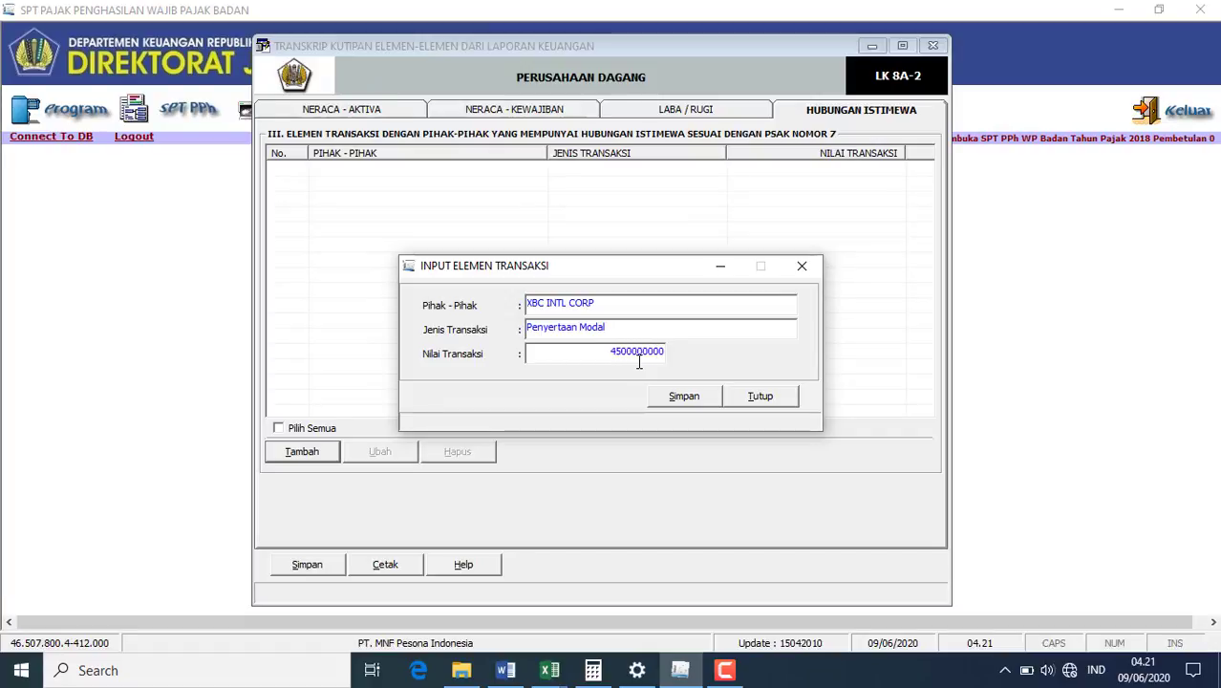
left_click(694, 323)
left_click(682, 396)
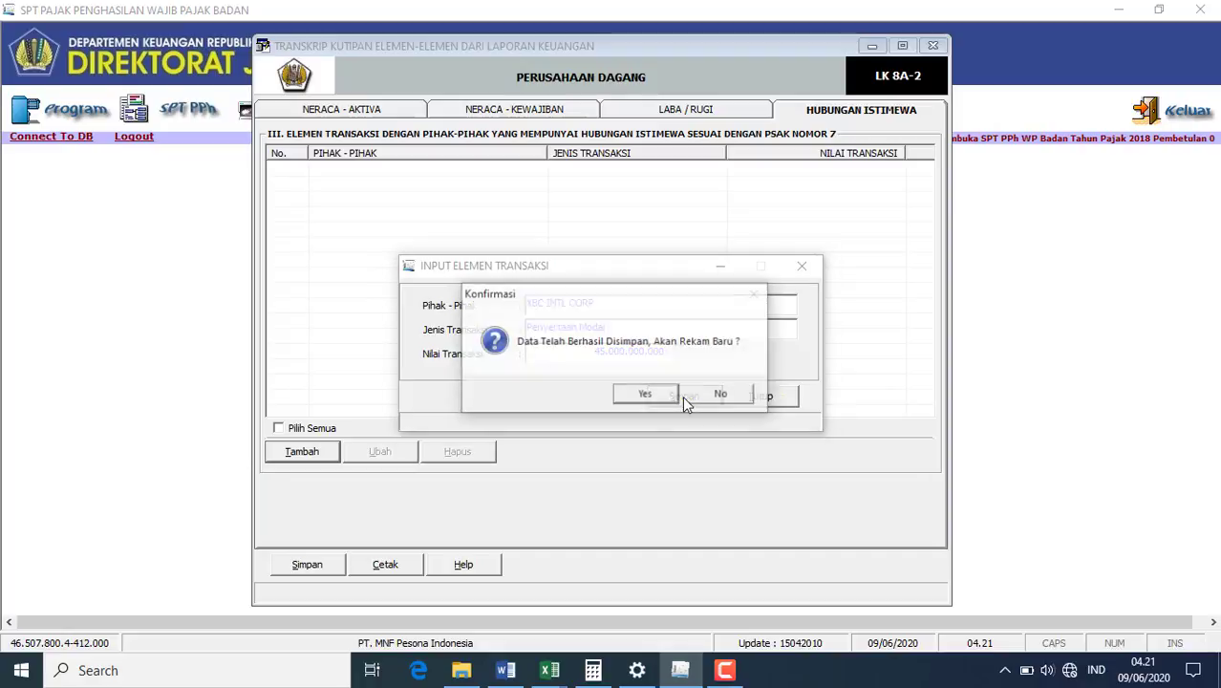
left_click(632, 396)
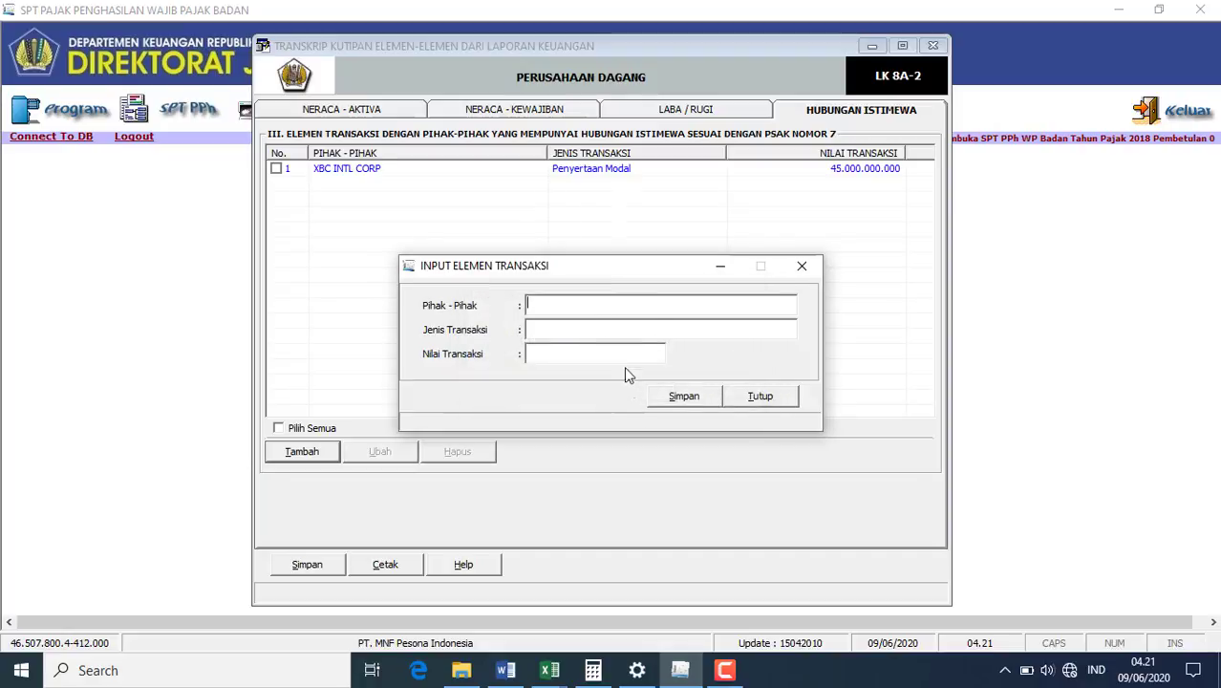
- Save PT OBS SYSTEM TECH, pinjaman ke pemegang saham, 1.800.000.000 and close the entry form
type("PT O")
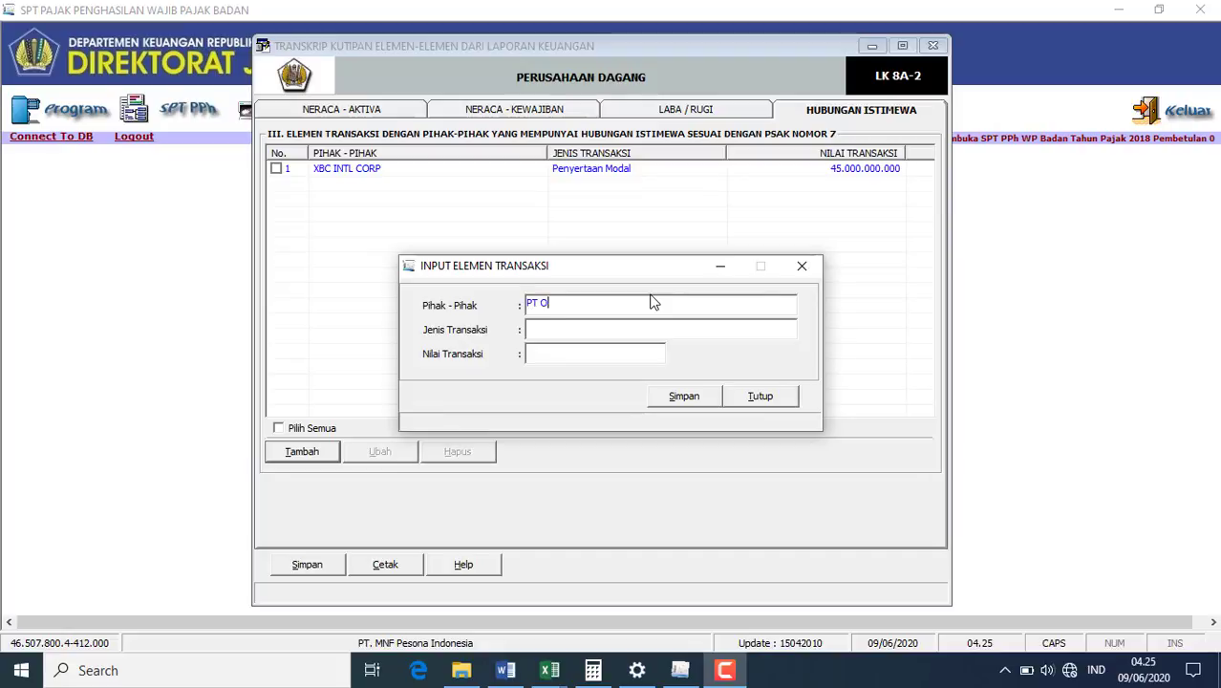
type("BS SYSTEM")
type("TECH")
left_click(629, 328)
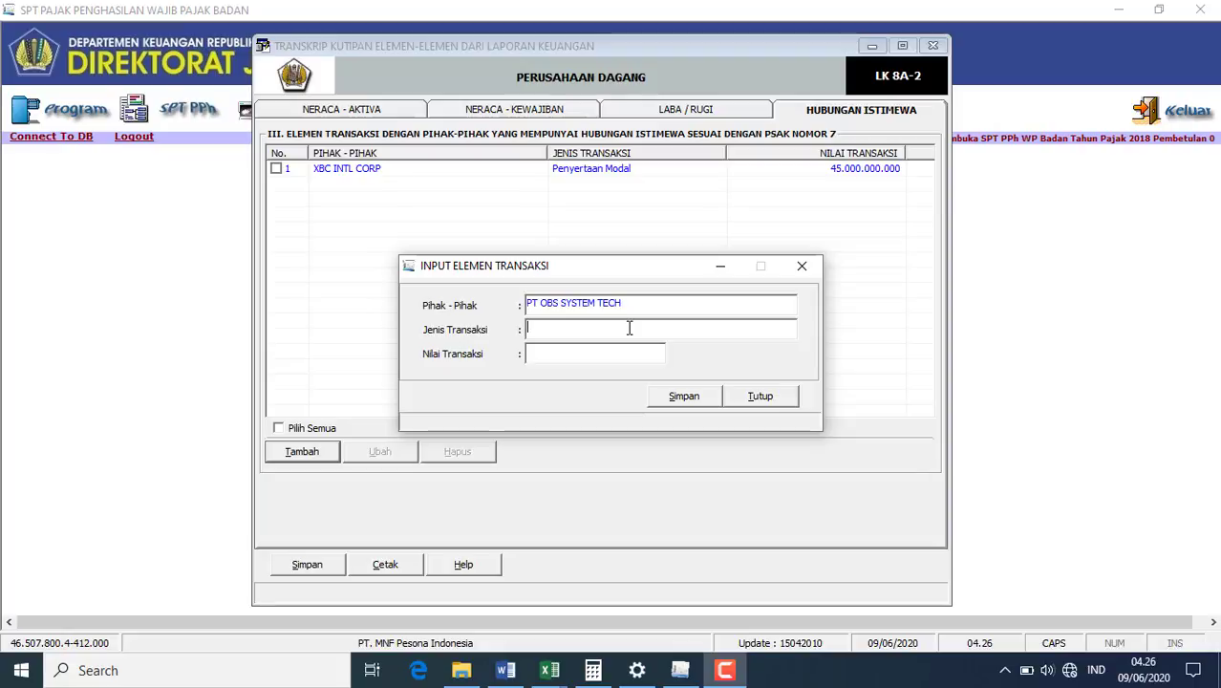
type("pinjaman ke")
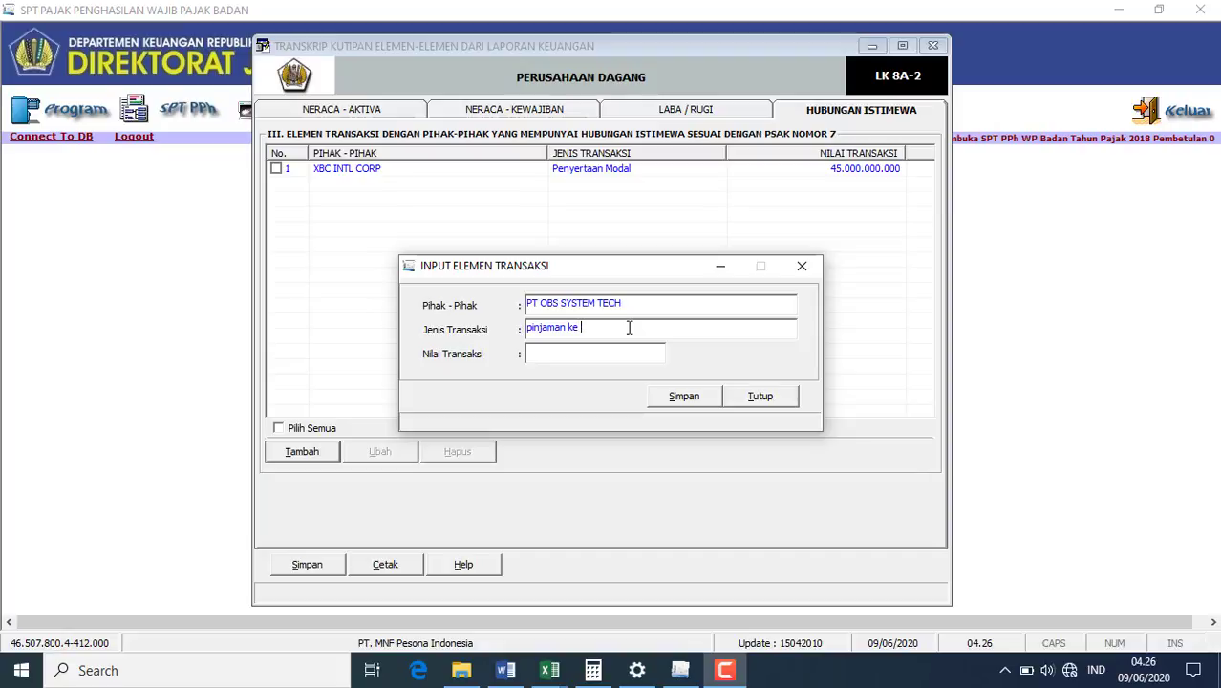
type(" pemegang saham")
left_click(506, 670)
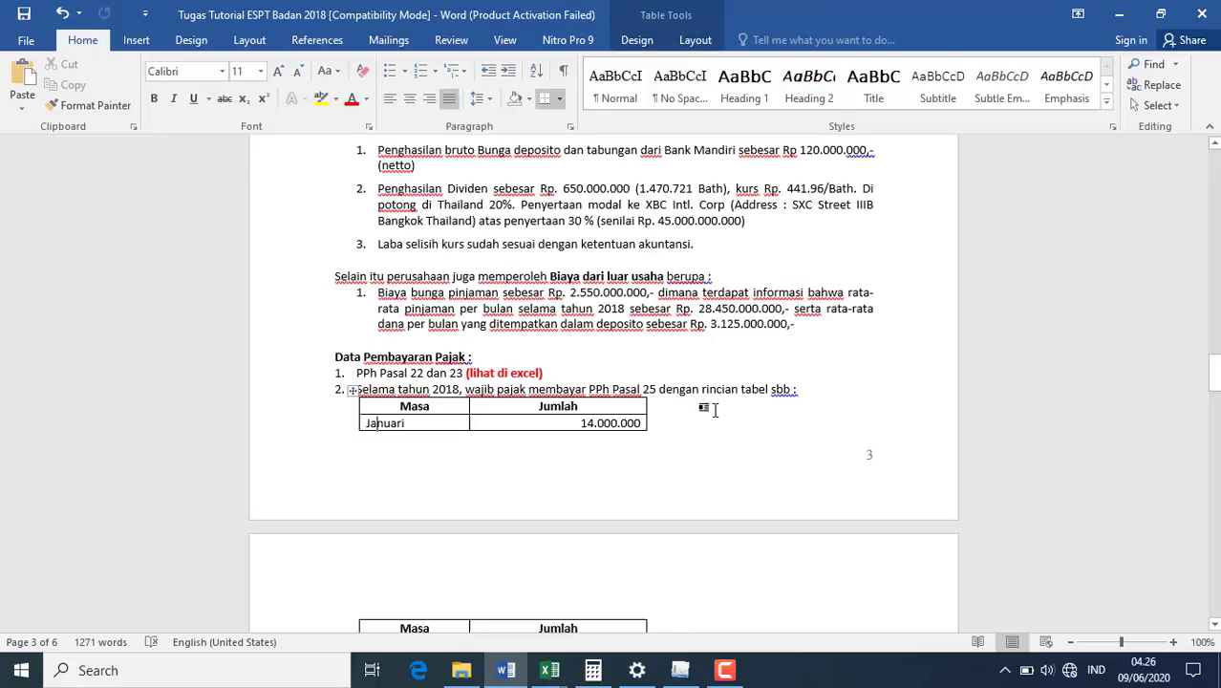
scroll(715, 409, "down", 5)
left_click(714, 409)
scroll(715, 409, "down", 6)
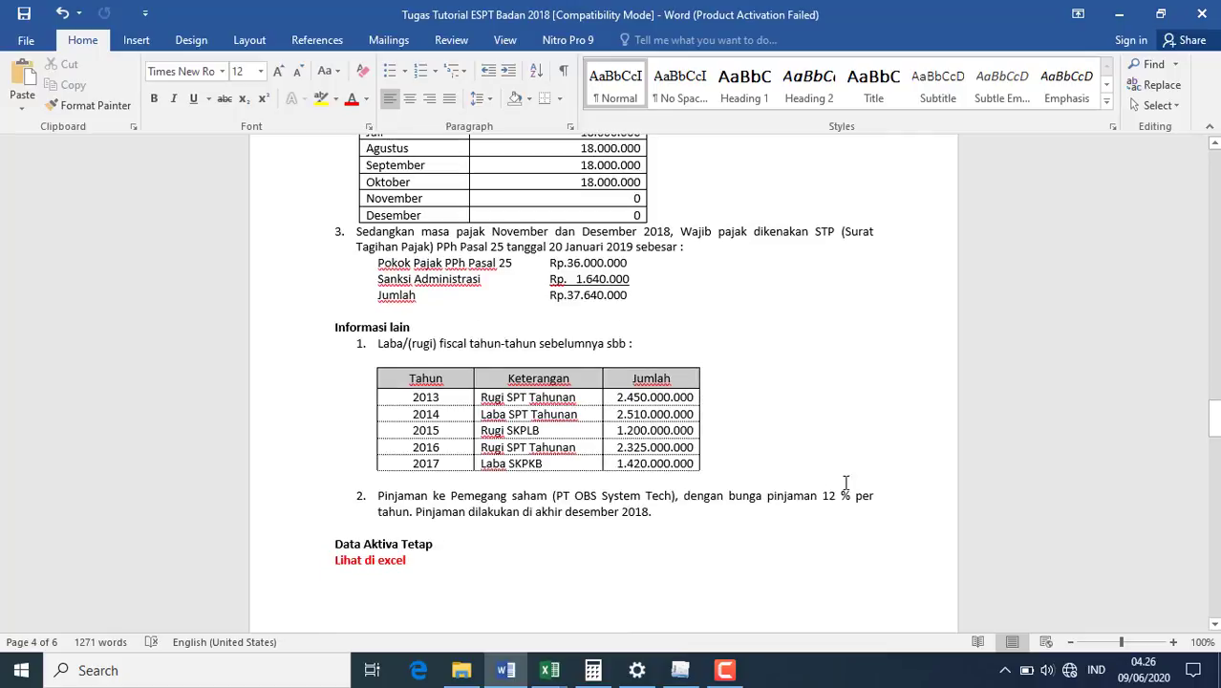
left_click(681, 670)
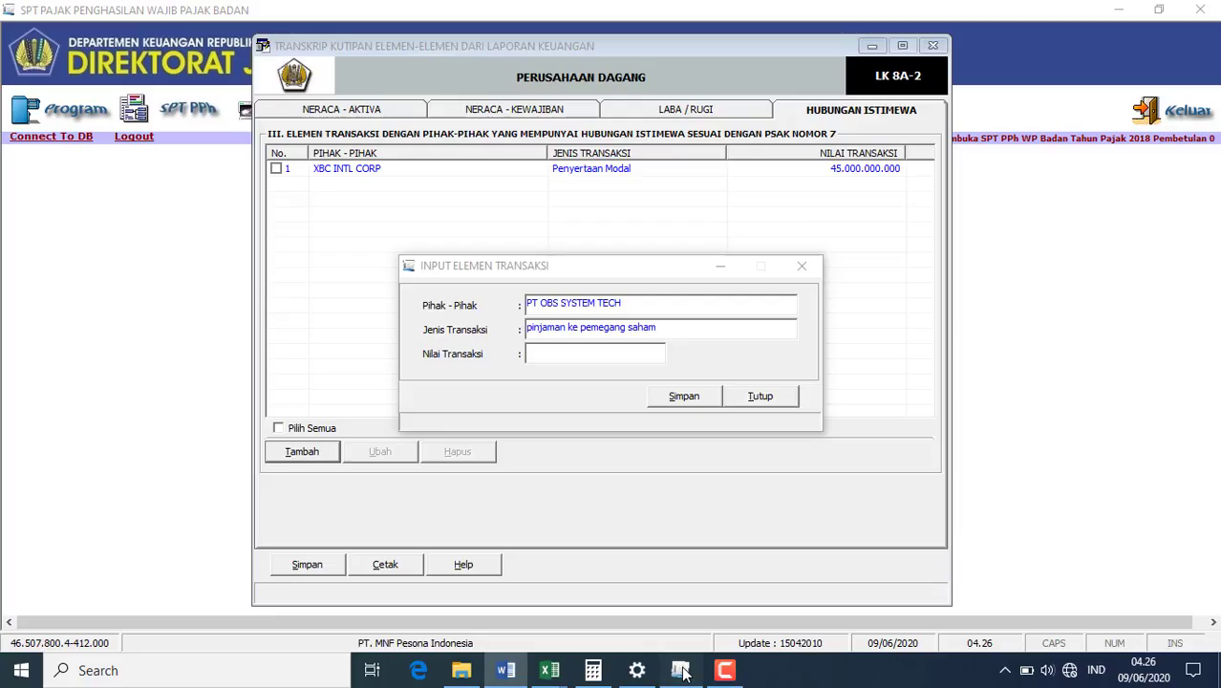
type("1800000000")
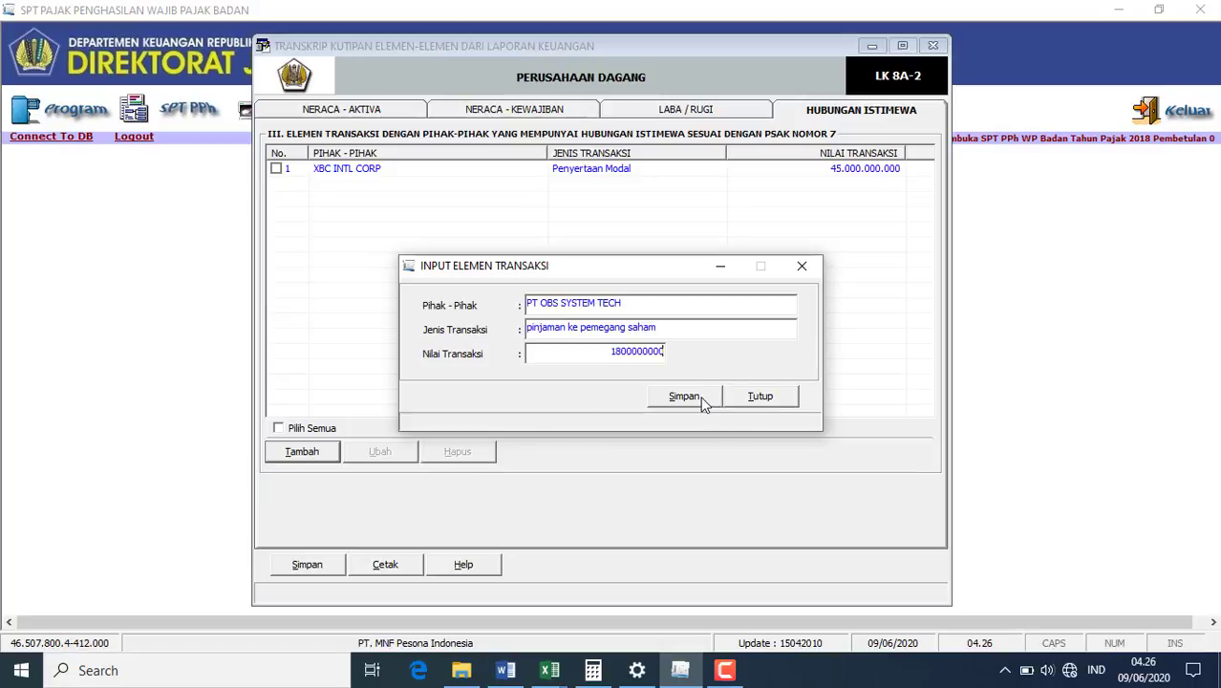
left_click(703, 402)
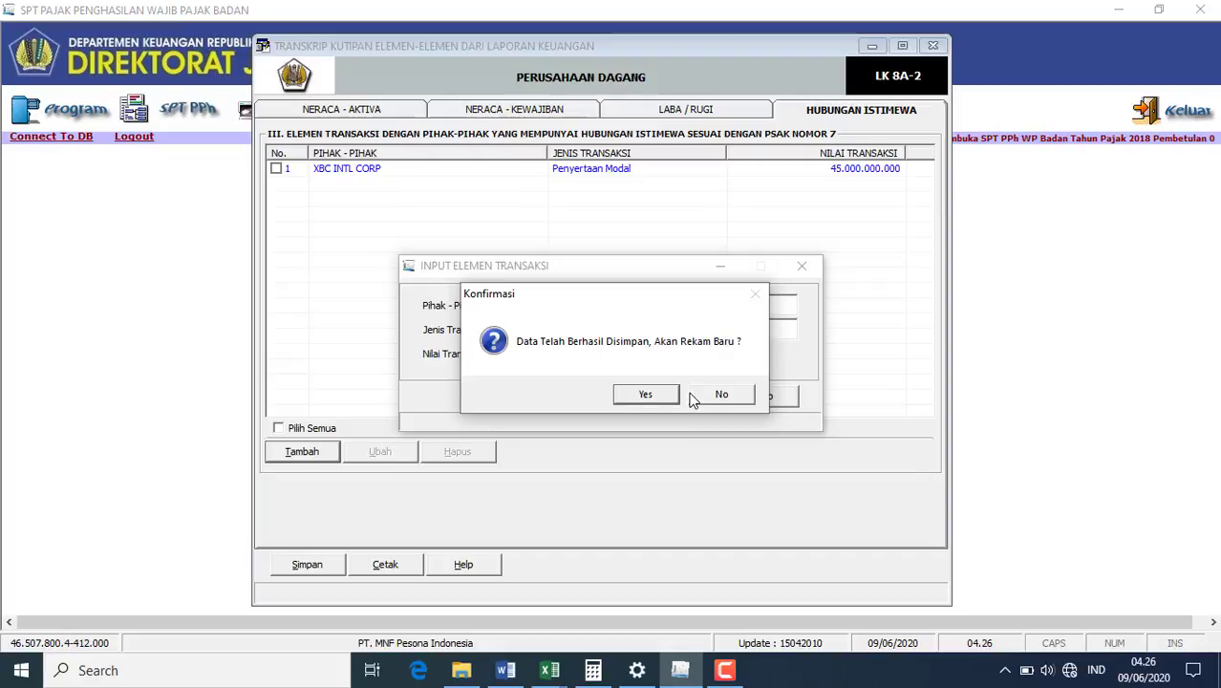
left_click(694, 395)
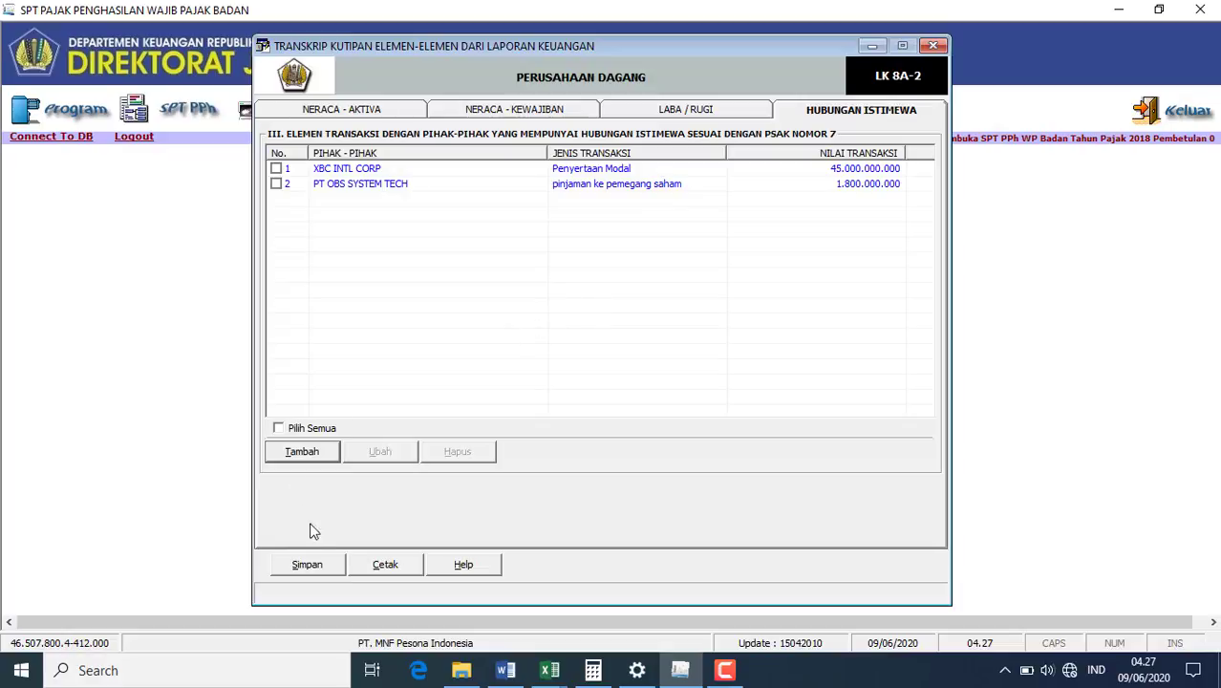
- Save the Hubungan Istimewa transactions and dismiss the success message
left_click(316, 564)
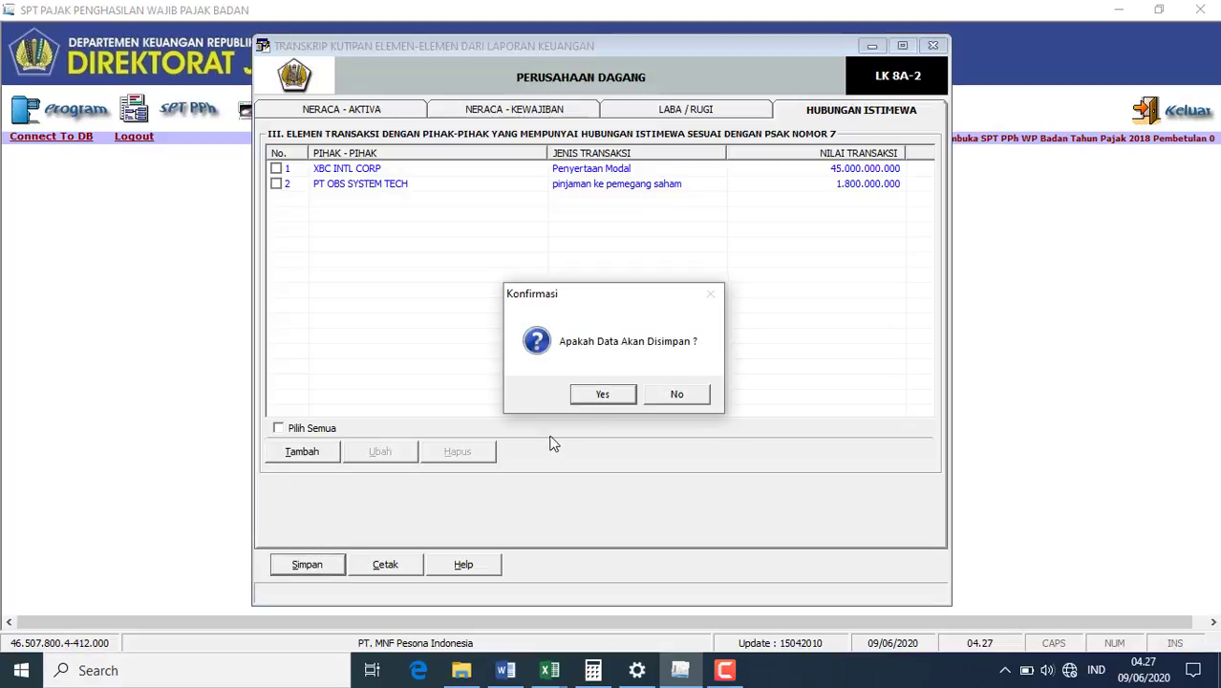
left_click(602, 397)
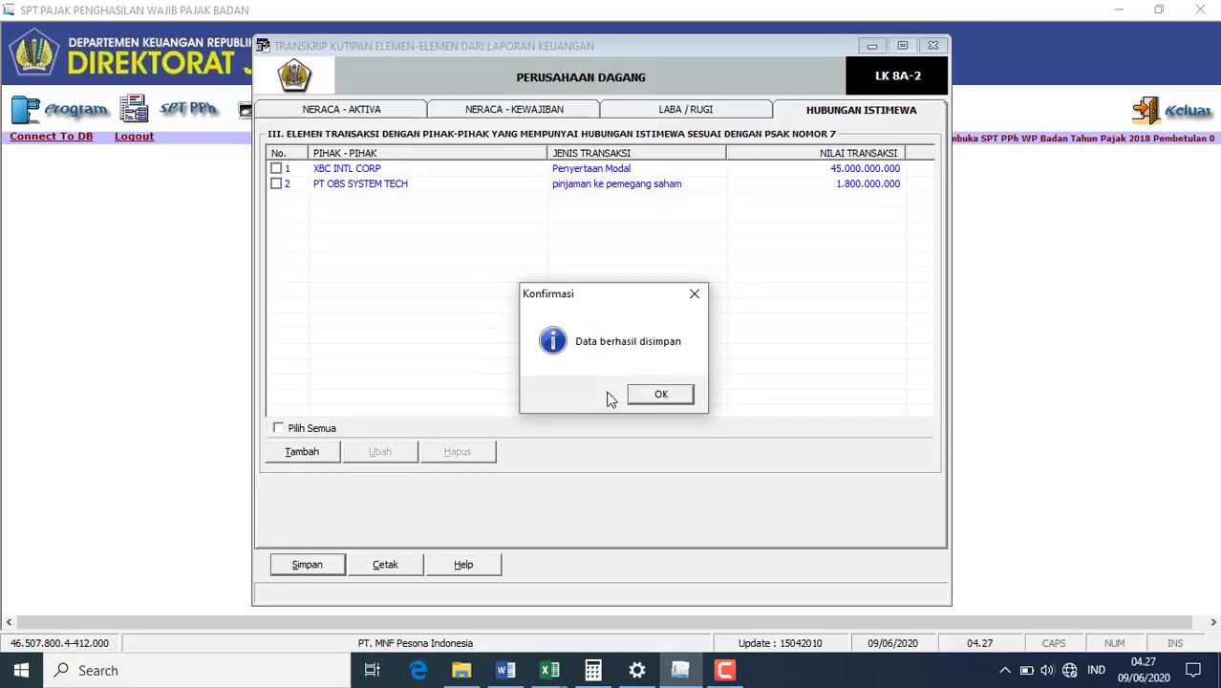
left_click(660, 395)
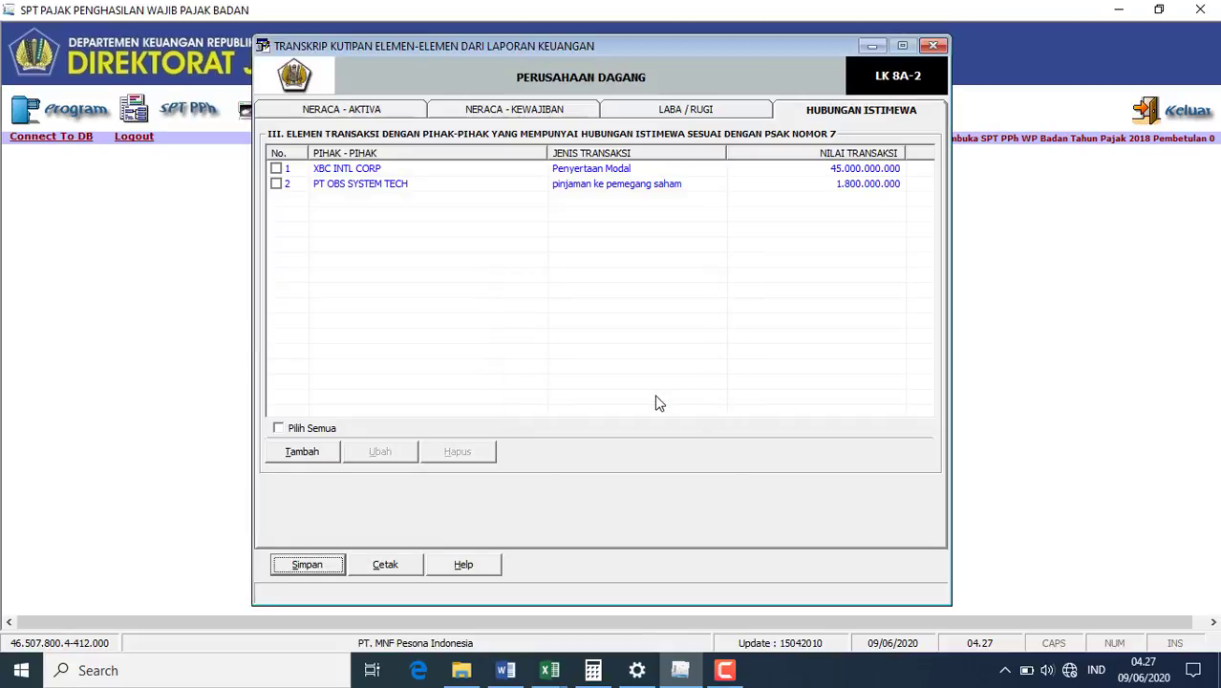
- Close the financial-statement transcript and show the SPT PPh > Lampiran form list
left_click(934, 45)
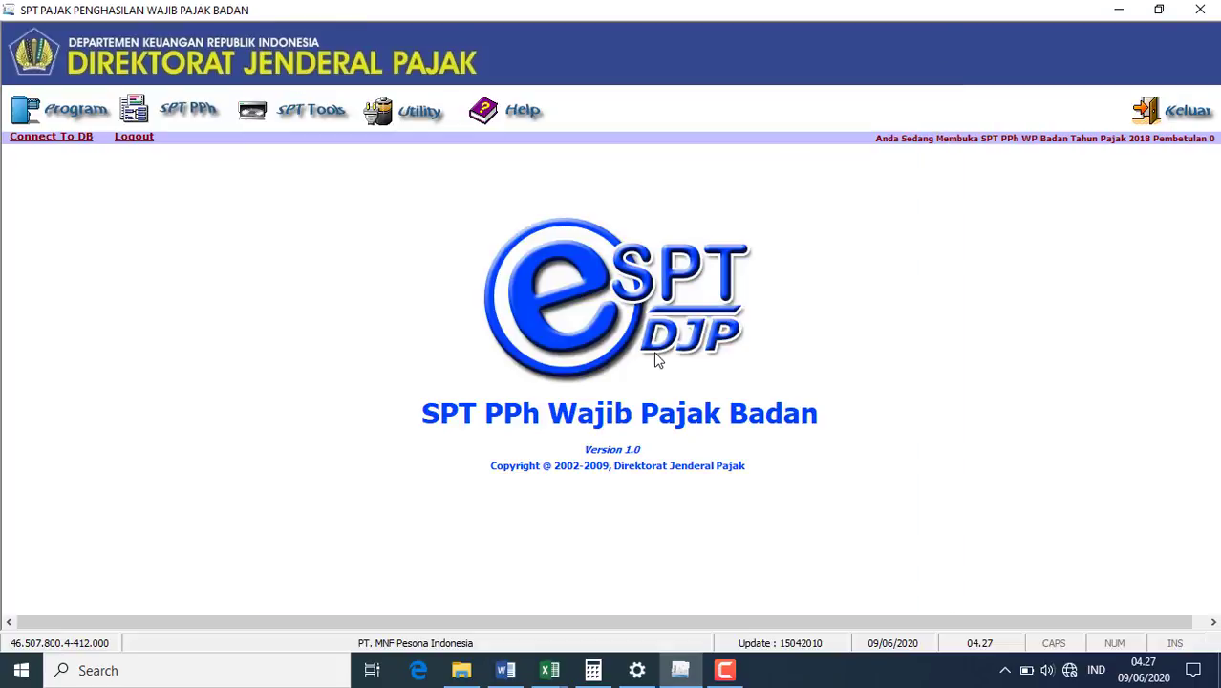
left_click(204, 103)
mouse_move(255, 171)
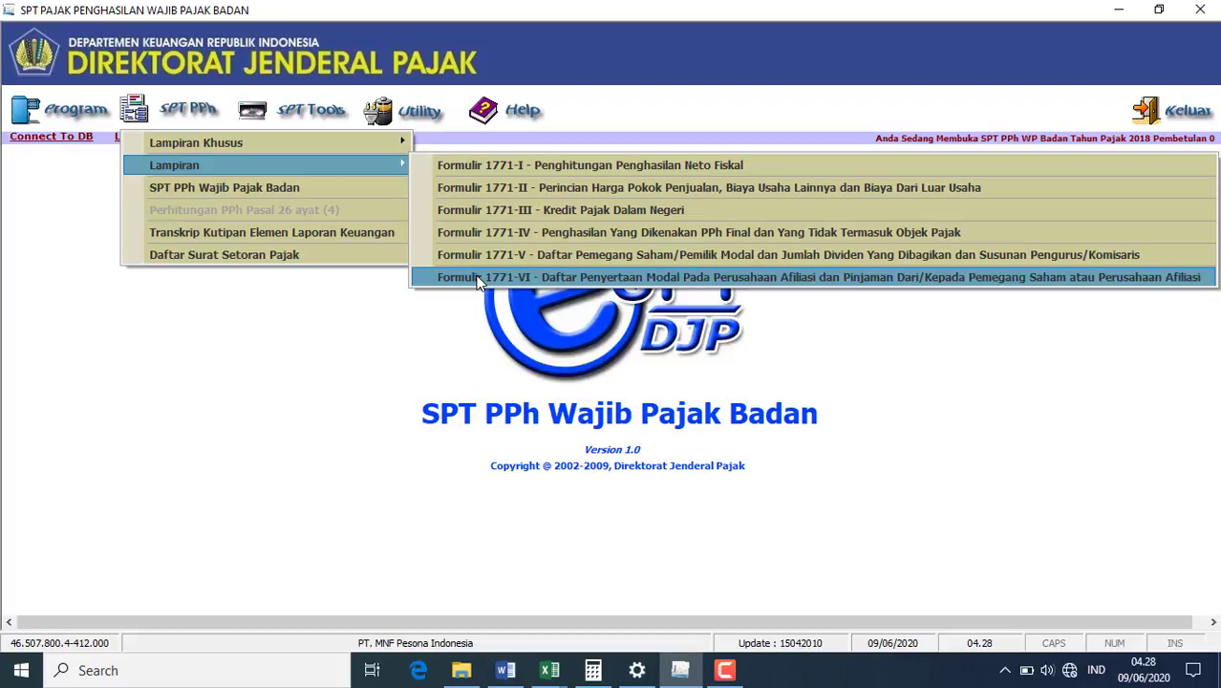
- In Formulir 1771-VI Bagian A, start a new affiliate entry with its NPWP and name PT XBC
left_click(480, 280)
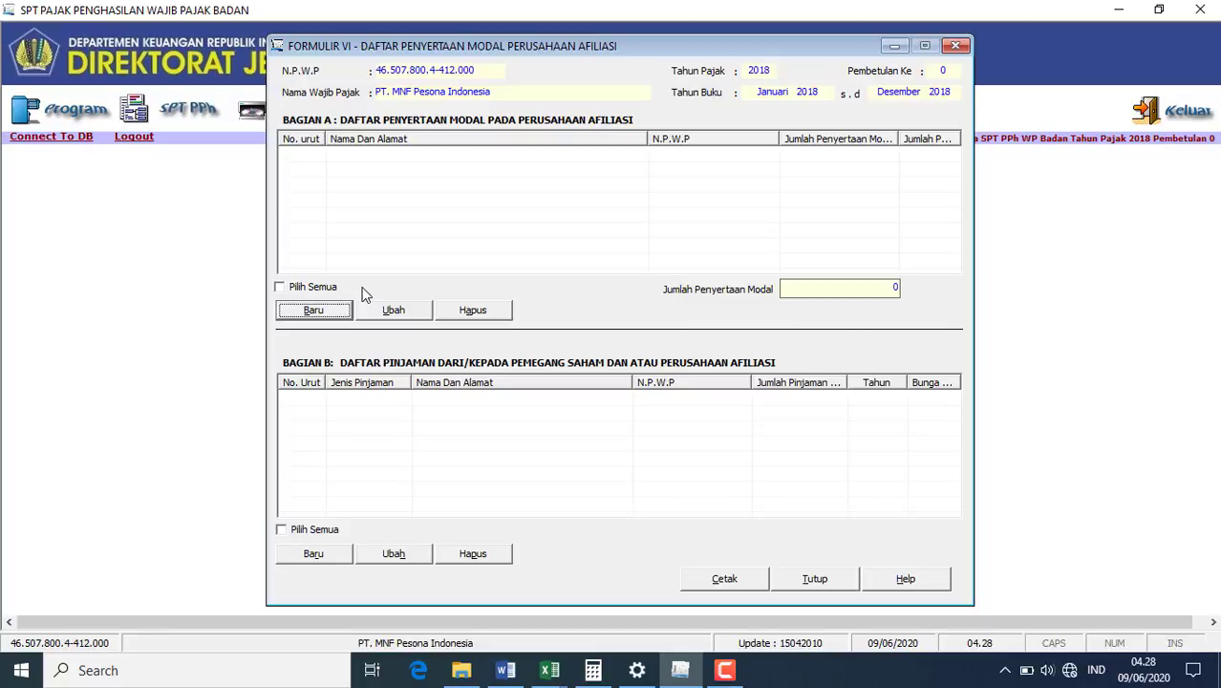
left_click(315, 310)
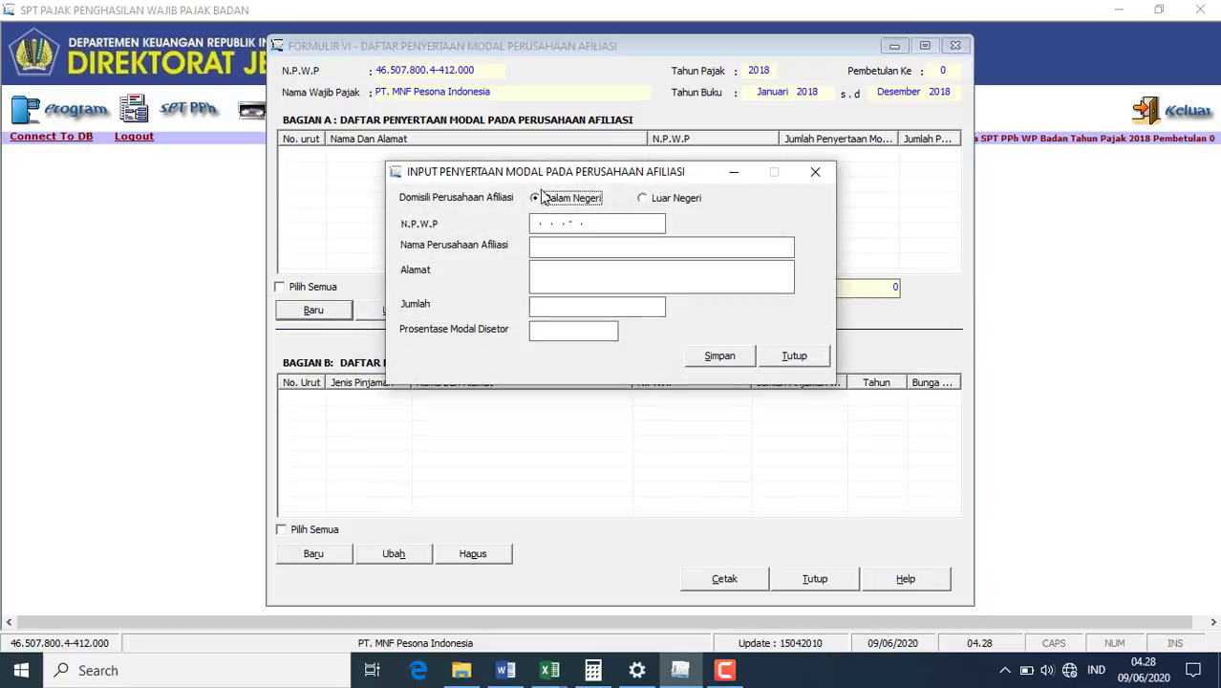
left_click(533, 225)
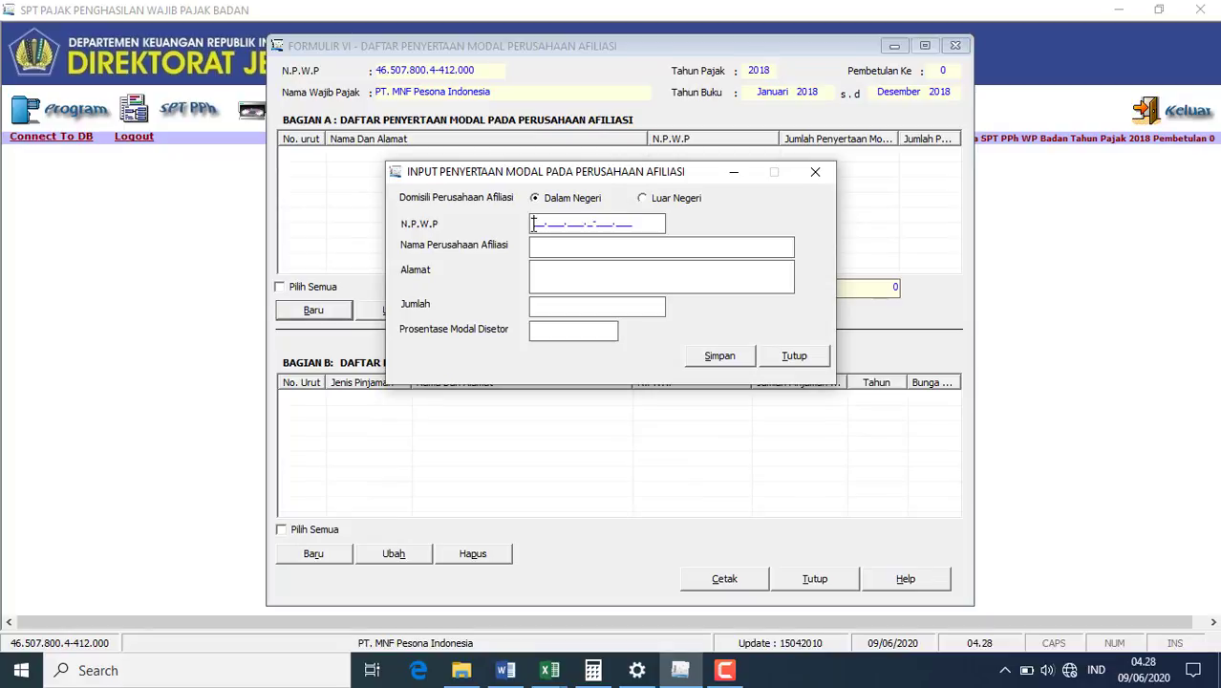
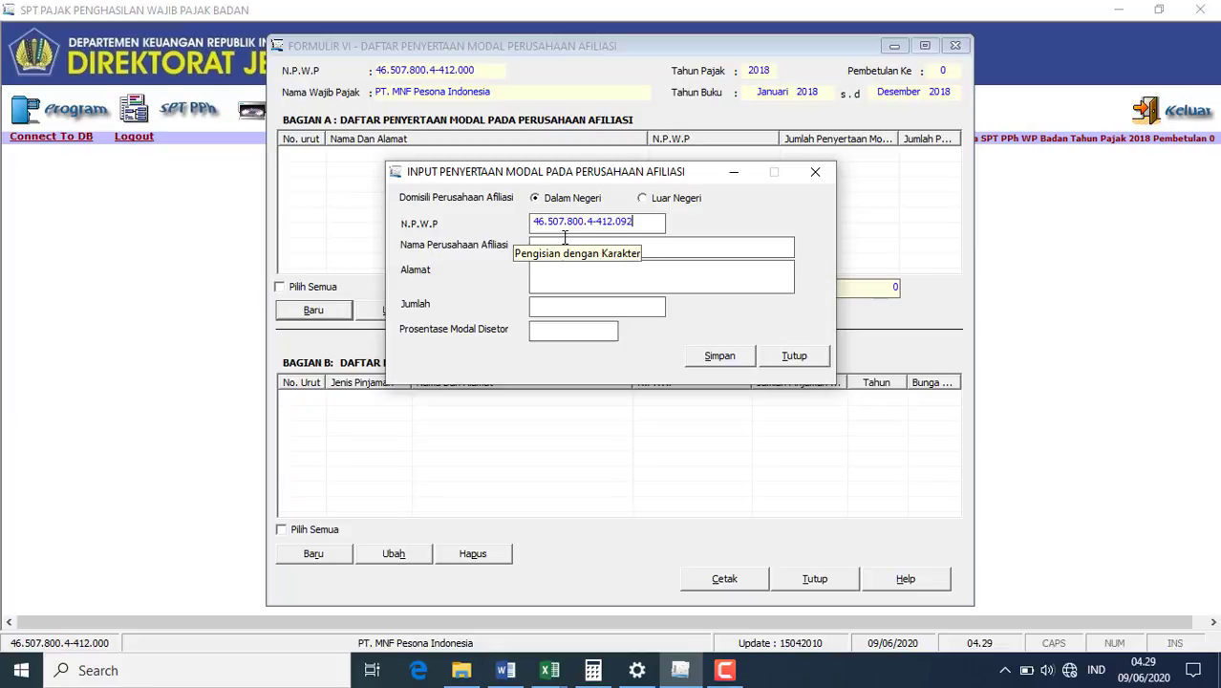
left_click(572, 244)
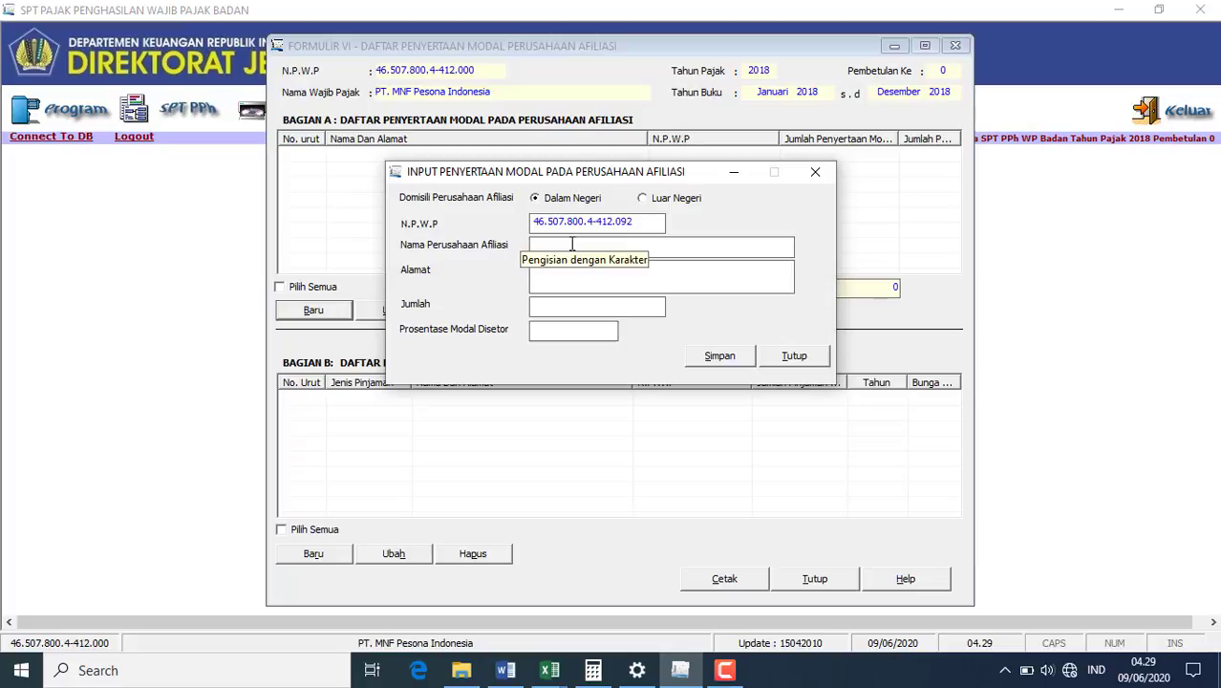
type("PT ")
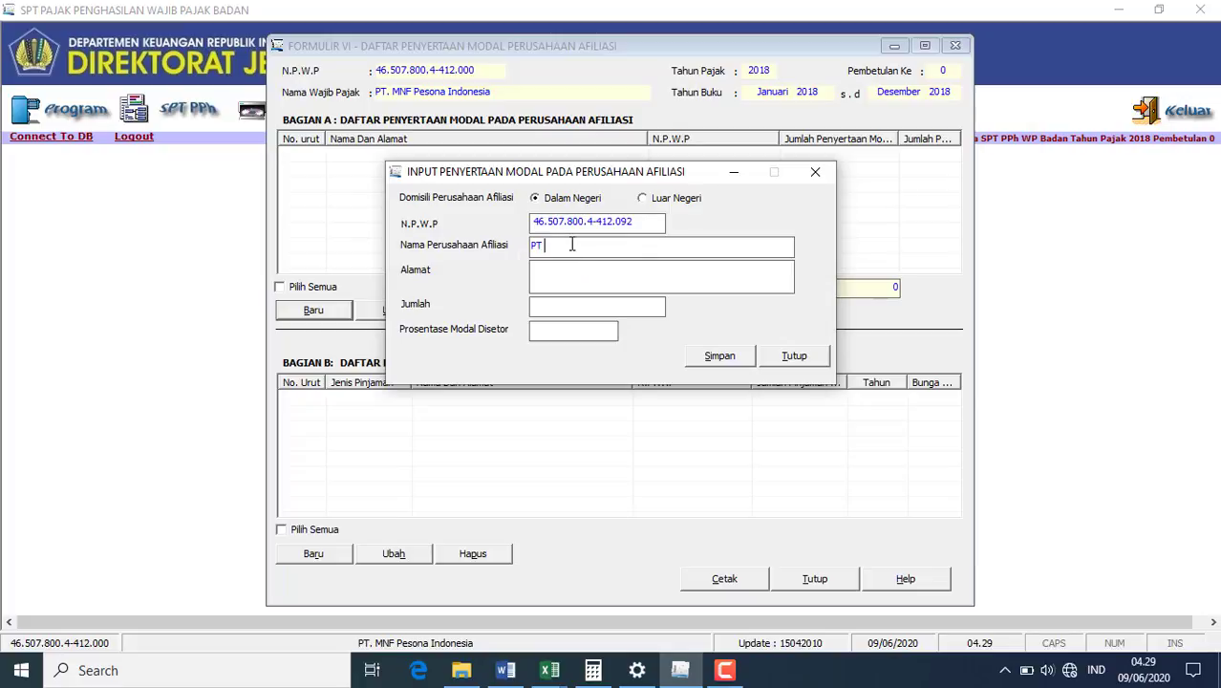
type("XBC")
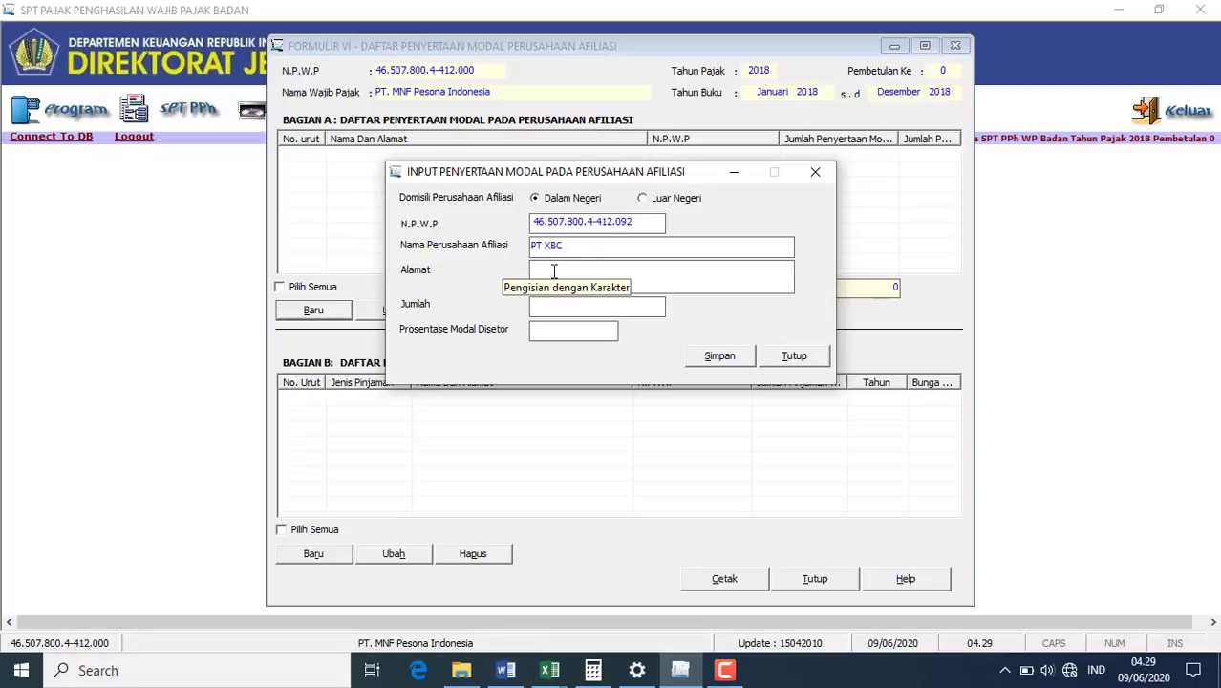
- Fill in the affiliate's street address, ending with BANGKOK THAILAND
left_click(508, 670)
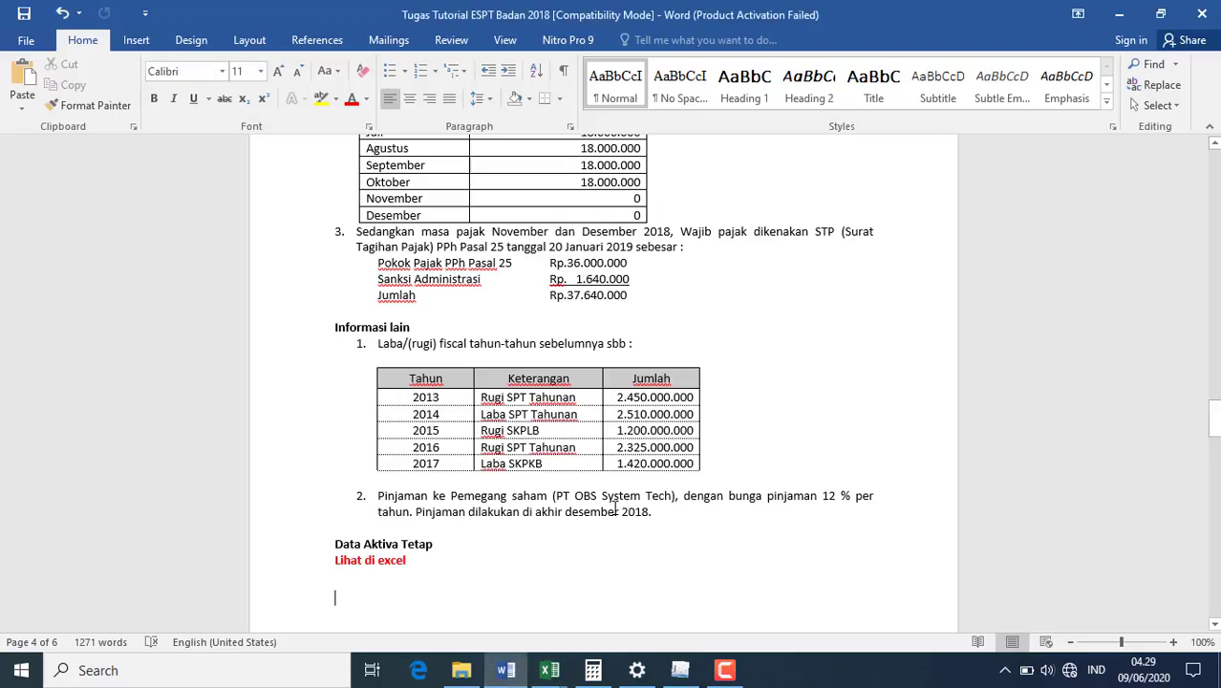
scroll(615, 506, "up", 12)
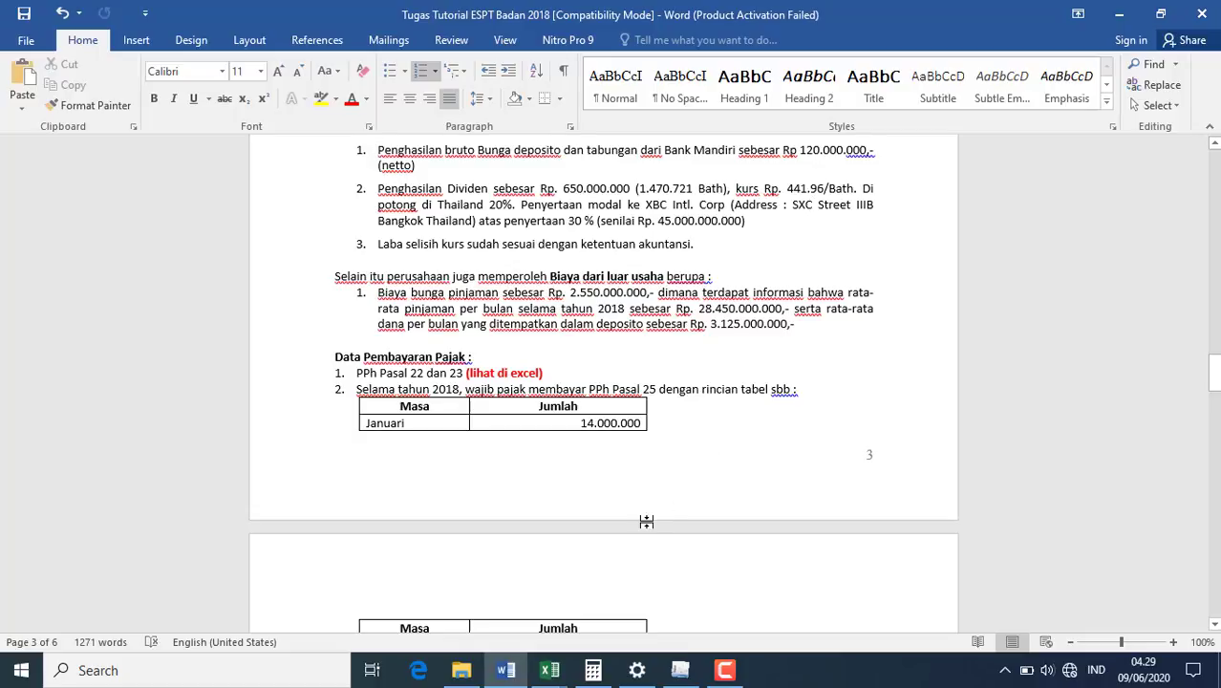
left_click(681, 670)
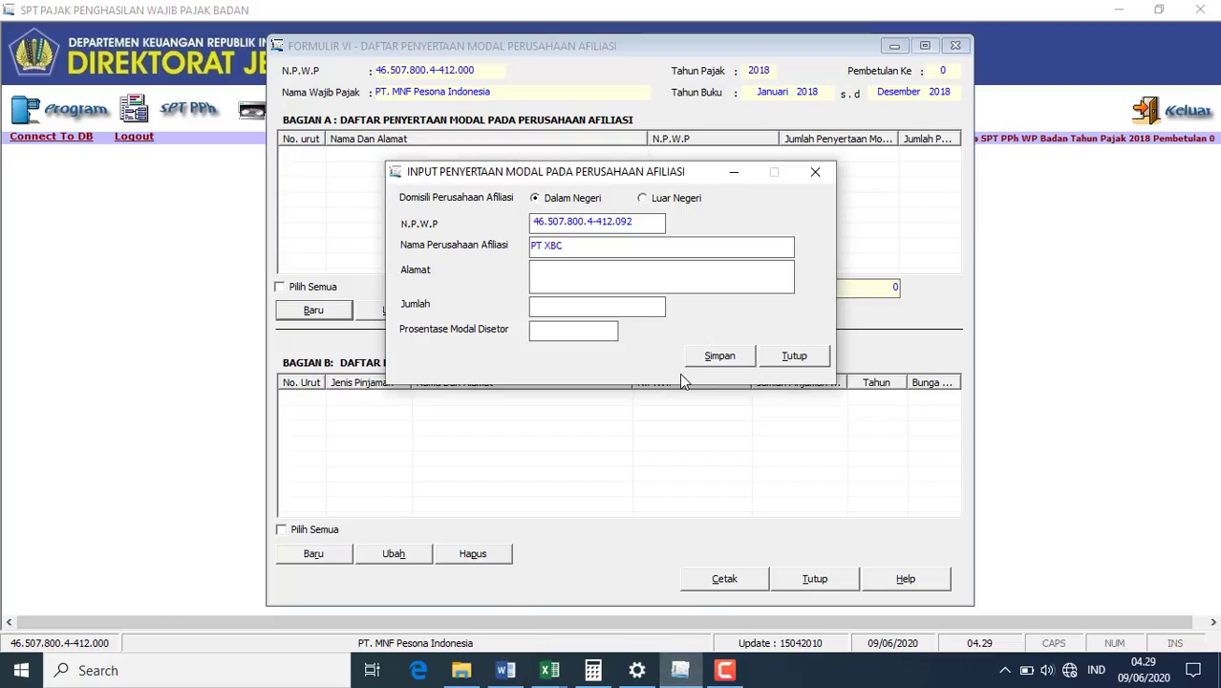
type("SXC ")
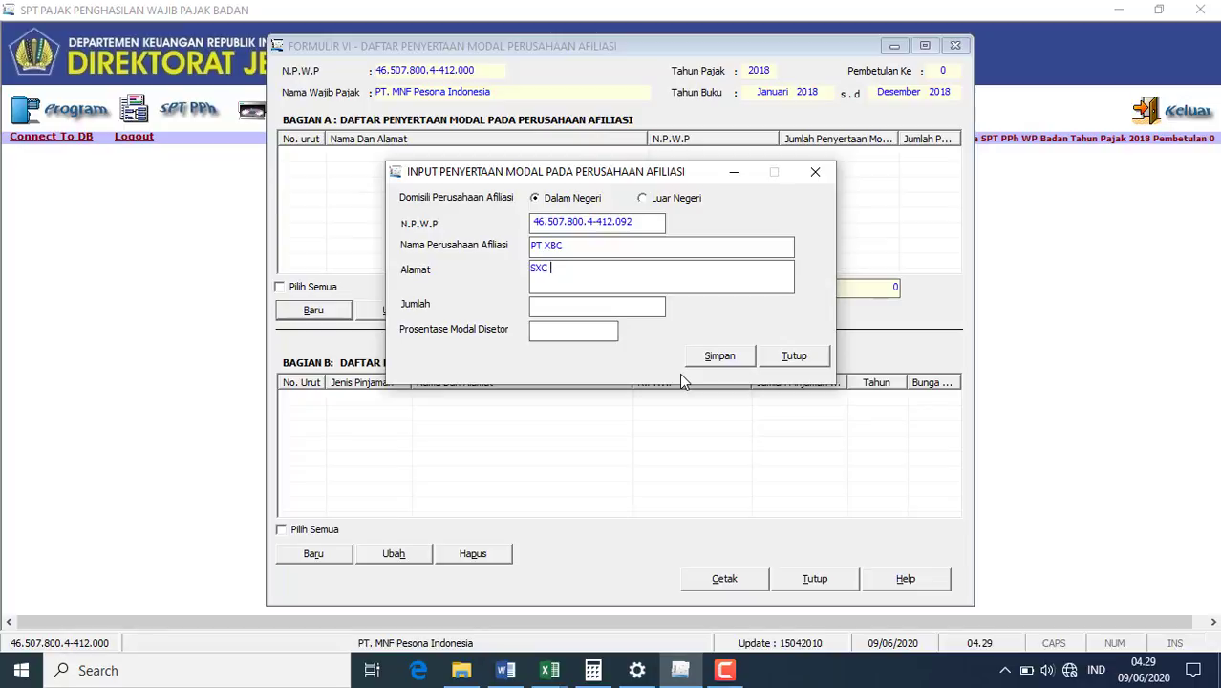
type("STREET IIIB")
left_click(506, 670)
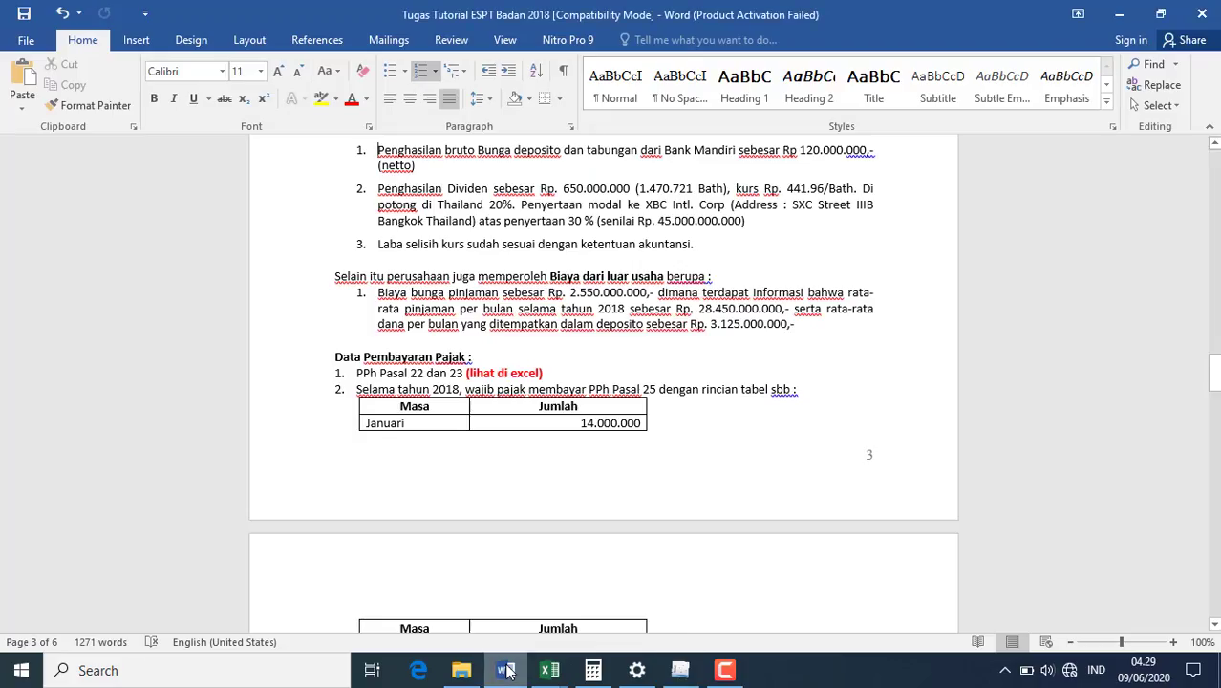
mouse_move(681, 670)
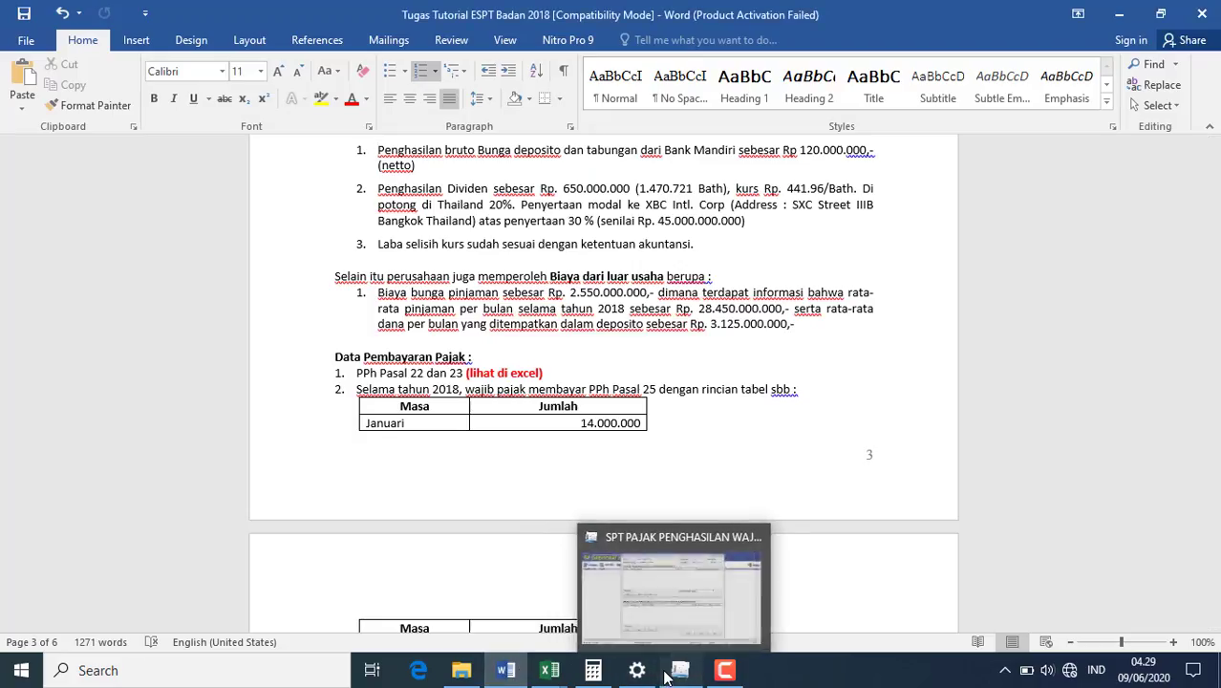
left_click(698, 574)
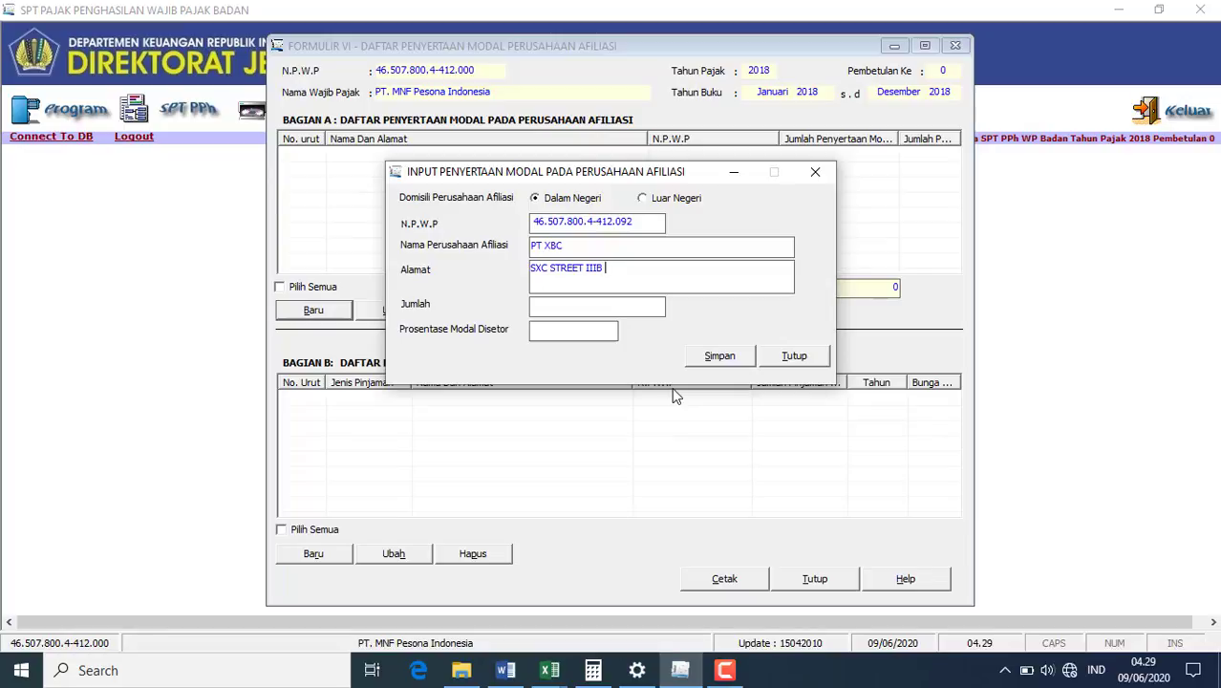
type("BANGKOK THAILAND")
- Give PT XBC a 650.000.000 investment at 30% paid-up capital, save, and decline another entry
left_click(507, 679)
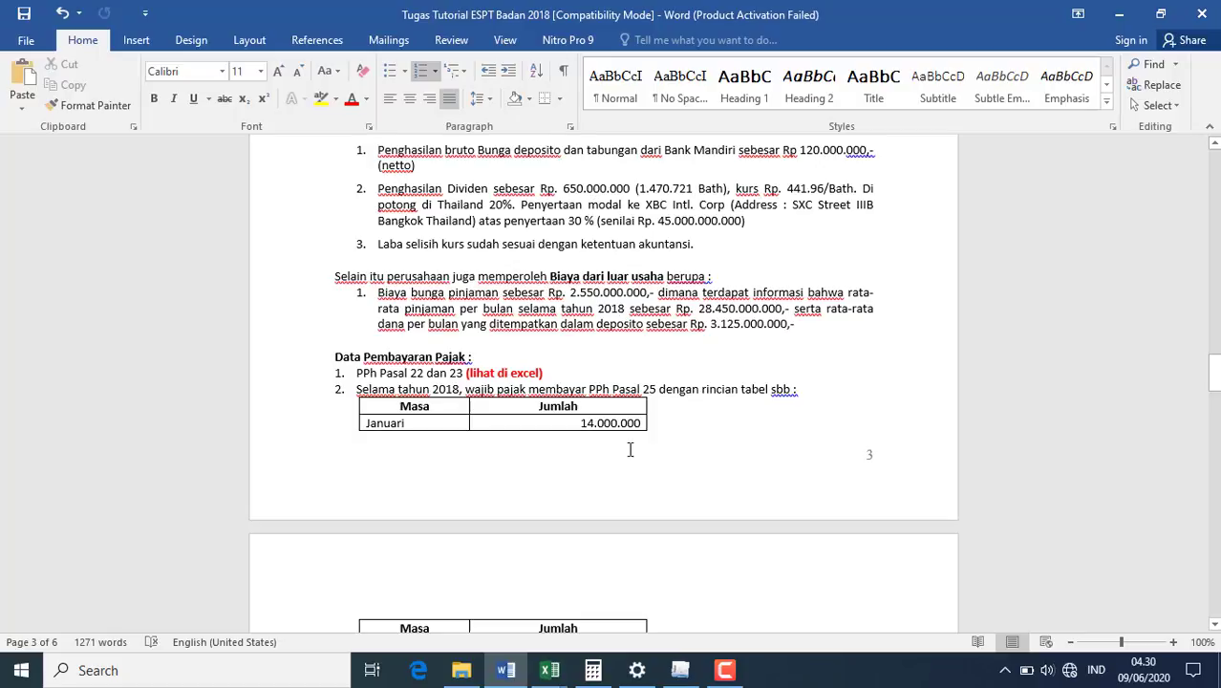
left_click(681, 670)
type("6")
key("BackSpace")
type("0000000")
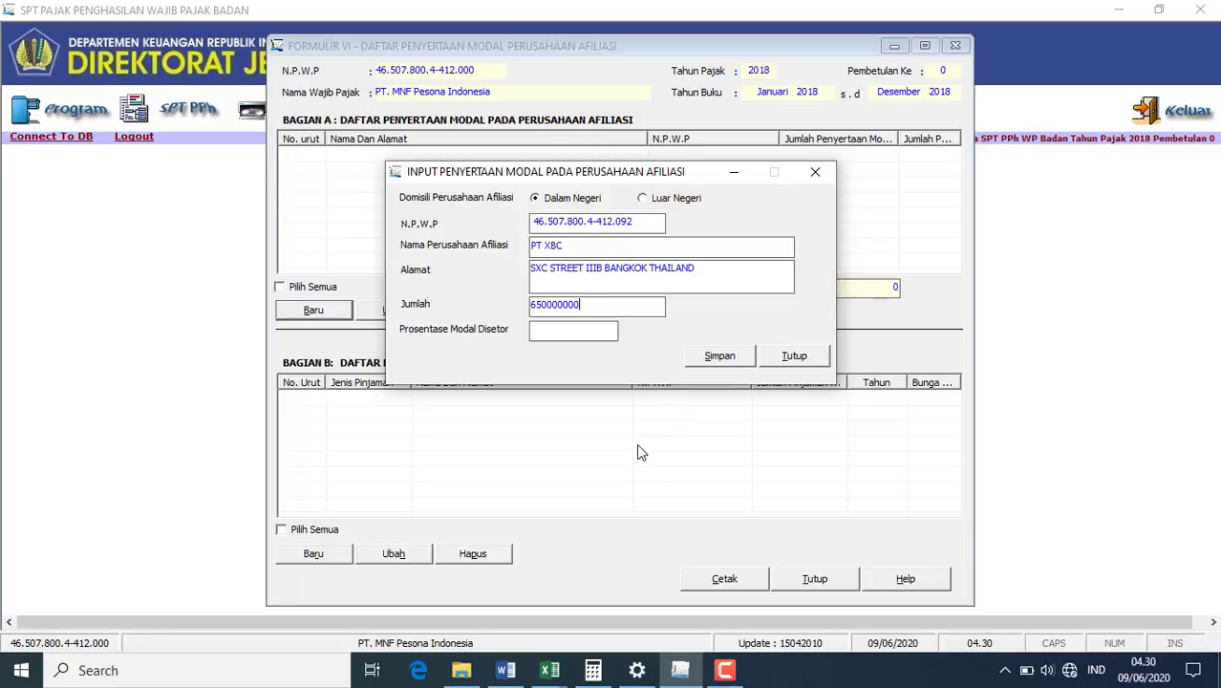
left_click(607, 332)
left_click(506, 673)
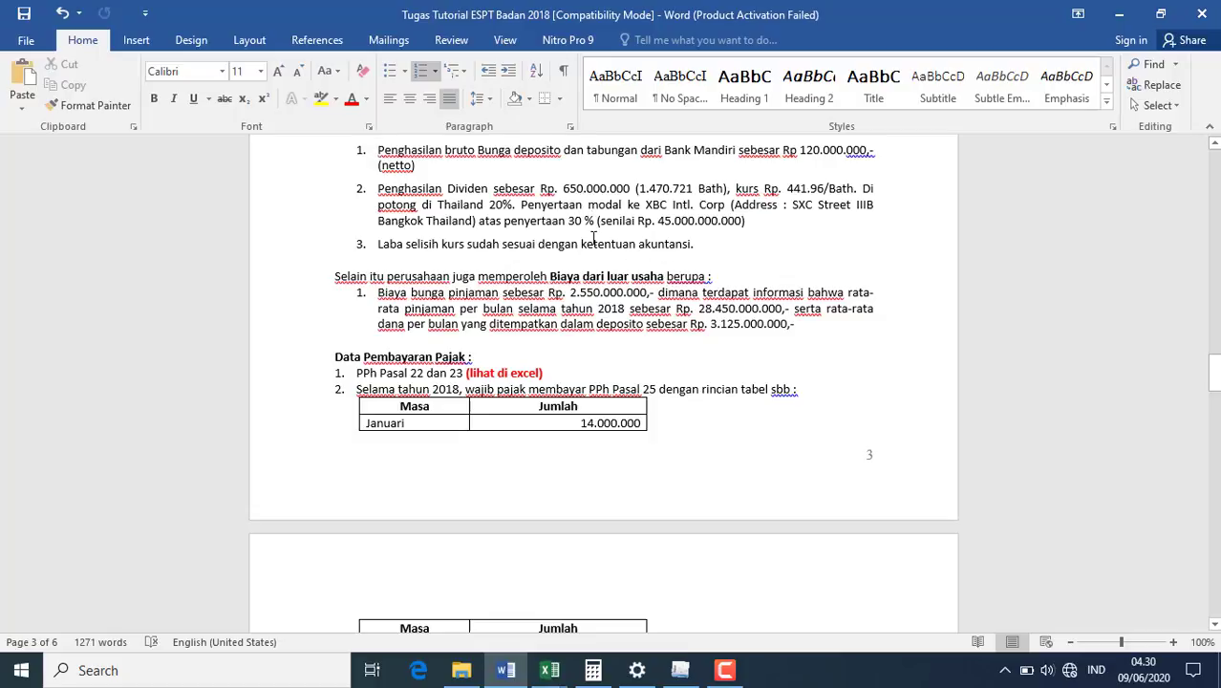
left_click(677, 667)
type("30")
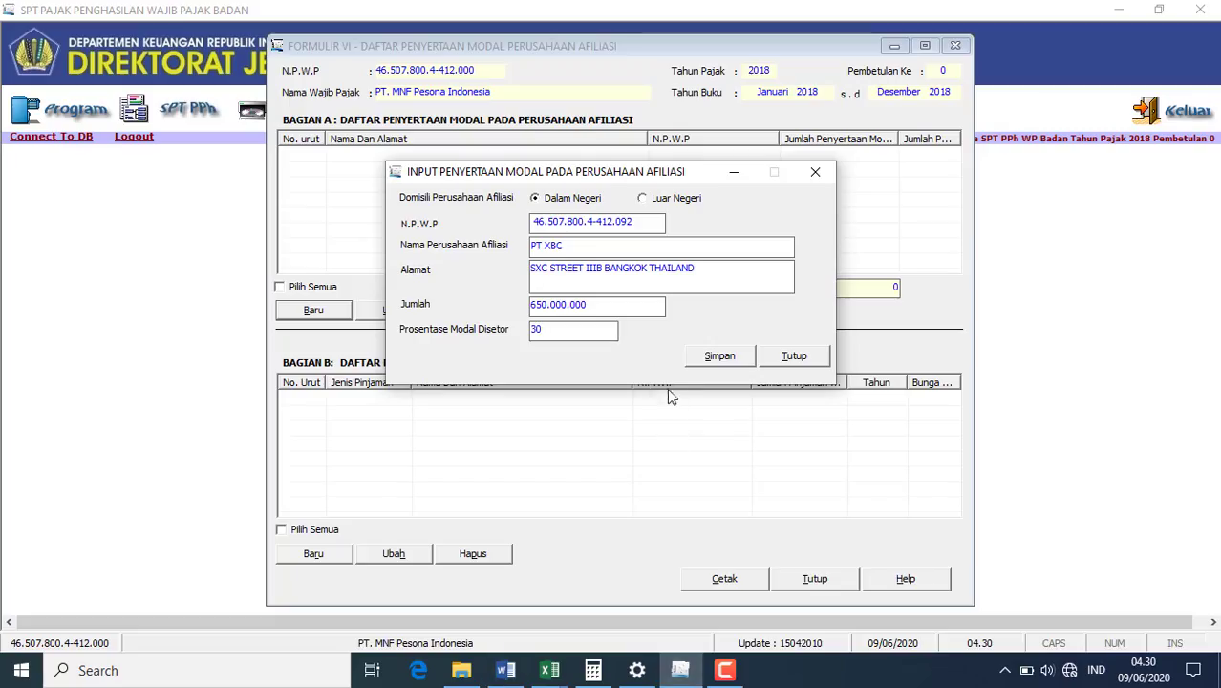
left_click(719, 356)
left_click(690, 395)
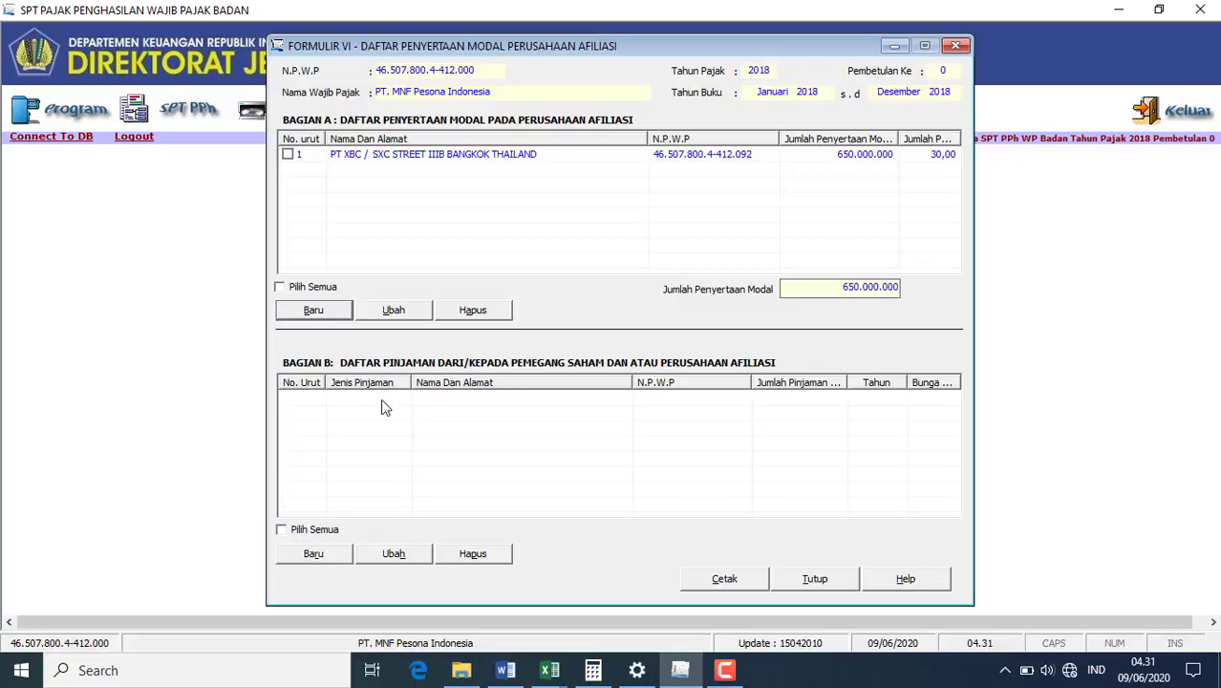
- Start a Bagian B shareholder loan with the lender's NPWP and a 1.800.000.000 amount
left_click(326, 554)
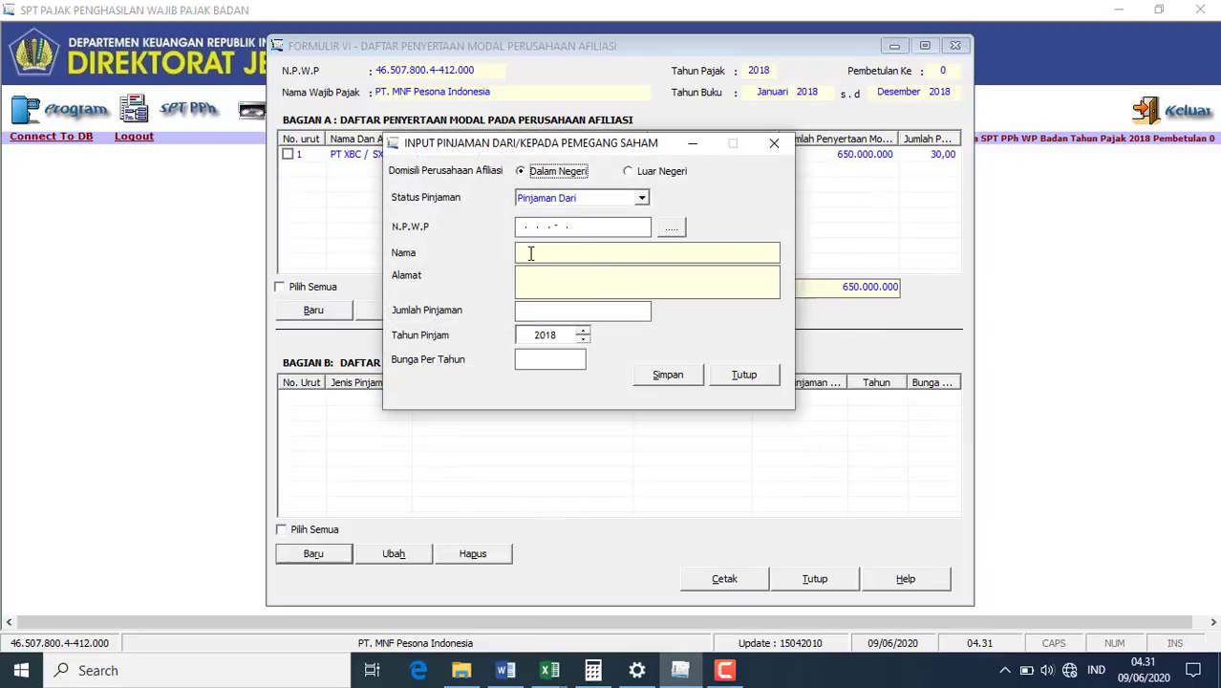
left_click(517, 229)
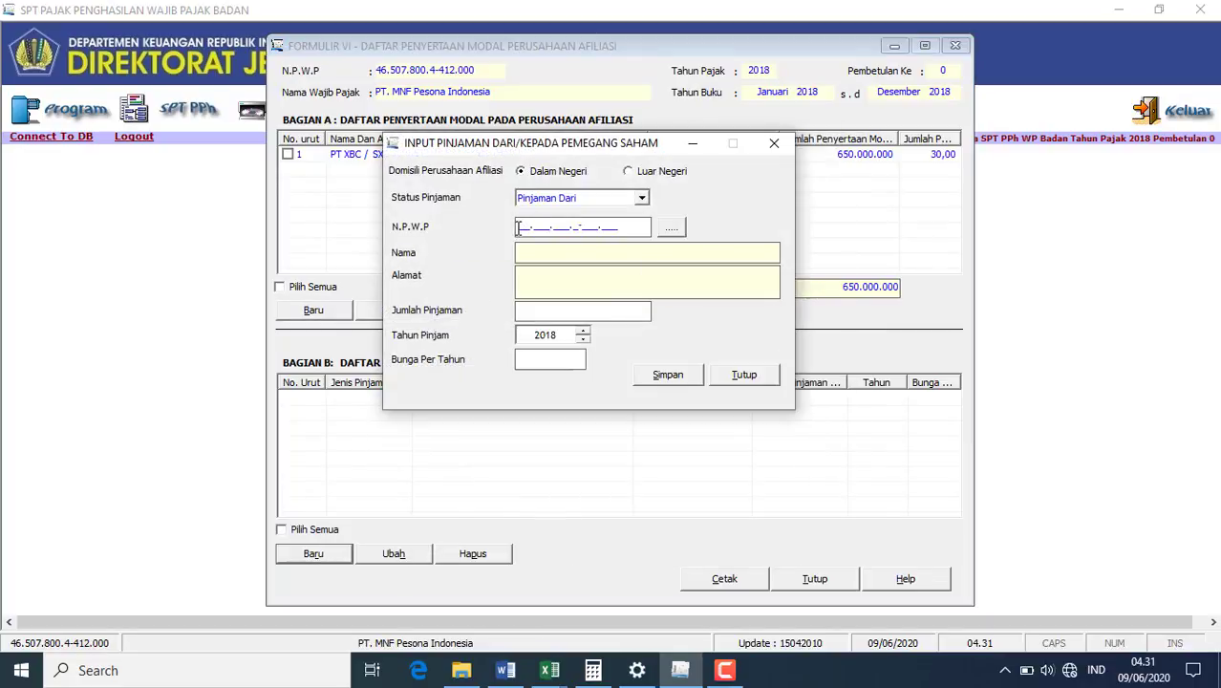
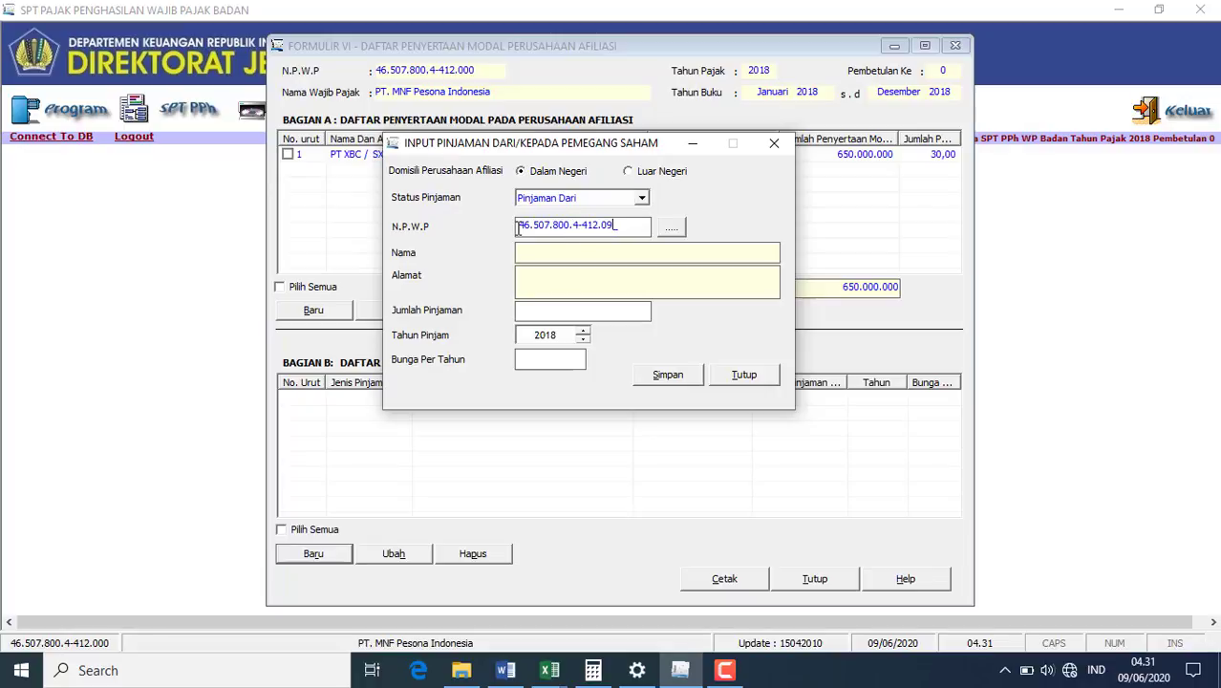
left_click(534, 249)
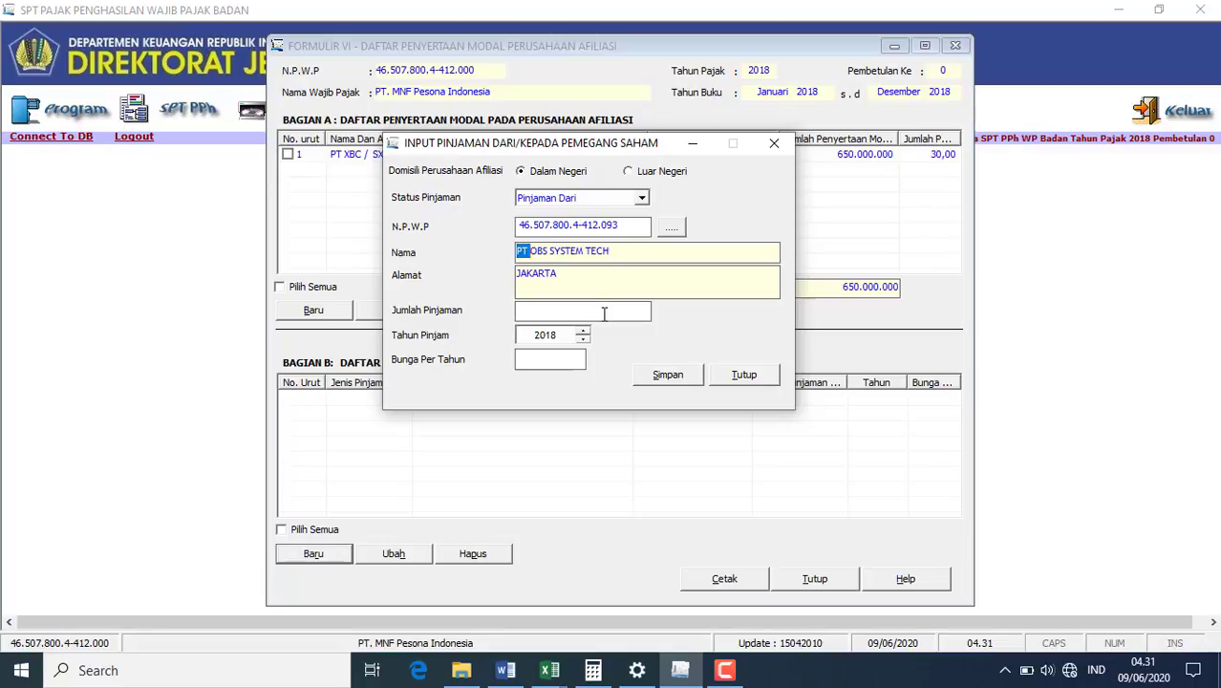
key("shift+Tab")
left_click(573, 313)
type("1800000000")
- Set the loan's annual interest to 12%, save it, and decline another record
left_click(573, 357)
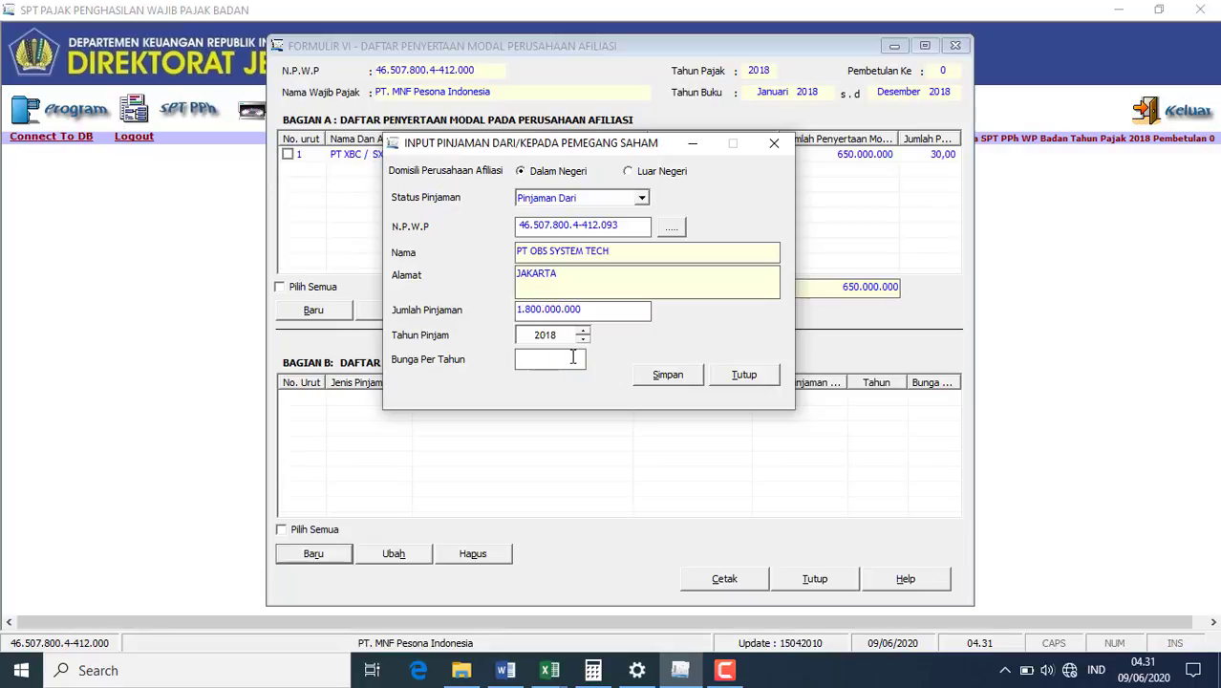
left_click(506, 670)
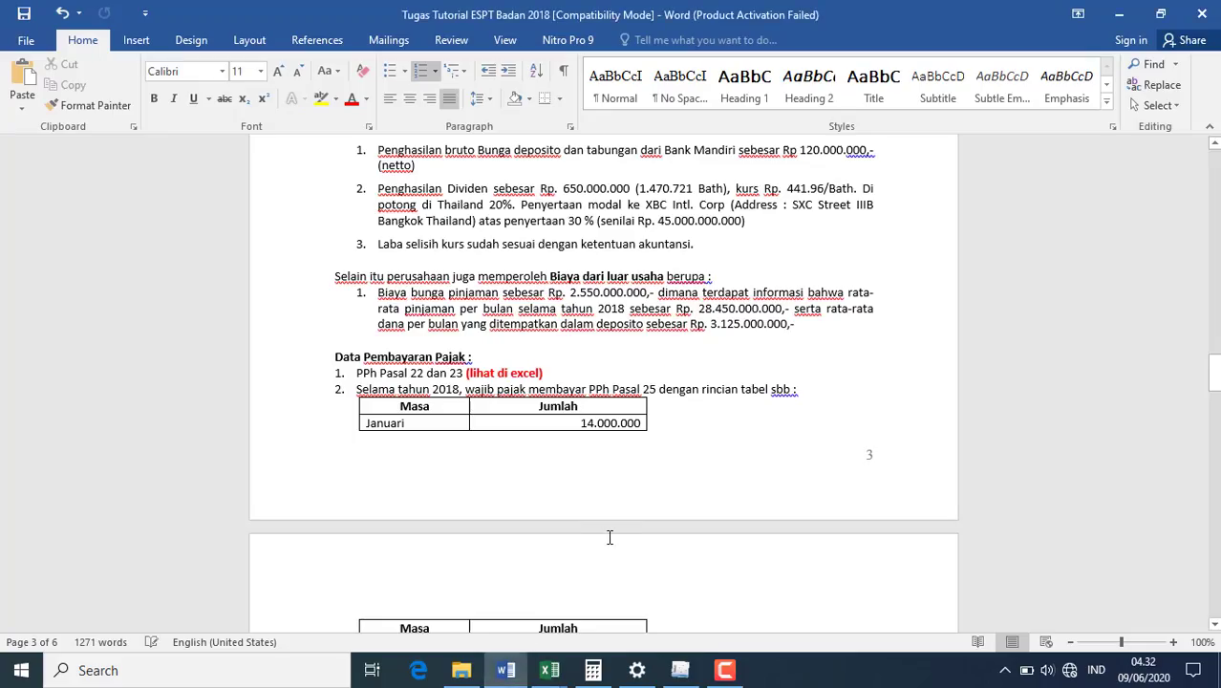
key("Down")
key("Down")
key("Down")
key("Down")
key("Down")
key("Down")
key("Down")
key("Down")
key("Down")
key("Down")
key("Down")
key("Down")
key("Down")
key("Down")
key("Down")
key("Down")
key("Down")
key("Down")
key("Down")
key("Down")
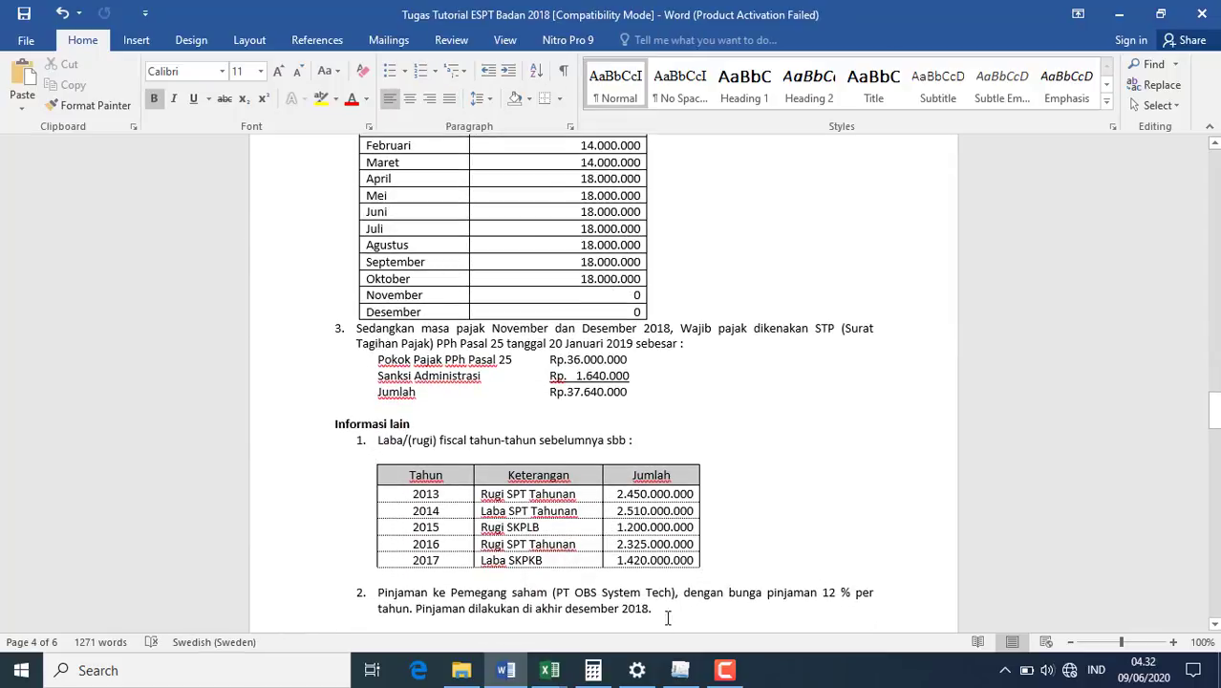
left_click(680, 670)
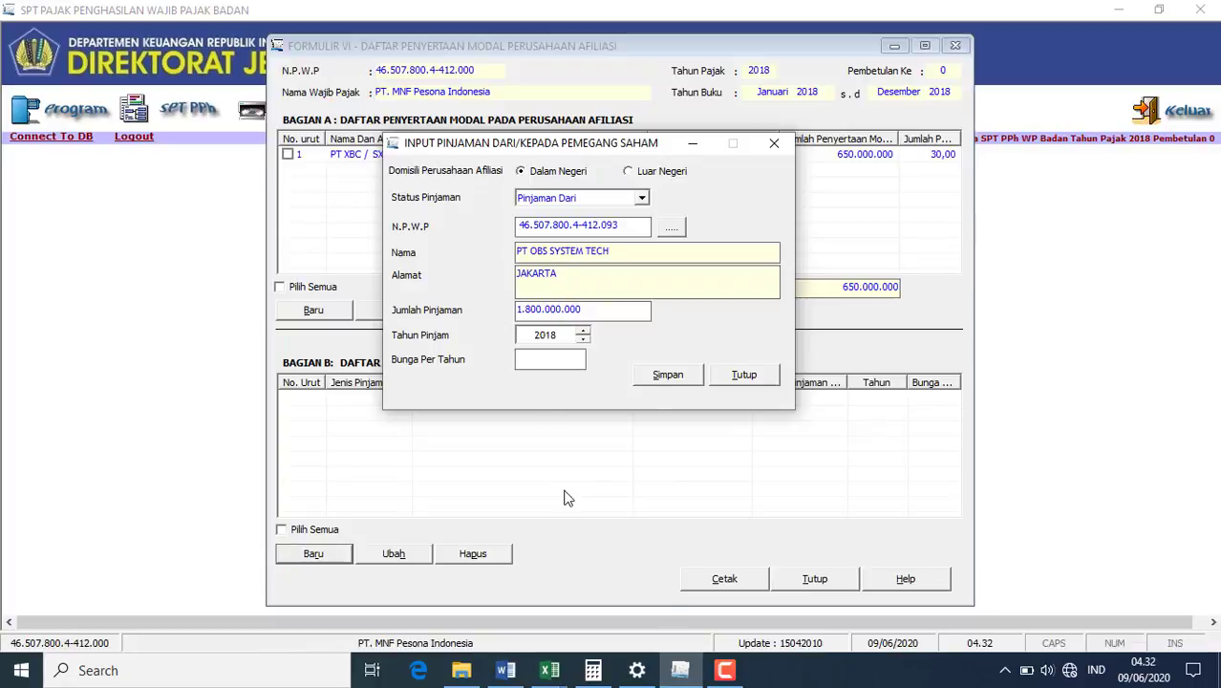
left_click(505, 671)
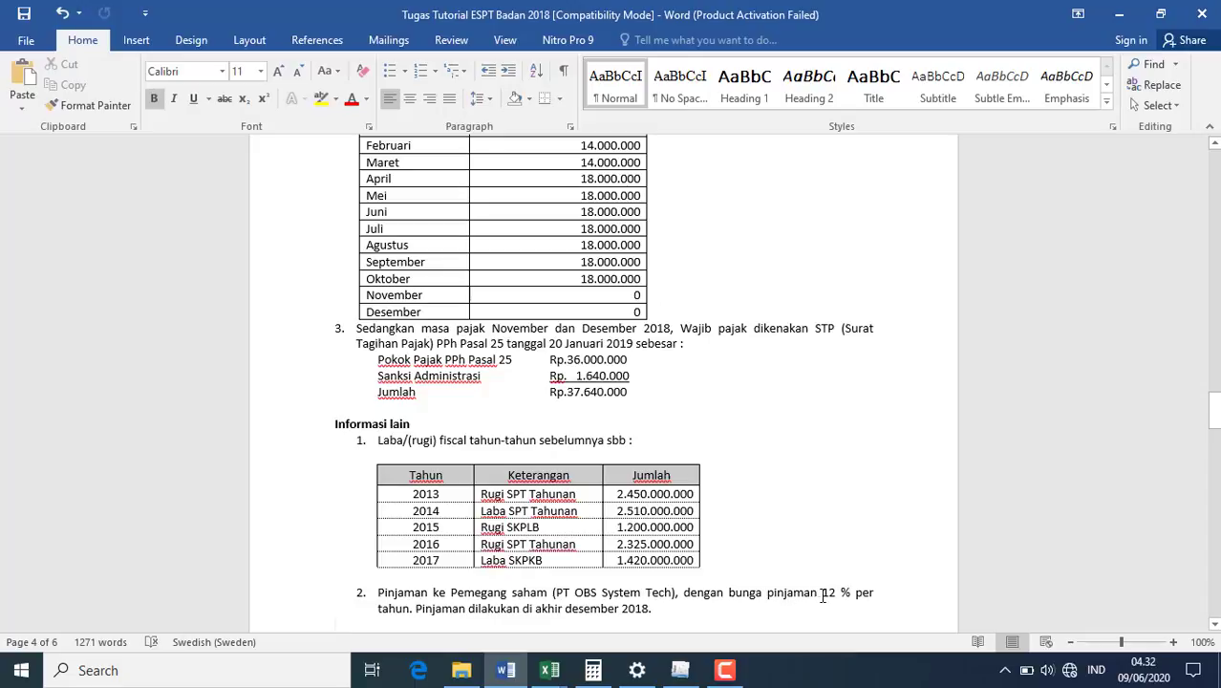
left_click(680, 670)
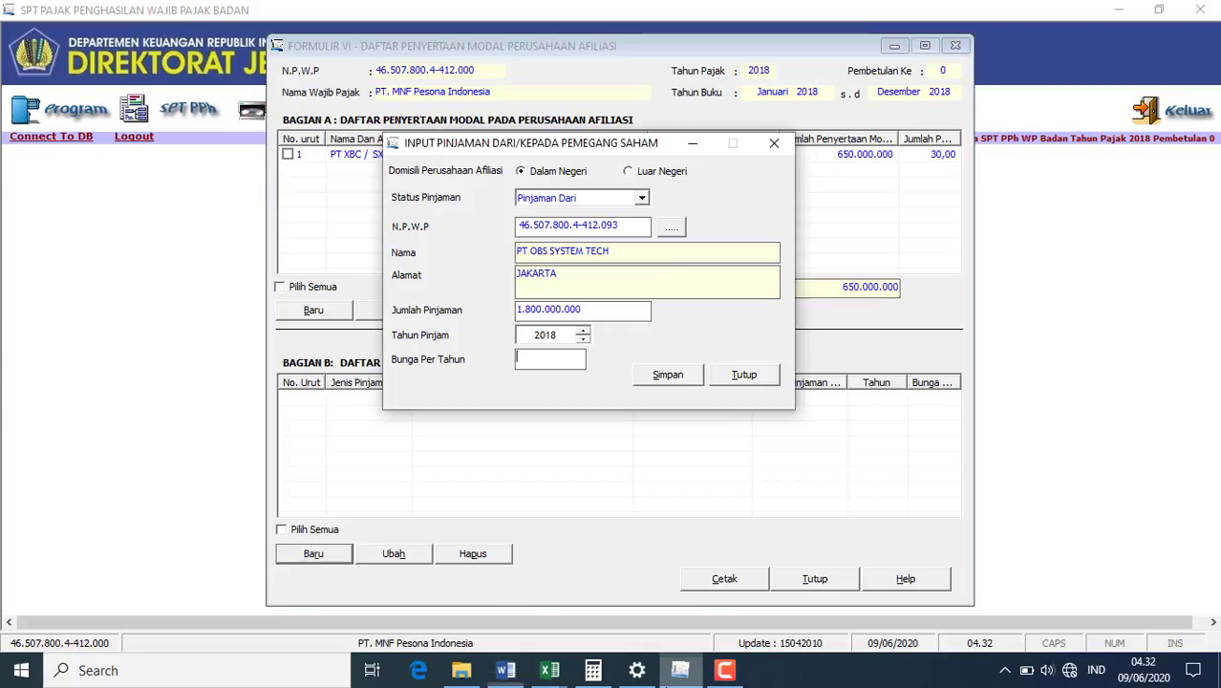
type("12")
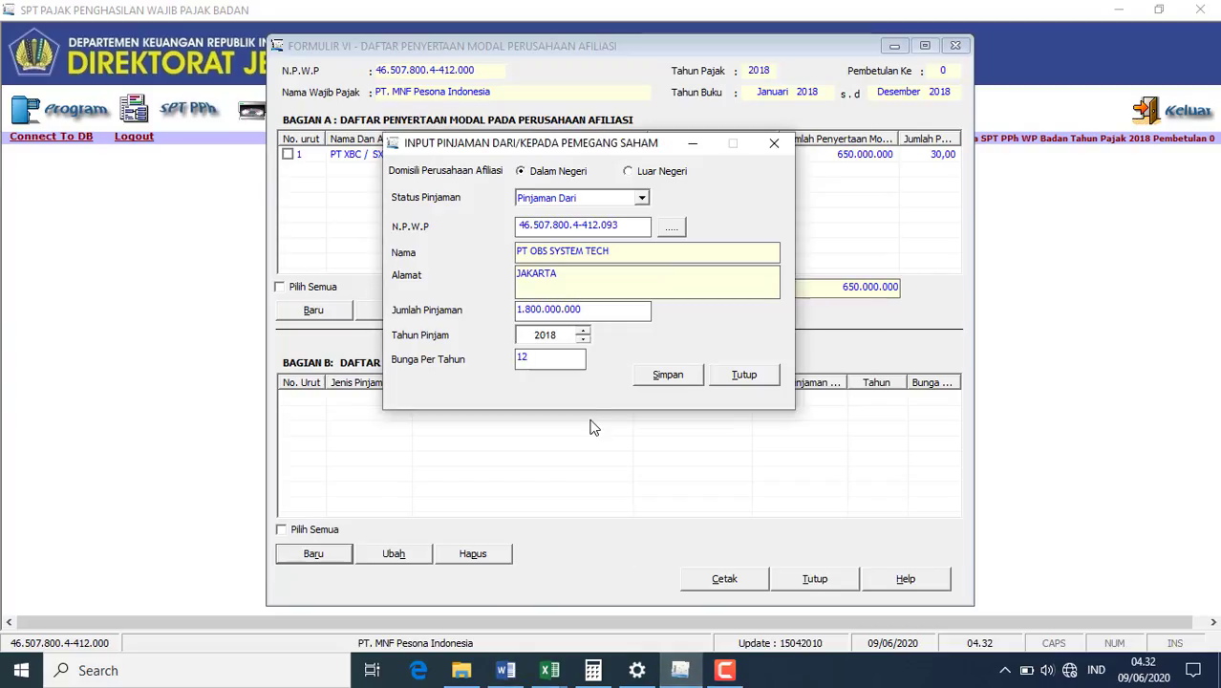
left_click(659, 375)
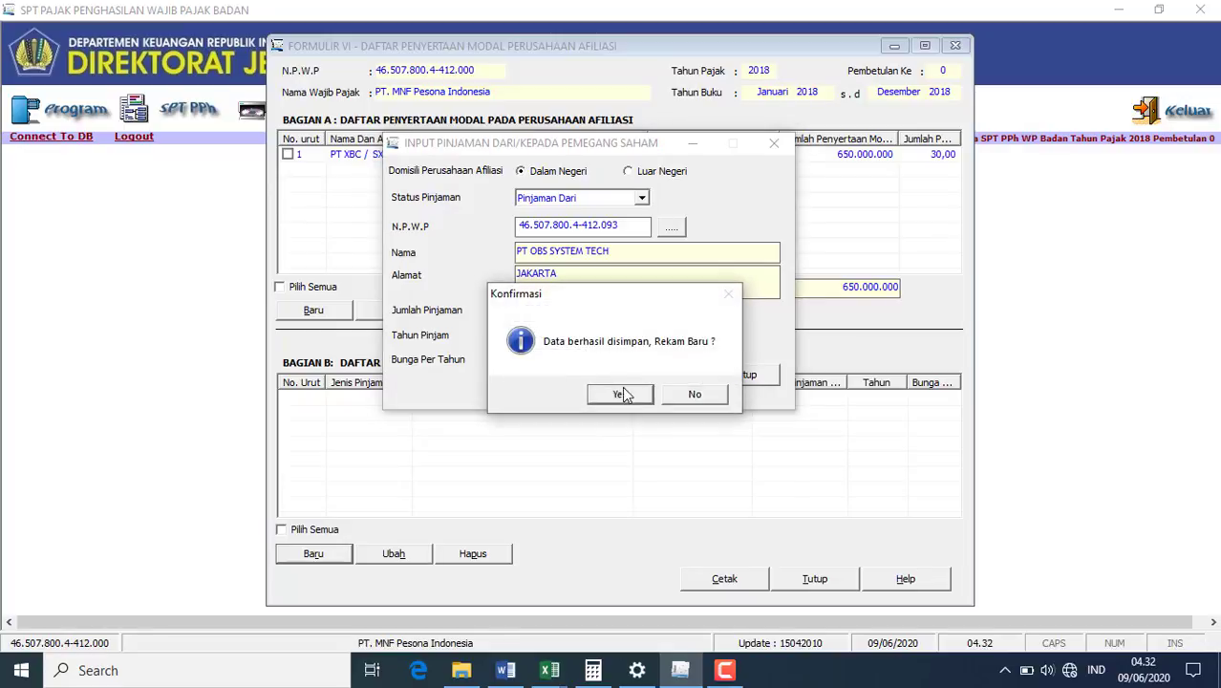
left_click(684, 393)
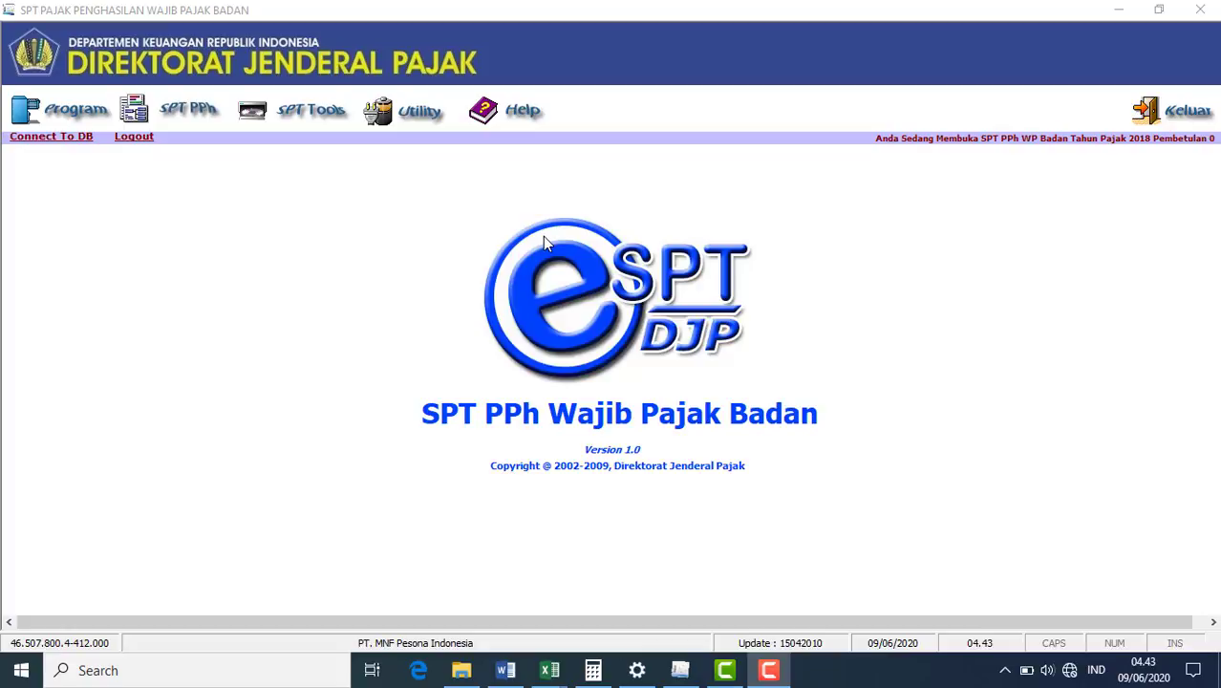
- Open Formulir 1771-V – Daftar Pemegang Saham from the SPT PPh > Lampiran menu
left_click(188, 107)
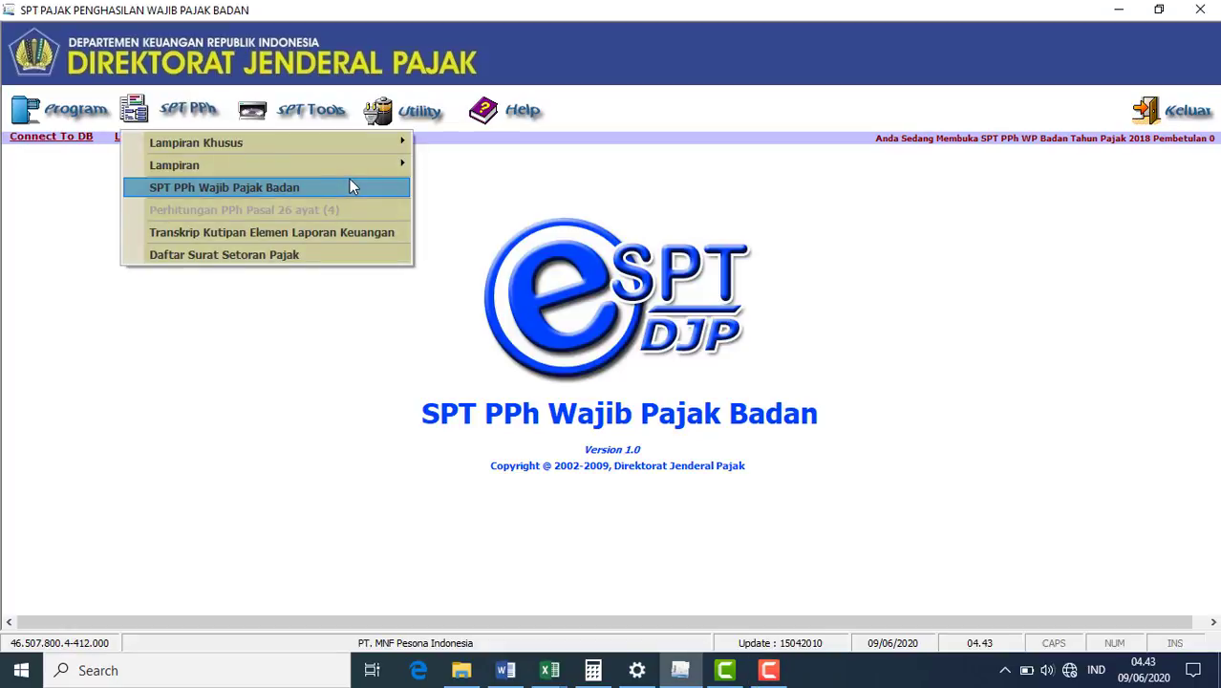
mouse_move(355, 172)
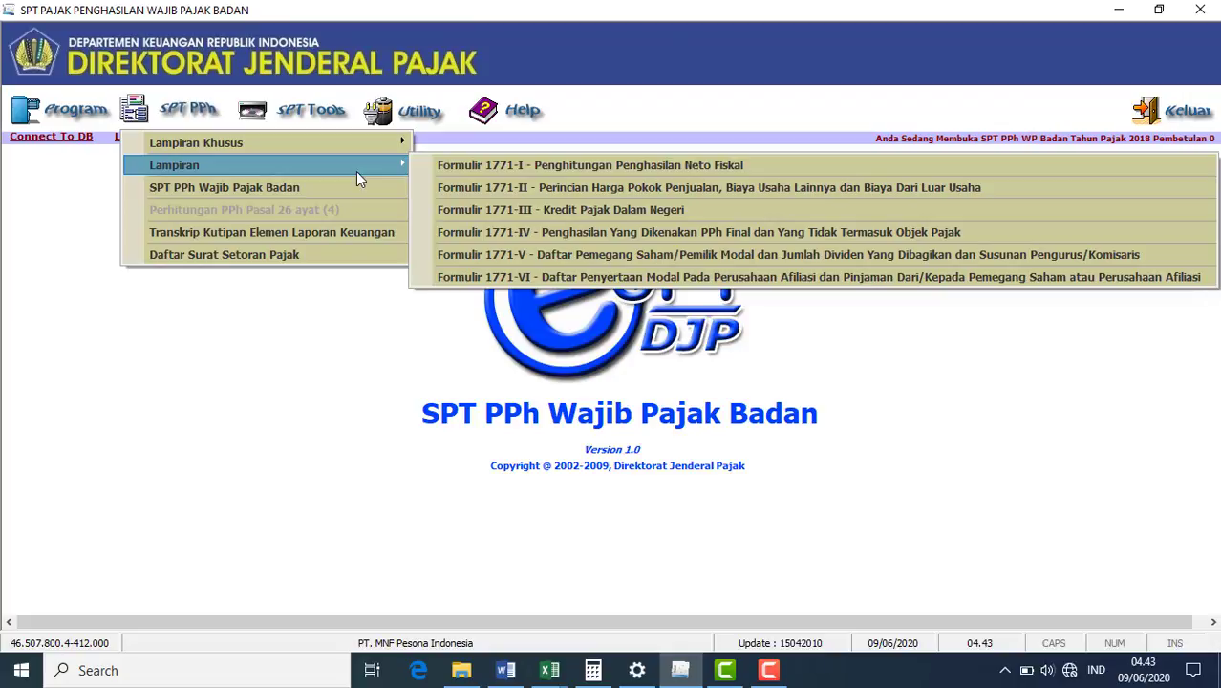
left_click(516, 255)
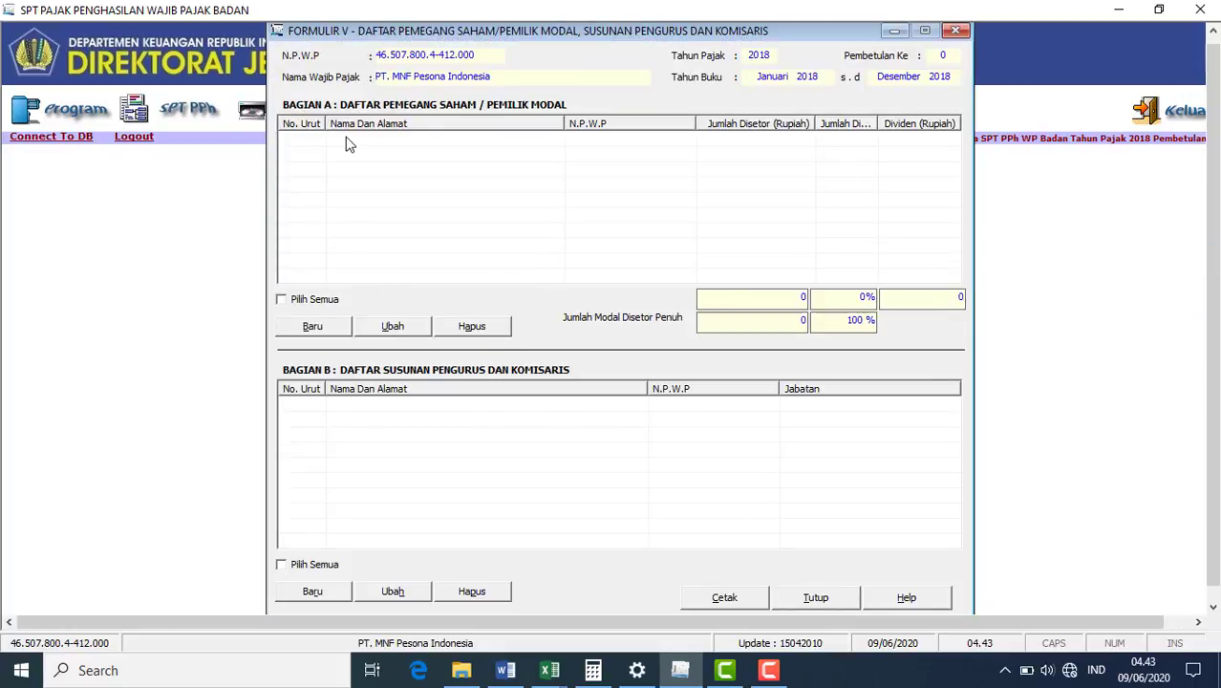
- Start a shareholder entry with 40.000.000.000 paid-up capital, NPWP, name PT WIJAYA MANUNGGAL PUTRA and address
left_click(325, 329)
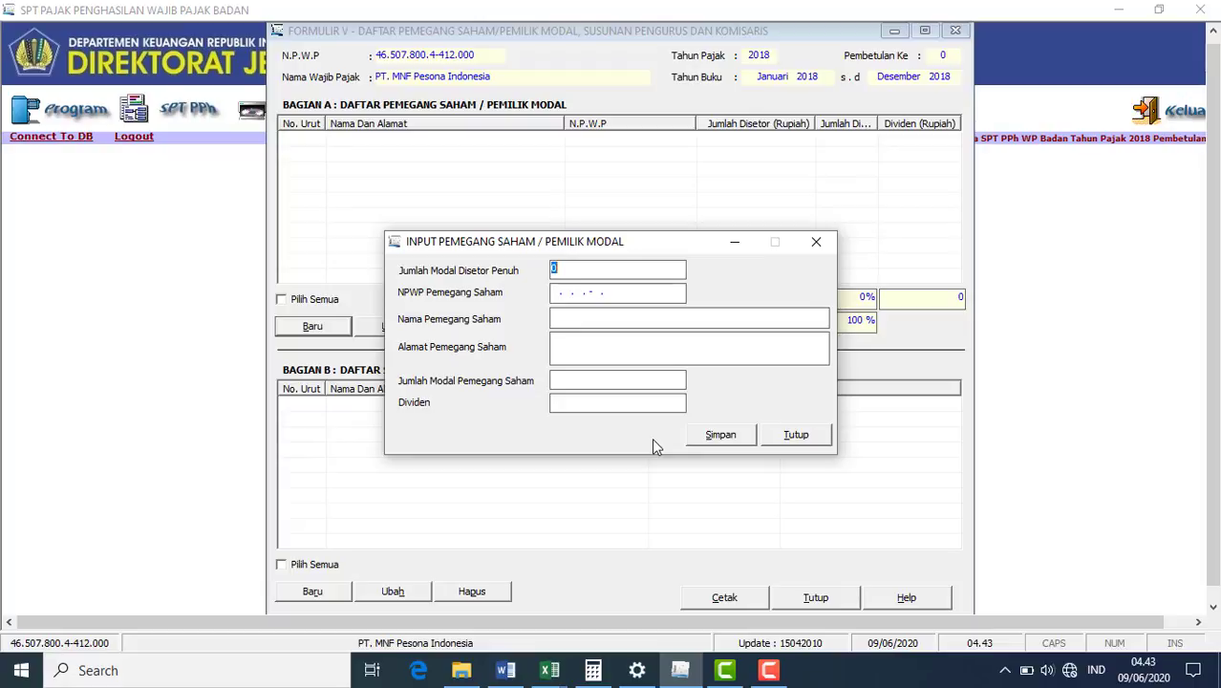
left_click(506, 677)
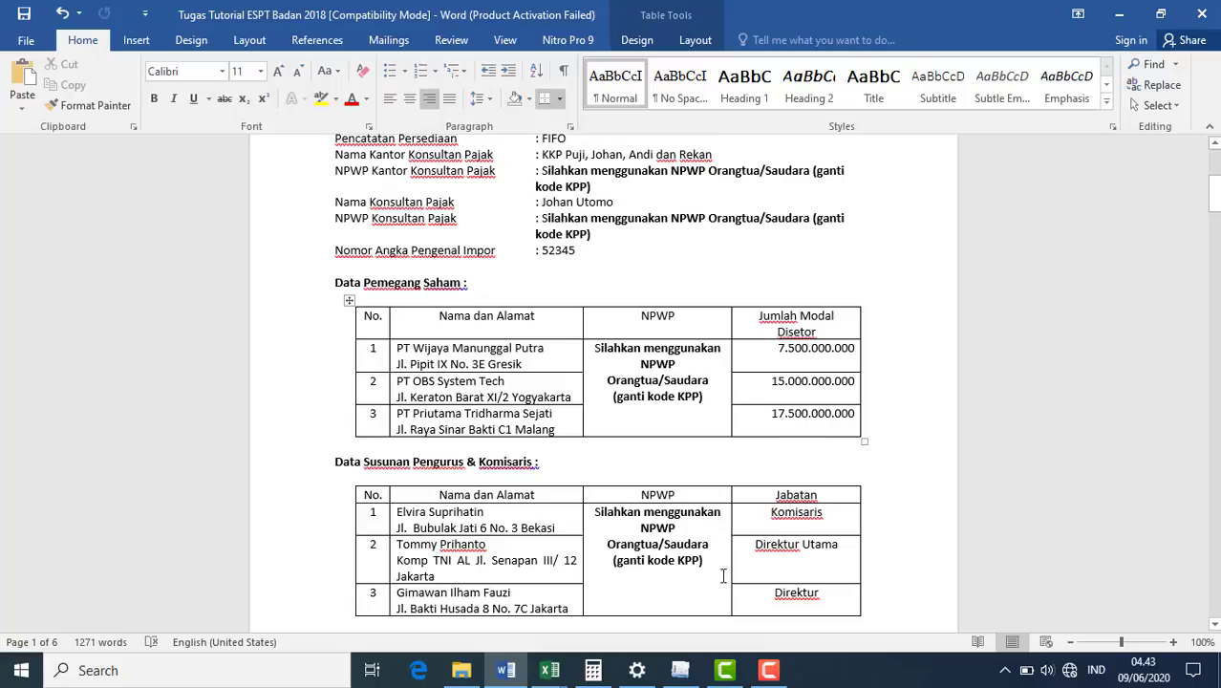
left_click(680, 671)
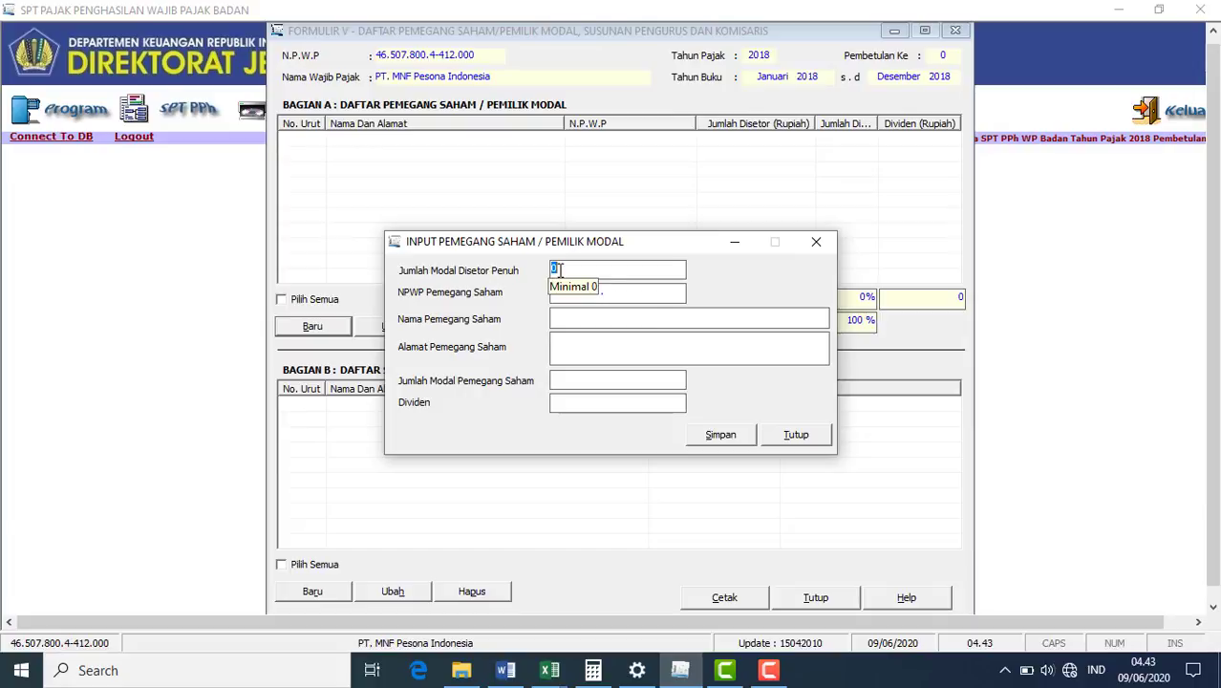
type("400000")
type("00000")
left_click(552, 292)
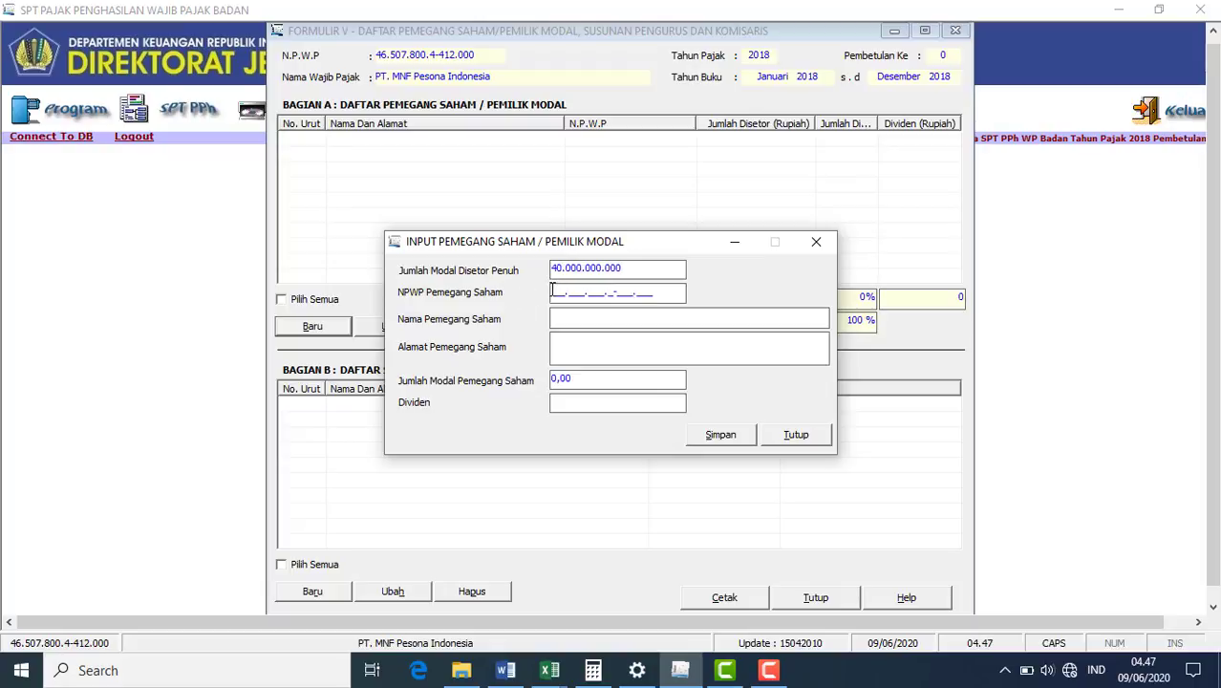
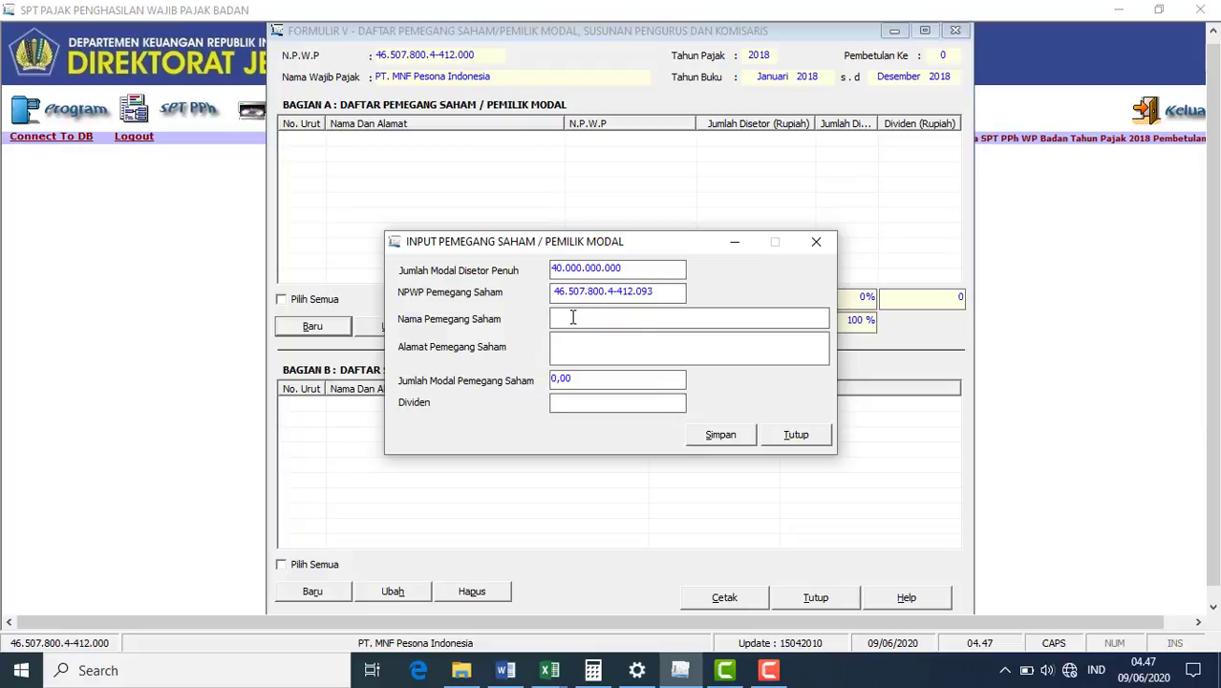
left_click(572, 318)
type("PT WIJAYA MANUNGGAL PUTRA")
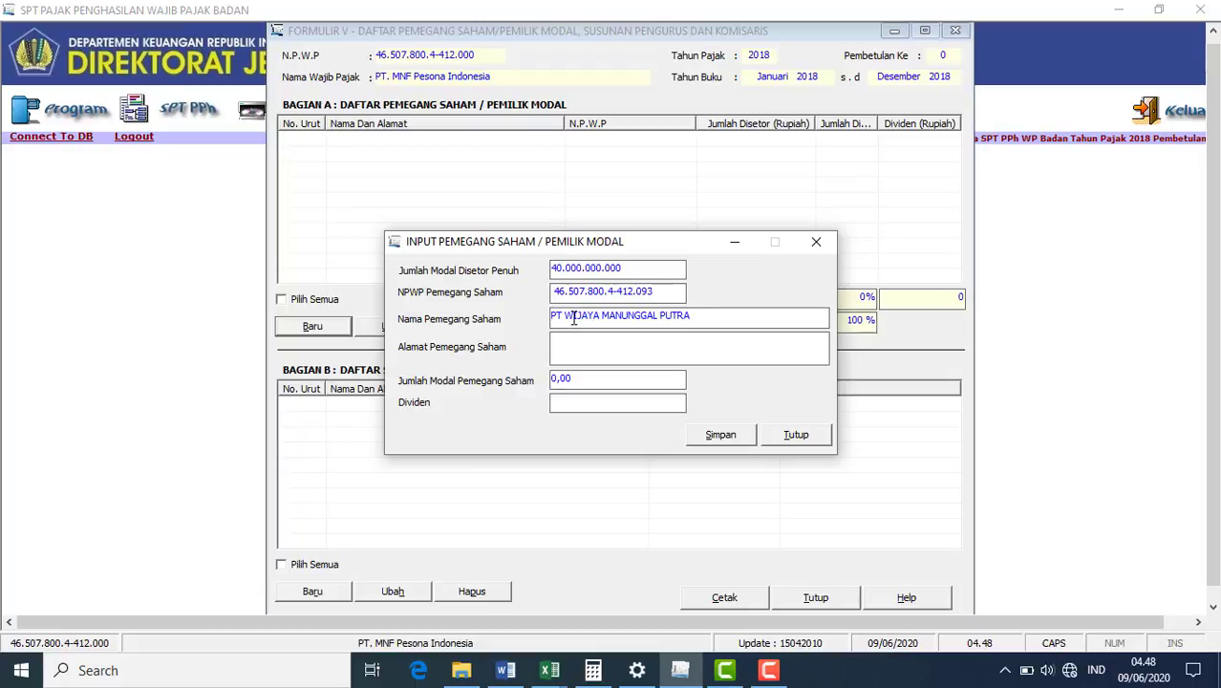
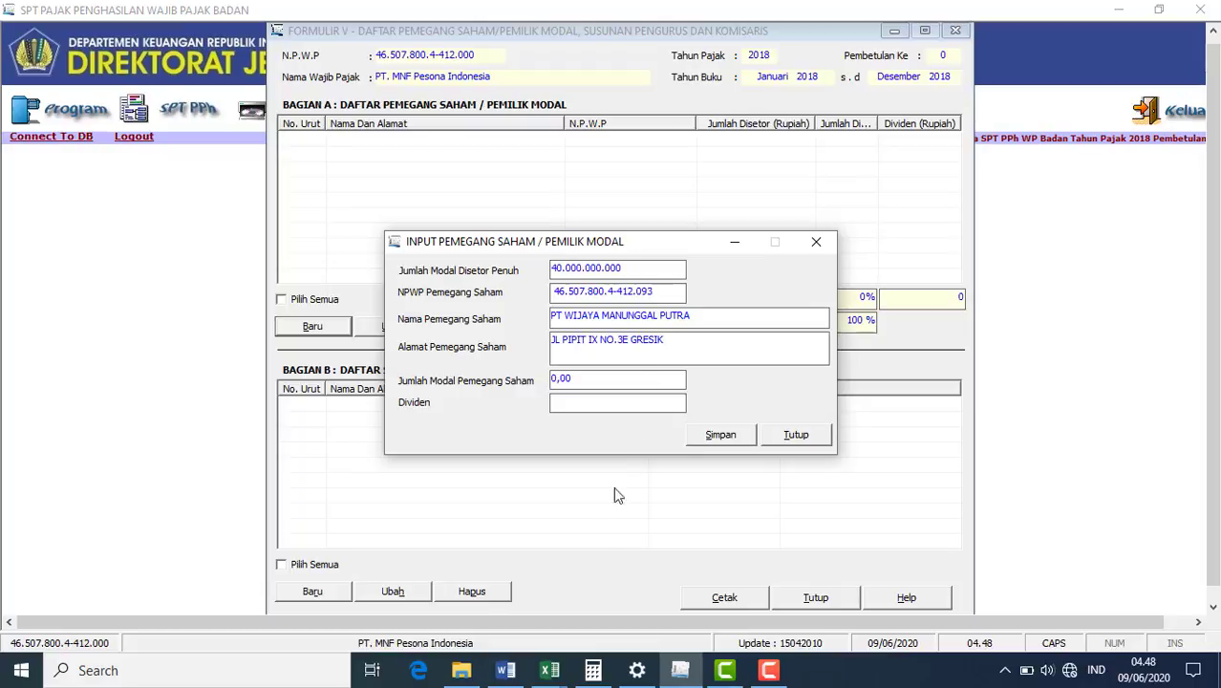
- Give the shareholder 7.500.000.000 capital and 0 dividend, save, and add another record
left_click(505, 670)
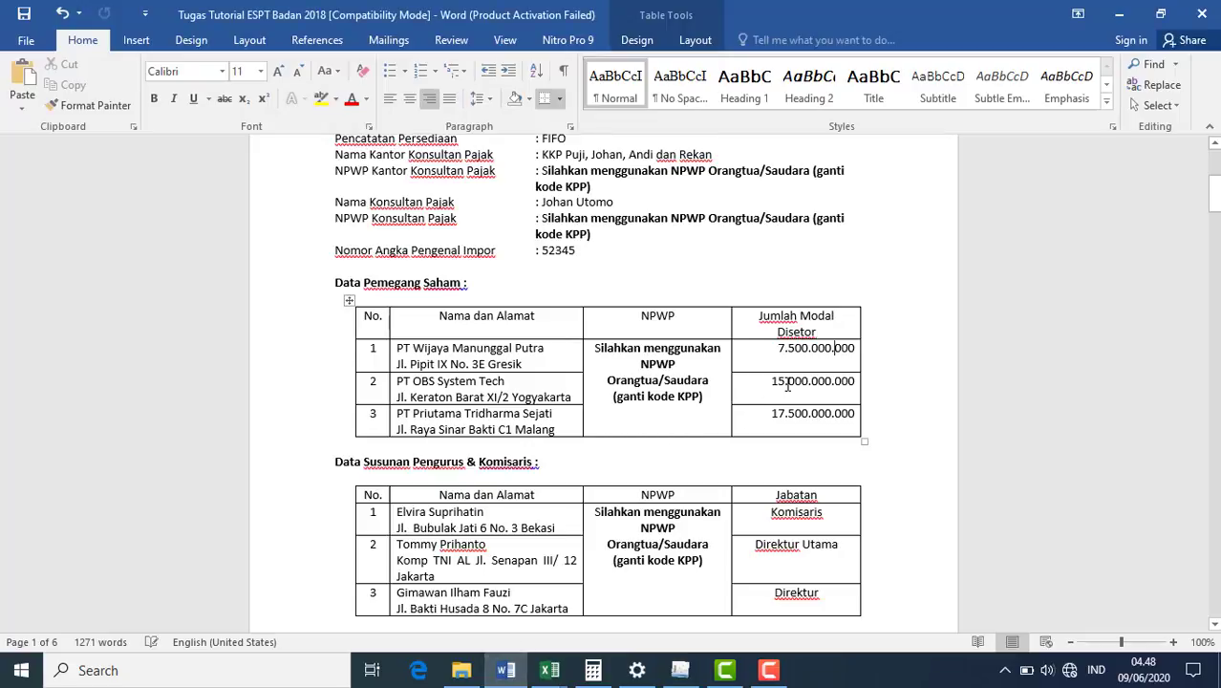
left_click(679, 671)
left_click(619, 381)
type("7500")
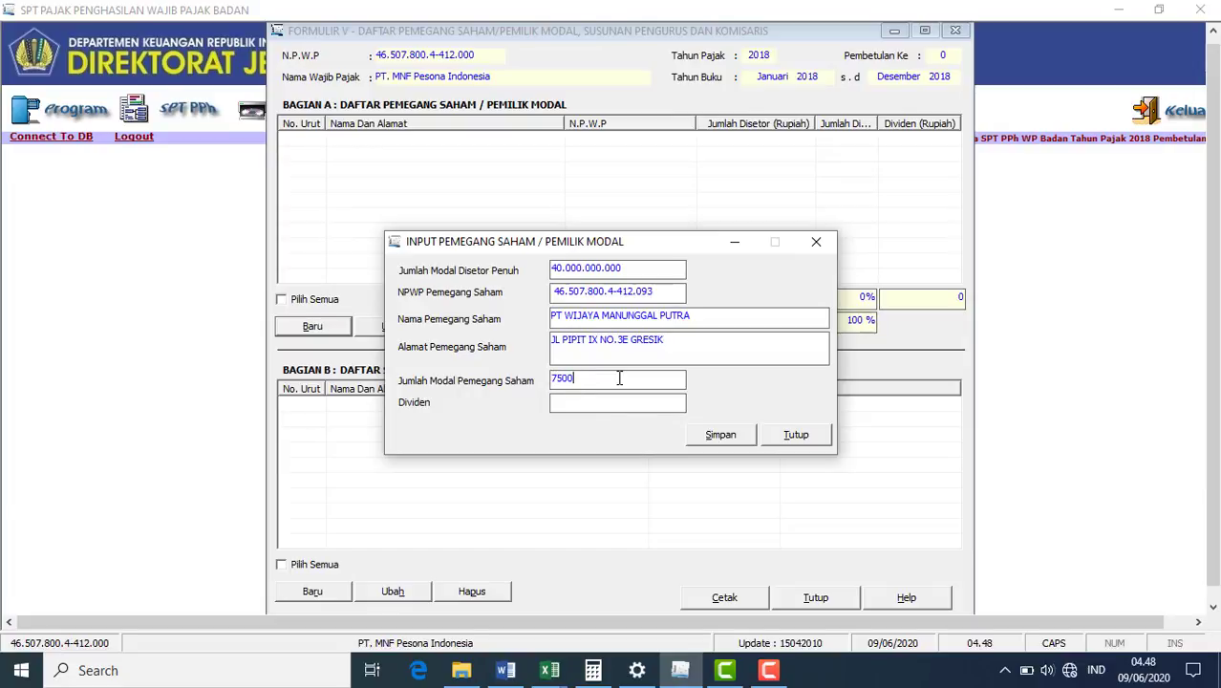
type("000000")
left_click(610, 408)
type("0")
left_click(712, 437)
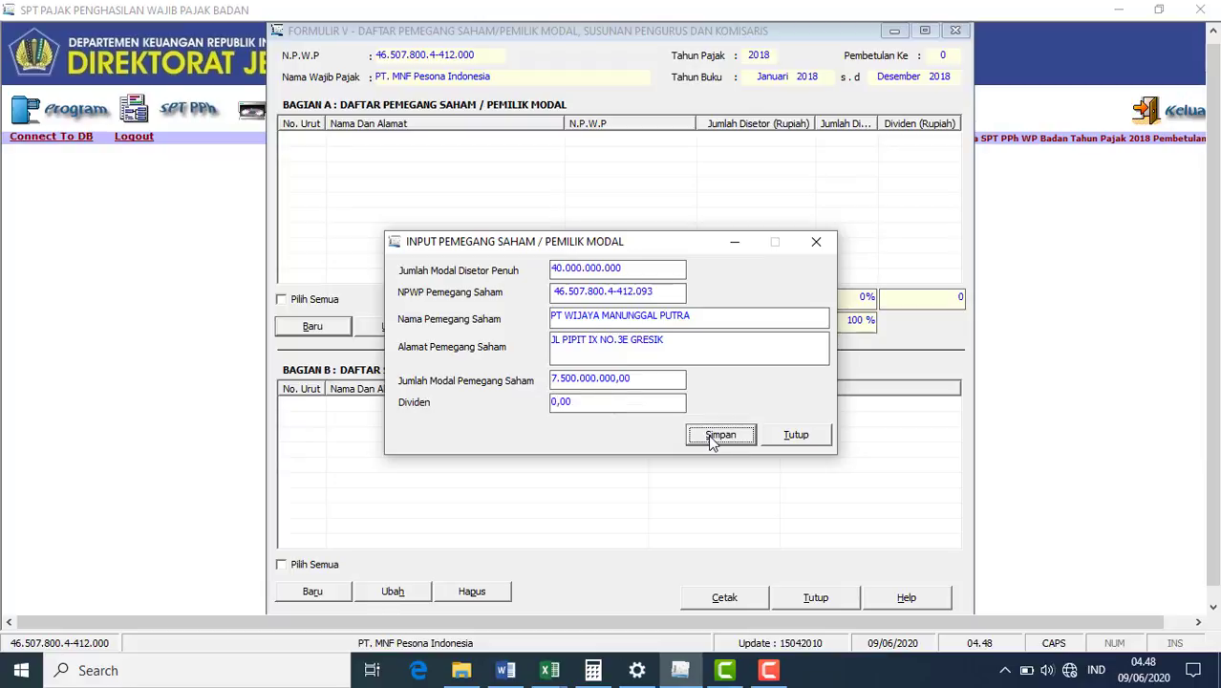
left_click(620, 396)
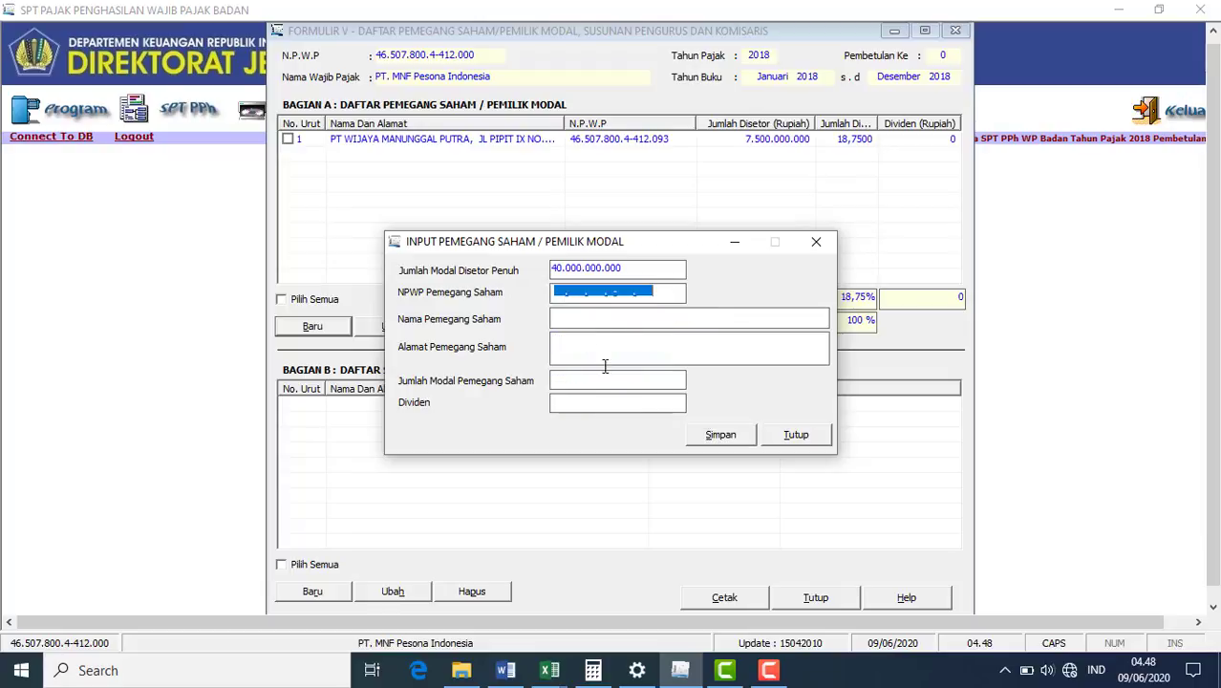
- Enter the second shareholder's corrected NPWP, name PT OBS SYSTEM TECH and Yogyakarta address
left_click(554, 293)
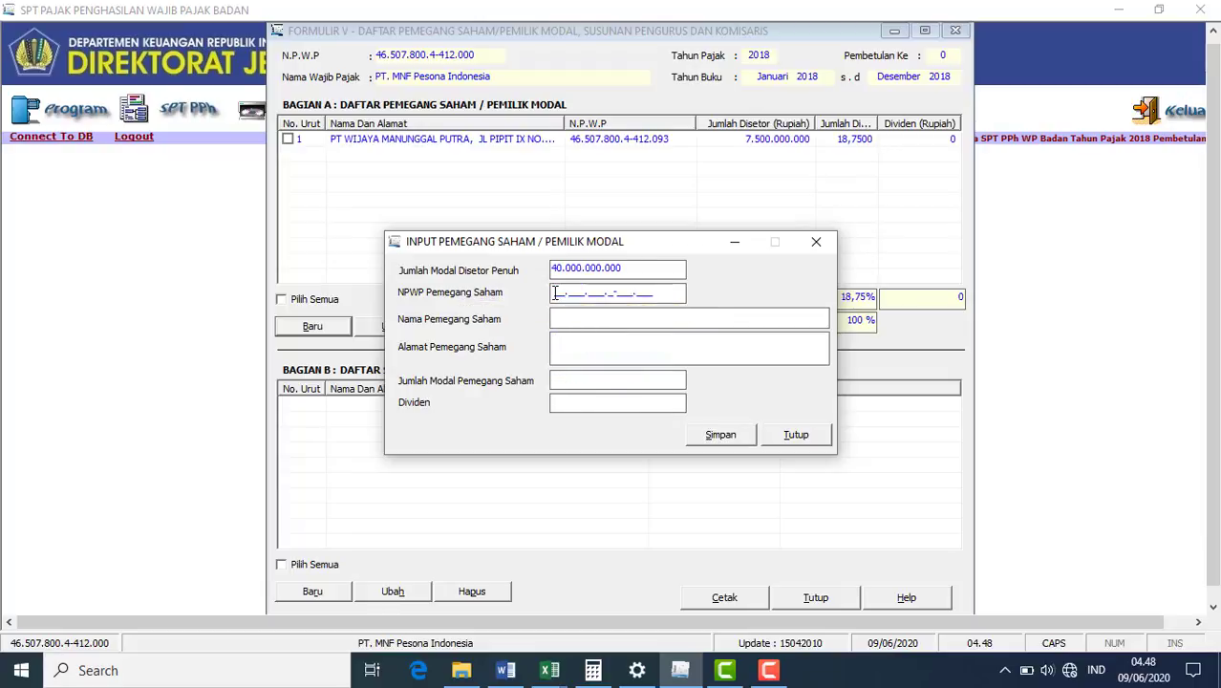
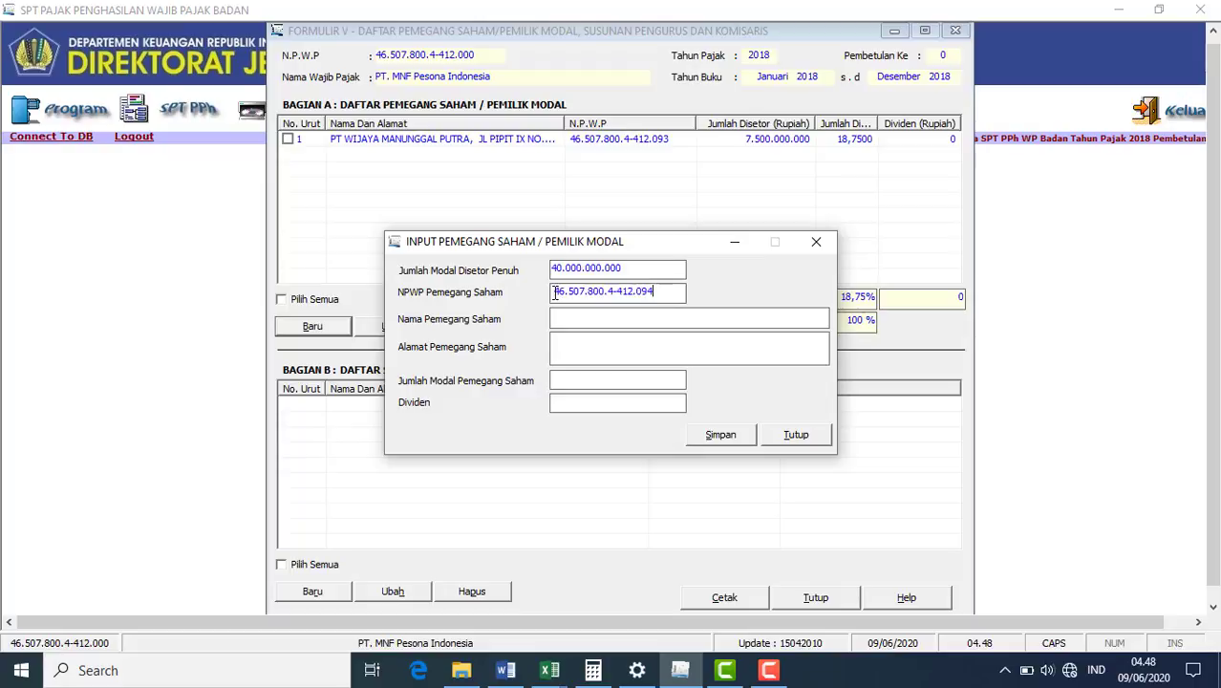
left_click(572, 318)
type("PT OBS SYSTEM TECH")
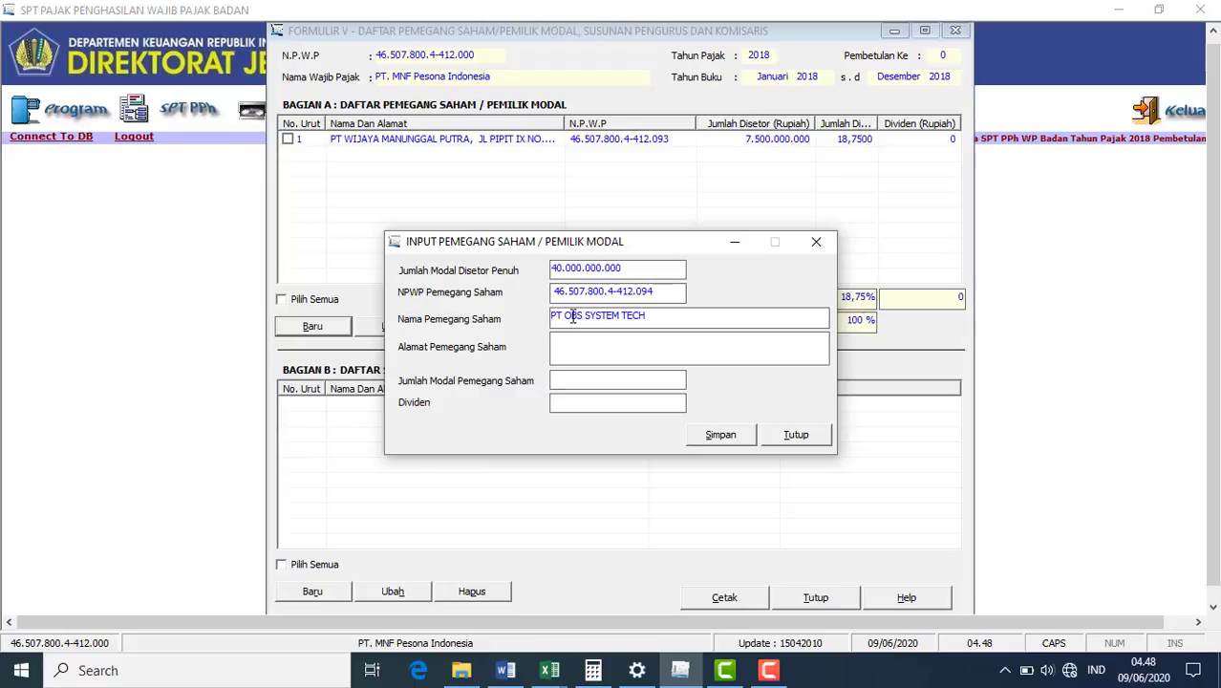
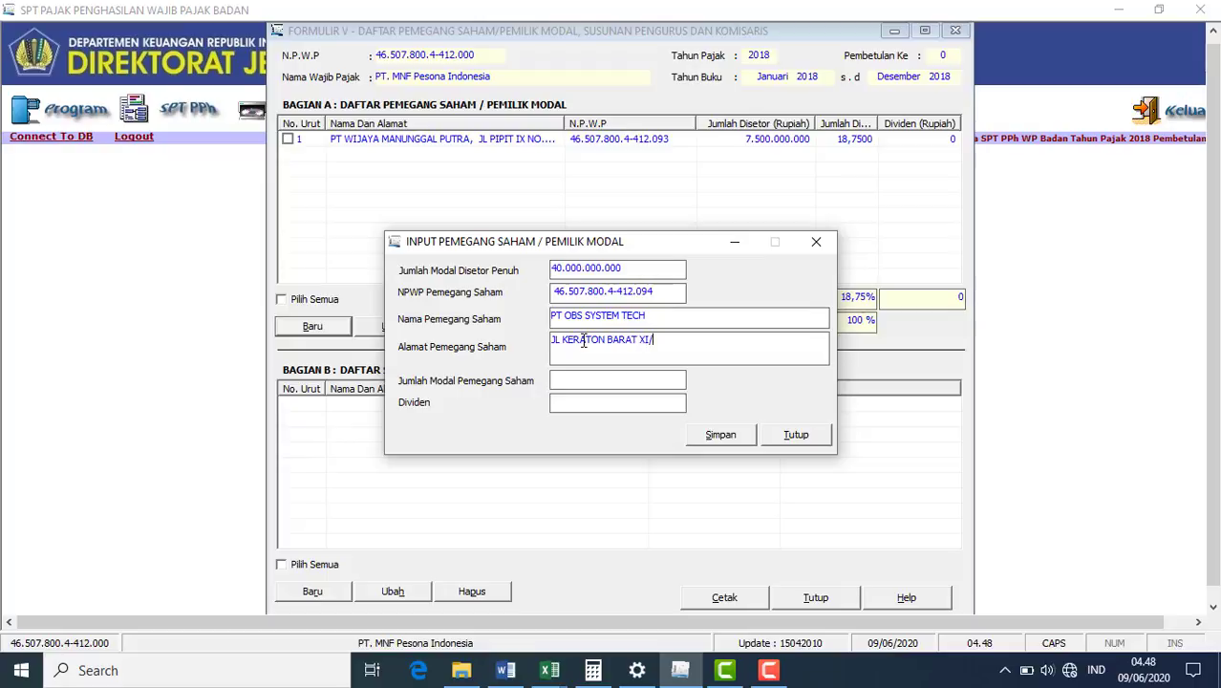
- Give PT OBS SYSTEM TECH 15.000.000.000 capital and 0 dividend, then save
left_click(572, 380)
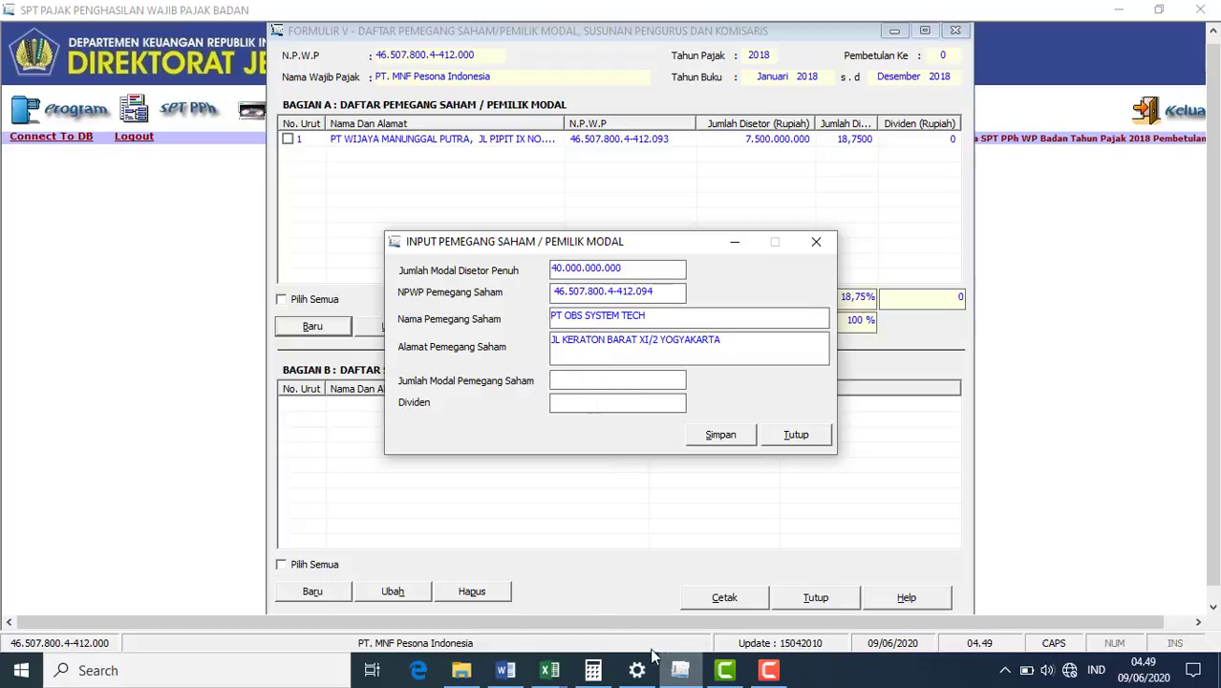
left_click(515, 672)
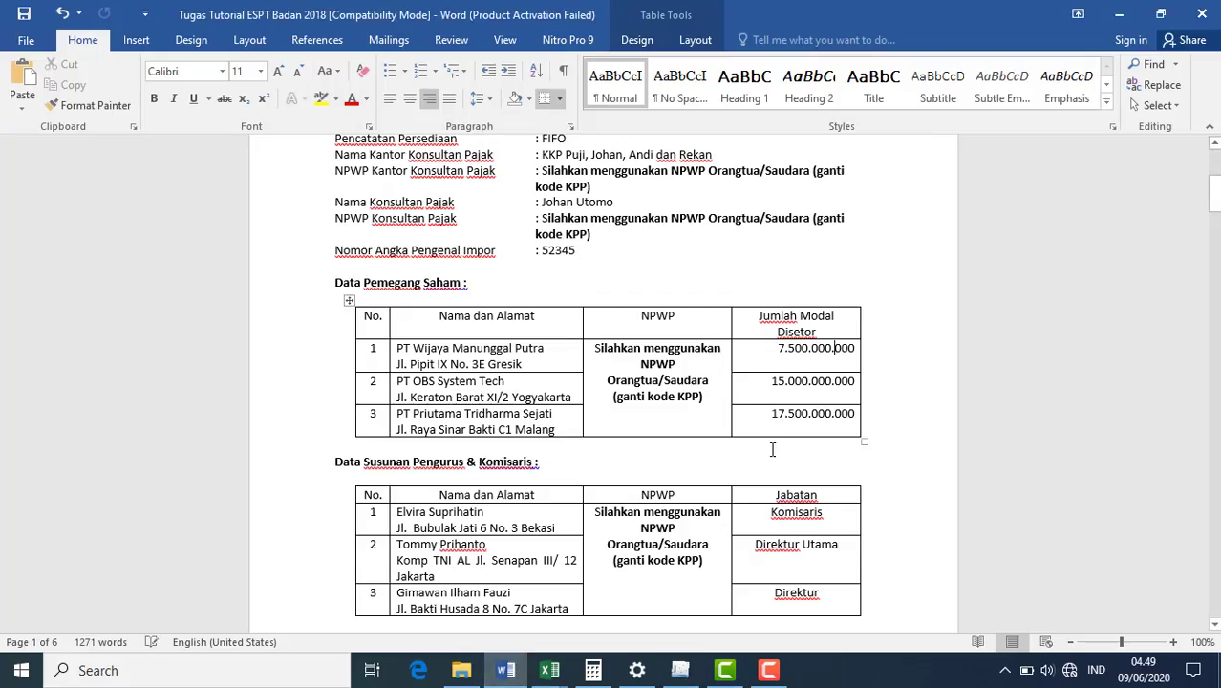
left_click(683, 670)
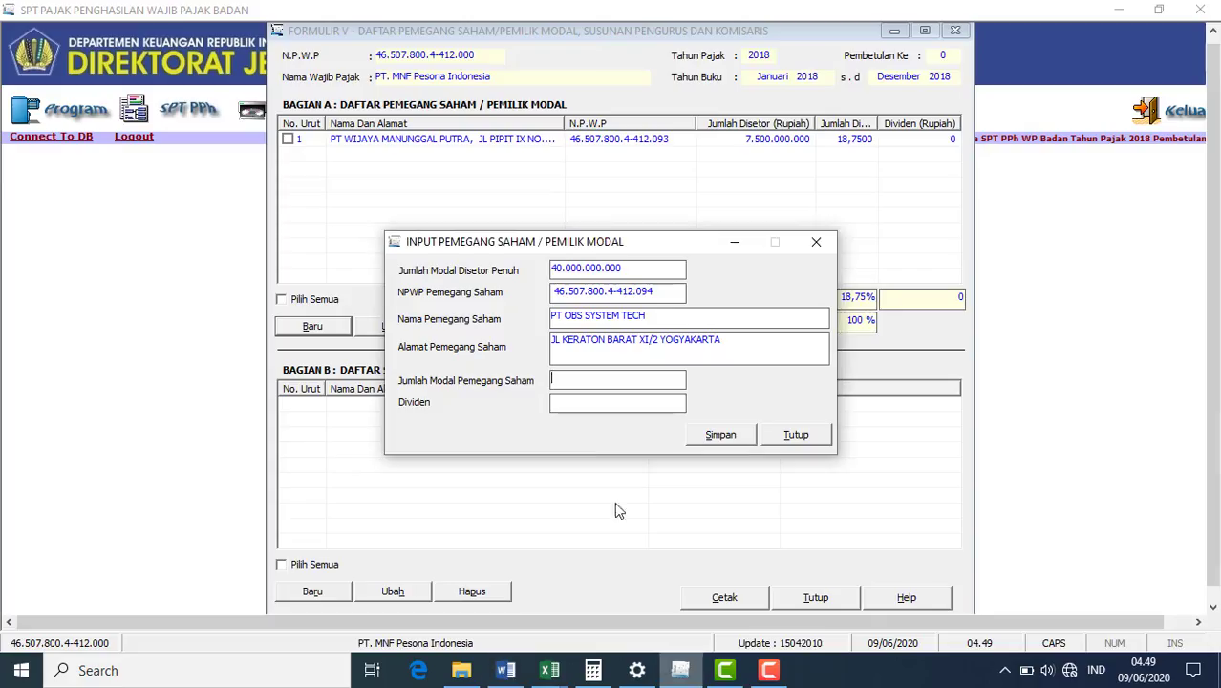
type("15000")
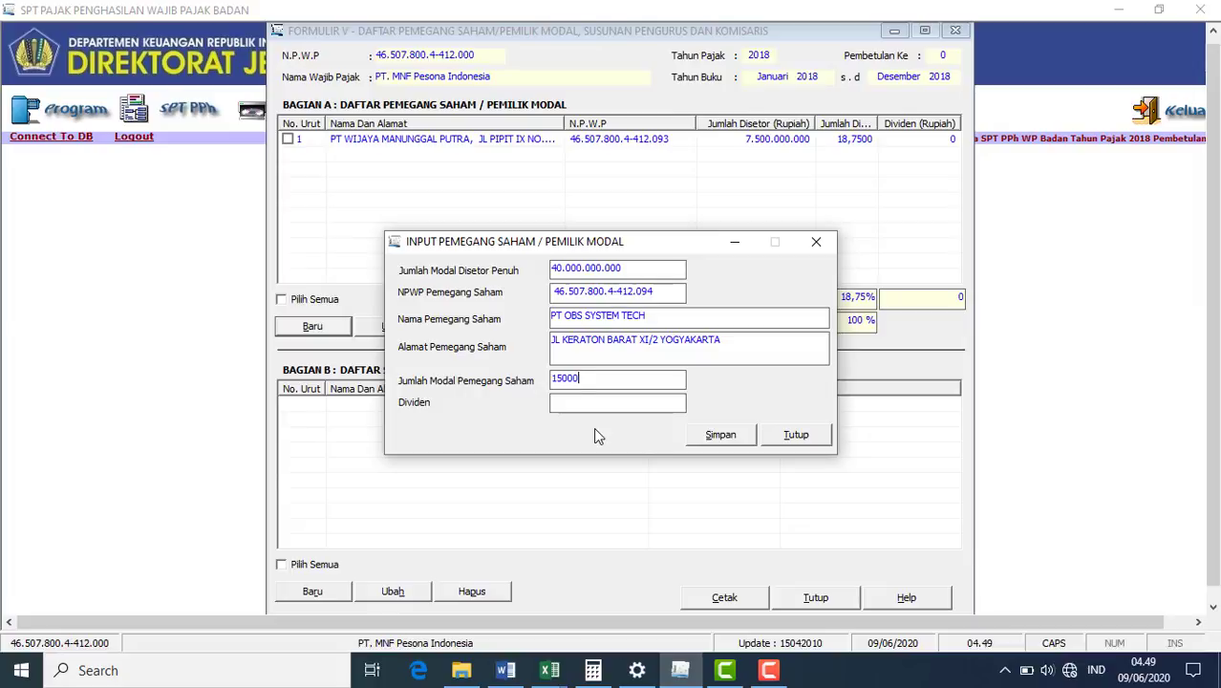
type("000000")
key("Tab")
type("0")
left_click(733, 435)
- Start a third shareholder entry with its NPWP, name PT PRIUTAMA TRIDHARMA SEJATI and Malang address
left_click(627, 397)
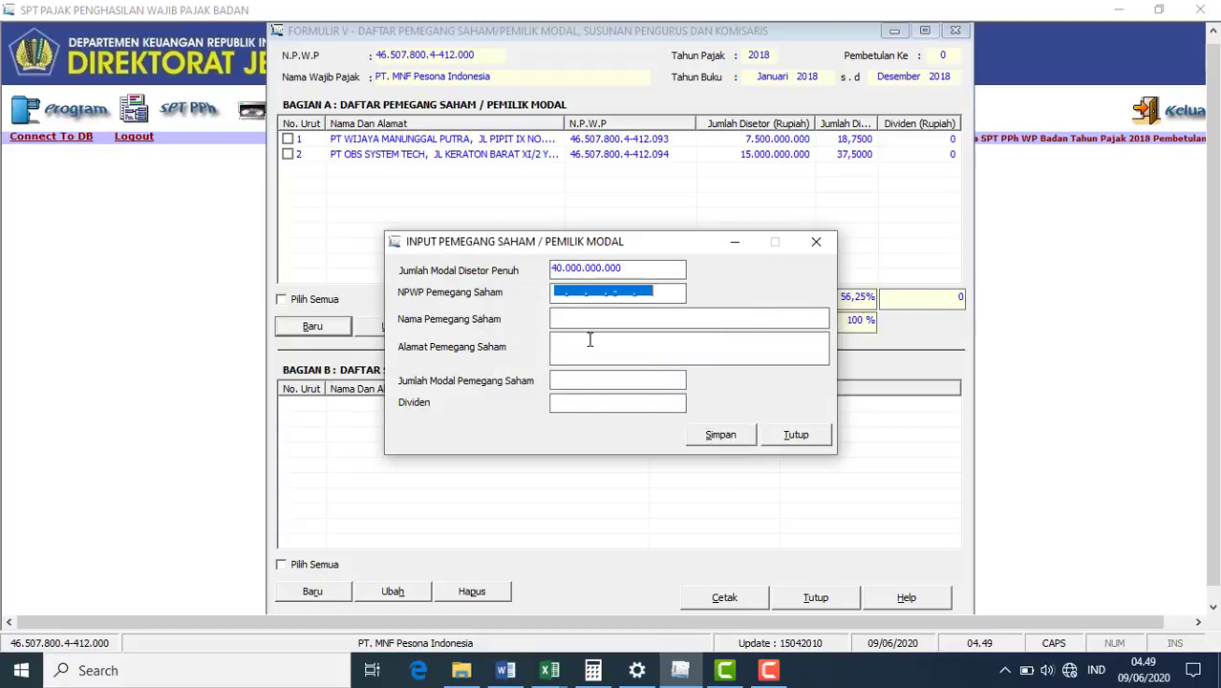
left_click(556, 295)
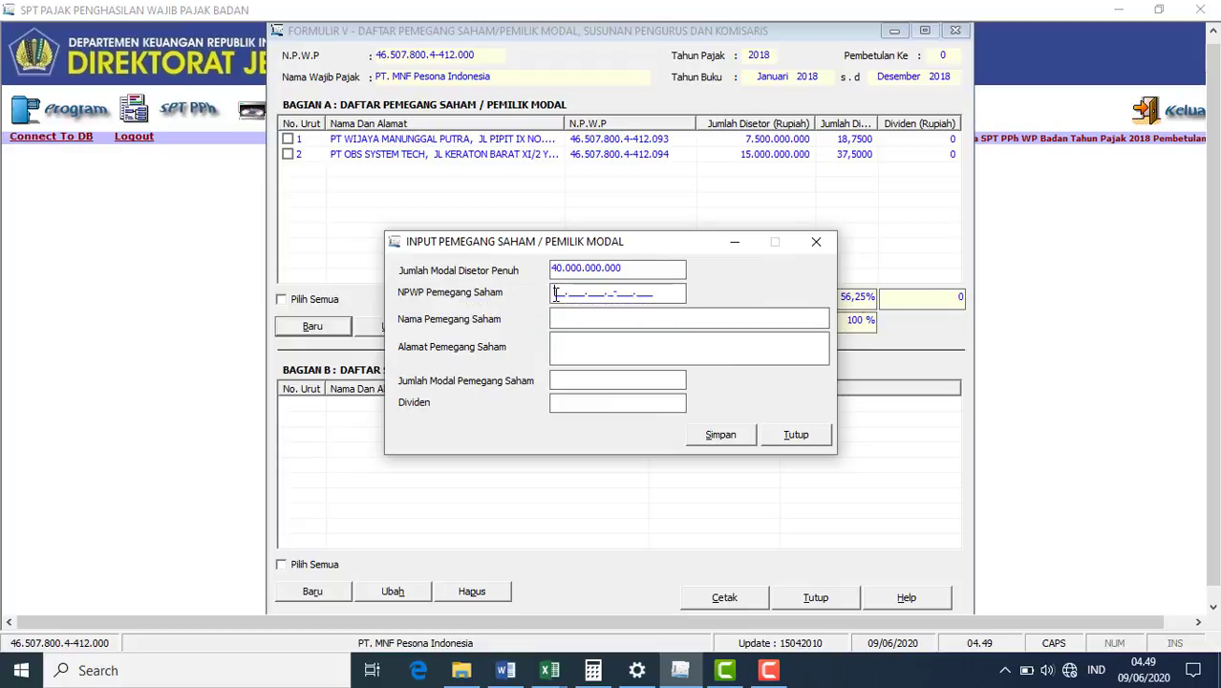
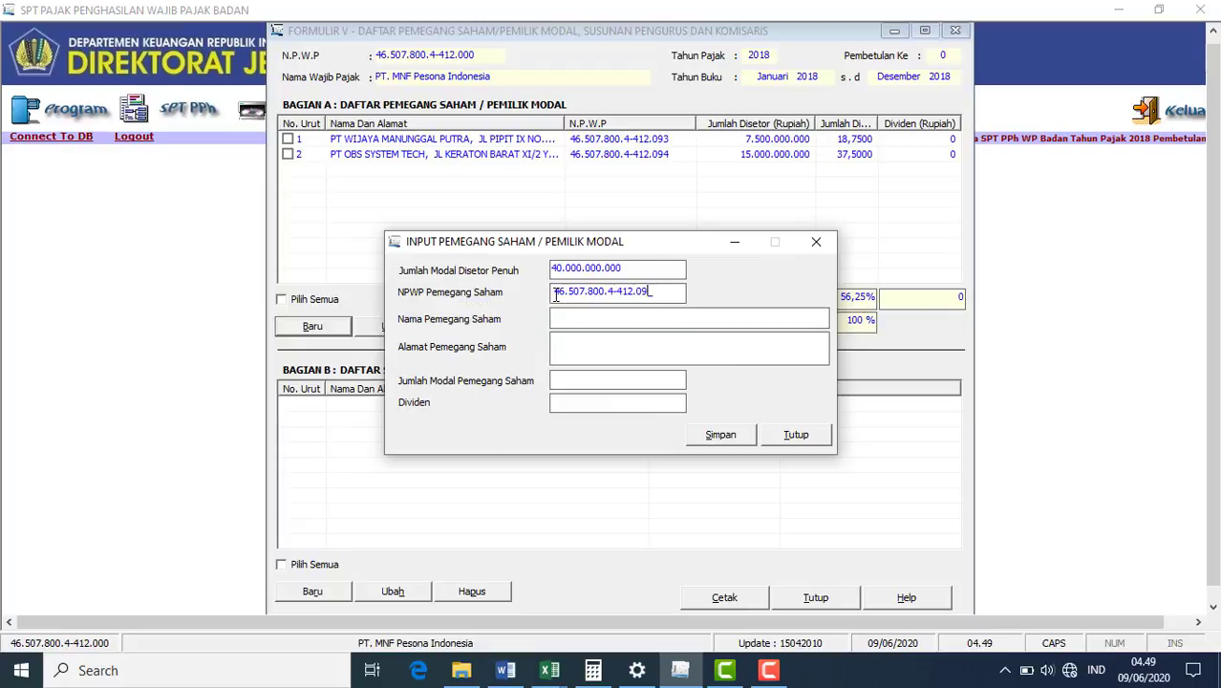
left_click(594, 317)
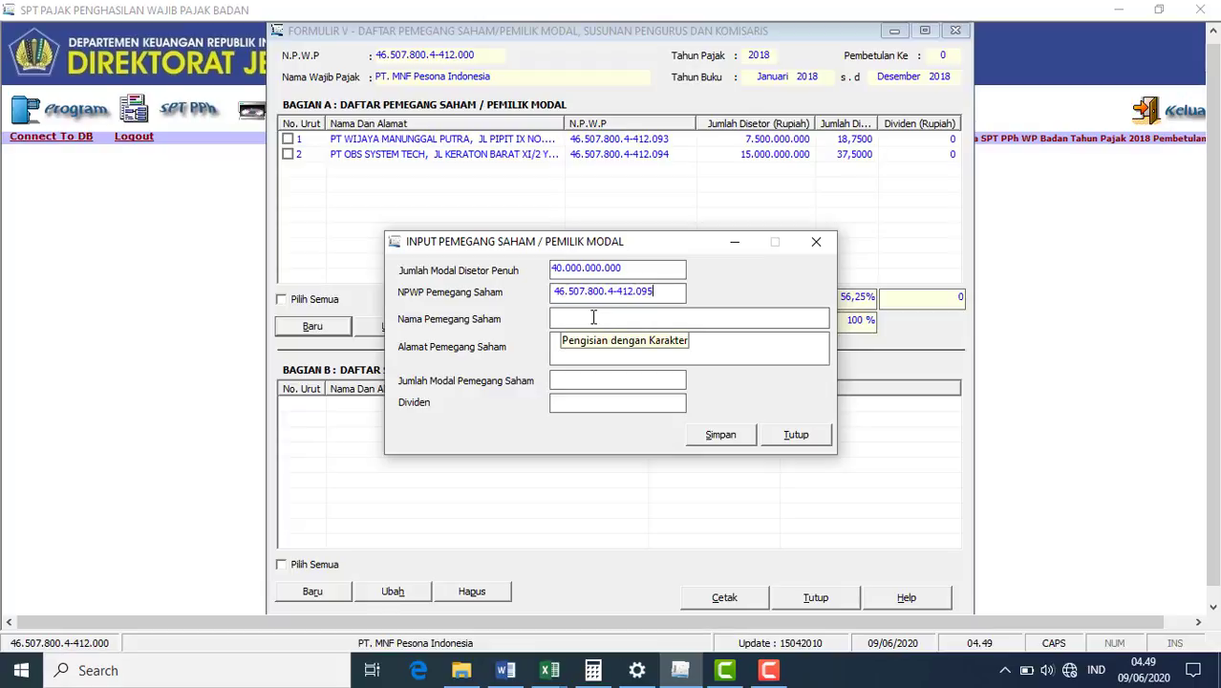
left_click(593, 317)
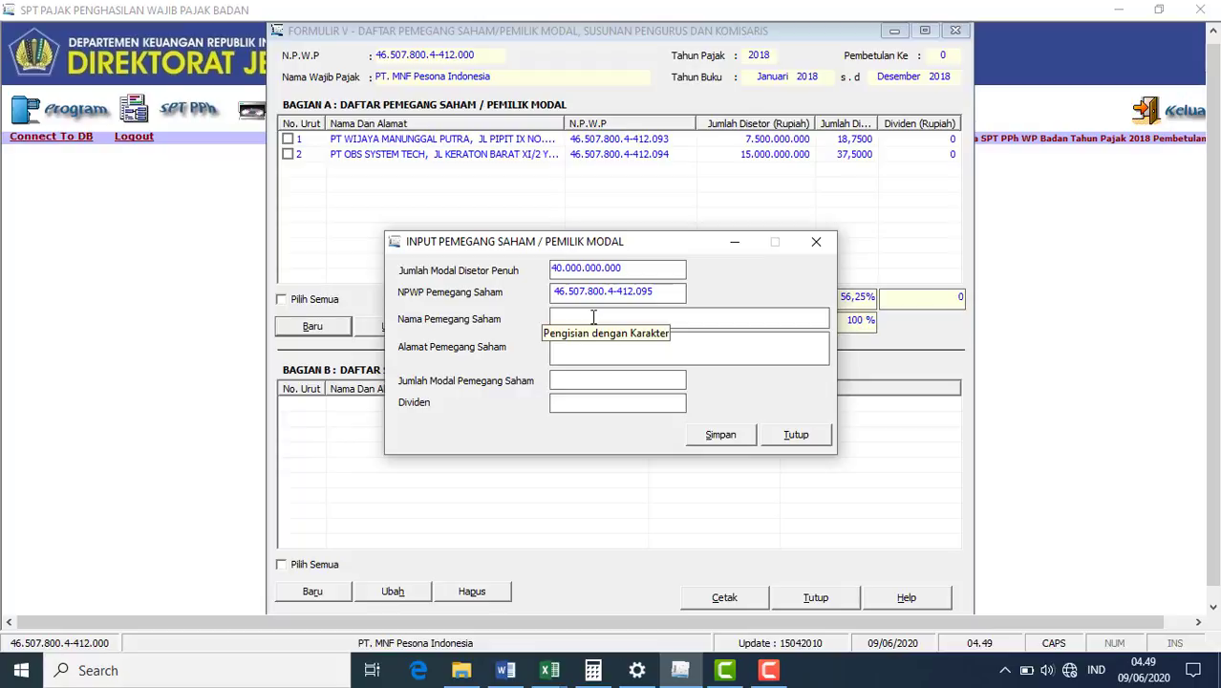
type("PT PRIUT")
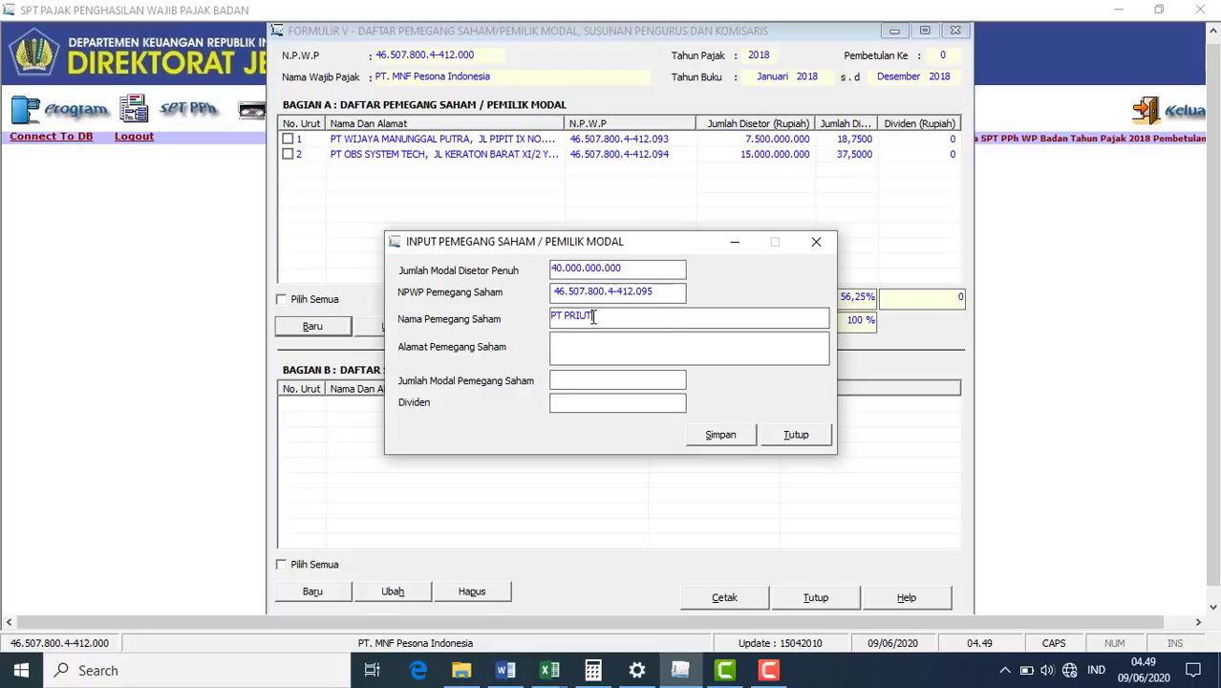
type("AMA TRIDHARMA SEJATI")
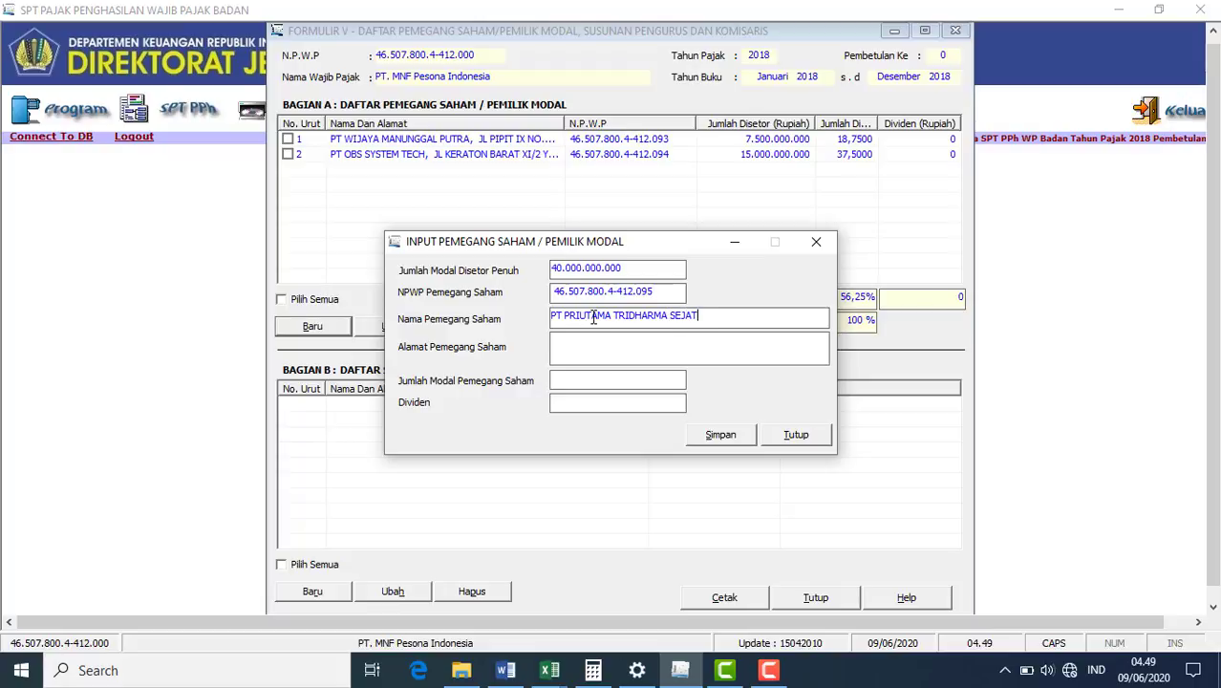
left_click(613, 344)
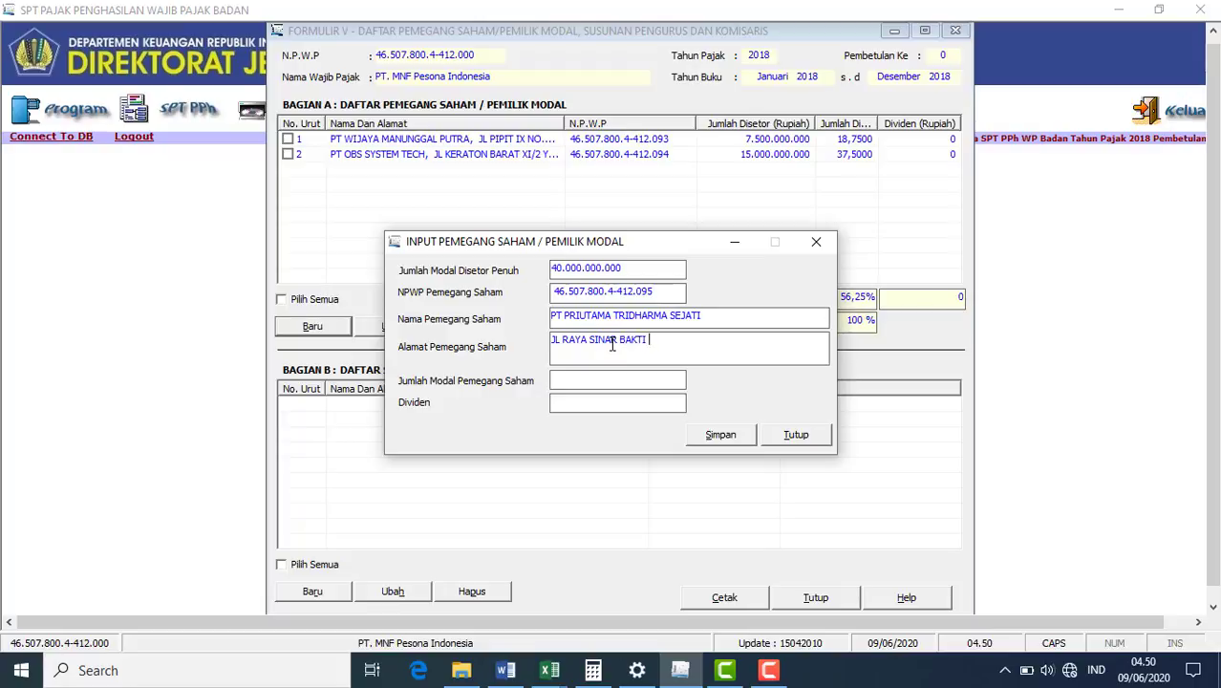
- Give PT PRIUTAMA TRIDHARMA SEJATI 17.500.000.000 capital and 0 dividend, save, and confirm
left_click(509, 672)
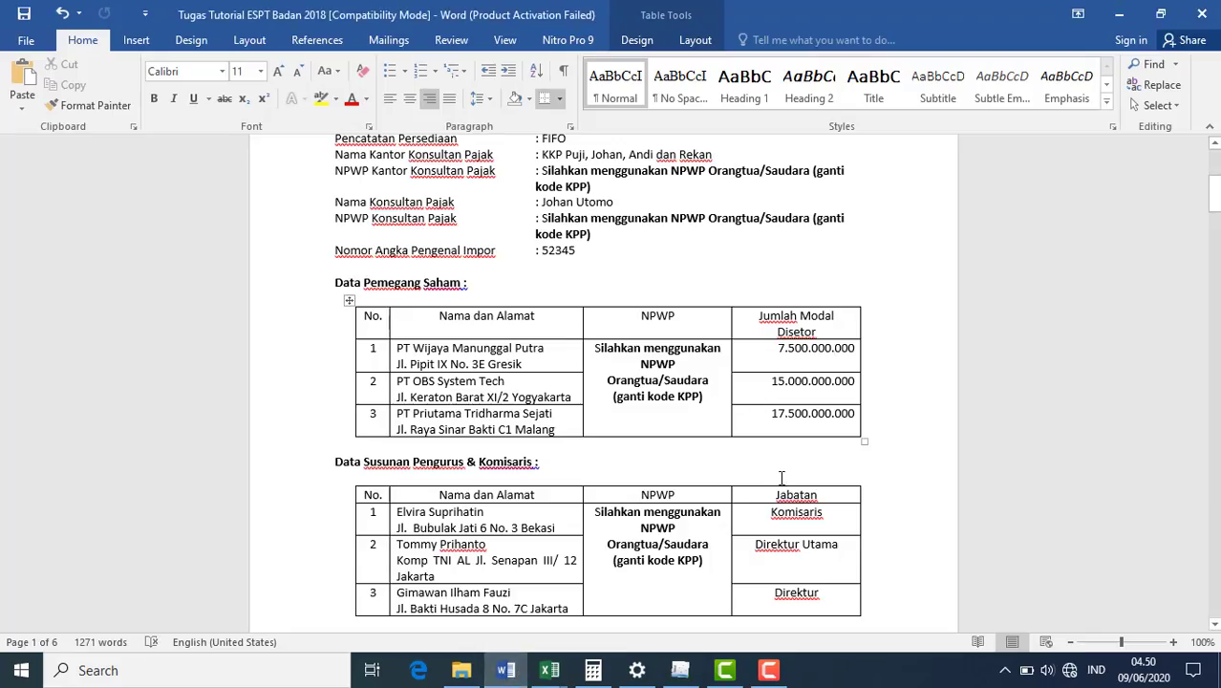
left_click(680, 670)
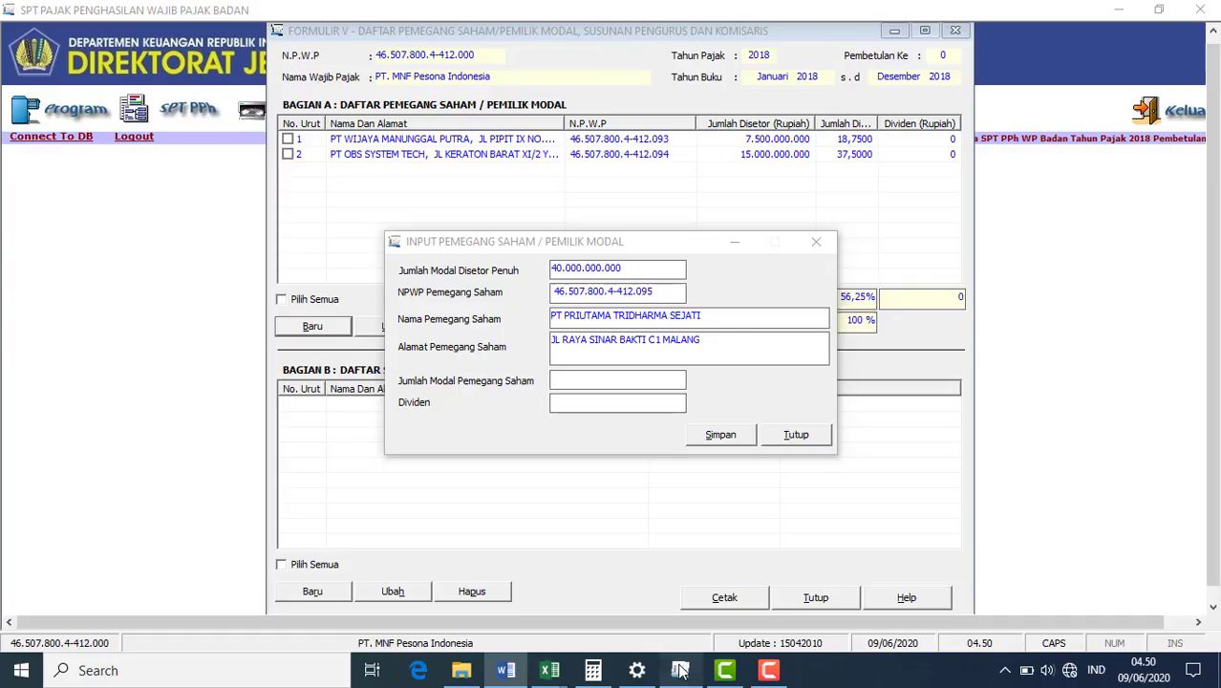
type("17500")
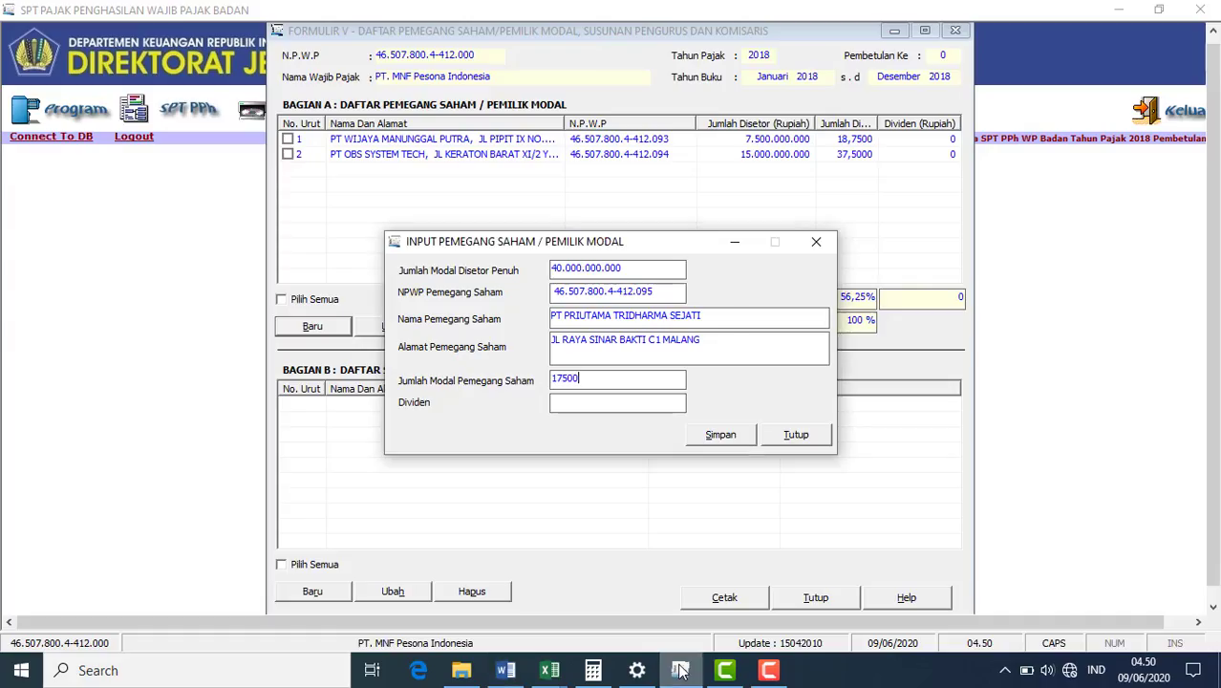
type("000000")
left_click(667, 407)
type("0")
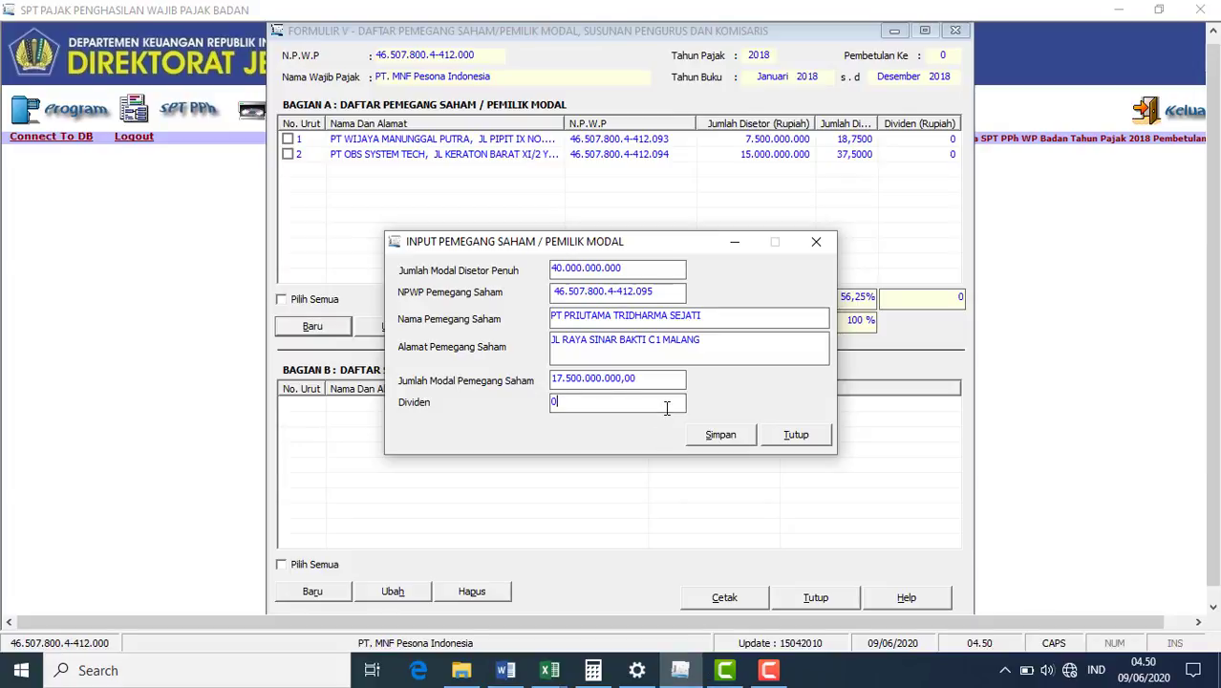
left_click(721, 432)
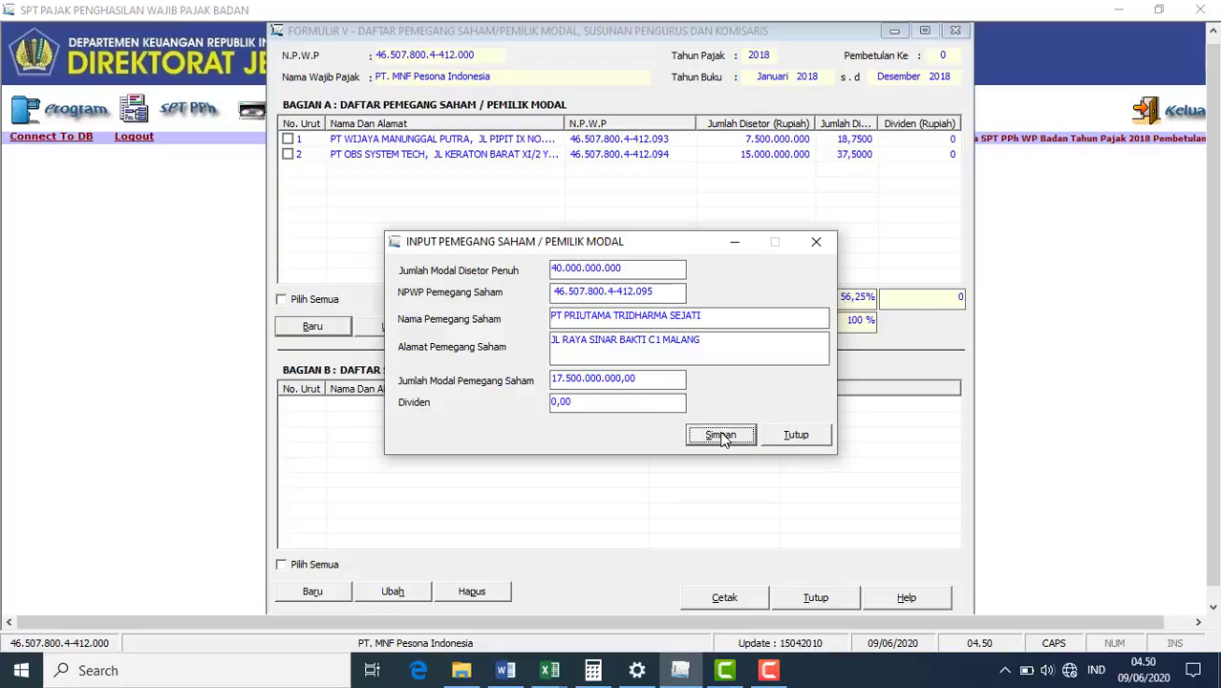
left_click(633, 396)
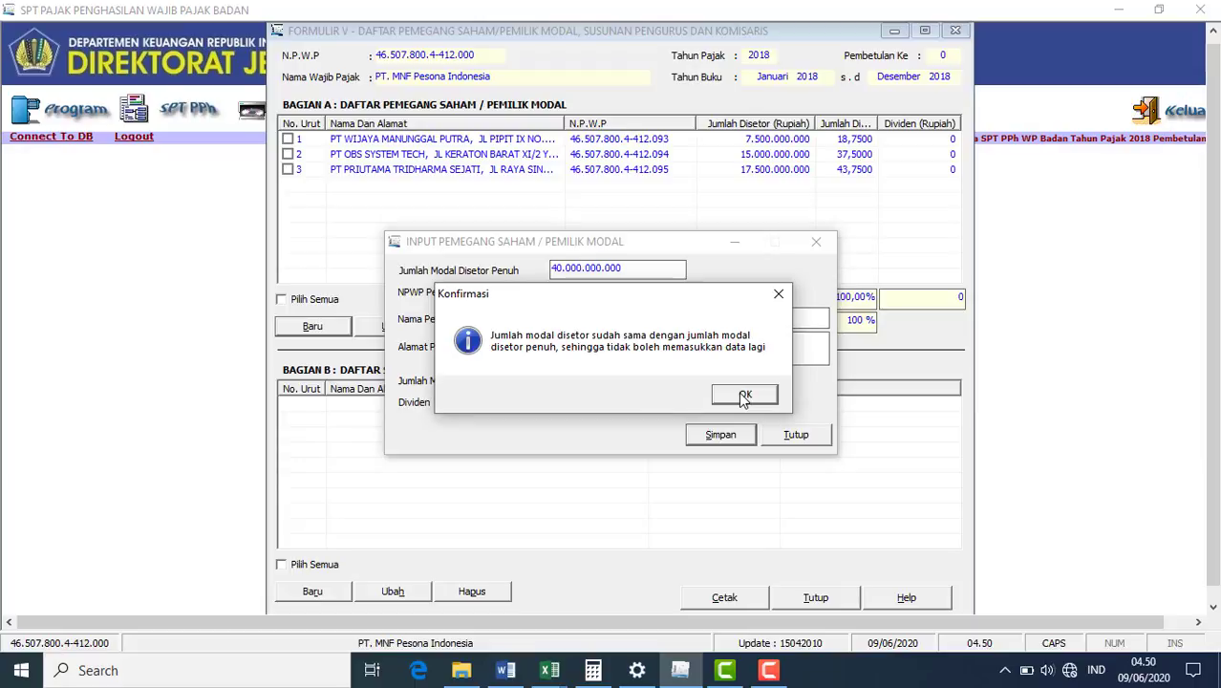
- Close Formulir V and open the blank Formulir 1771-II from the SPT PPh Lampiran menu
left_click(745, 397)
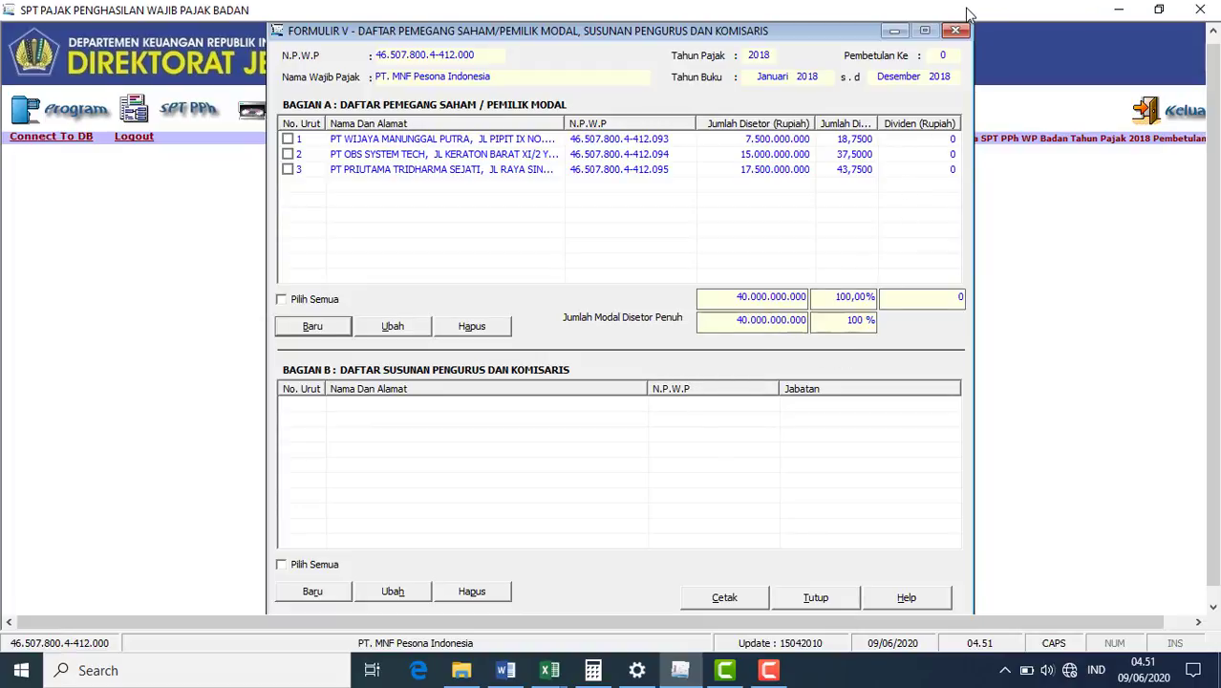
left_click(805, 597)
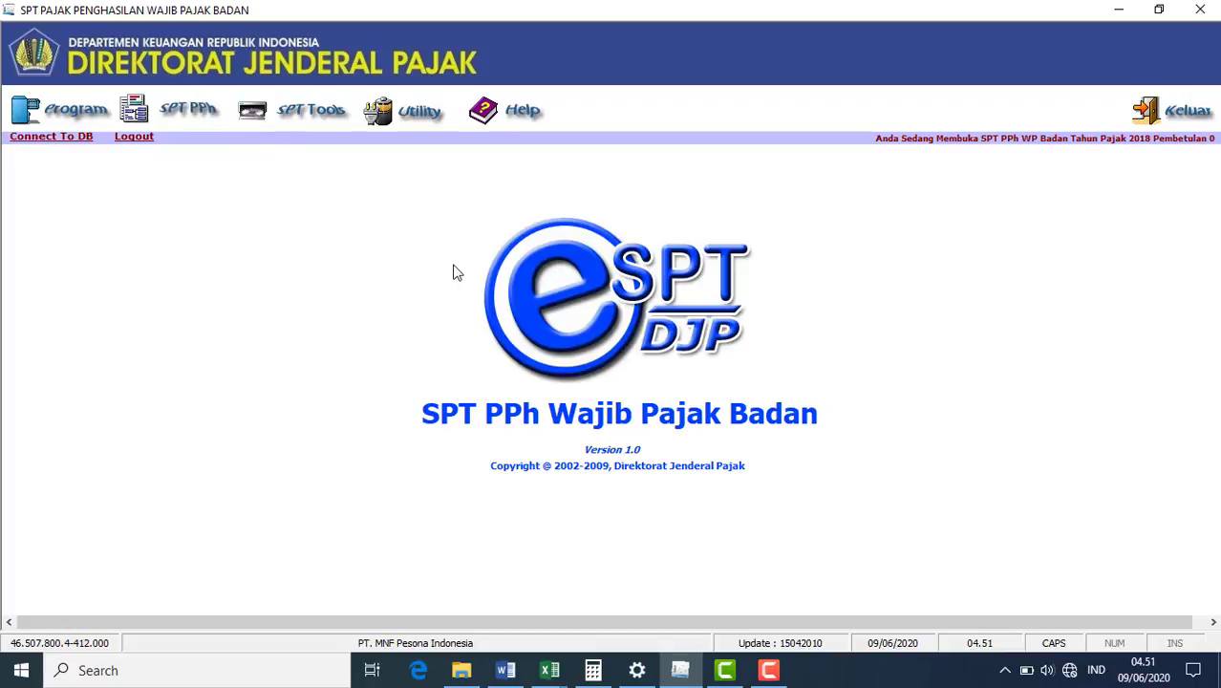
left_click(189, 110)
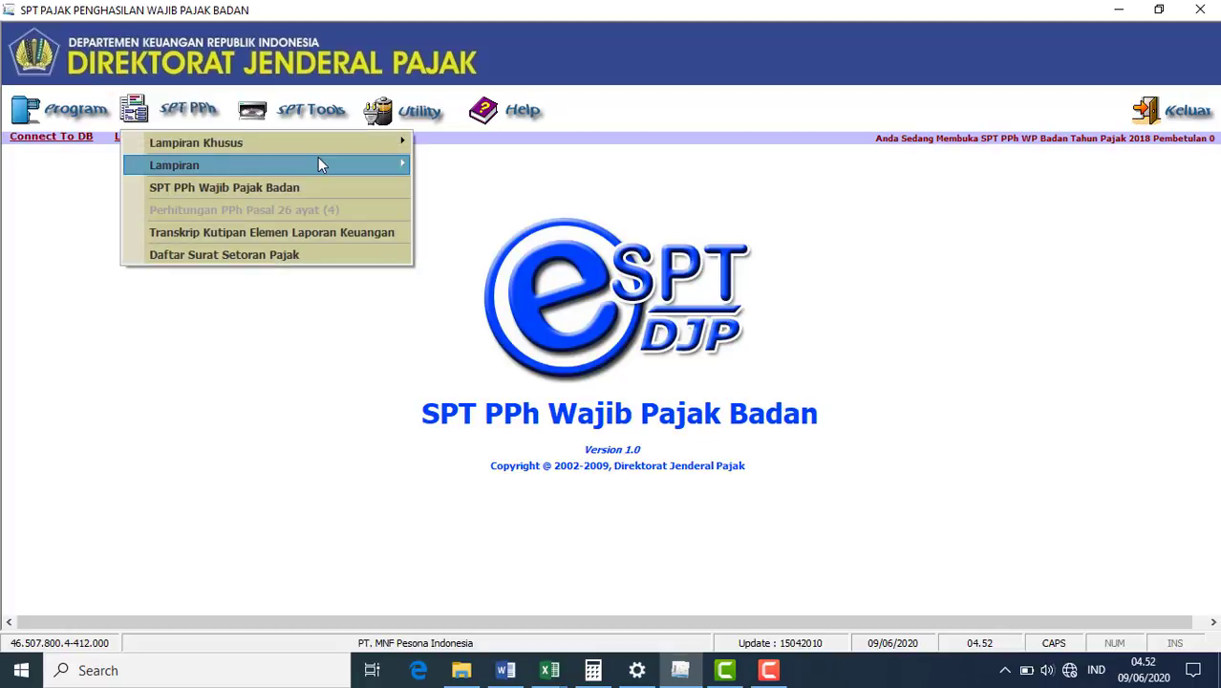
mouse_move(321, 165)
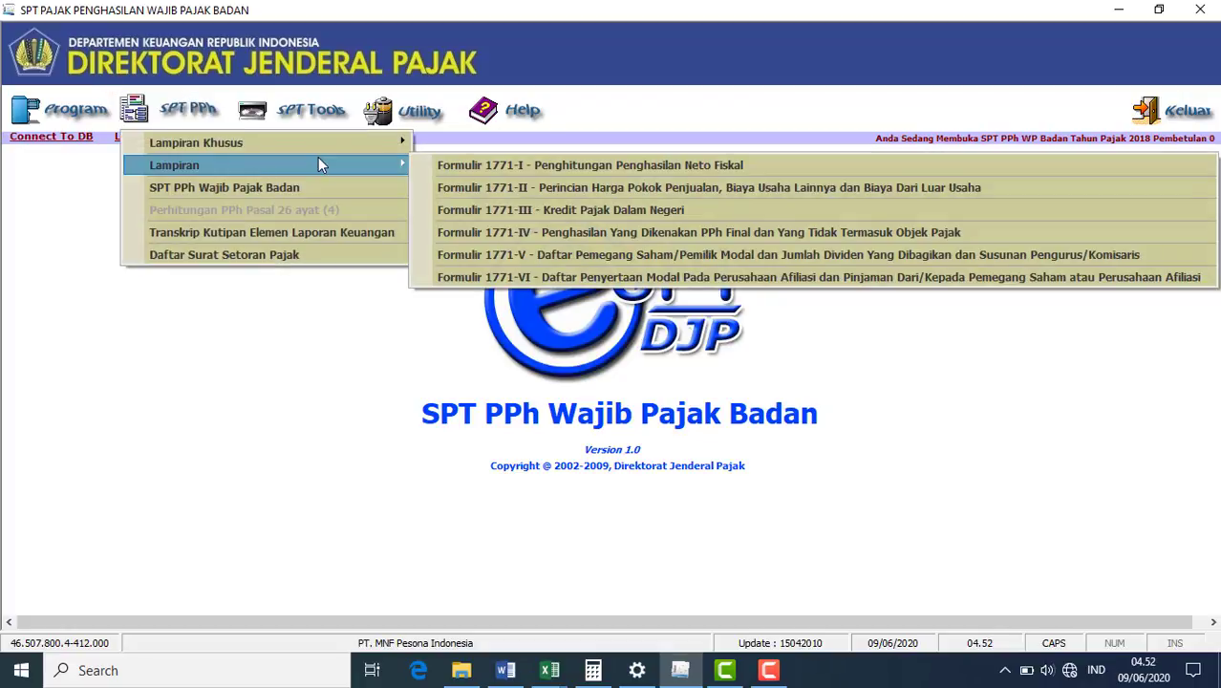
left_click(465, 191)
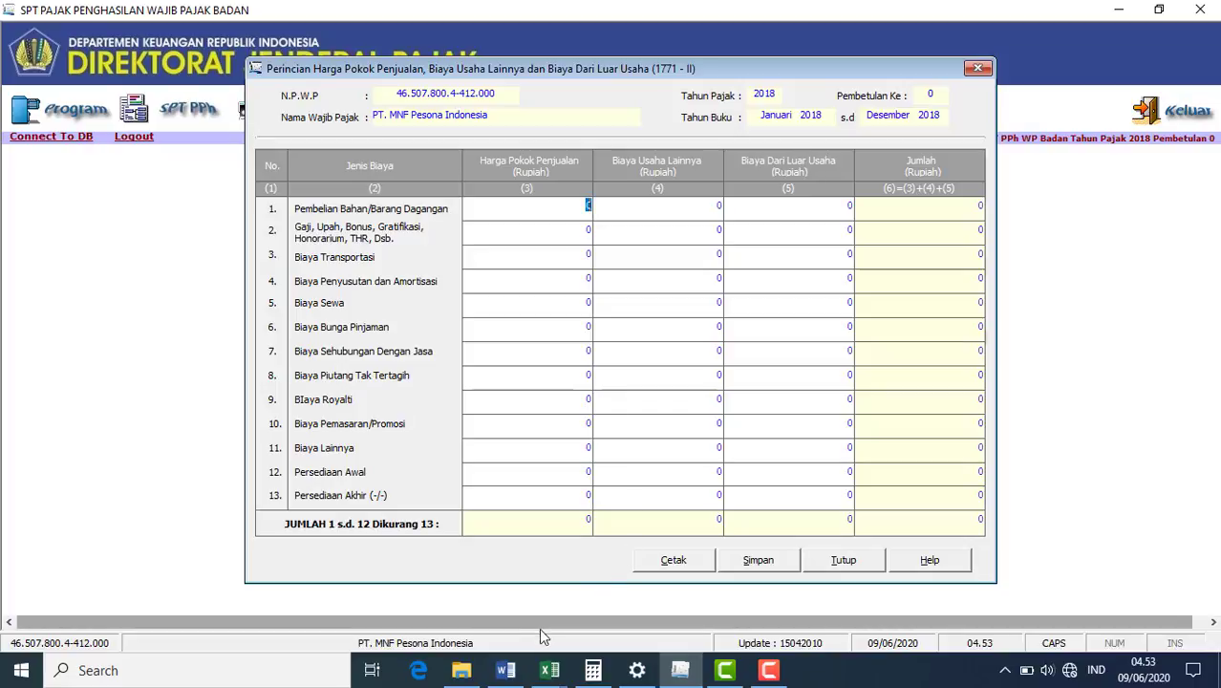
- Enter Pembelian Bahan/Barang Dagangan of 54.900.000.000 from the reconciliation workbook into row 1
mouse_move(561, 675)
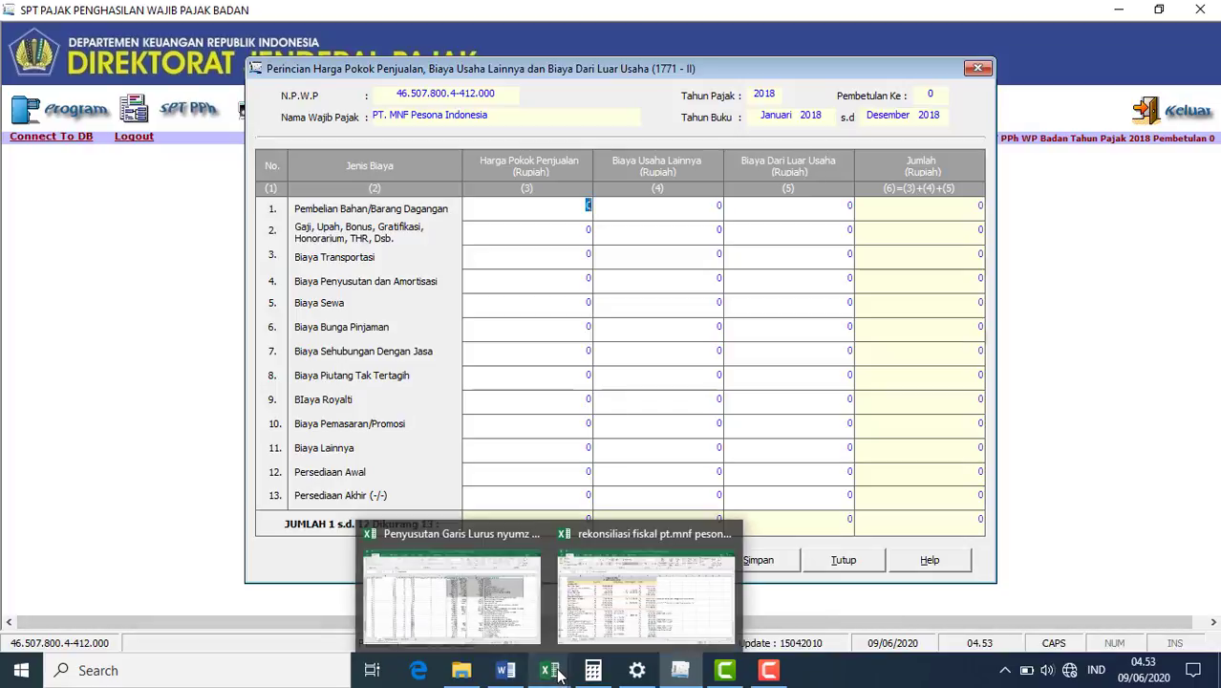
left_click(607, 613)
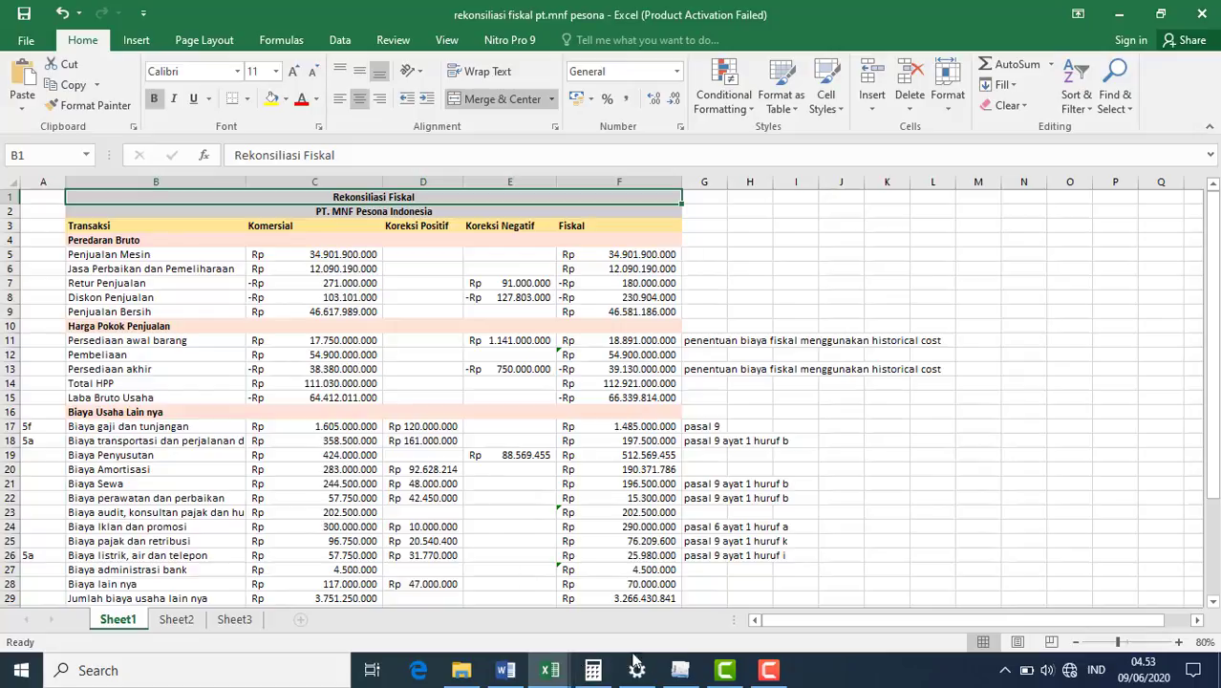
left_click(670, 671)
type("54900000000")
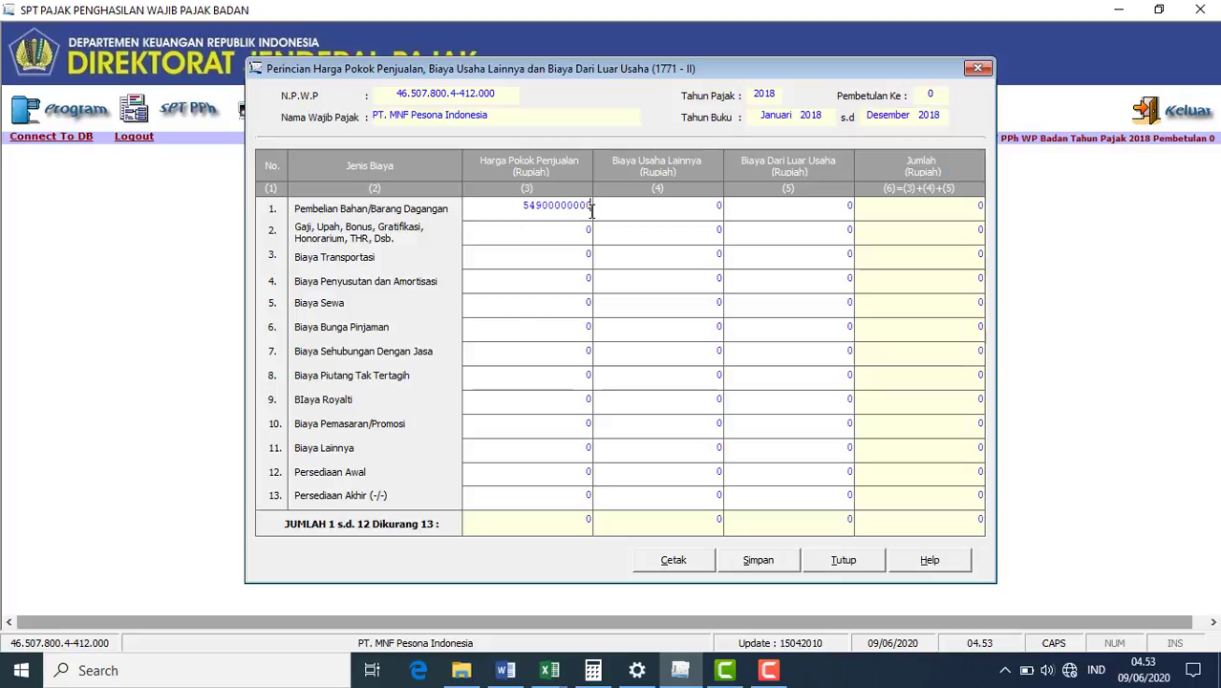
left_click(586, 471)
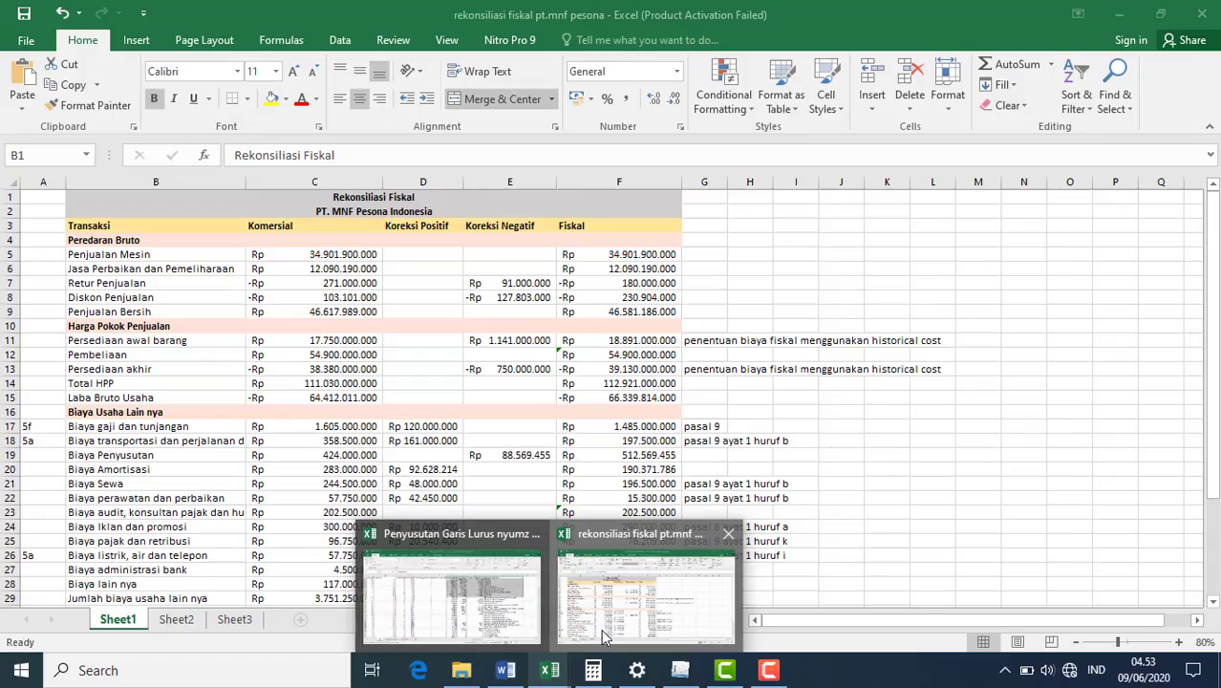
left_click(604, 636)
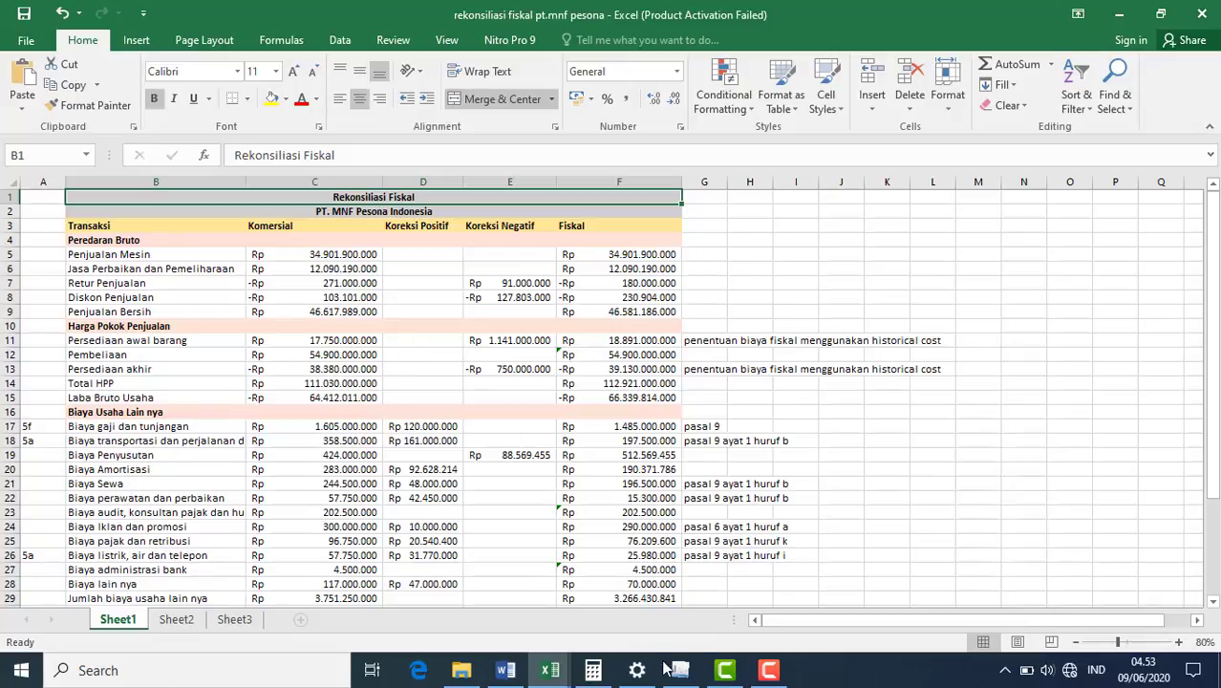
left_click(601, 528)
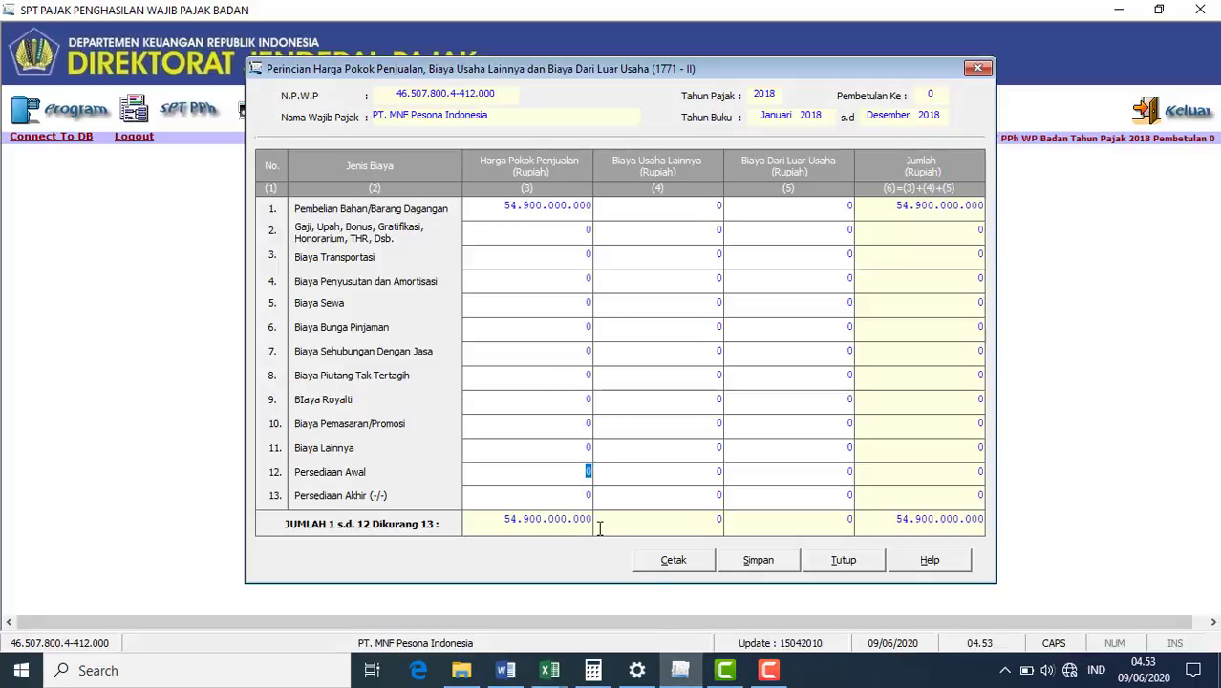
type("17750000000")
left_click(551, 672)
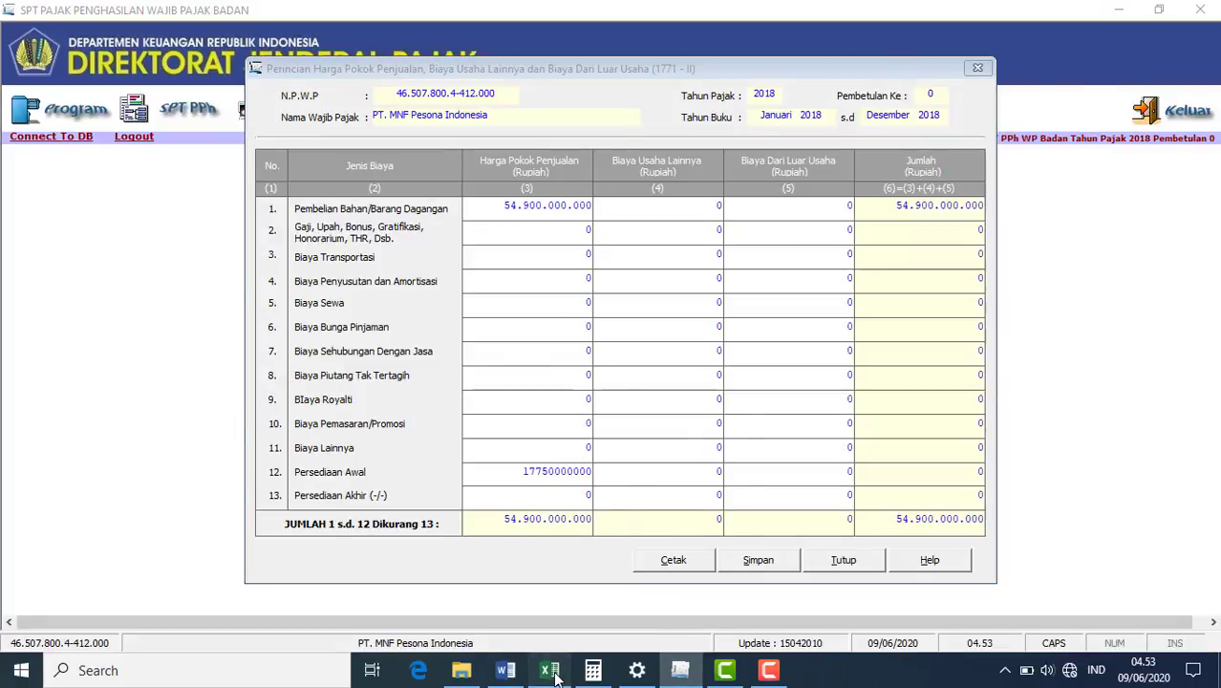
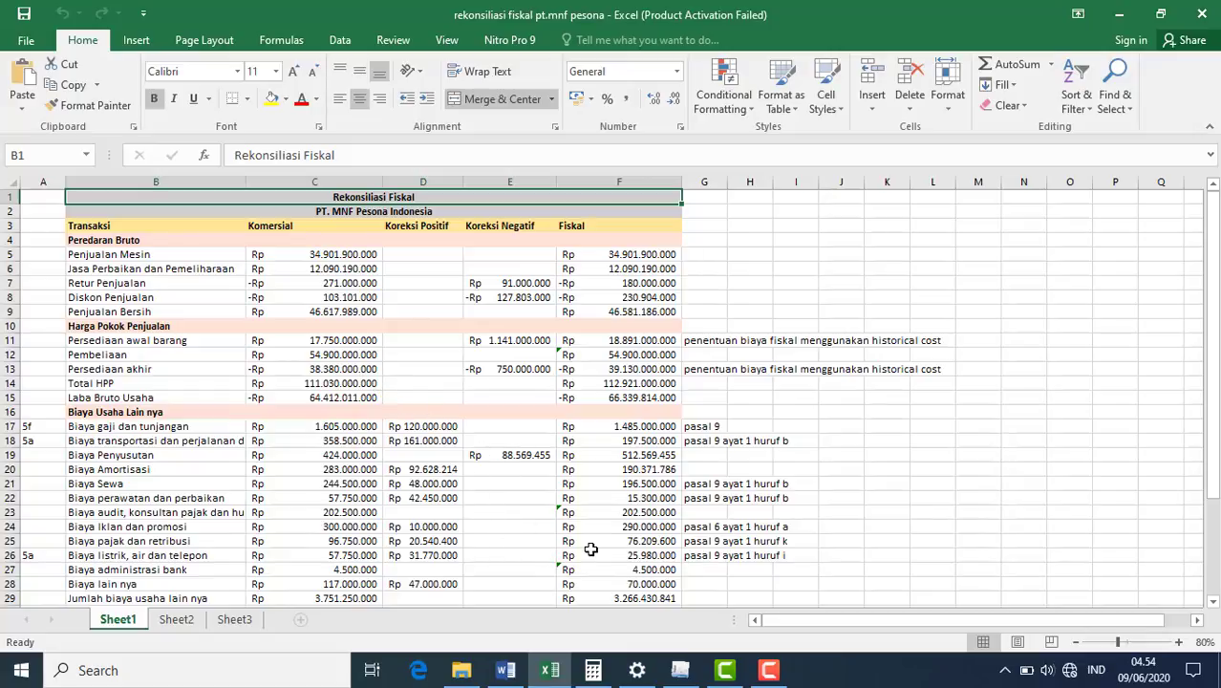
- Enter closing inventory 38.380.000.000 in row 13, then bring up the Excel reconciliation workbook
left_click(680, 669)
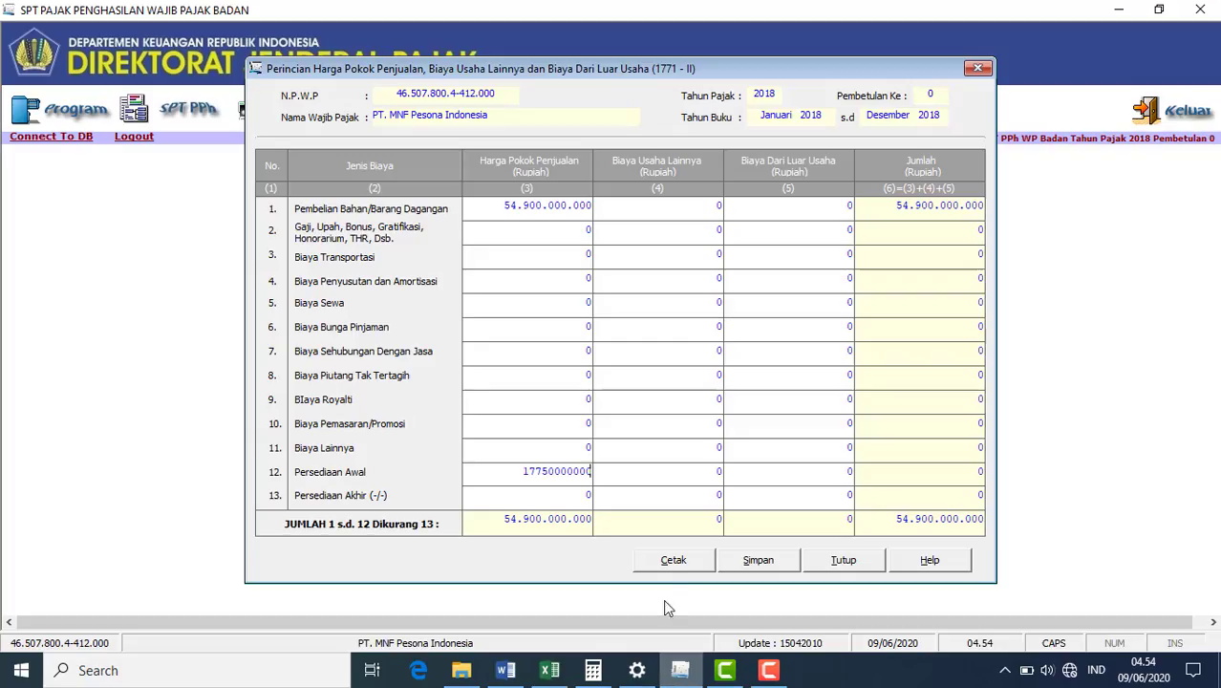
left_click(587, 495)
type("35")
type("380000000")
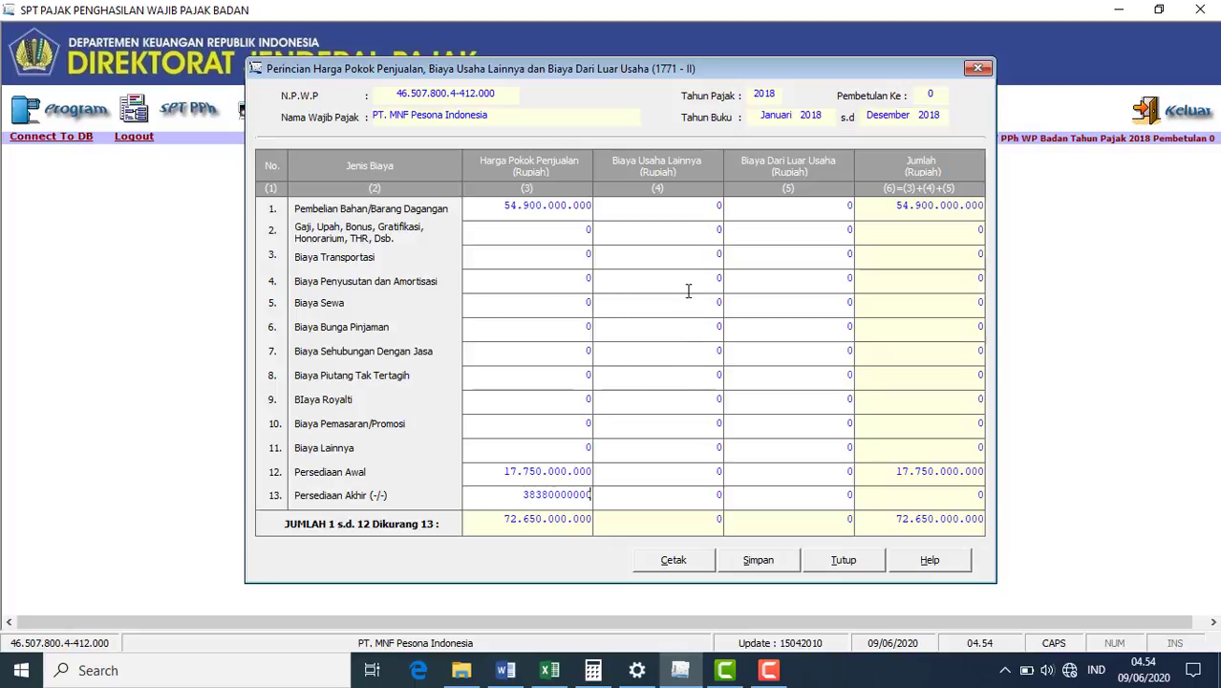
left_click(719, 232)
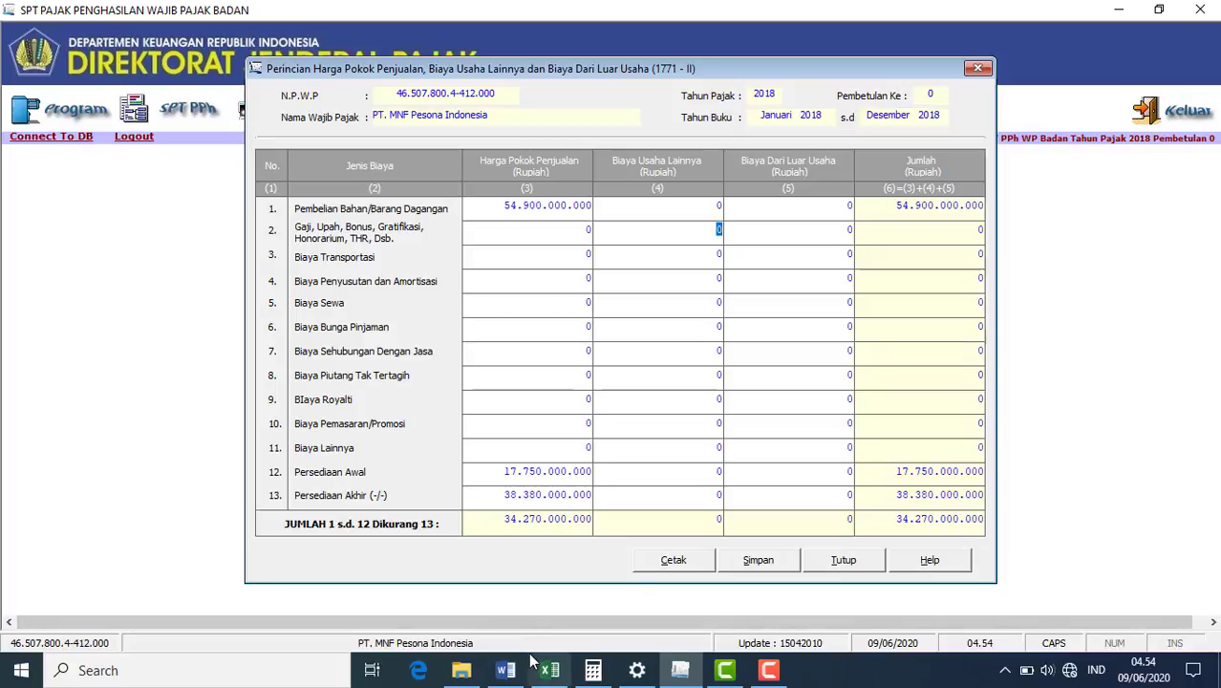
mouse_move(540, 672)
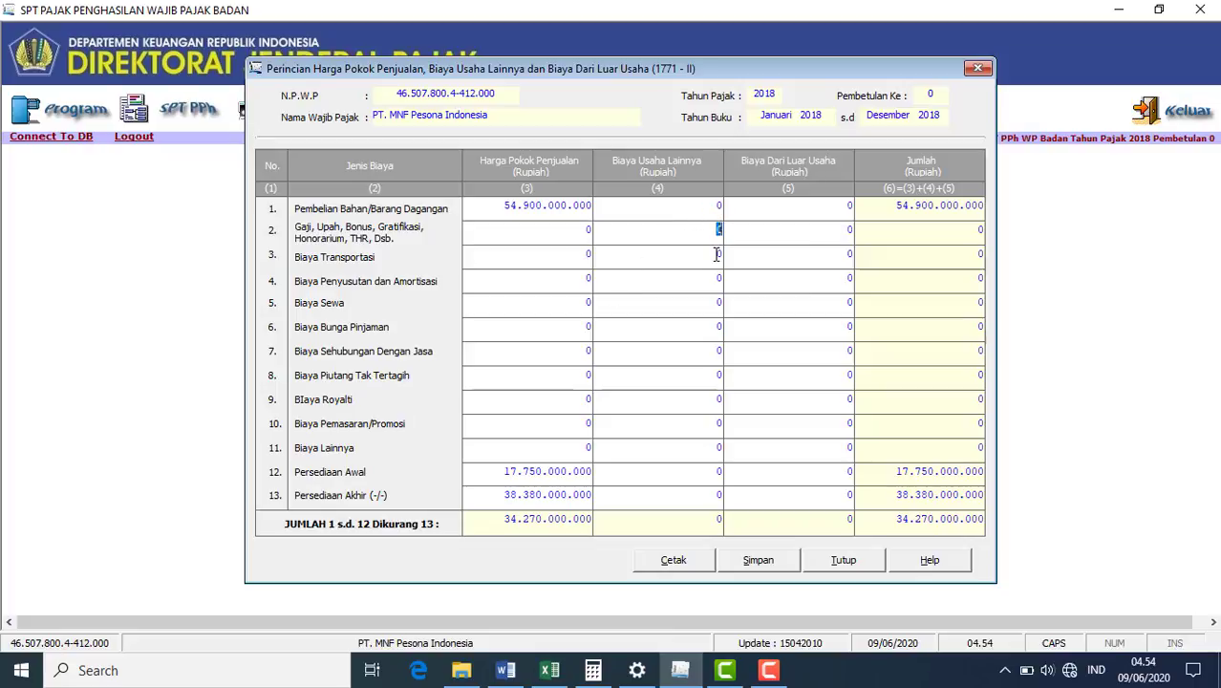
left_click(550, 672)
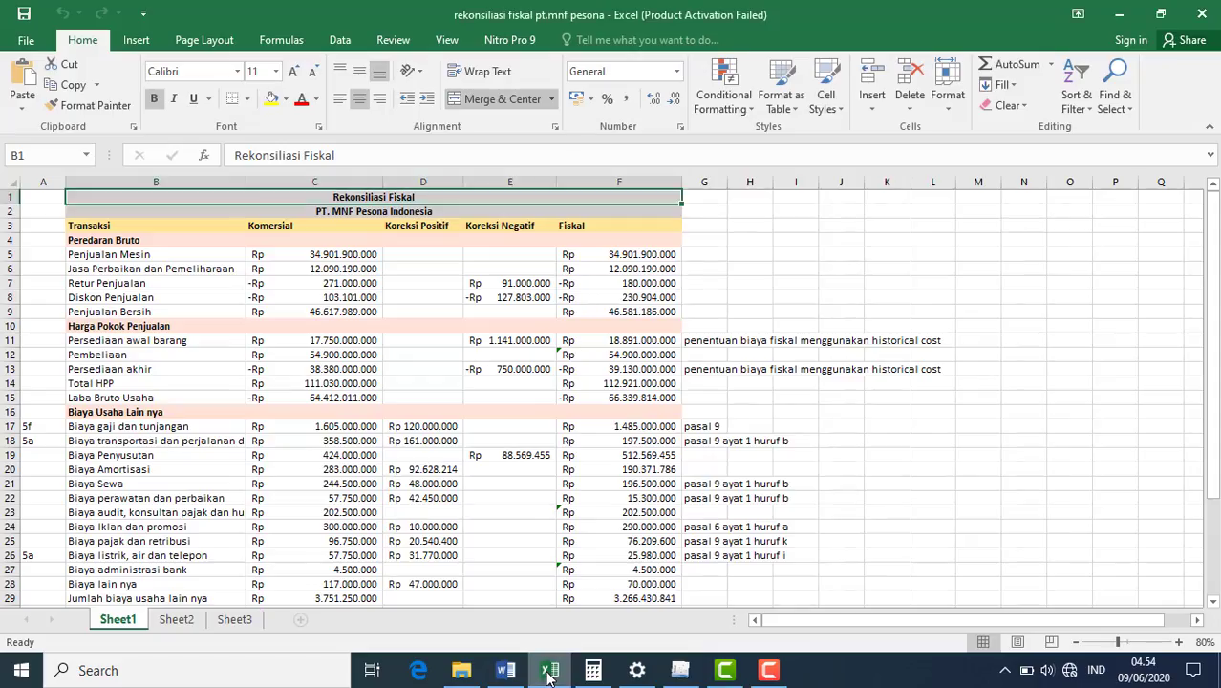
- Copy the salaries amount 1.605.000.000 from cell C17 into row 2, column 4
left_click(328, 428)
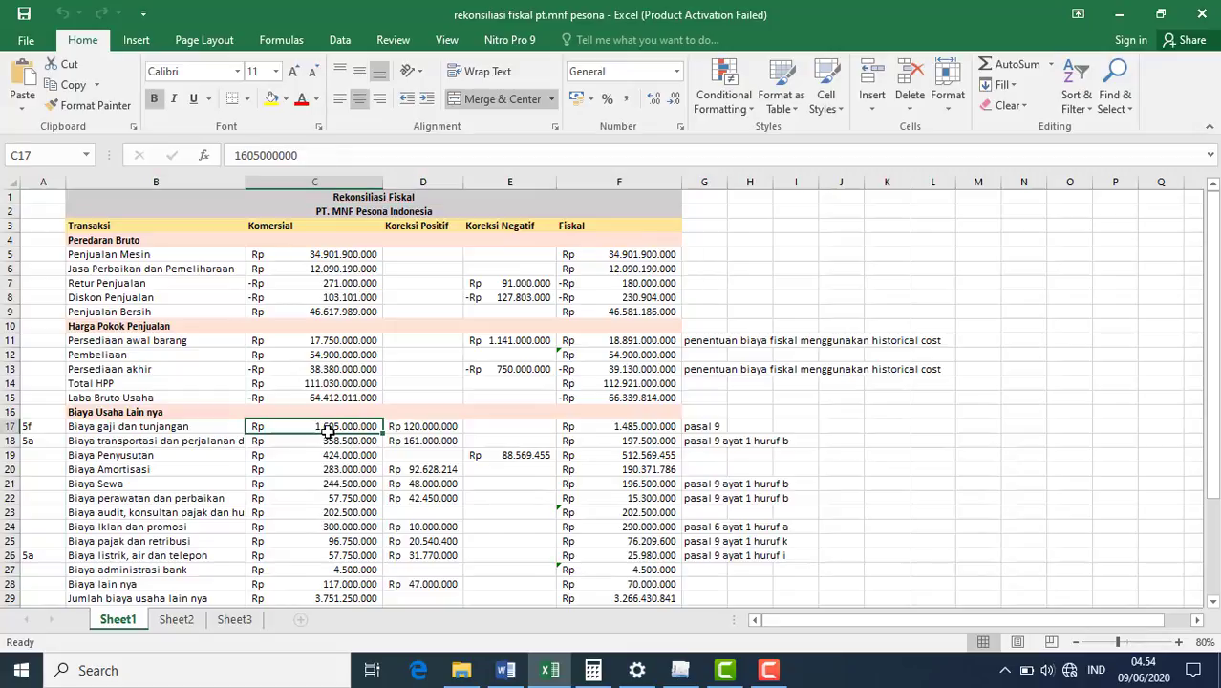
left_click(679, 672)
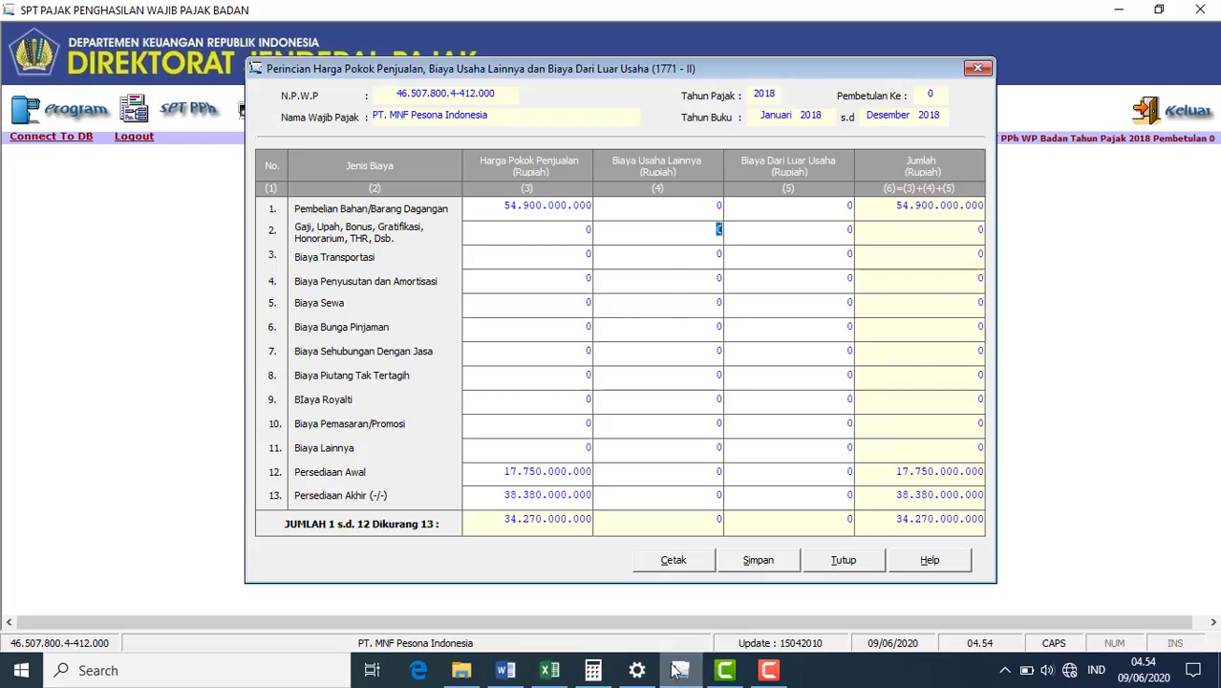
left_click(673, 227)
type("1605")
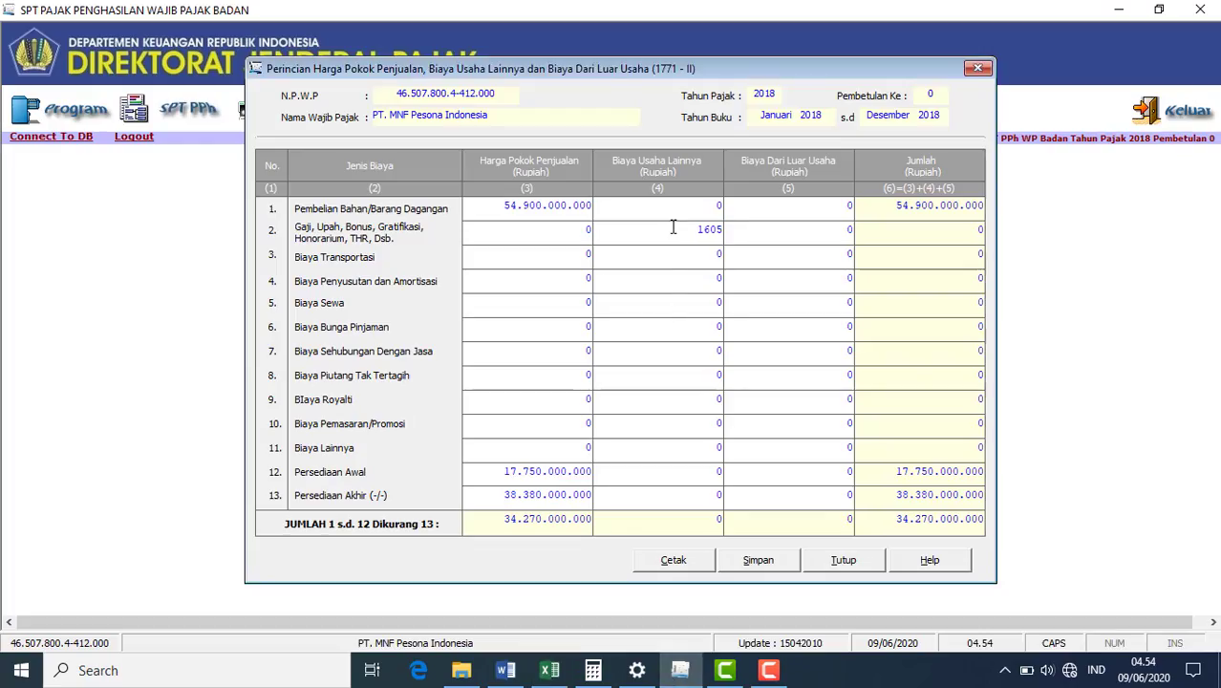
type("000000")
left_click(719, 254)
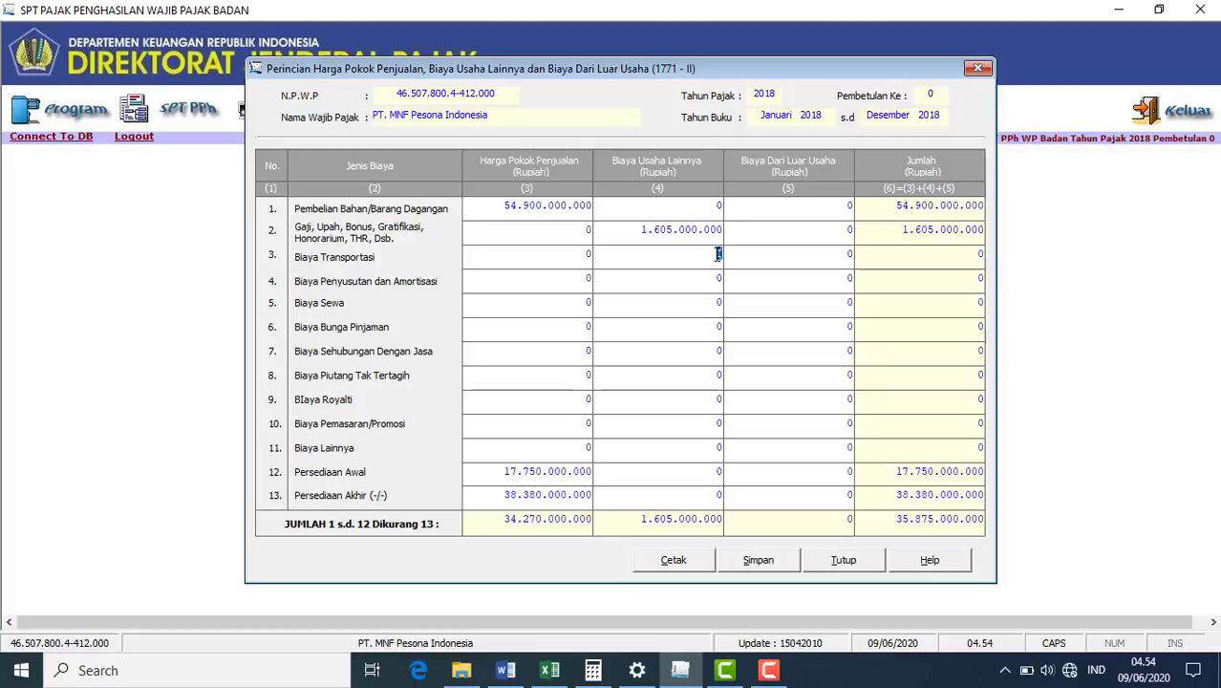
- Copy the transport amount 358.500.000 from cell C18 into row 3, column 4
left_click(543, 671)
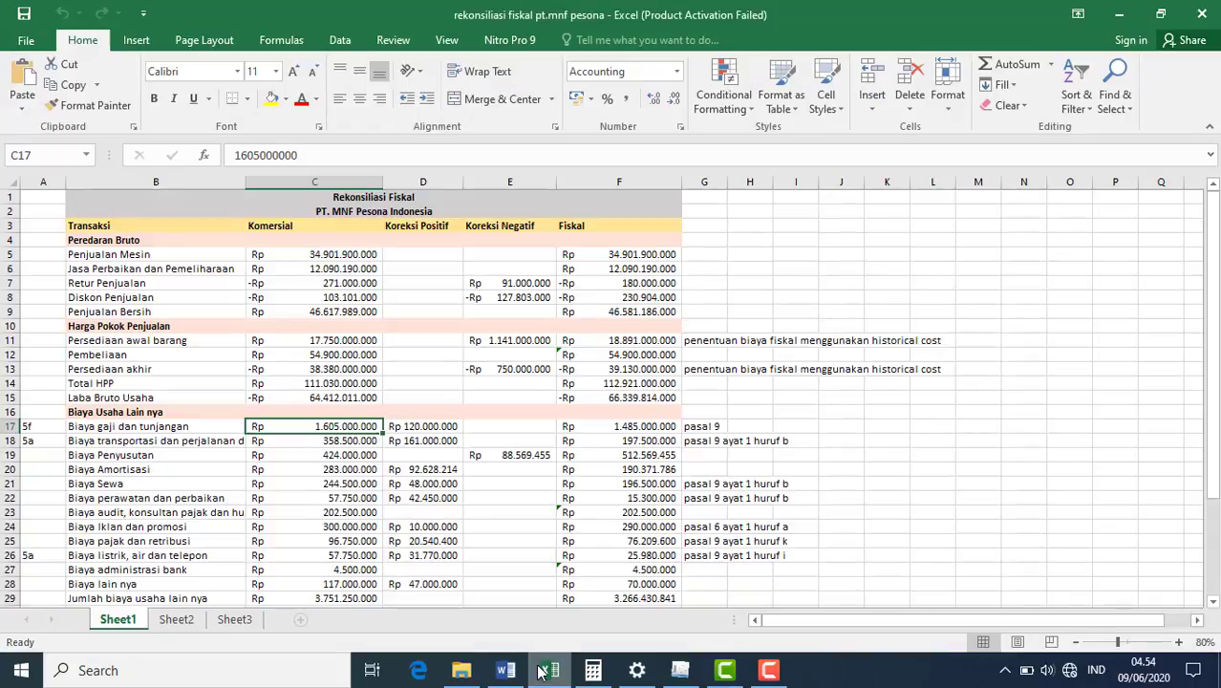
left_click(356, 444)
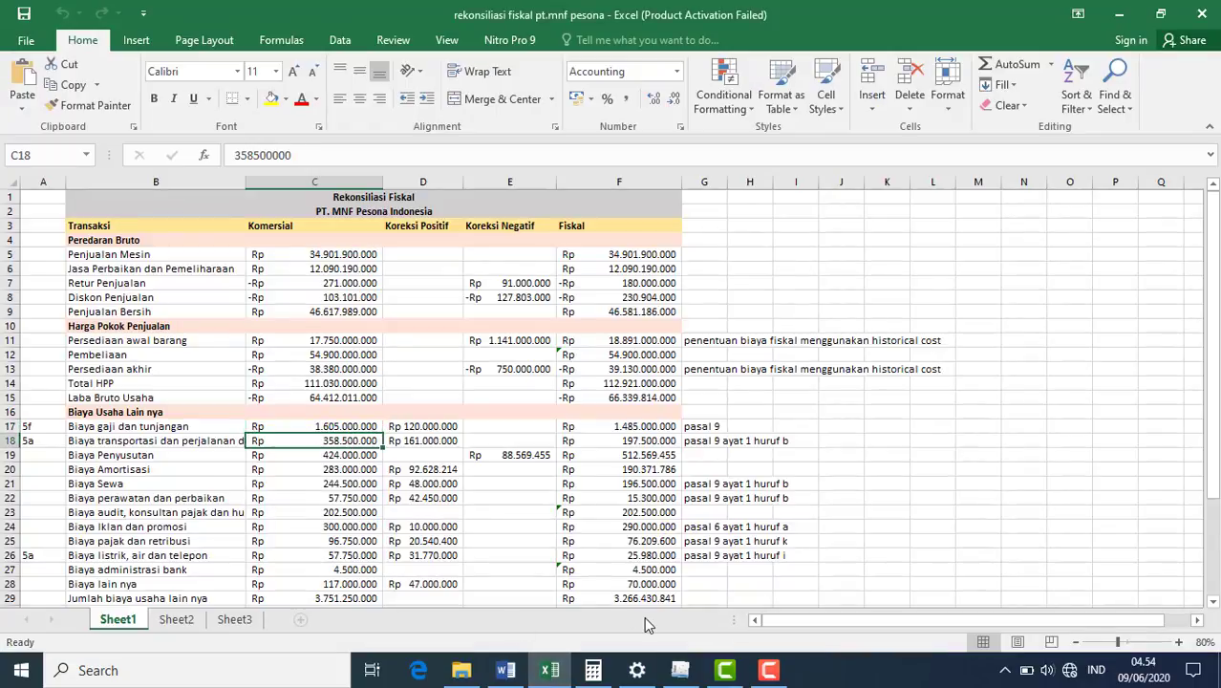
left_click(680, 671)
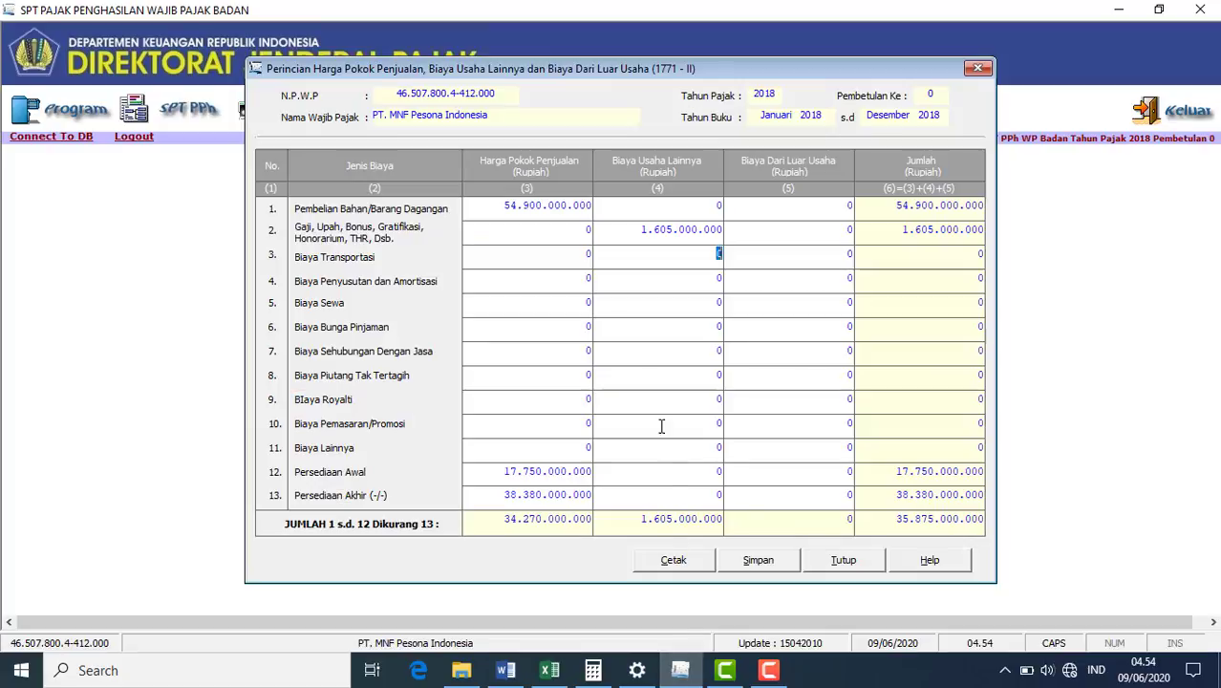
type("358500000")
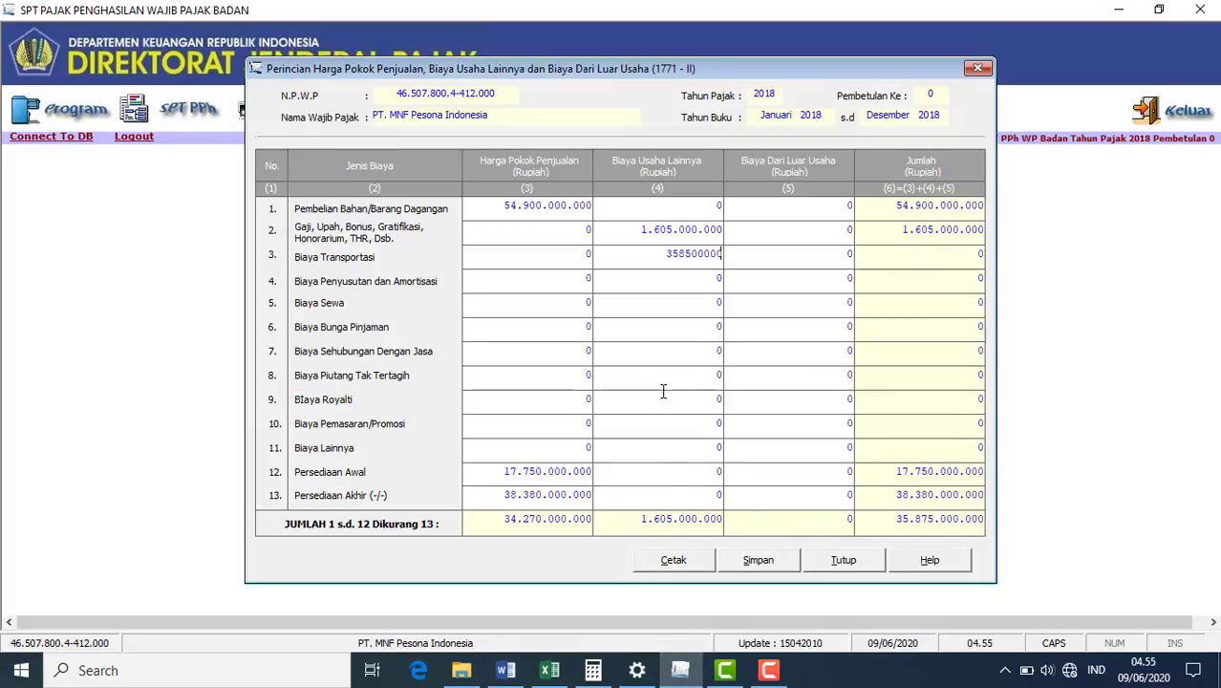
left_click(715, 283)
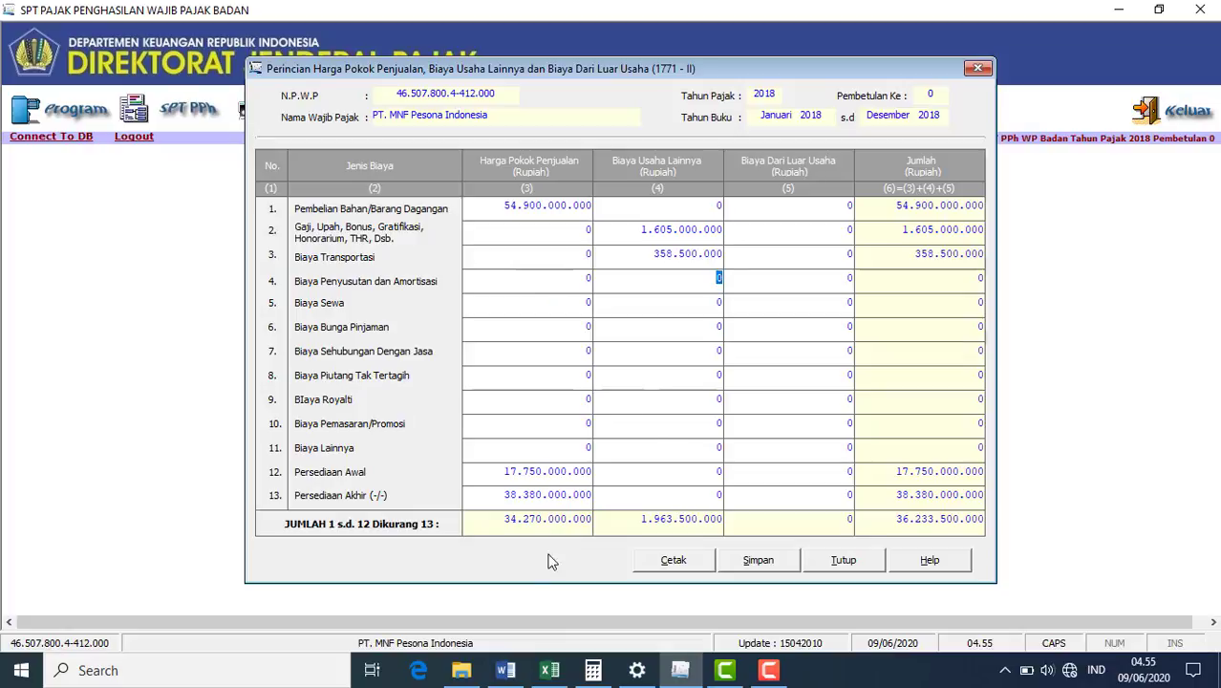
- Enter depreciation/amortisation of 707.000.000 (C19+C20) into row 4, column 4
left_click(550, 670)
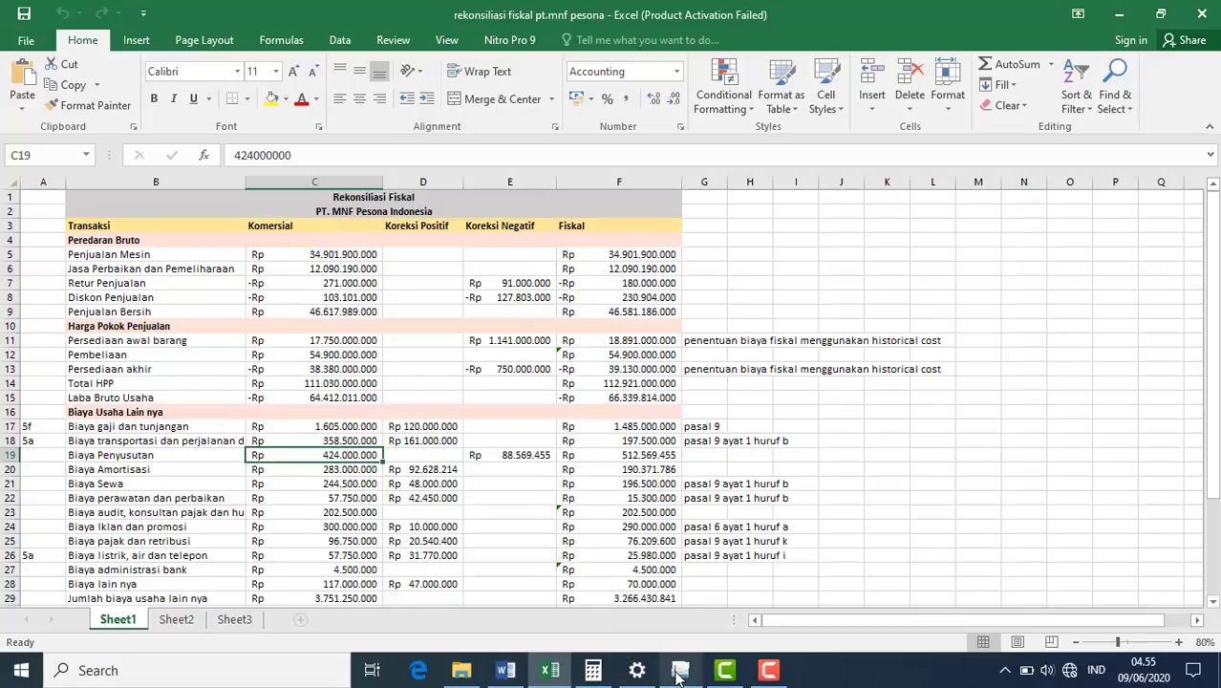
left_click(660, 602)
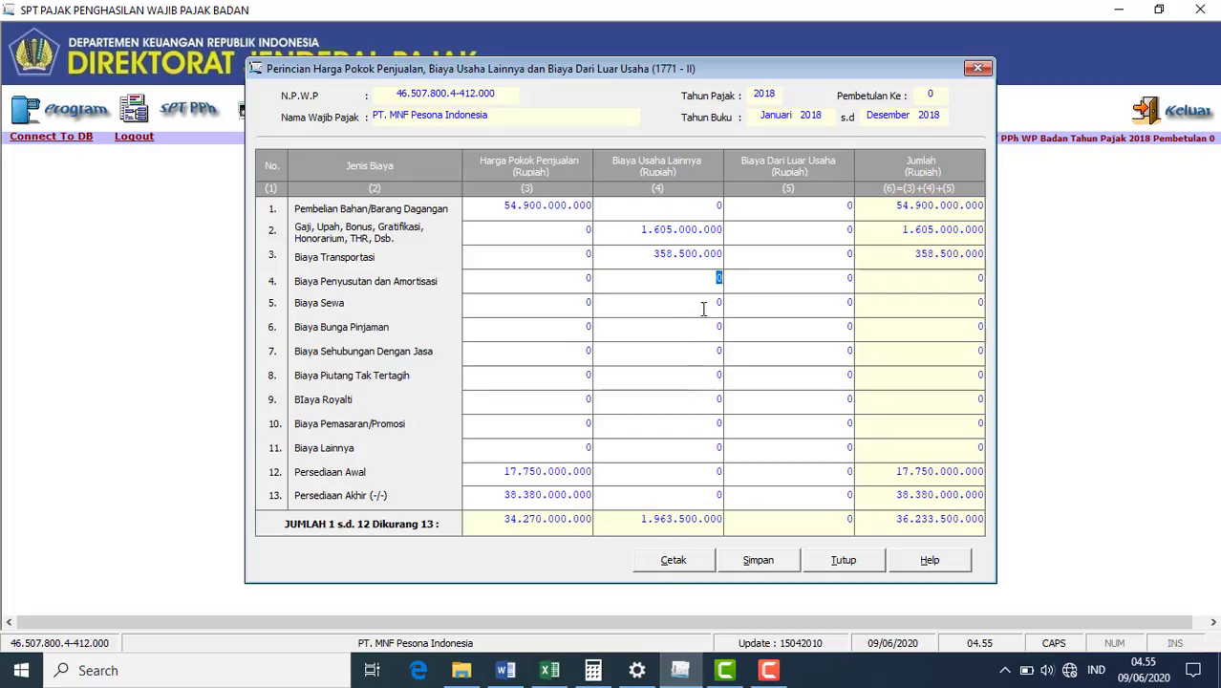
type("707000000")
left_click(719, 304)
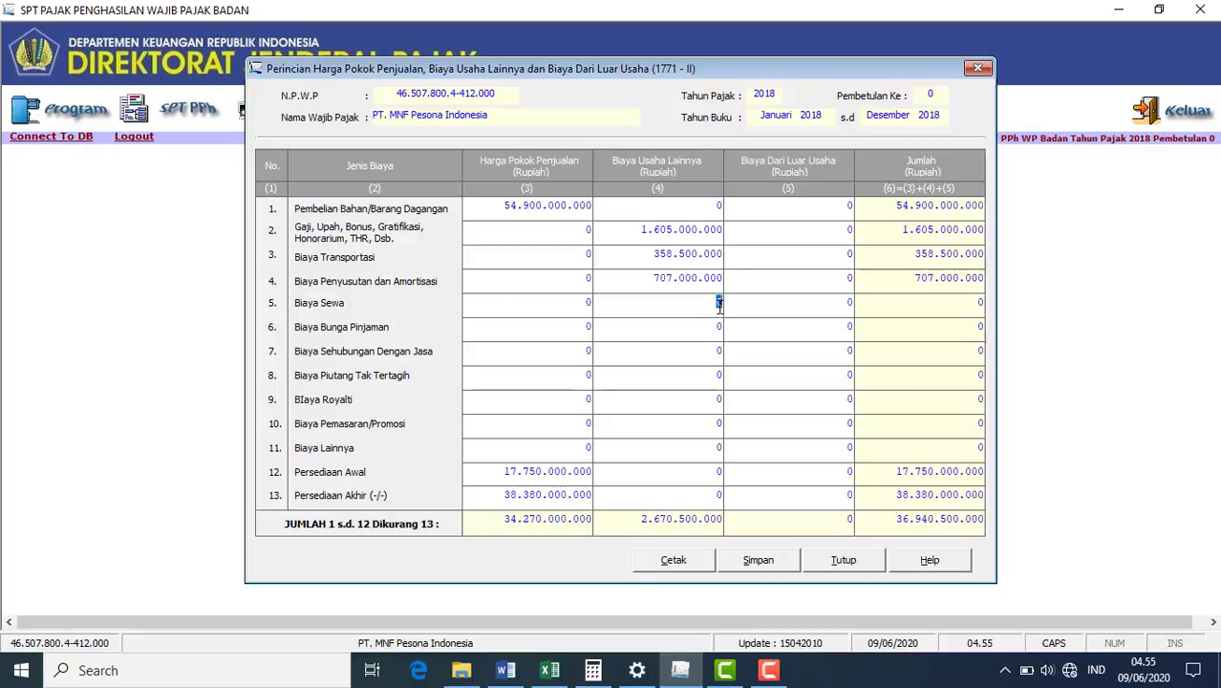
left_click(552, 670)
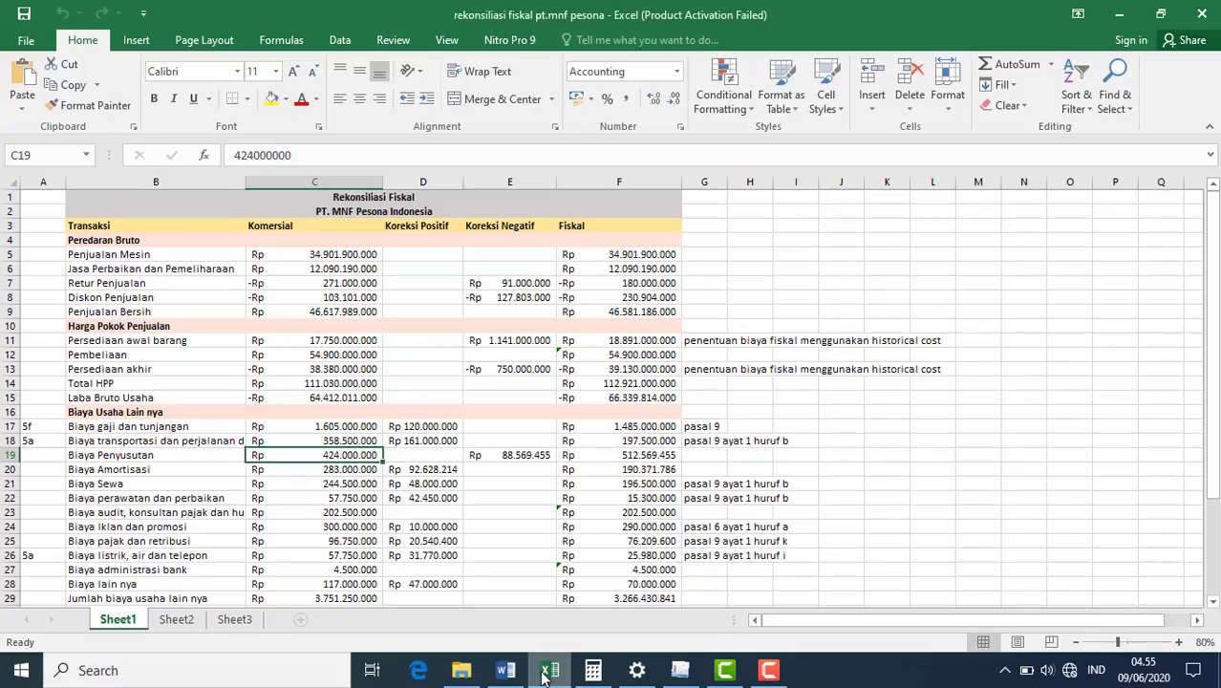
- Copy the rent amount 244.500.000 from cell C21 into Biaya Sewa, column 4
left_click(378, 485)
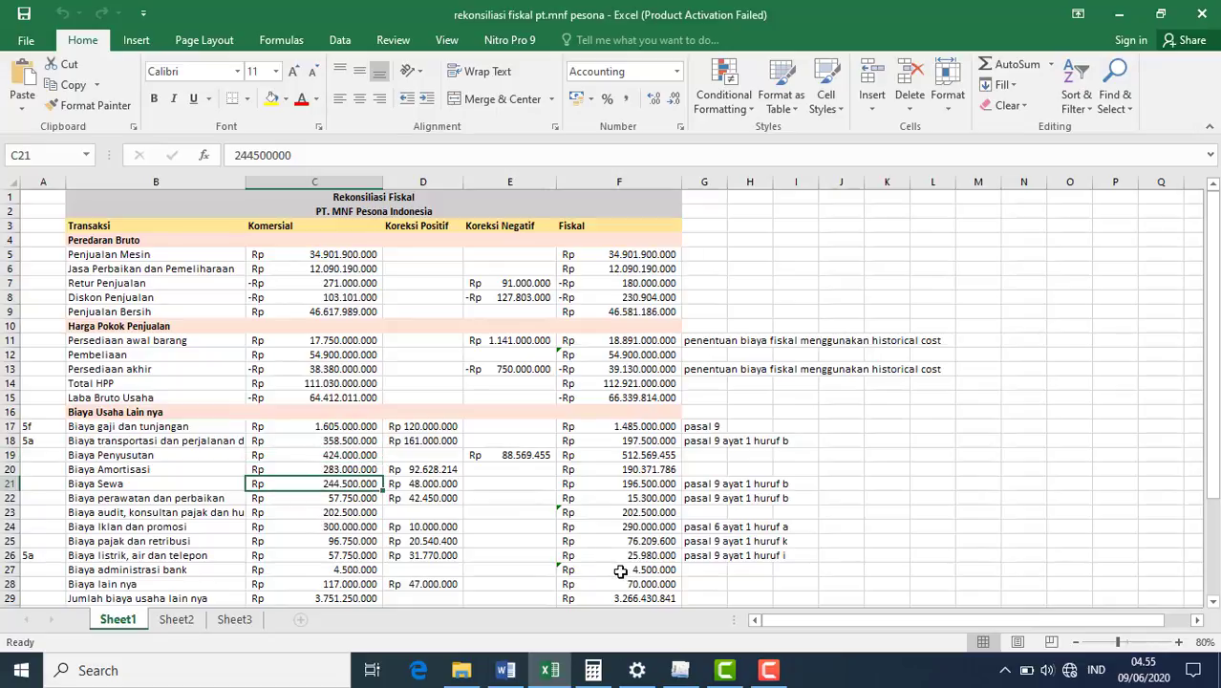
left_click(680, 670)
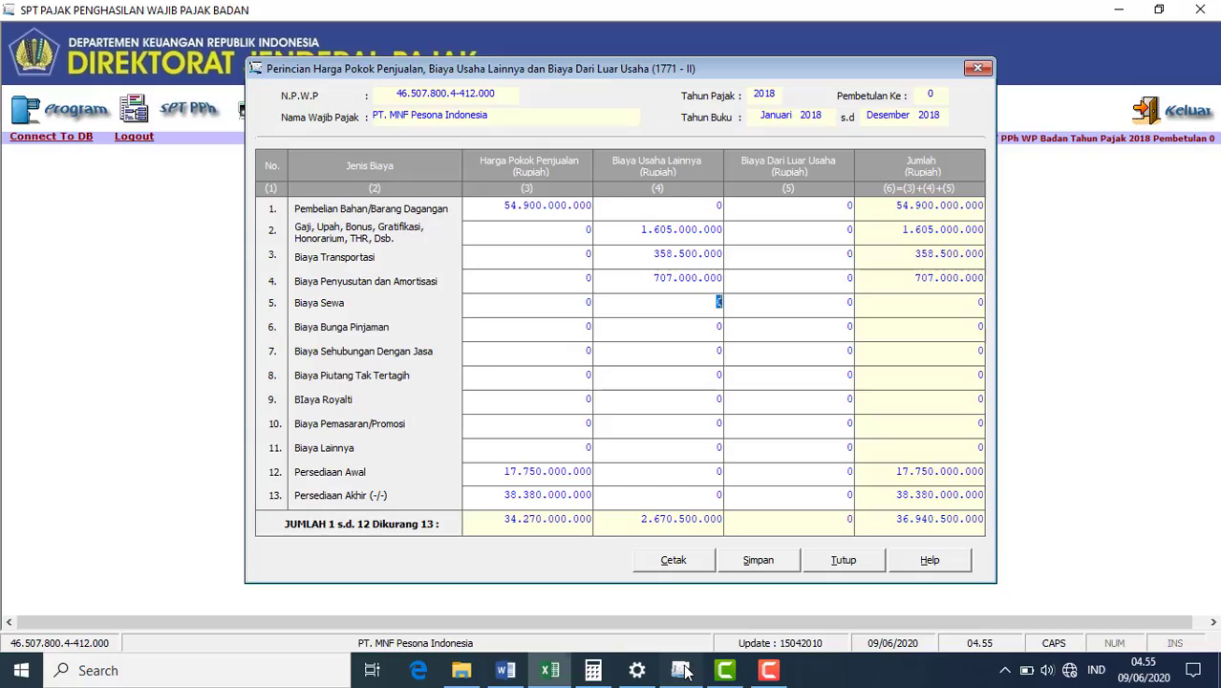
type("244500000")
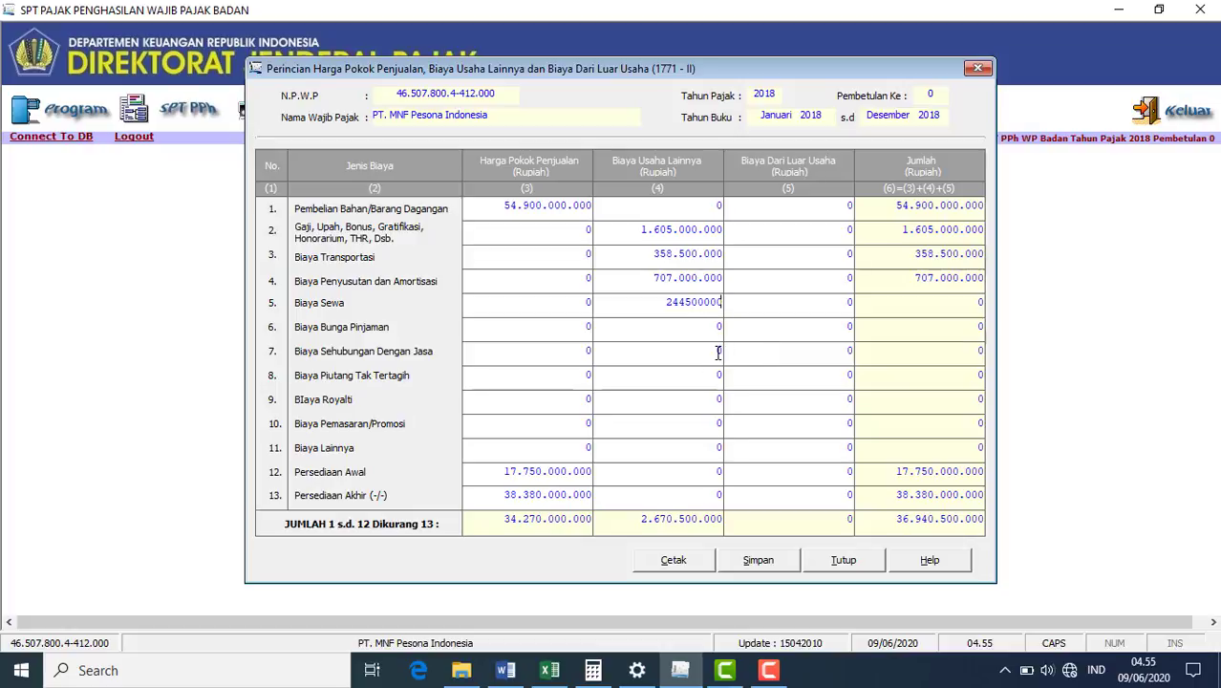
left_click(719, 352)
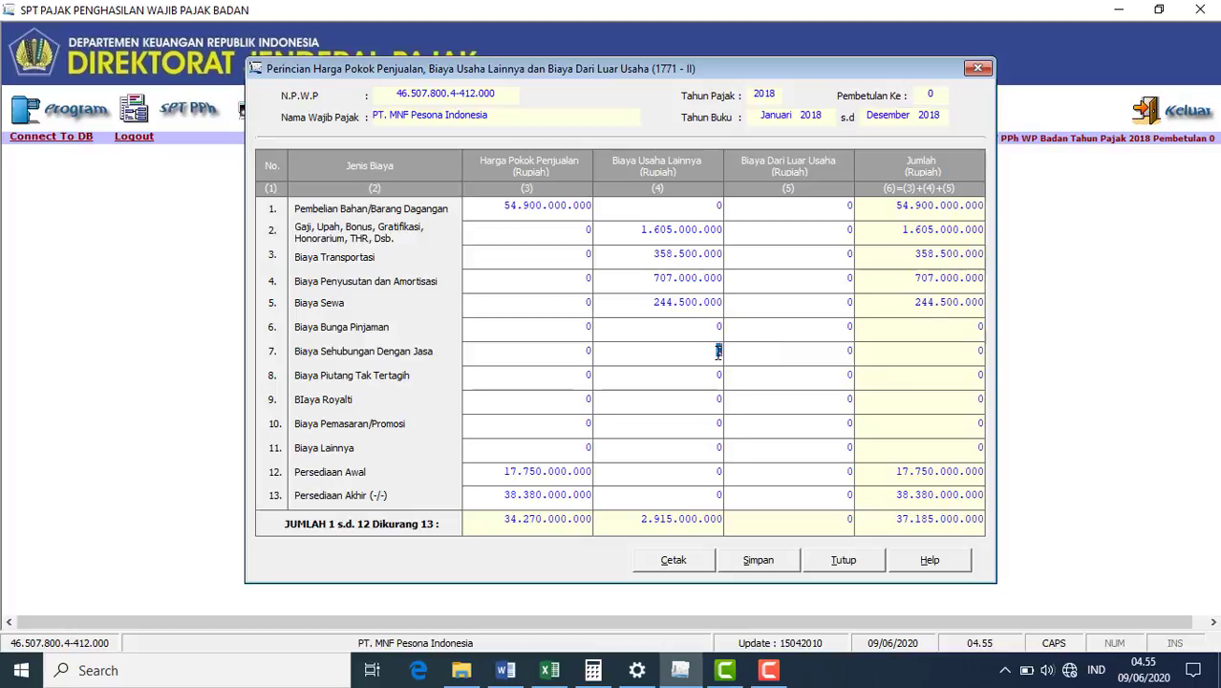
- Check row 23 in Excel and enter 202.500.000 as Biaya Sehubungan Dengan Jasa
left_click(549, 670)
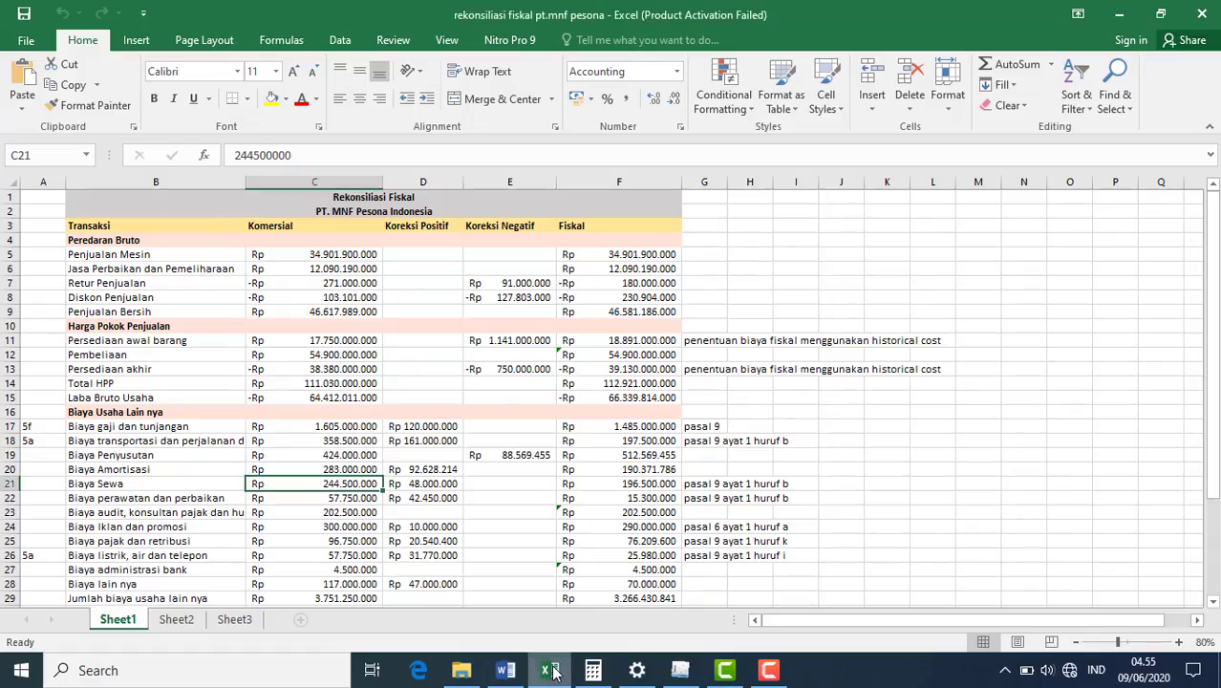
left_click(354, 513)
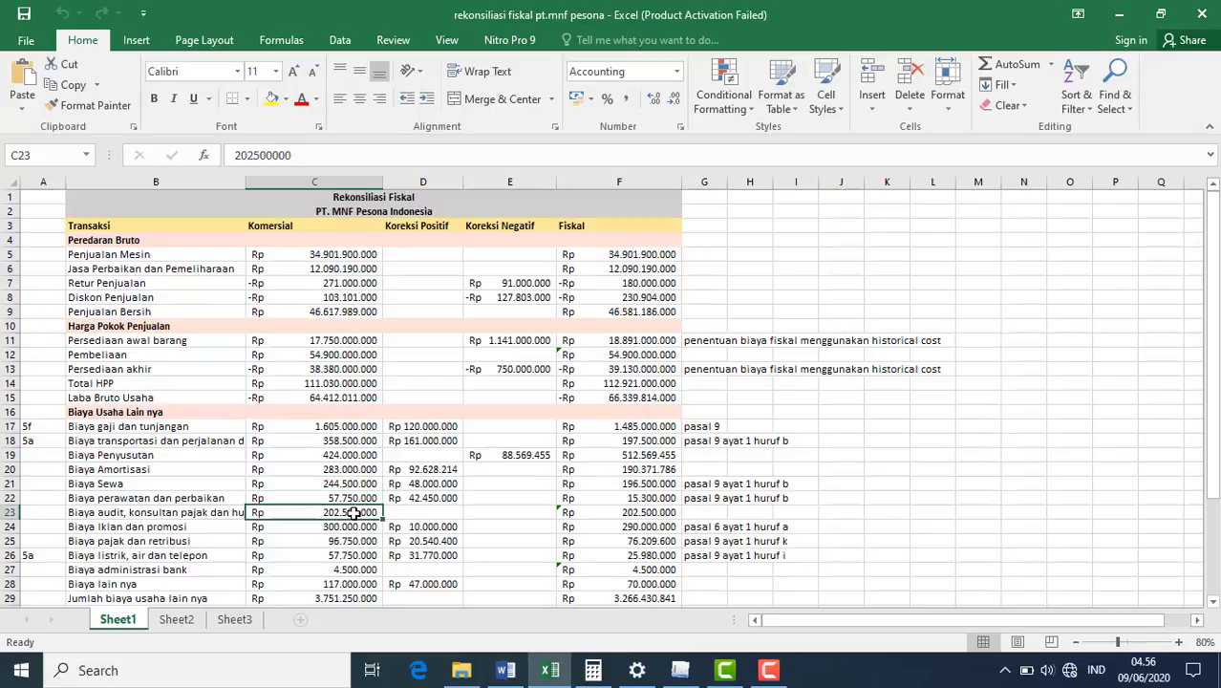
left_click(232, 513)
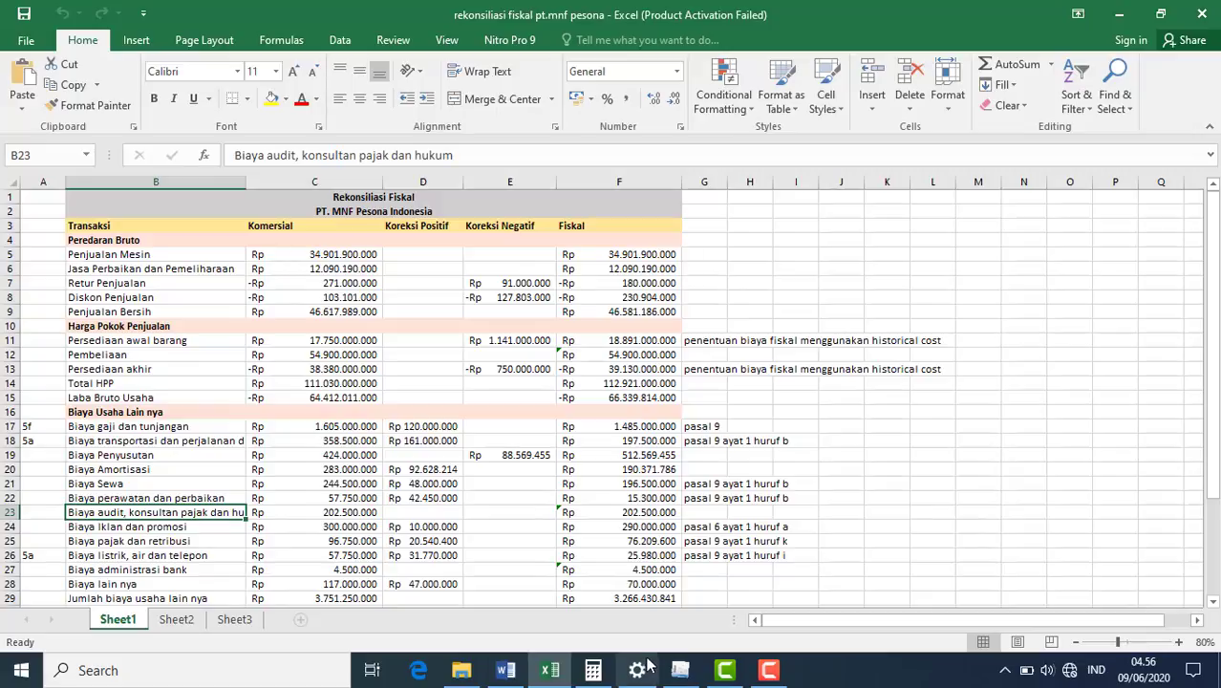
left_click(680, 672)
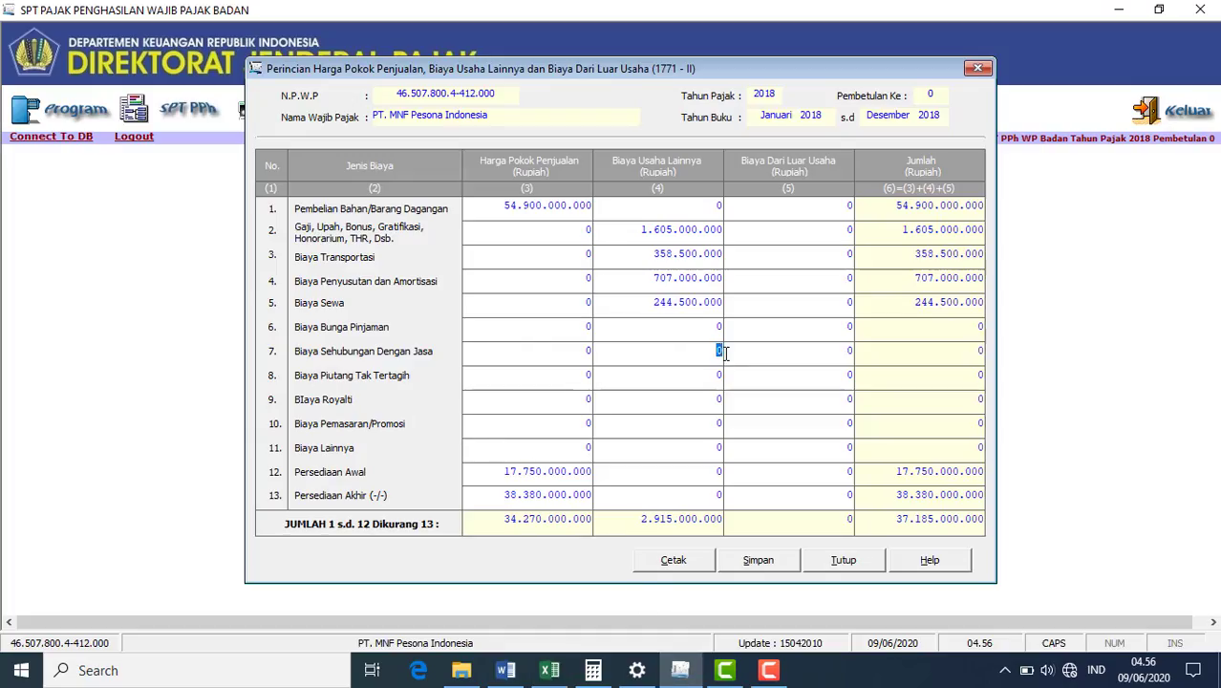
type("202500000")
left_click(722, 447)
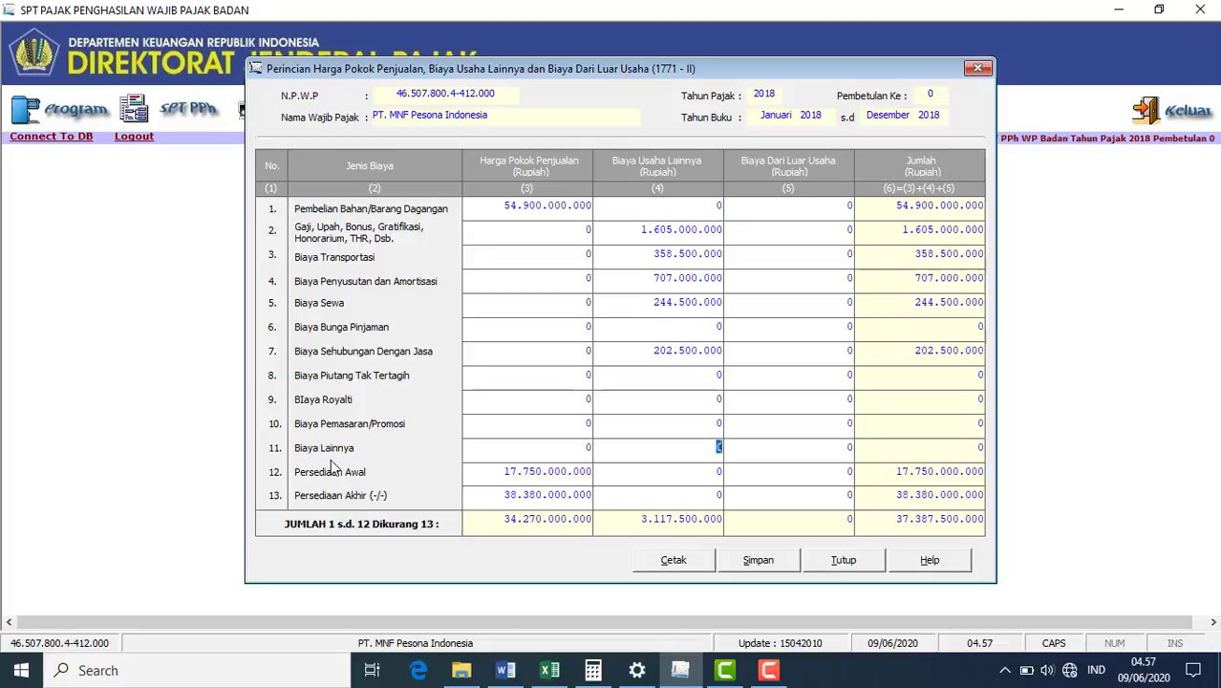
- Review the remaining cost rows in Excel and enter 633.750.000 as Biaya Lainnya
left_click(556, 673)
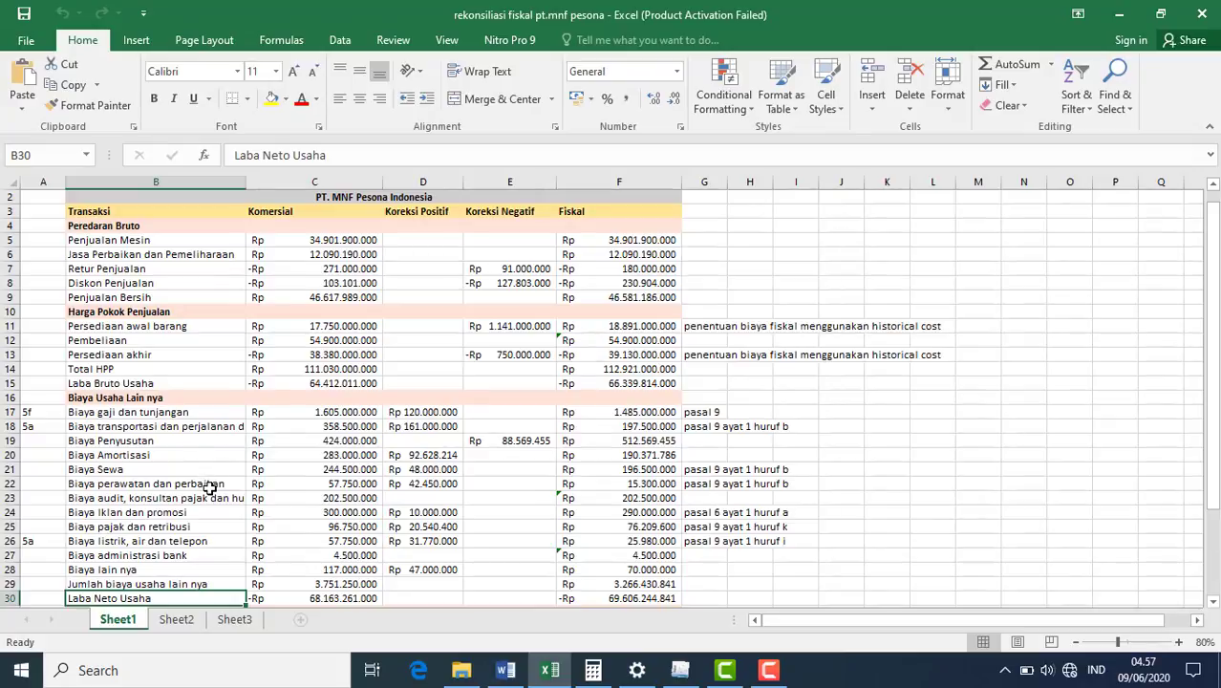
key("Up")
key("Up")
key("Up")
key("Up")
key("Up")
key("Up")
key("Up")
key("Up")
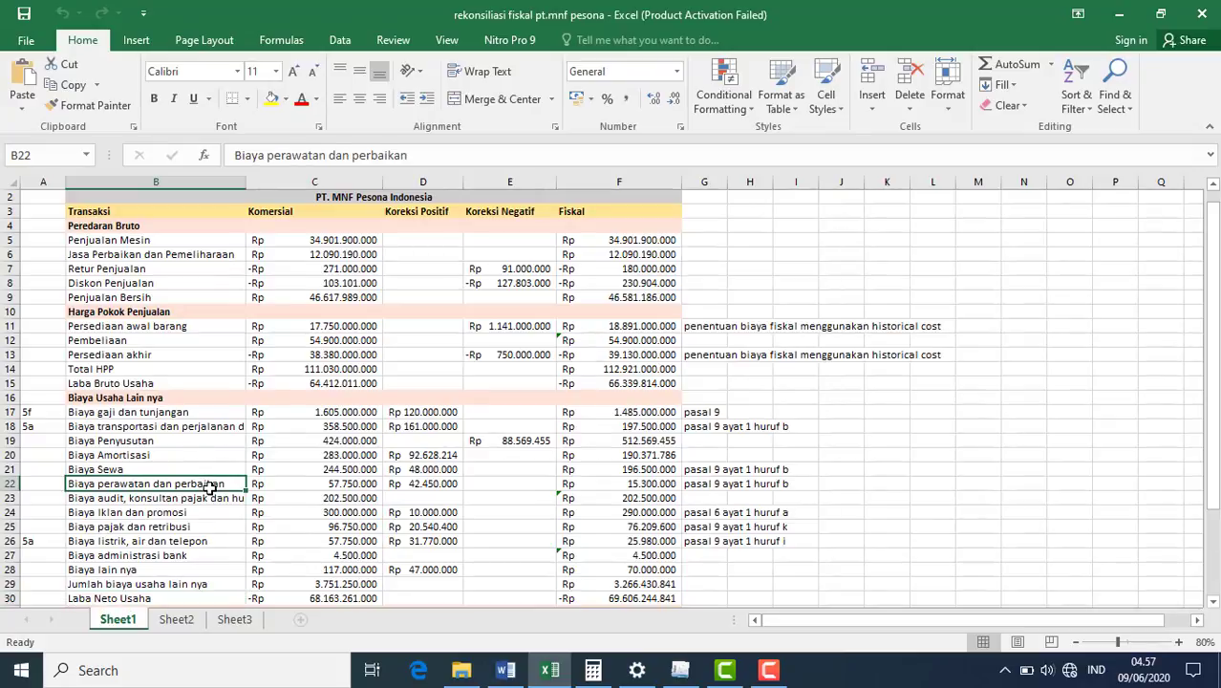
key("Down")
key("Down")
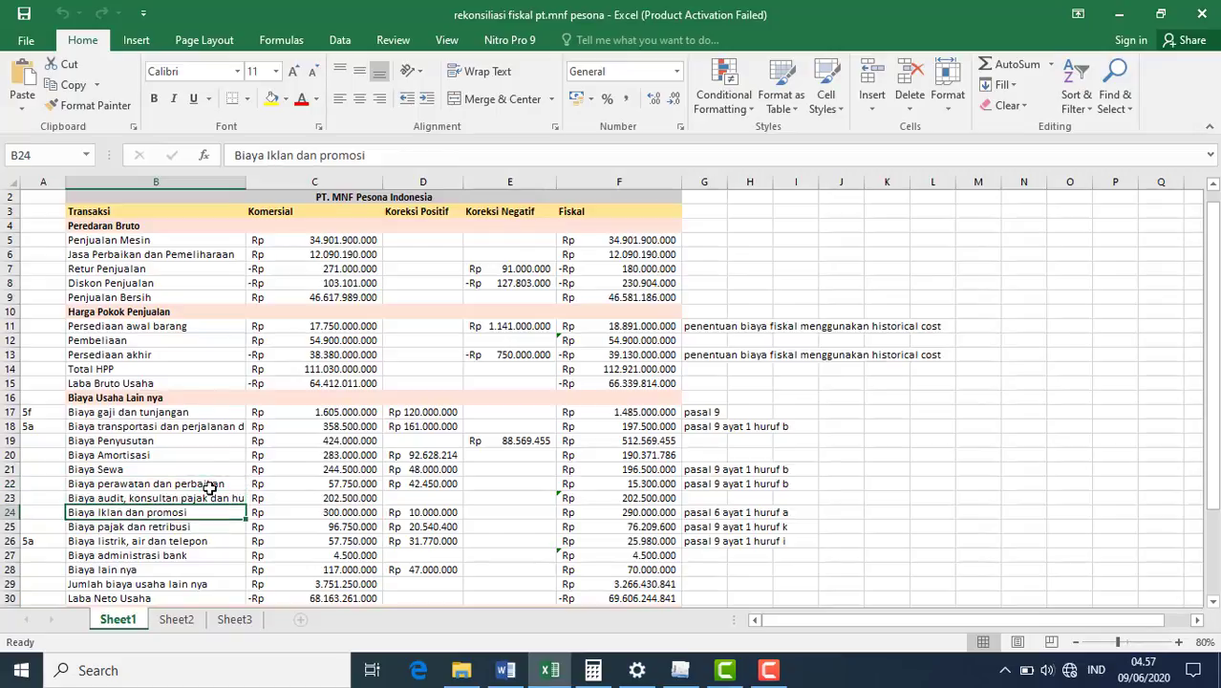
key("Down")
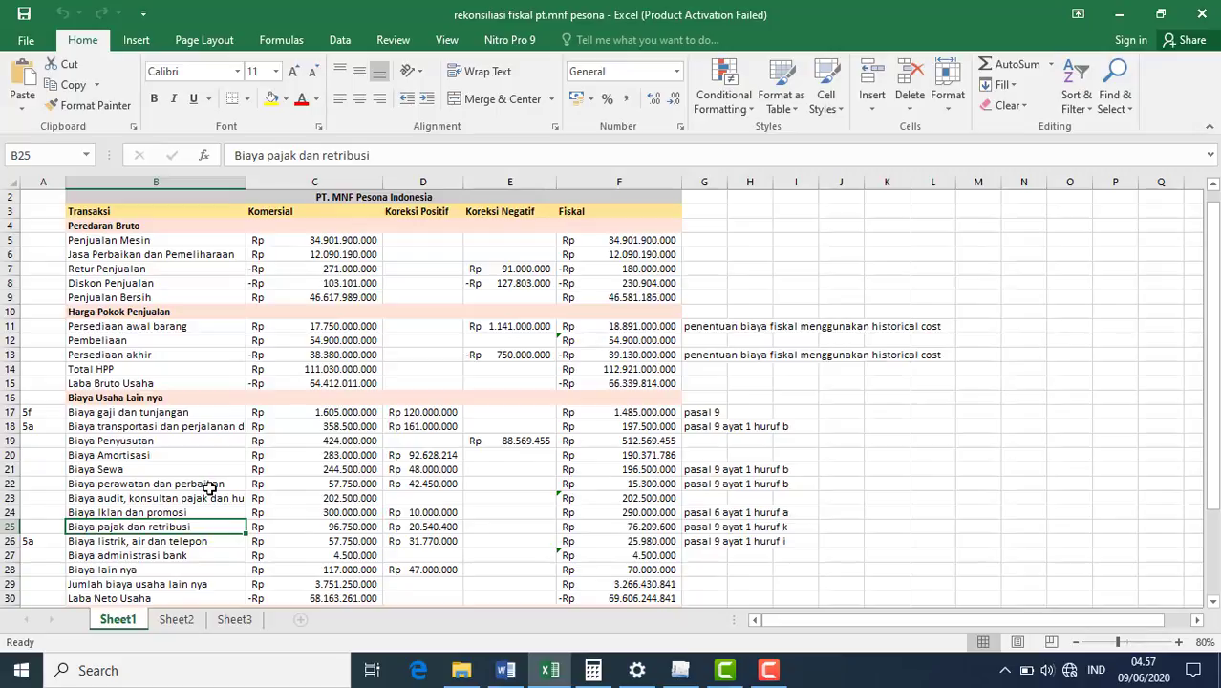
key("Down")
key("Down")
key("Down")
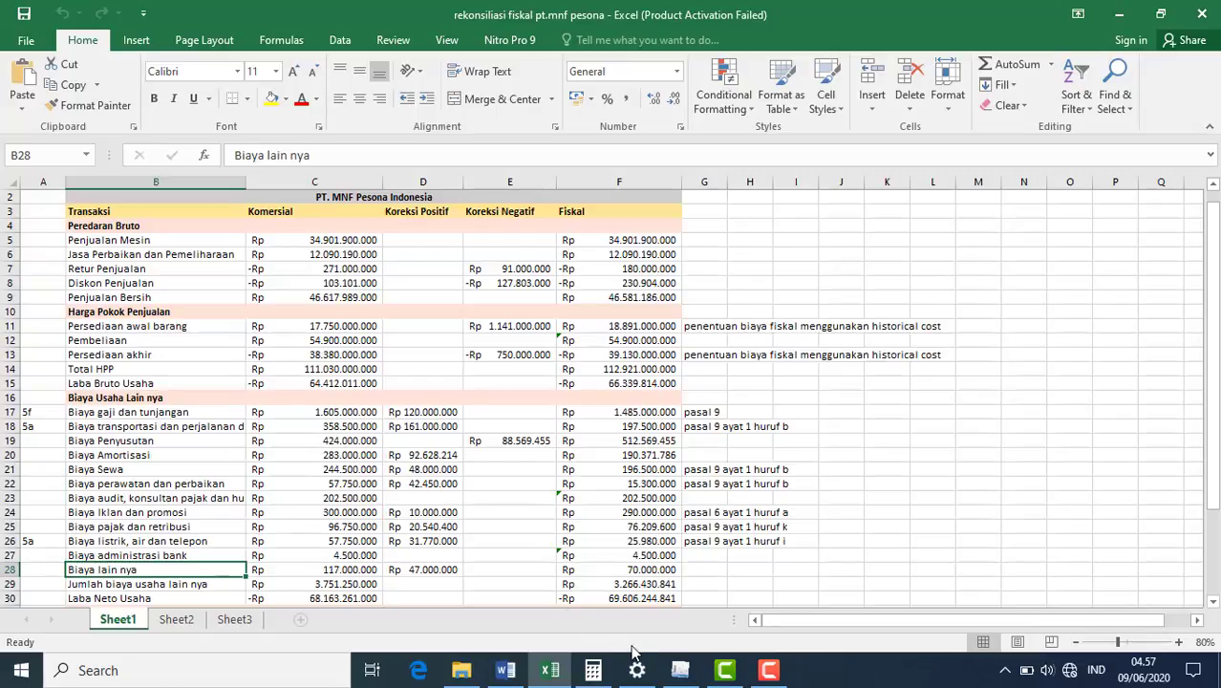
left_click(684, 670)
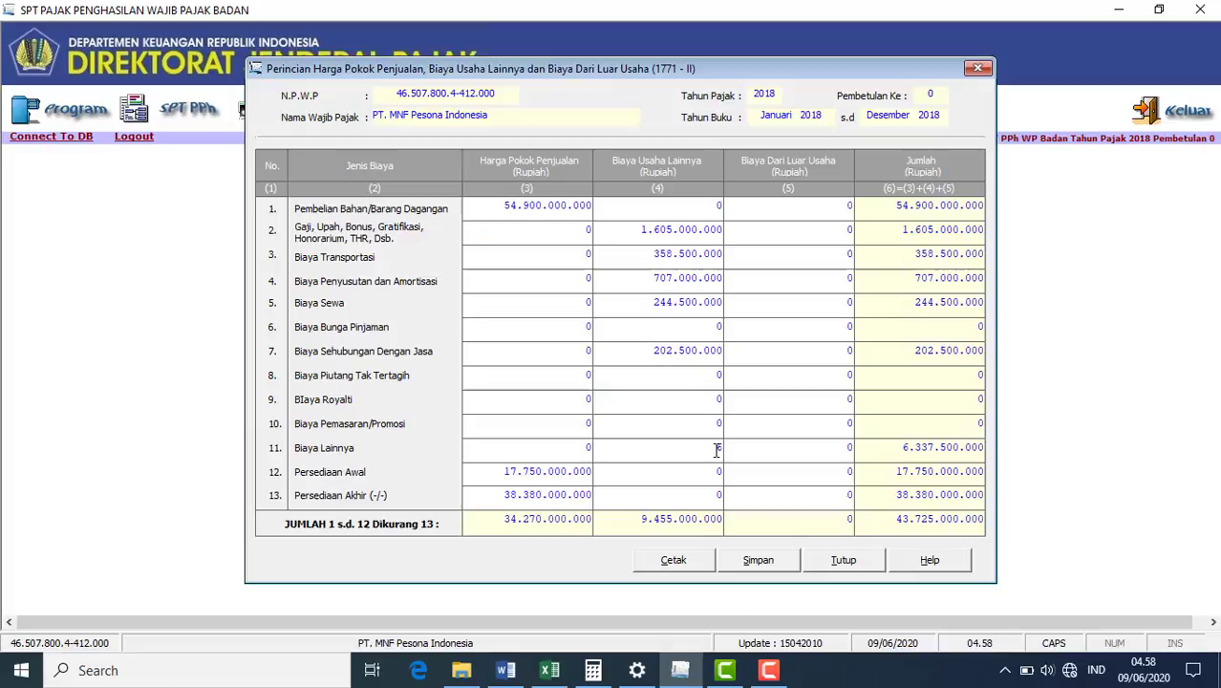
type("638")
type("750000")
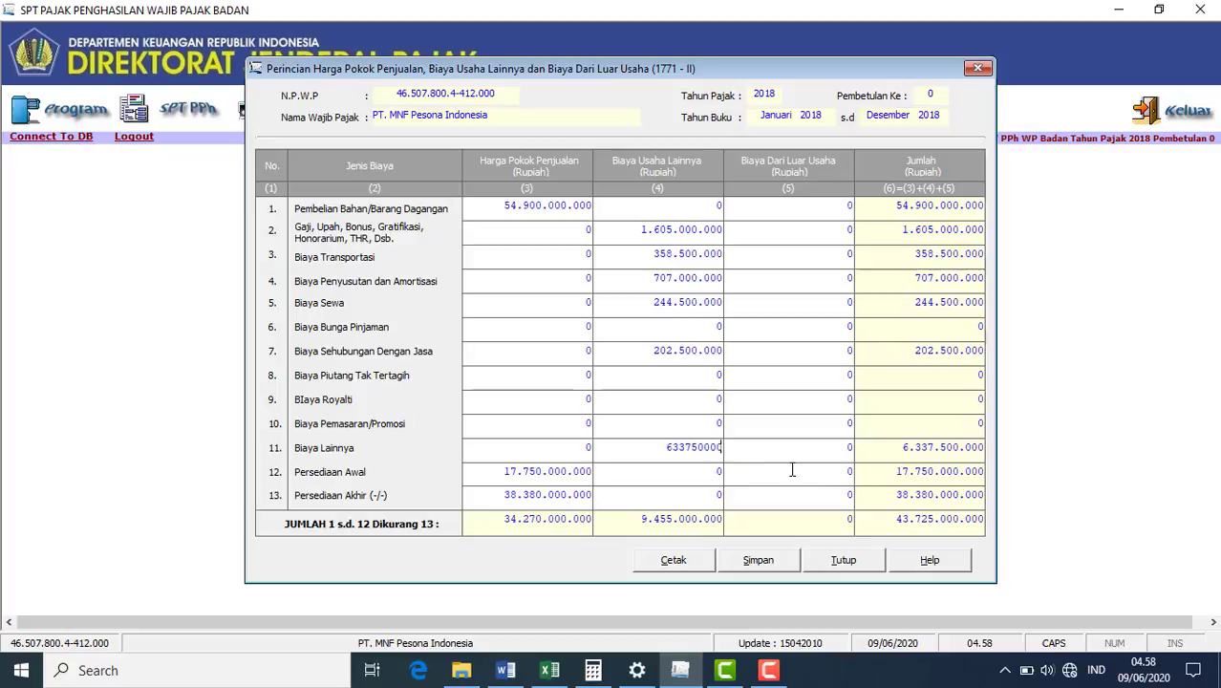
left_click(792, 469)
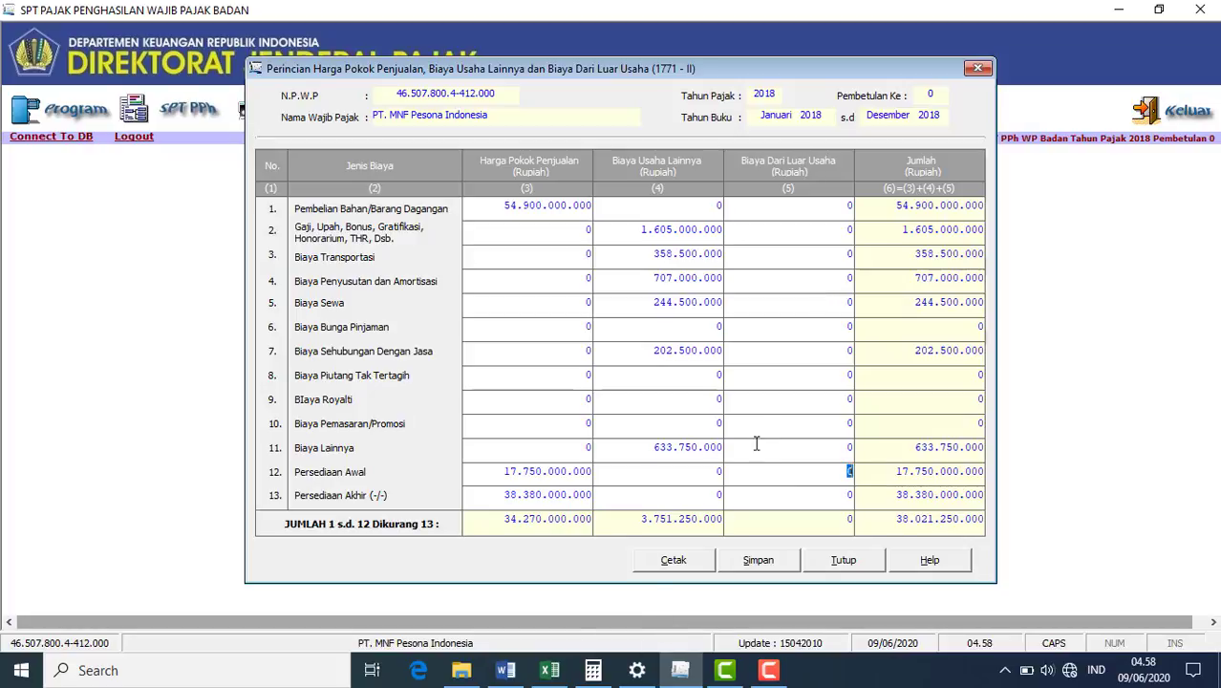
- Enter borrowing interest of 2.550.000.000 in column 5, row 6, from Excel row 36
left_click(859, 325)
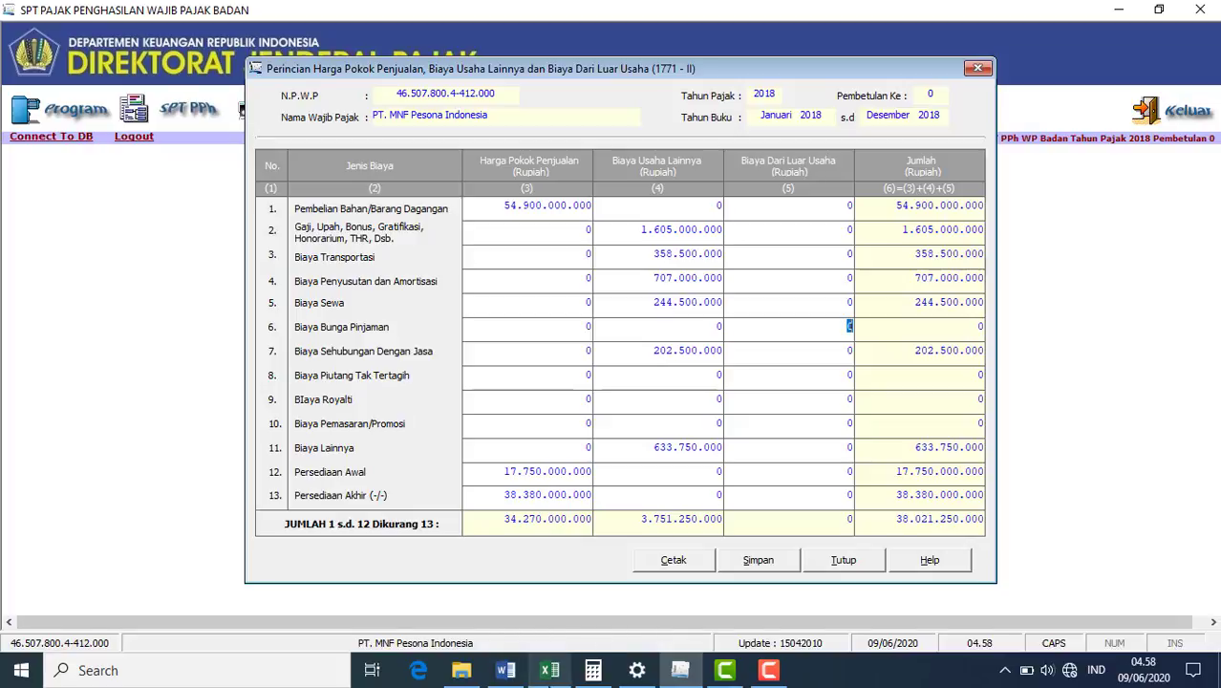
left_click(550, 670)
left_click(352, 537)
key("Down")
key("Down")
key("Page_Down")
key("Up")
key("Up")
key("Up")
key("Up")
key("Up")
key("Up")
key("Up")
key("Up")
key("Up")
key("Up")
key("Up")
key("Up")
key("Up")
key("Up")
key("Up")
key("Up")
key("Up")
key("Up")
key("Up")
key("Up")
key("Up")
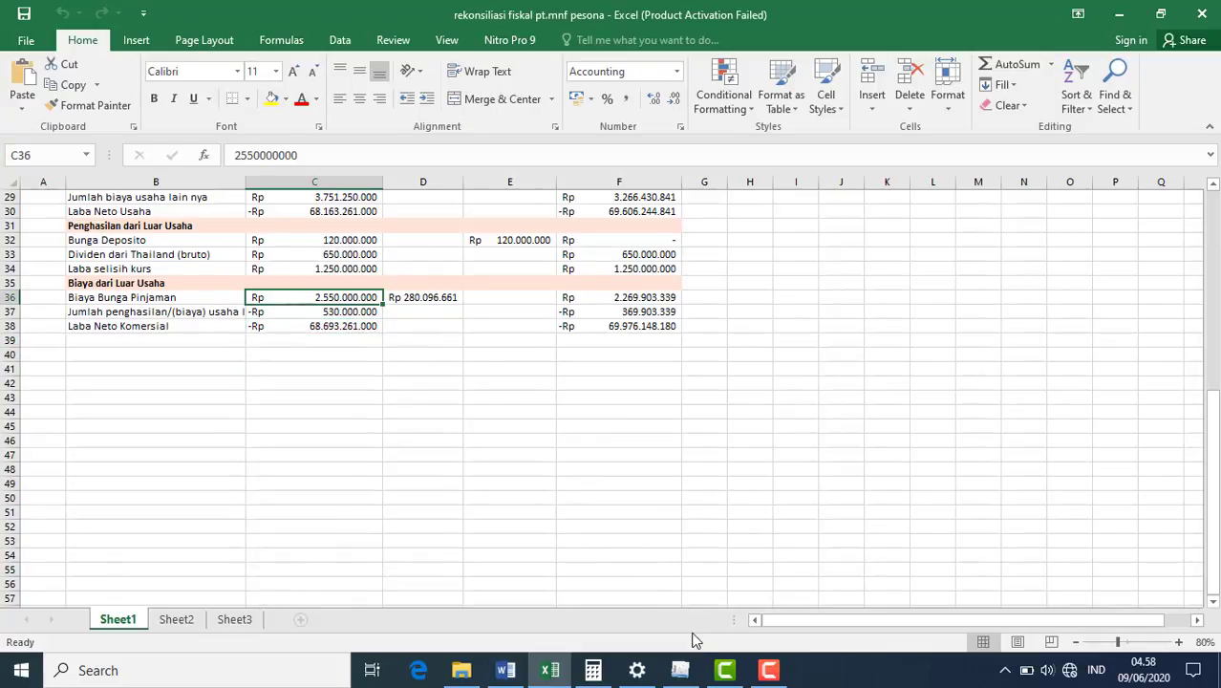
left_click(681, 673)
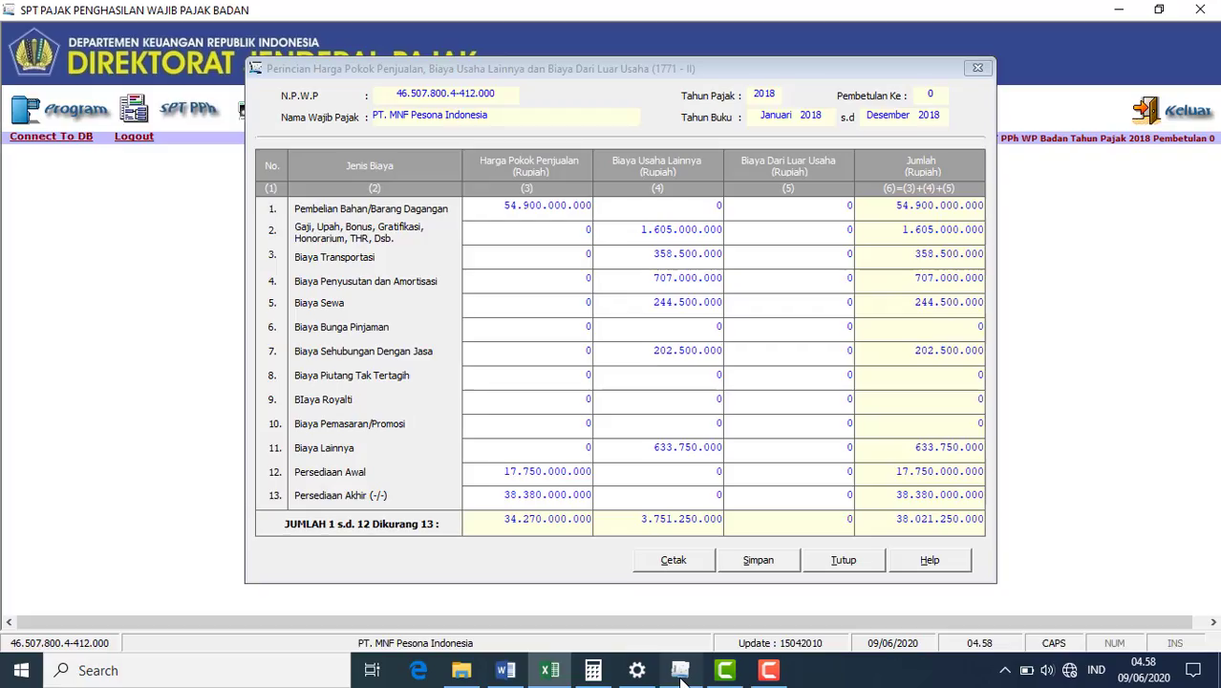
type("2550000000")
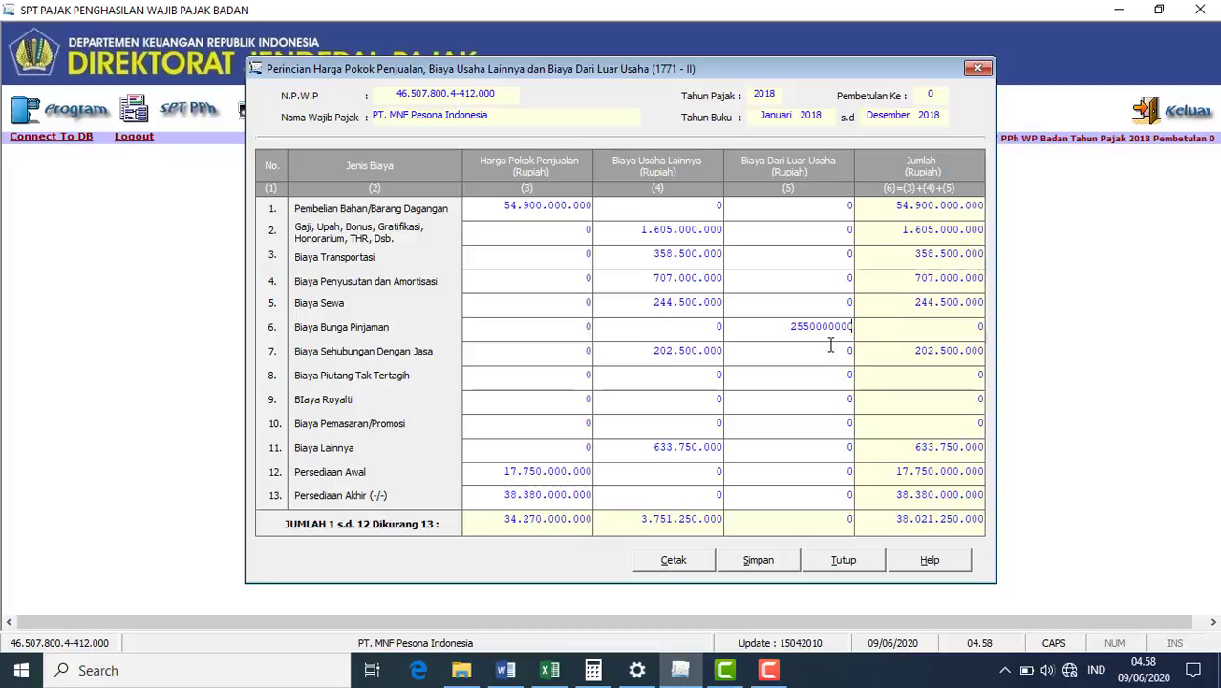
left_click(834, 402)
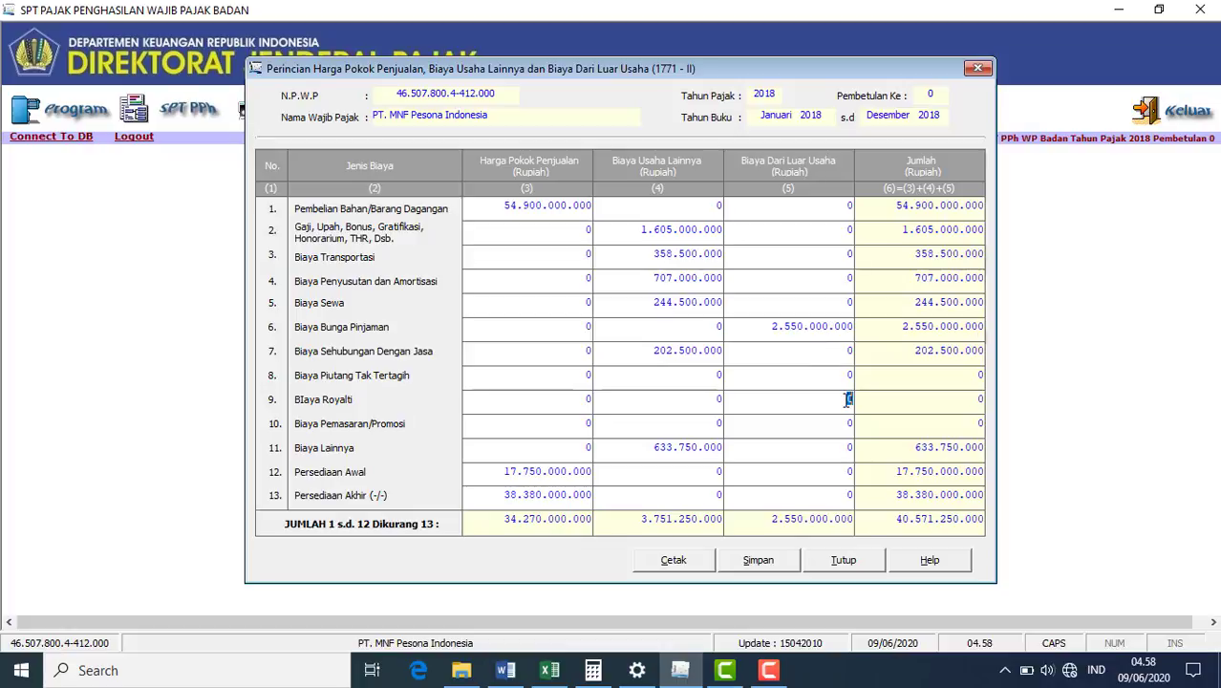
- Save the 1771-II cost details, accepting both confirmations including the depreciation warning, and close the form
left_click(760, 563)
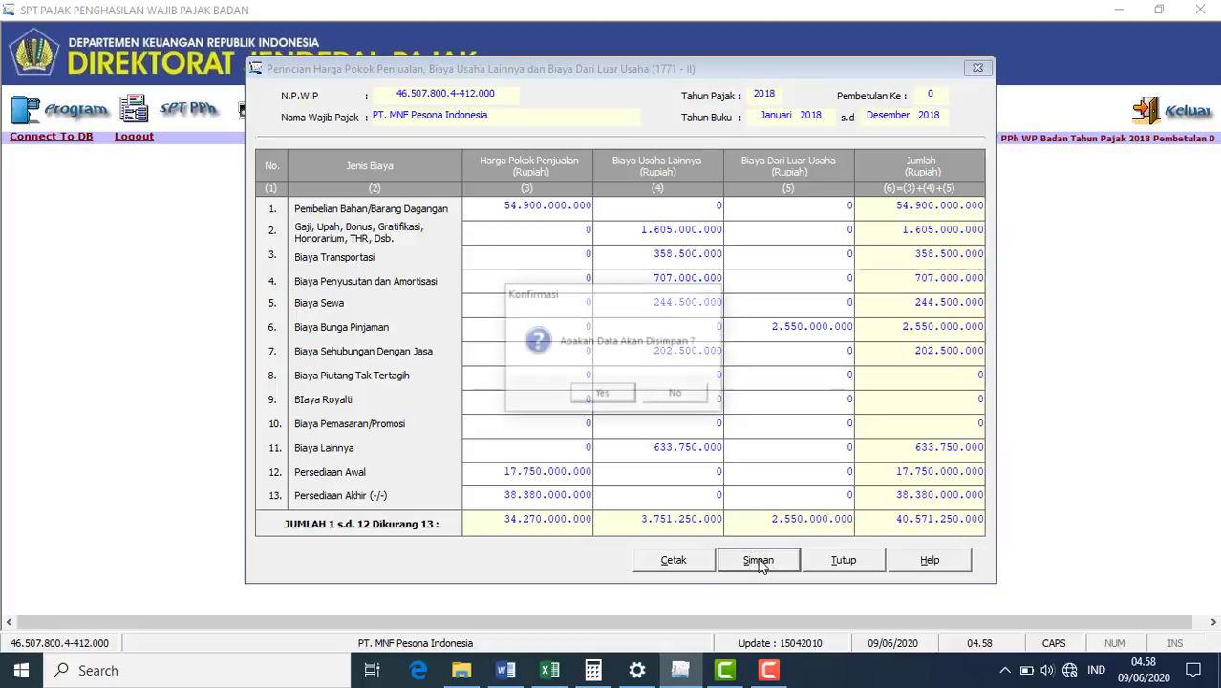
left_click(627, 400)
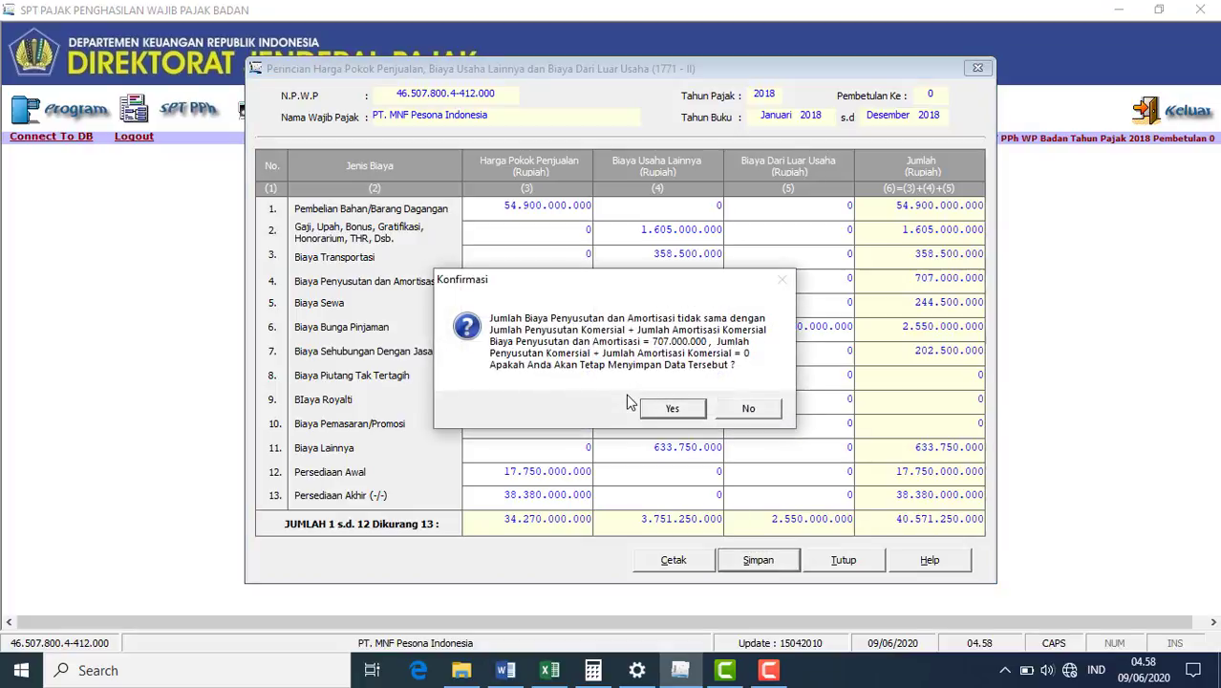
left_click(672, 408)
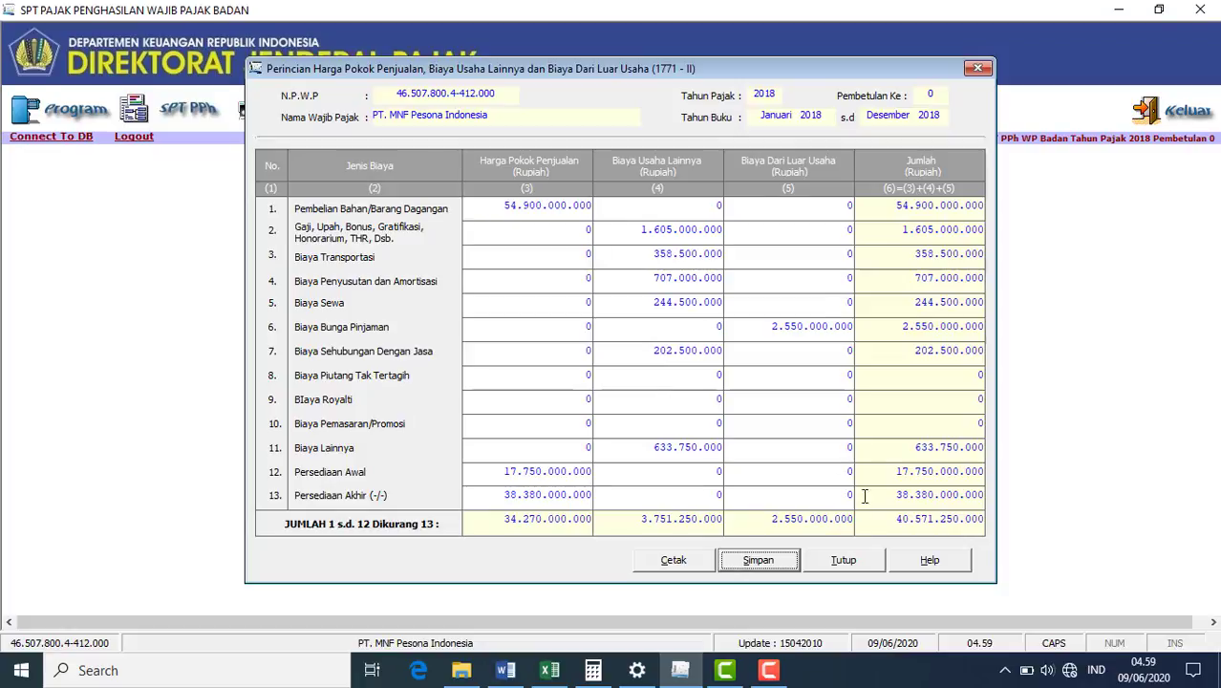
left_click(977, 69)
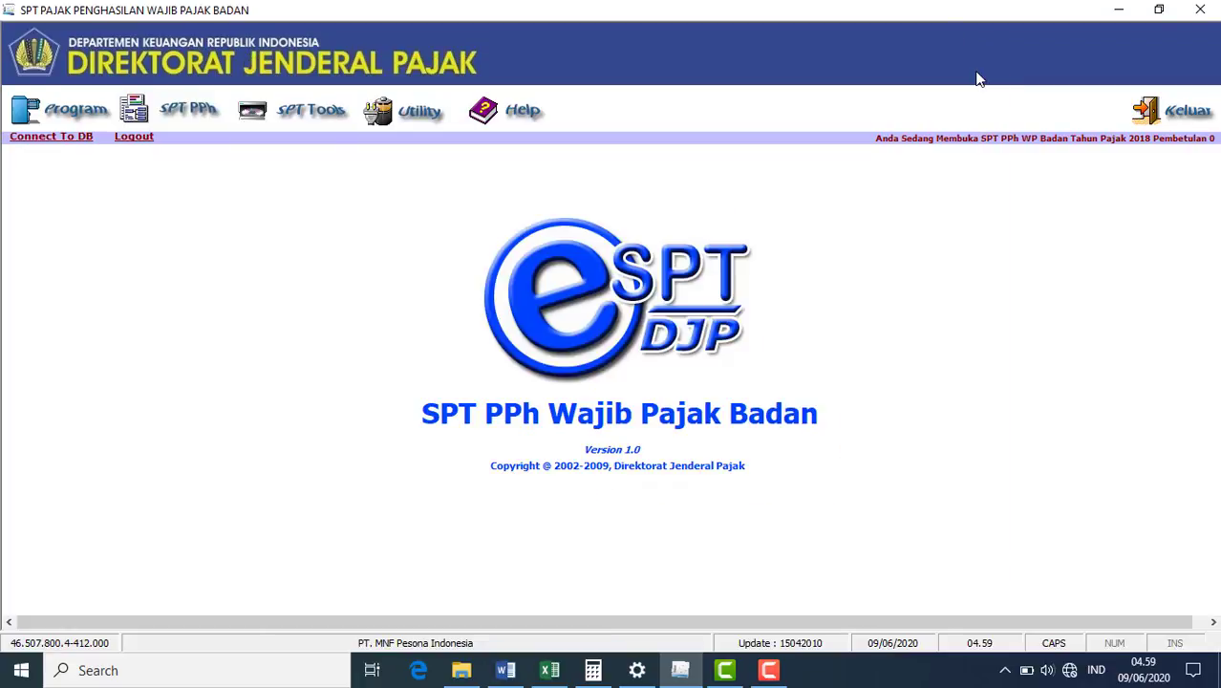